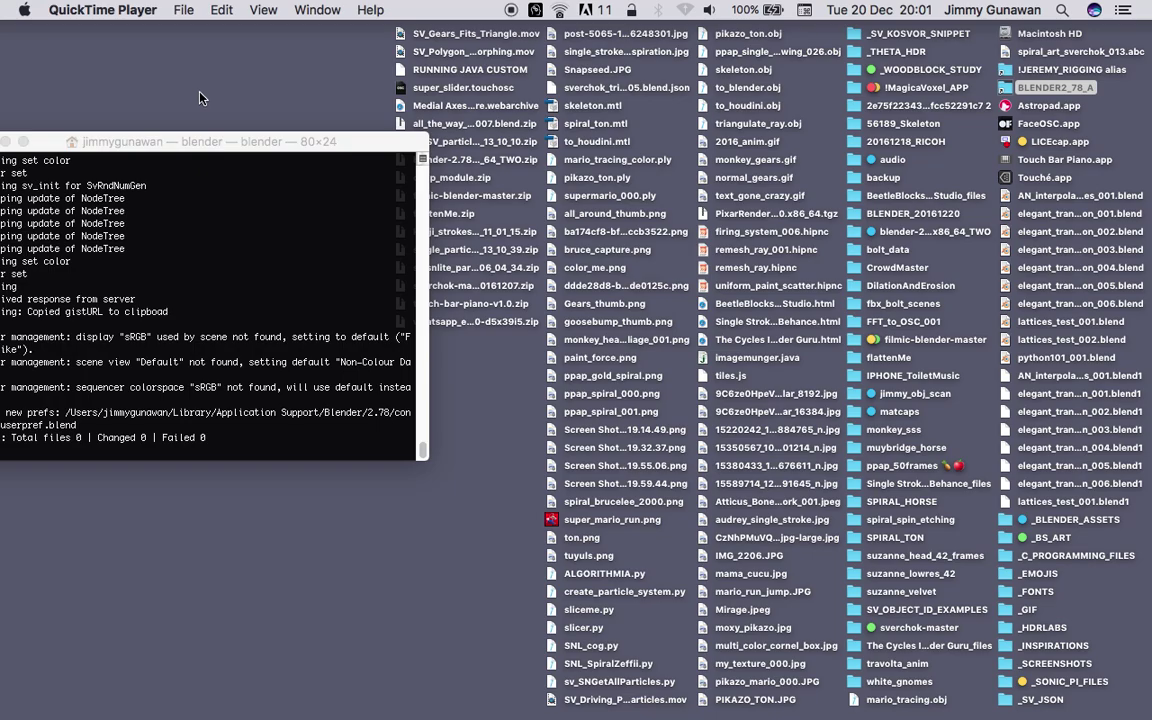
Step: Switch to the full-screen Chrome space showing the 'using noise as an oscillation index' Twitter post
{"action": "key", "text": "ctrl+Right"}
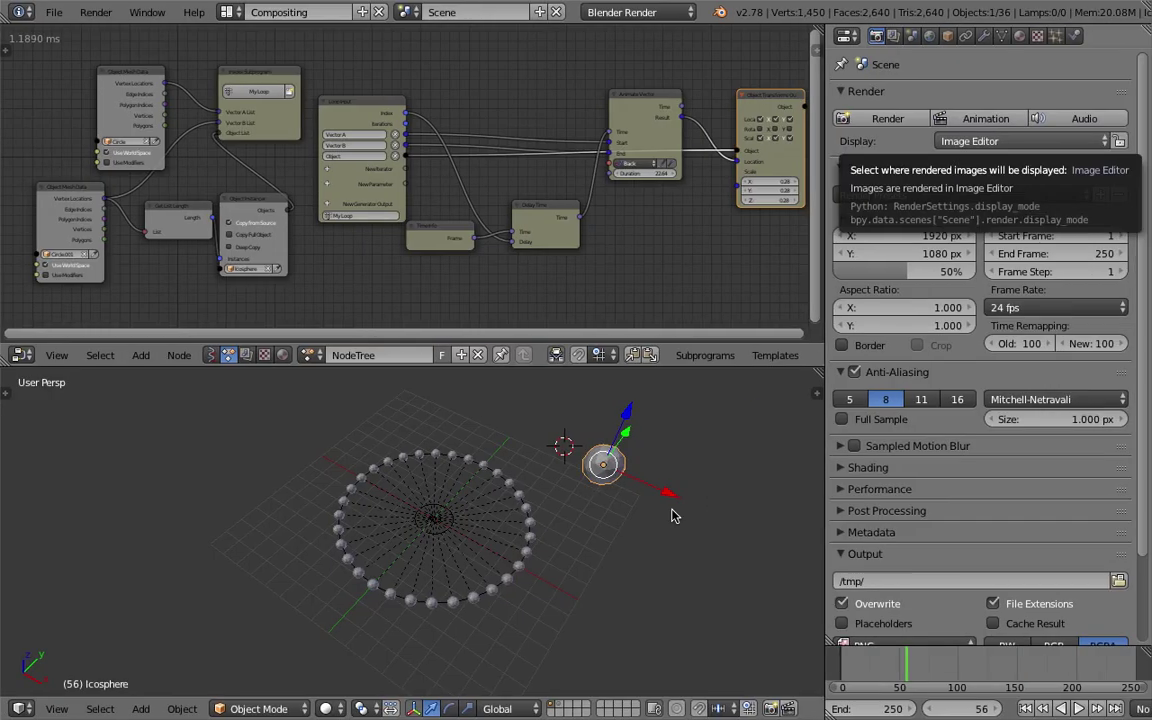
Step: Scrub the icosphere ring animation to frame 35 and show the node editor's side panel
{"action": "mouse_move", "coordinate": [857, 652]}
{"action": "left_mouse_down"}
{"action": "mouse_move", "coordinate": [851, 667]}
{"action": "mouse_move", "coordinate": [895, 665]}
{"action": "mouse_move", "coordinate": [846, 697]}
{"action": "mouse_move", "coordinate": [911, 680]}
{"action": "mouse_move", "coordinate": [852, 671]}
{"action": "mouse_move", "coordinate": [915, 688]}
{"action": "mouse_move", "coordinate": [897, 663]}
{"action": "mouse_move", "coordinate": [877, 664]}
{"action": "left_mouse_up"}
{"action": "middle_click_drag", "start_coordinate": [522, 514], "coordinate": [526, 443]}
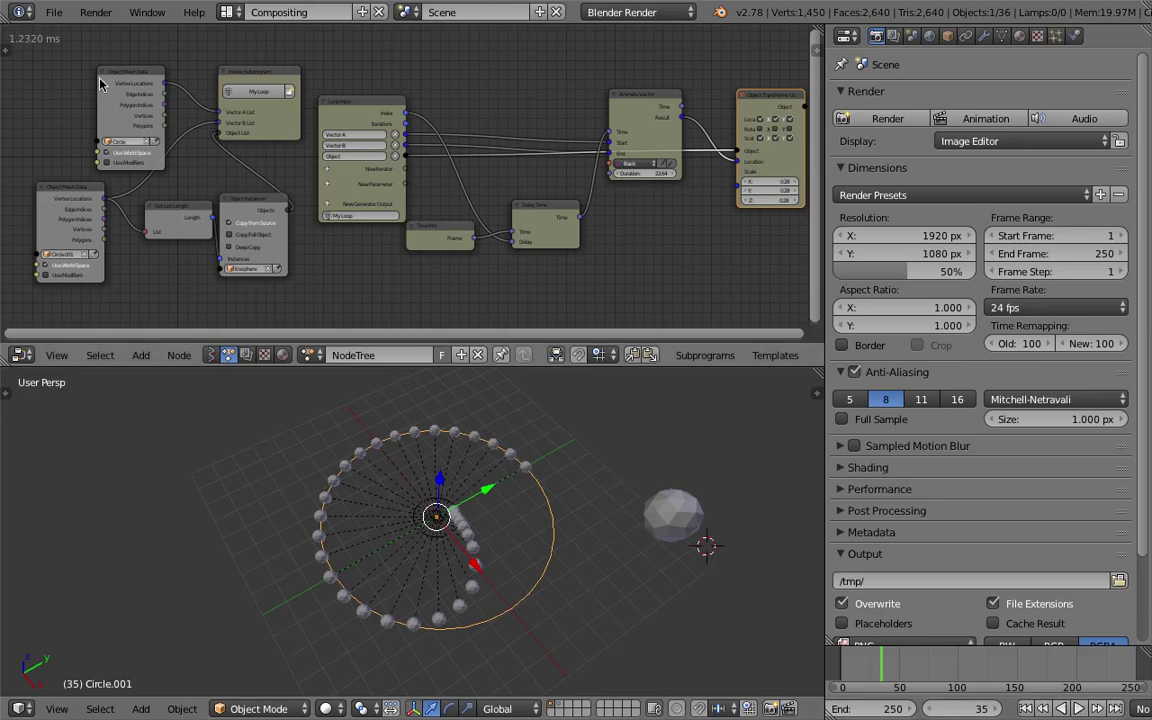
{"action": "scroll", "coordinate": [418, 155], "scroll_direction": "down", "scroll_amount": 1}
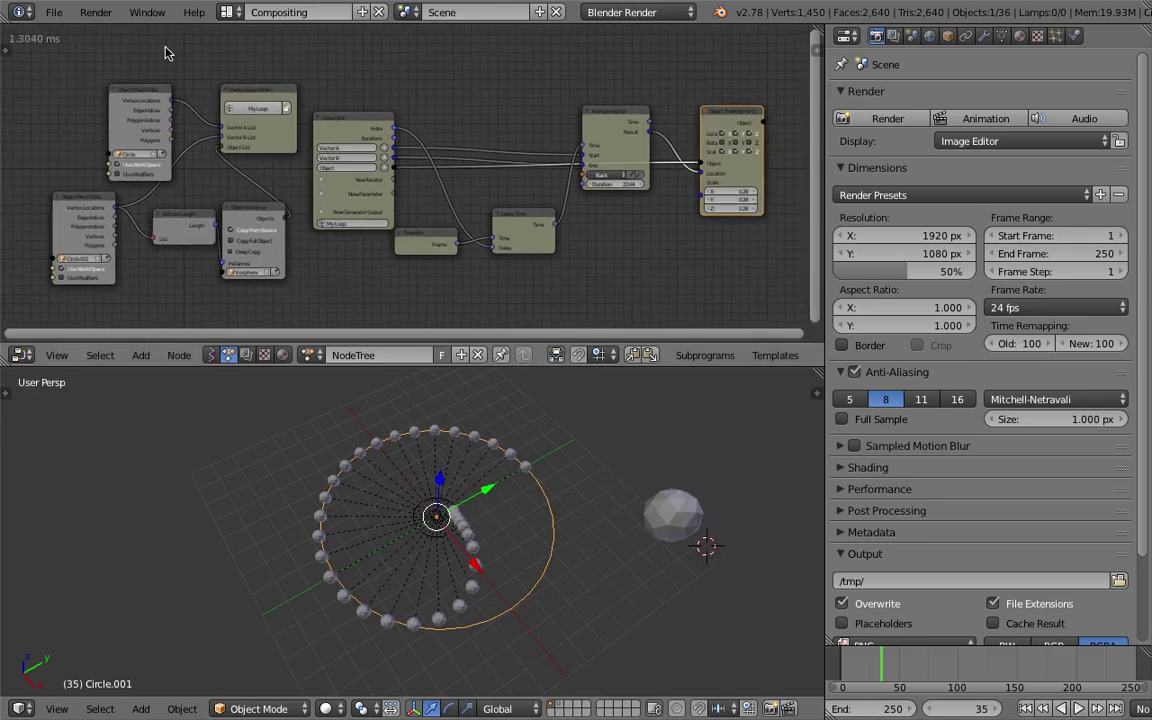
{"action": "left_click", "coordinate": [50, 14]}
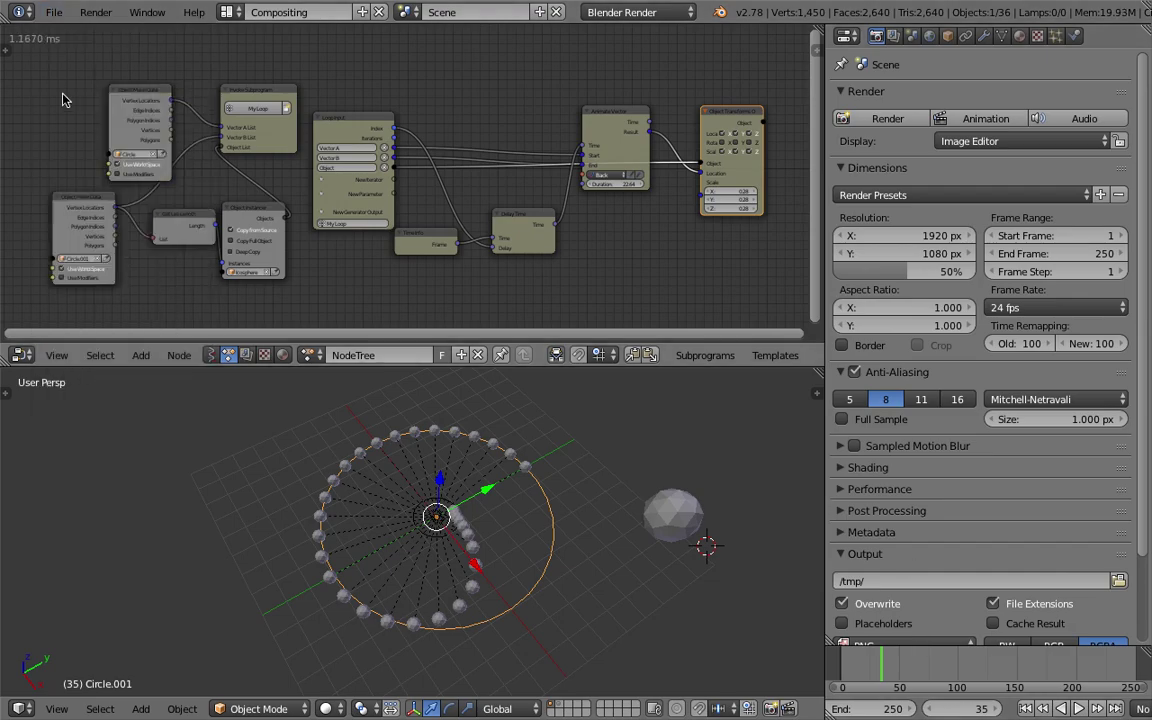
{"action": "left_click", "coordinate": [6, 50]}
Step: Reload the start-up file for a fresh scene and select the small circle
{"action": "left_click", "coordinate": [11, 125]}
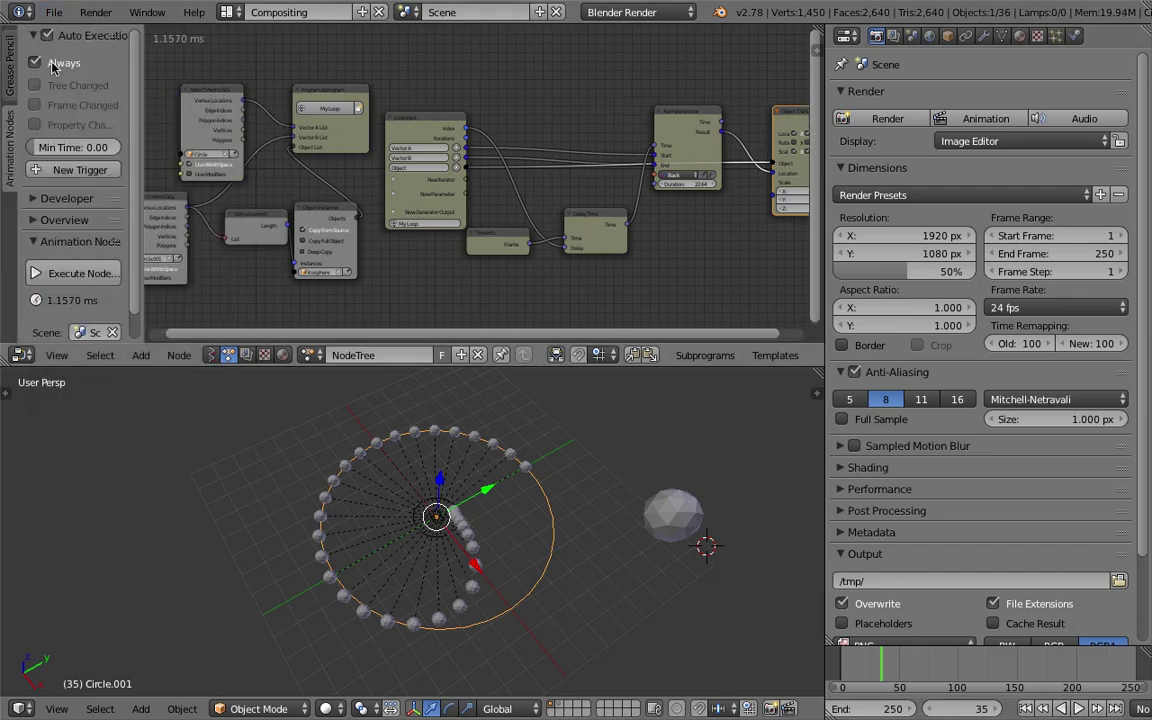
{"action": "left_click", "coordinate": [50, 13]}
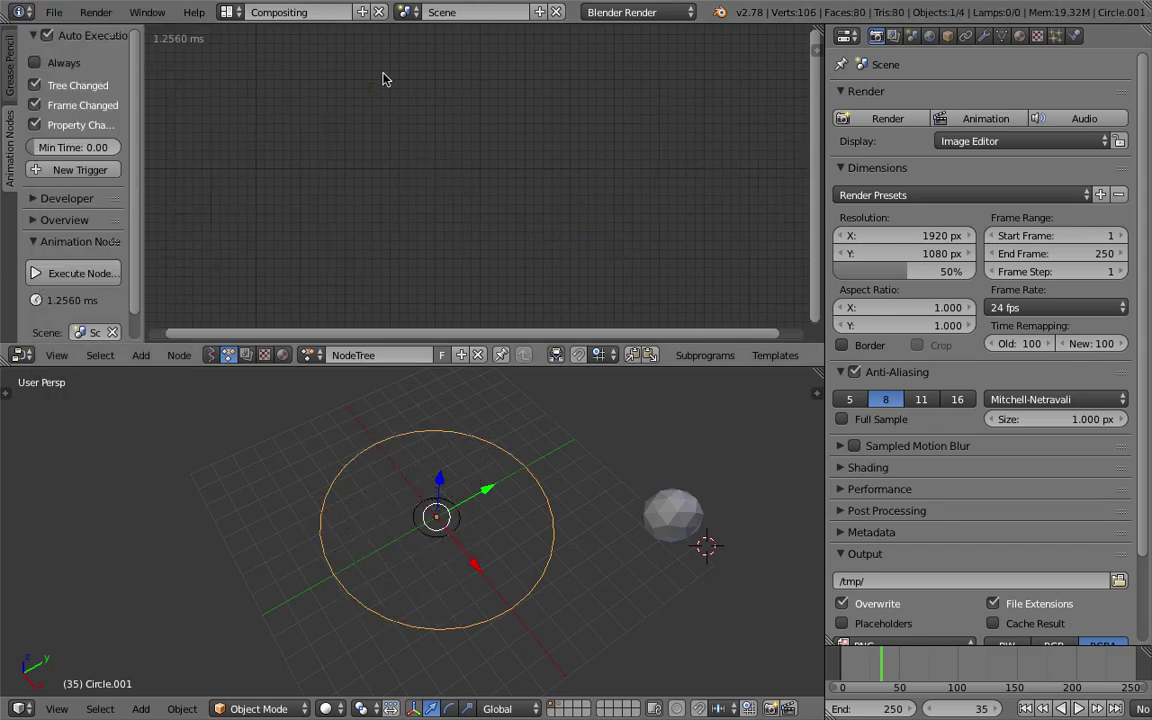
{"action": "right_click", "coordinate": [467, 517]}
{"action": "middle_click_drag", "start_coordinate": [467, 517], "coordinate": [519, 473]}
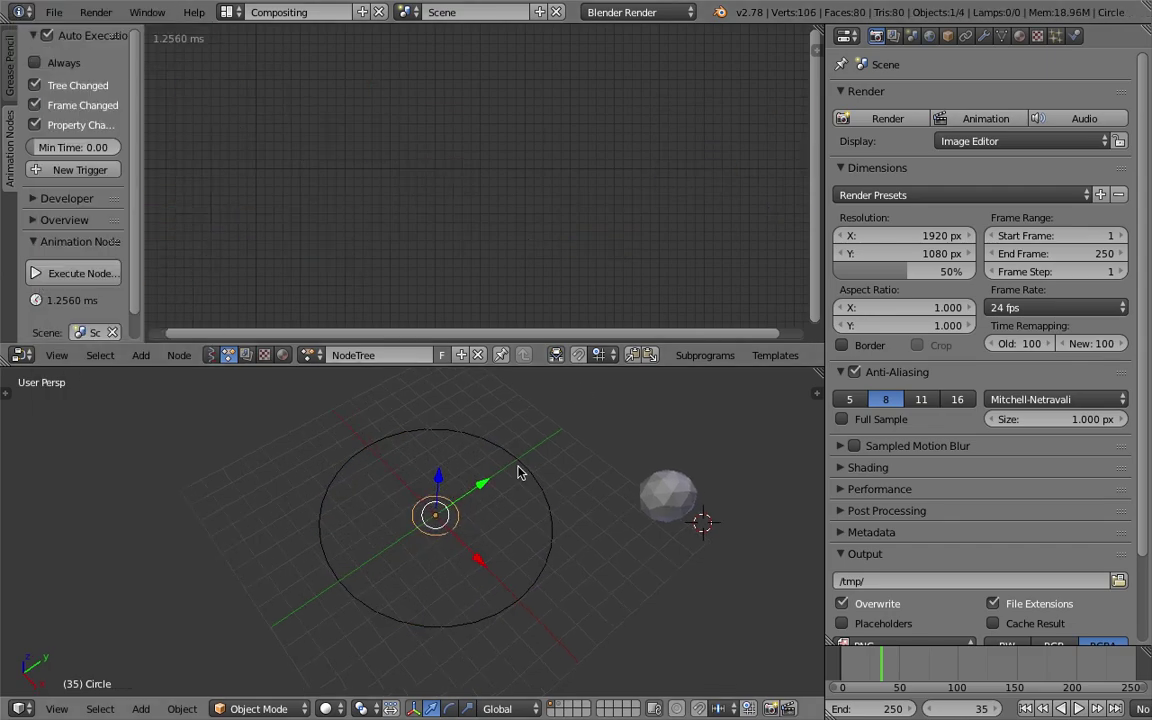
{"action": "left_click_drag", "start_coordinate": [555, 369], "coordinate": [555, 247]}
{"action": "scroll", "coordinate": [580, 435], "scroll_direction": "up", "scroll_amount": 4}
Step: Inspect the small circle's vertices in edit mode from above, then return to object mode
{"action": "key", "text": "Tab"}
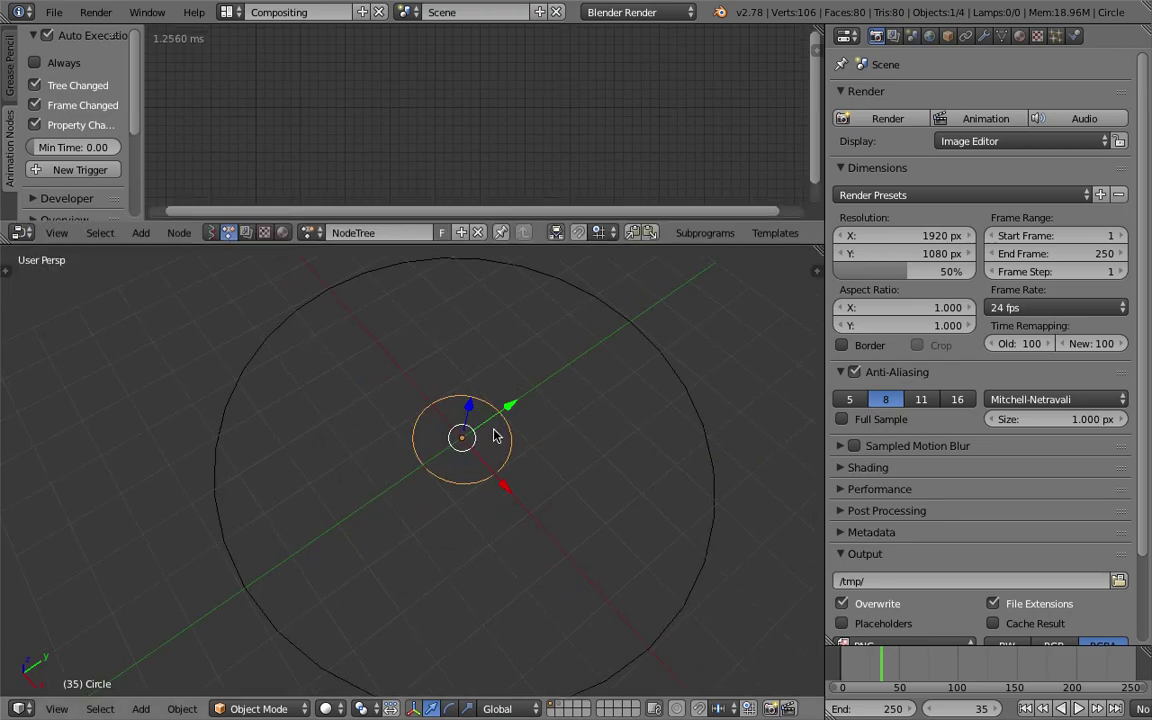
{"action": "left_click", "coordinate": [580, 435]}
{"action": "middle_click_drag", "start_coordinate": [527, 432], "coordinate": [478, 440]}
{"action": "scroll", "coordinate": [505, 440], "scroll_direction": "up", "scroll_amount": 2}
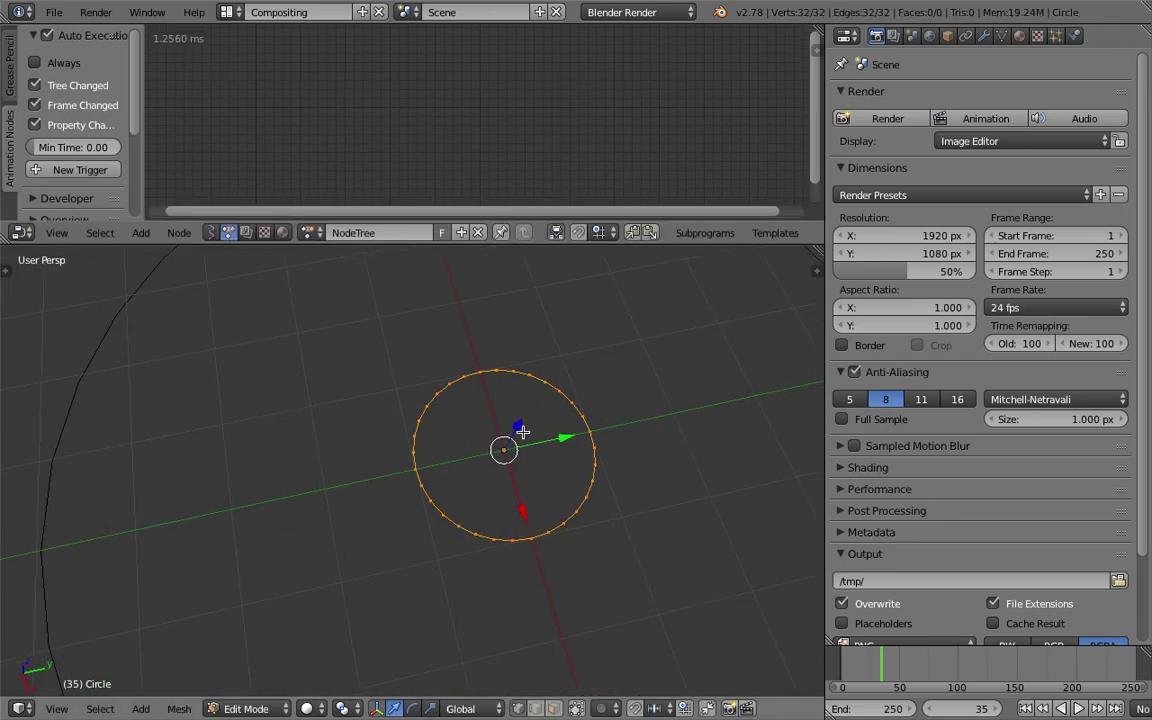
{"action": "scroll", "coordinate": [501, 447], "scroll_direction": "up", "scroll_amount": 3}
{"action": "scroll", "coordinate": [505, 448], "scroll_direction": "down", "scroll_amount": 2}
{"action": "key", "text": "a"}
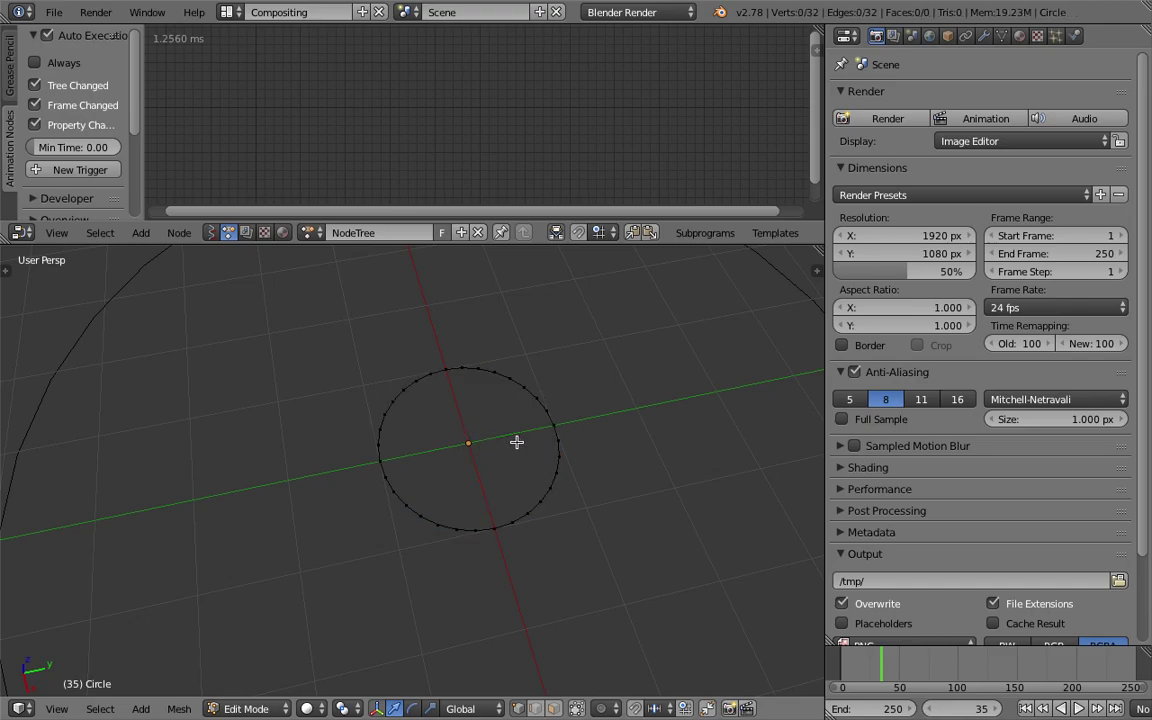
{"action": "key", "text": "a"}
{"action": "middle_click_drag", "start_coordinate": [524, 447], "coordinate": [390, 377]}
{"action": "middle_click_drag", "start_coordinate": [511, 441], "coordinate": [411, 406]}
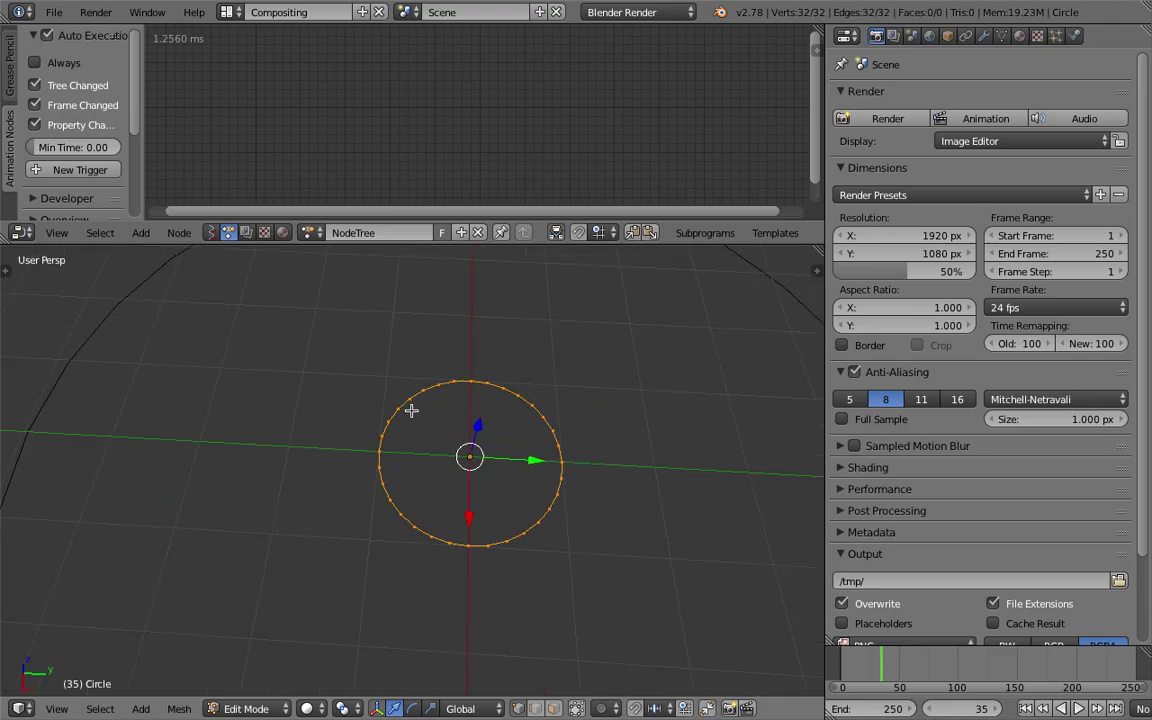
{"action": "middle_click_drag", "start_coordinate": [560, 420], "coordinate": [589, 382]}
{"action": "scroll", "coordinate": [589, 382], "scroll_direction": "down", "scroll_amount": 2}
{"action": "key", "text": "Tab"}
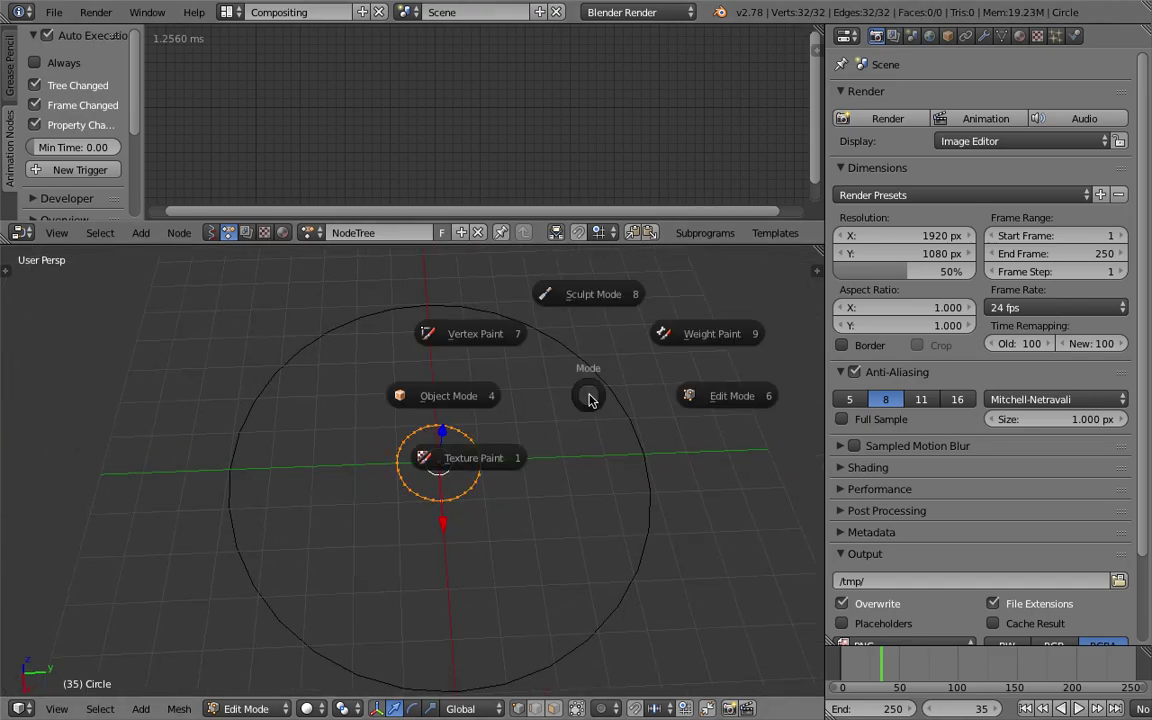
{"action": "left_click", "coordinate": [464, 428]}
{"action": "scroll", "coordinate": [550, 392], "scroll_direction": "down", "scroll_amount": 3}
{"action": "middle_click_drag", "start_coordinate": [540, 457], "coordinate": [447, 470]}
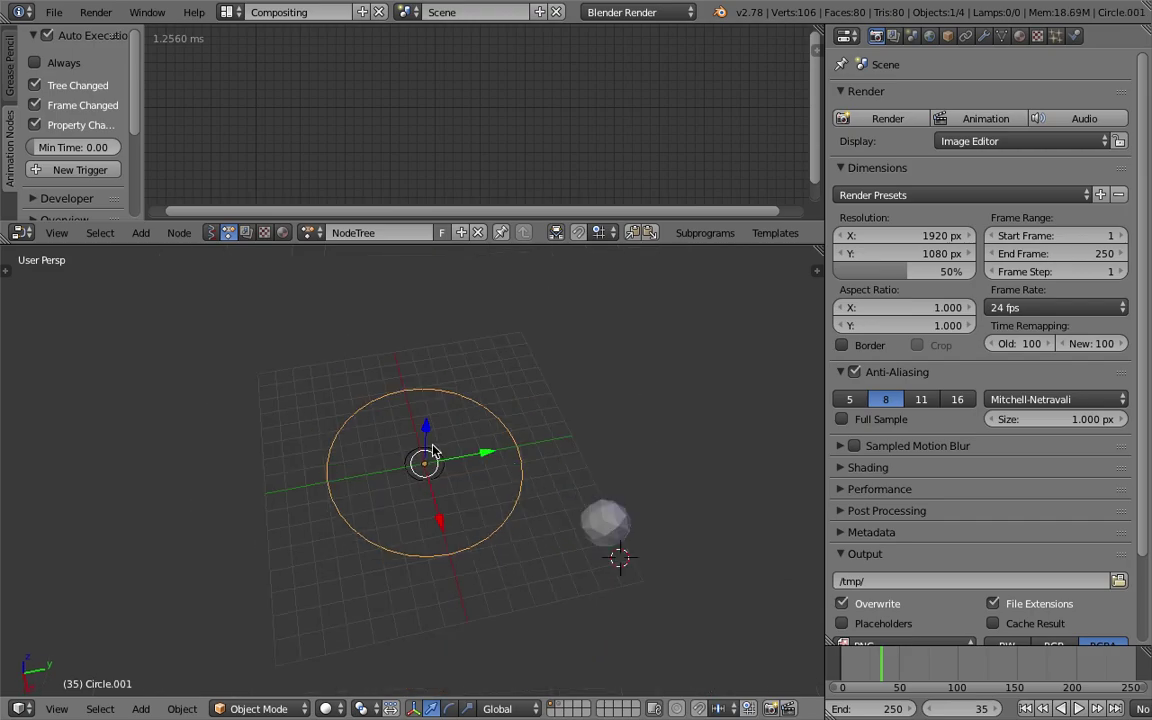
Step: Scale the icosphere down and frame the two circles in the viewport
{"action": "right_click", "coordinate": [626, 517]}
{"action": "mouse_move", "coordinate": [626, 517]}
{"action": "middle_mouse_down"}
{"action": "mouse_move", "coordinate": [663, 481]}
{"action": "mouse_move", "coordinate": [722, 509]}
{"action": "middle_mouse_up"}
{"action": "key", "text": "s"}
{"action": "left_click", "coordinate": [632, 447]}
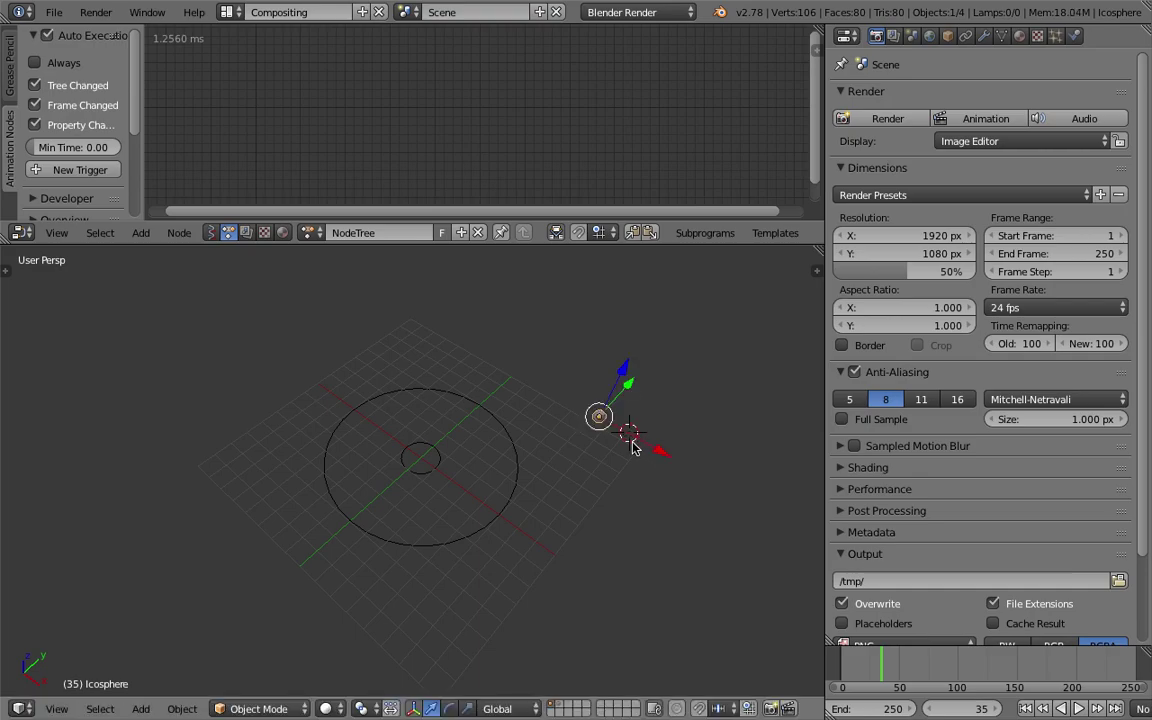
{"action": "mouse_move", "coordinate": [632, 447]}
{"action": "middle_mouse_down"}
{"action": "mouse_move", "coordinate": [602, 465]}
{"action": "mouse_move", "coordinate": [372, 435]}
{"action": "middle_mouse_up"}
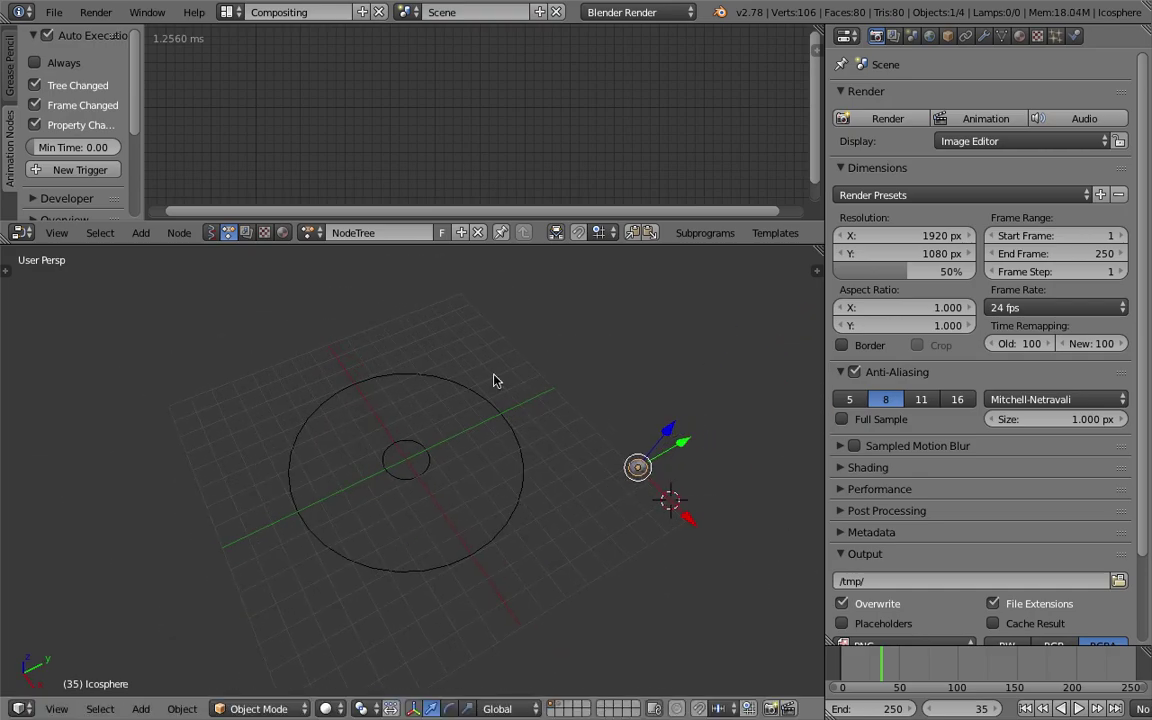
{"action": "middle_click_drag", "start_coordinate": [522, 418], "coordinate": [411, 470]}
{"action": "scroll", "coordinate": [380, 442], "scroll_direction": "up", "scroll_amount": 3}
{"action": "scroll", "coordinate": [395, 454], "scroll_direction": "down", "scroll_amount": 2}
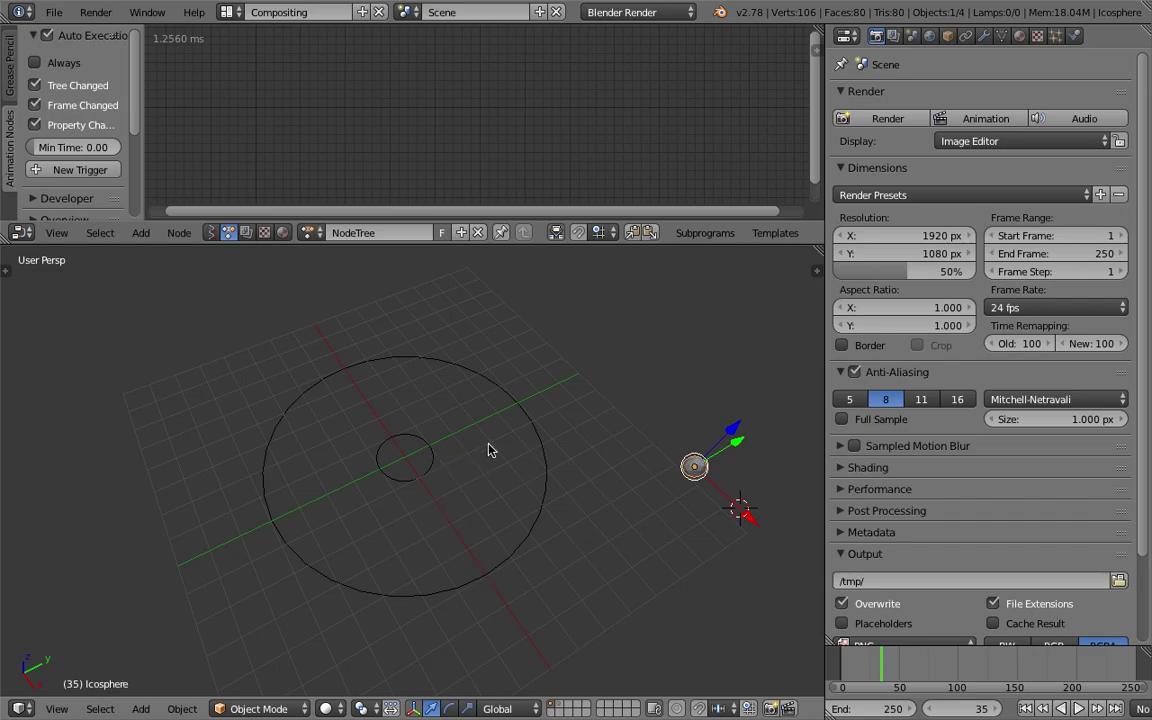
{"action": "mouse_move", "coordinate": [488, 450]}
{"action": "middle_mouse_down"}
{"action": "mouse_move", "coordinate": [386, 455]}
{"action": "mouse_move", "coordinate": [463, 422]}
{"action": "mouse_move", "coordinate": [417, 391]}
{"action": "middle_mouse_up"}
{"action": "left_click", "coordinate": [54, 12]}
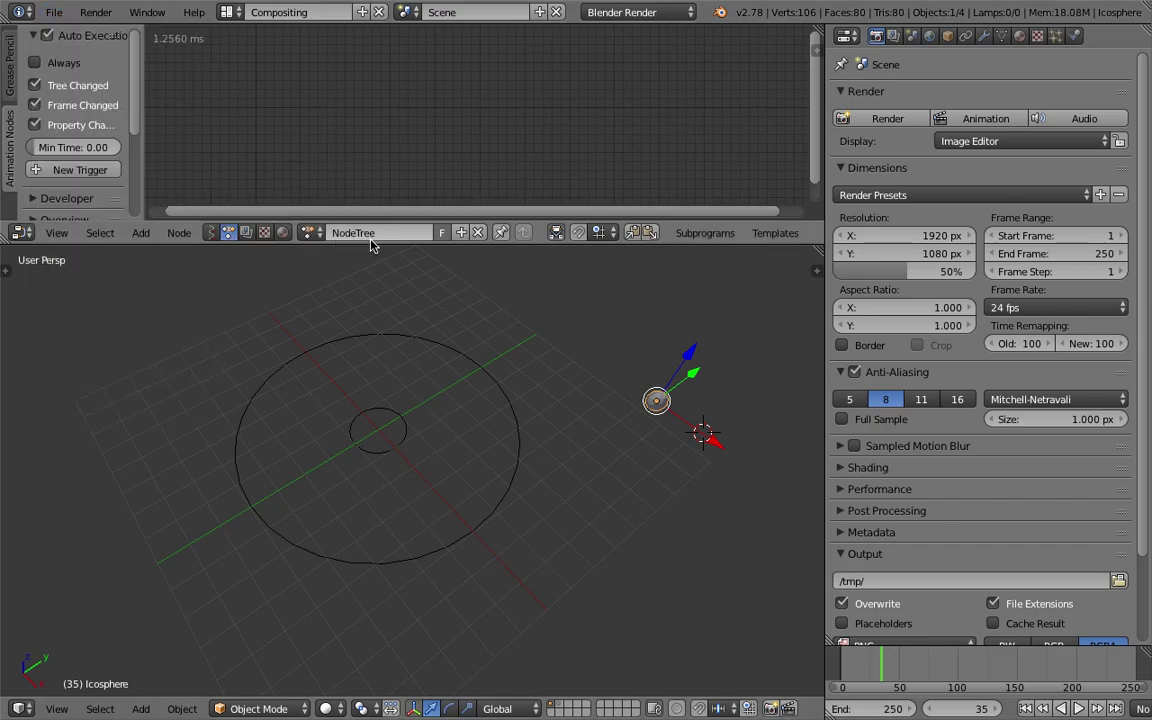
Step: Add an Object Mesh Data node by searching 'mesh d'
{"action": "left_click_drag", "start_coordinate": [373, 245], "coordinate": [375, 320]}
{"action": "key", "text": "shift+a"}
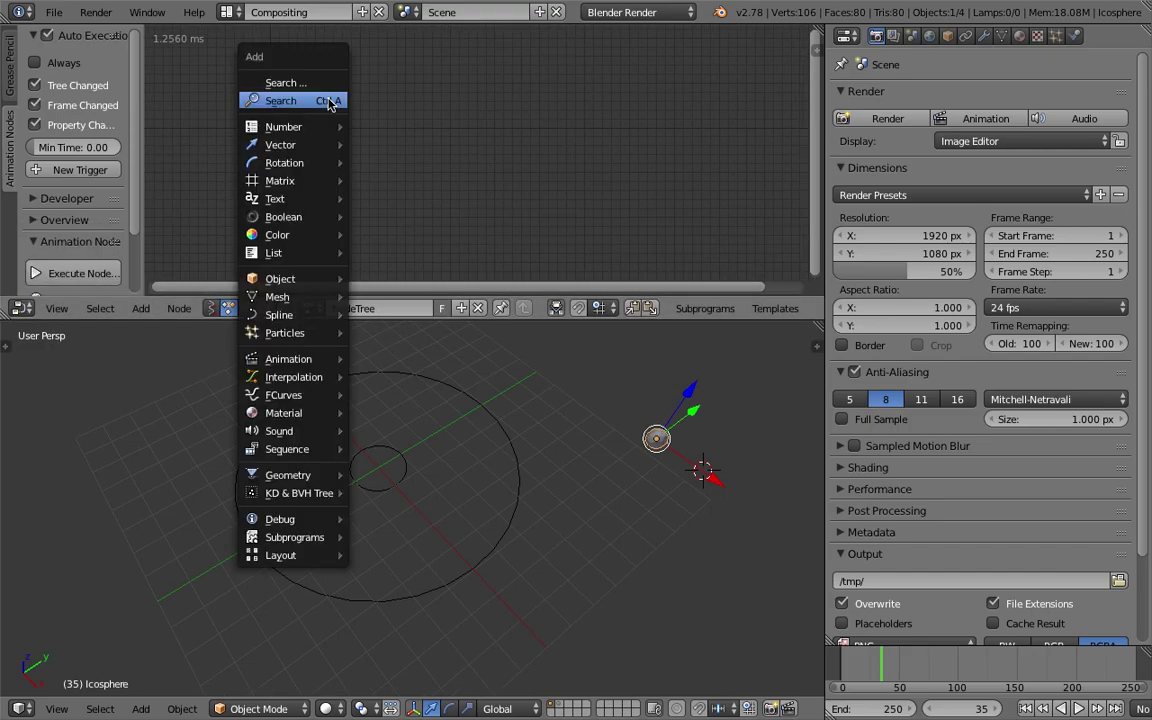
{"action": "left_click", "coordinate": [332, 98]}
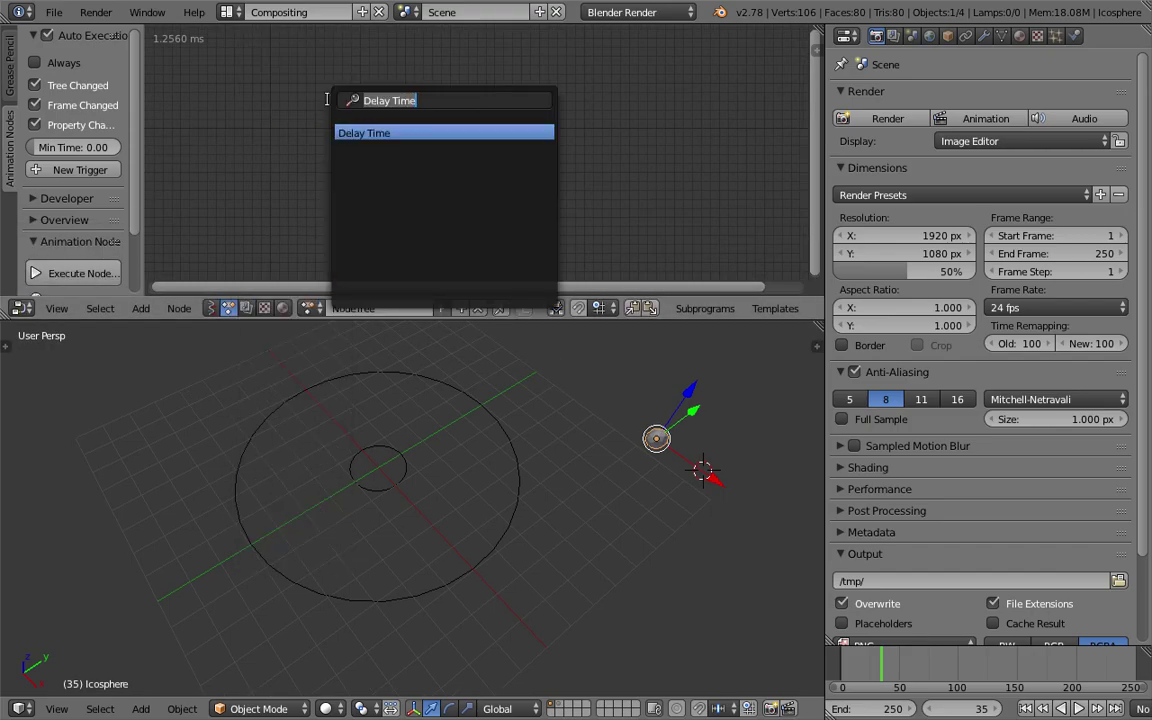
{"action": "type", "text": "mesh d"}
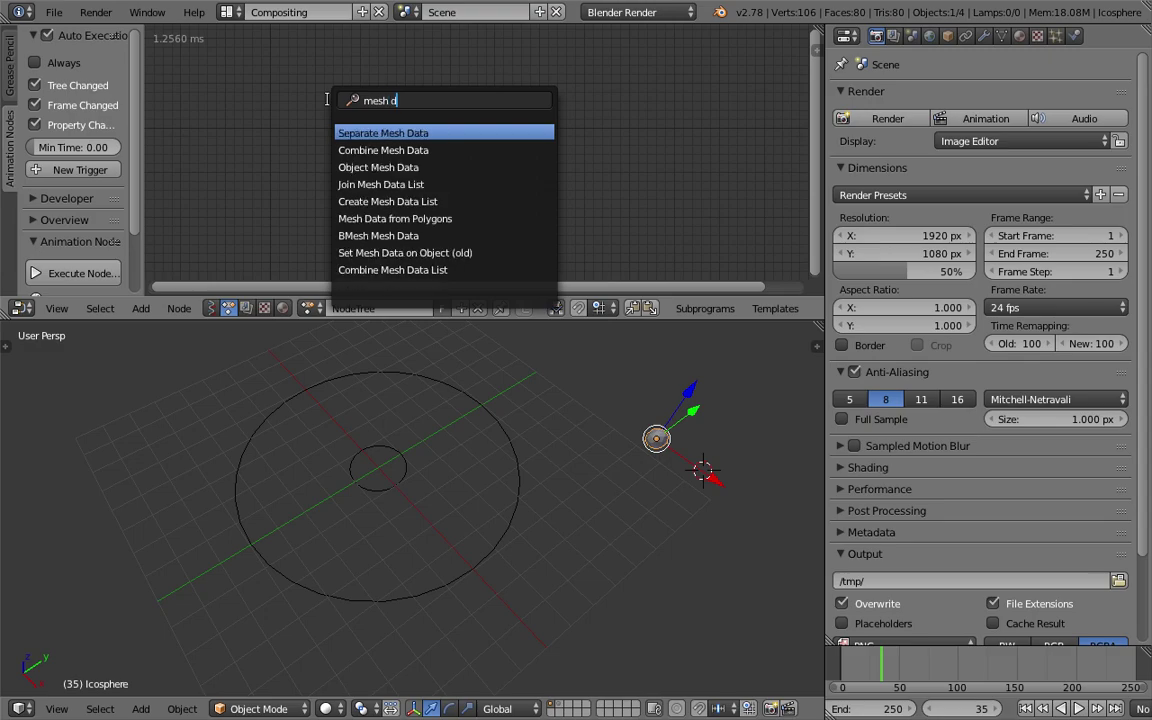
{"action": "key", "text": "Down"}
{"action": "key", "text": "Down"}
{"action": "key", "text": "Return"}
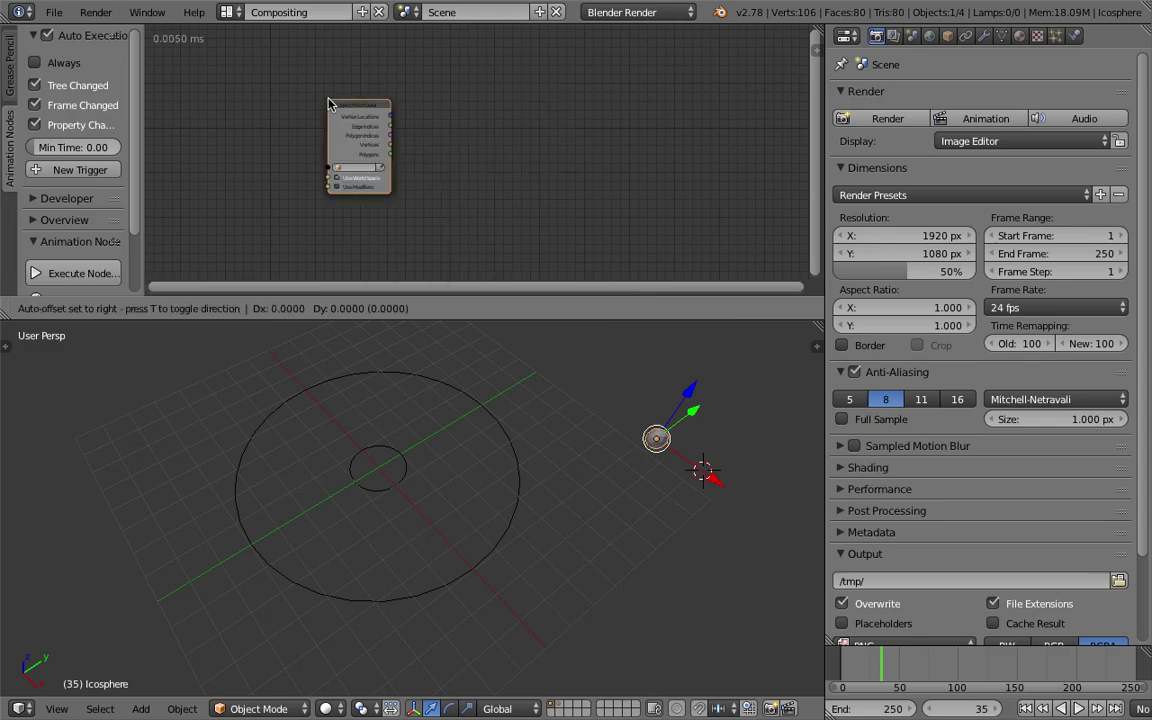
{"action": "left_click", "coordinate": [300, 92]}
Step: Duplicate the Object Mesh Data node and point the two nodes at Circle and Circle.001
{"action": "left_click_drag", "start_coordinate": [392, 321], "coordinate": [391, 378]}
{"action": "scroll", "coordinate": [347, 275], "scroll_direction": "up", "scroll_amount": 1}
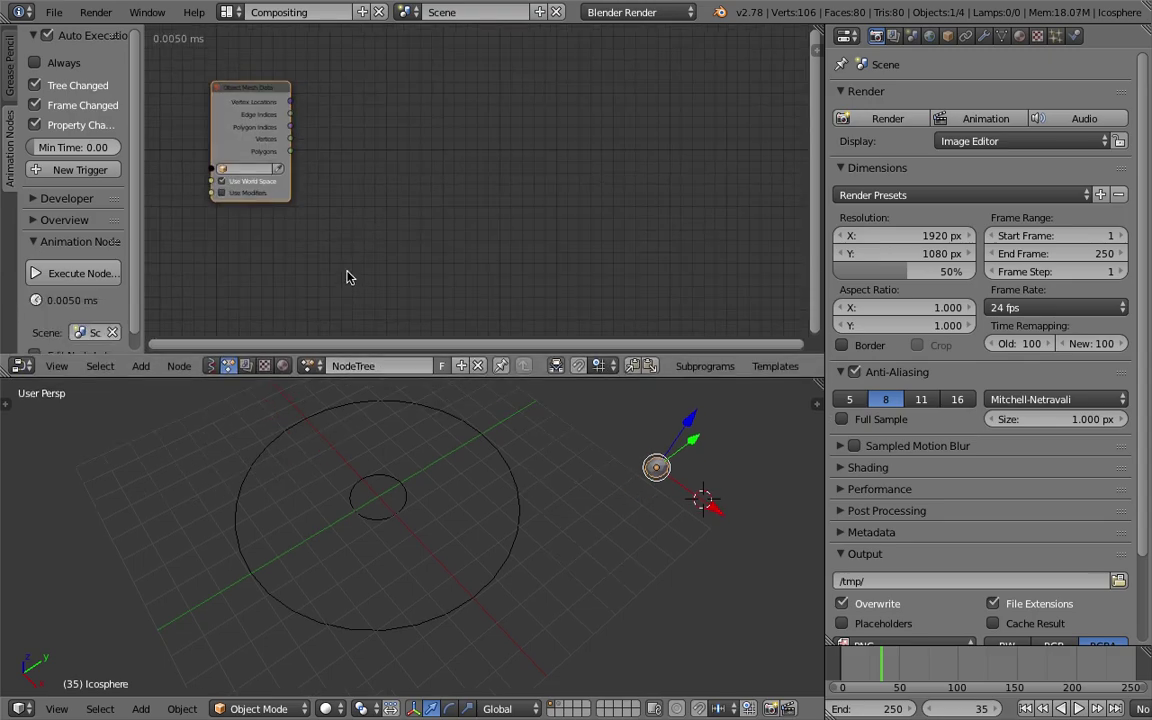
{"action": "scroll", "coordinate": [357, 234], "scroll_direction": "up", "scroll_amount": 1}
{"action": "key", "text": "shift+d"}
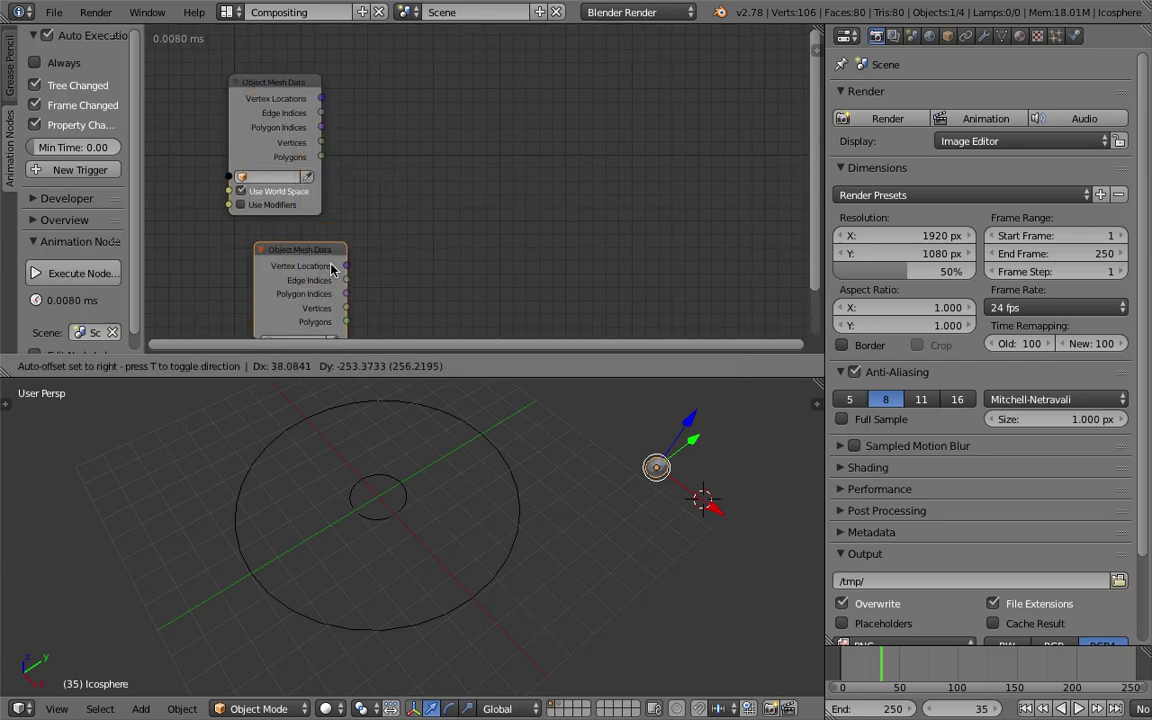
{"action": "left_click", "coordinate": [300, 250]}
{"action": "middle_click_drag", "start_coordinate": [272, 165], "coordinate": [284, 115]}
{"action": "left_click", "coordinate": [284, 115]}
{"action": "left_click", "coordinate": [284, 162]}
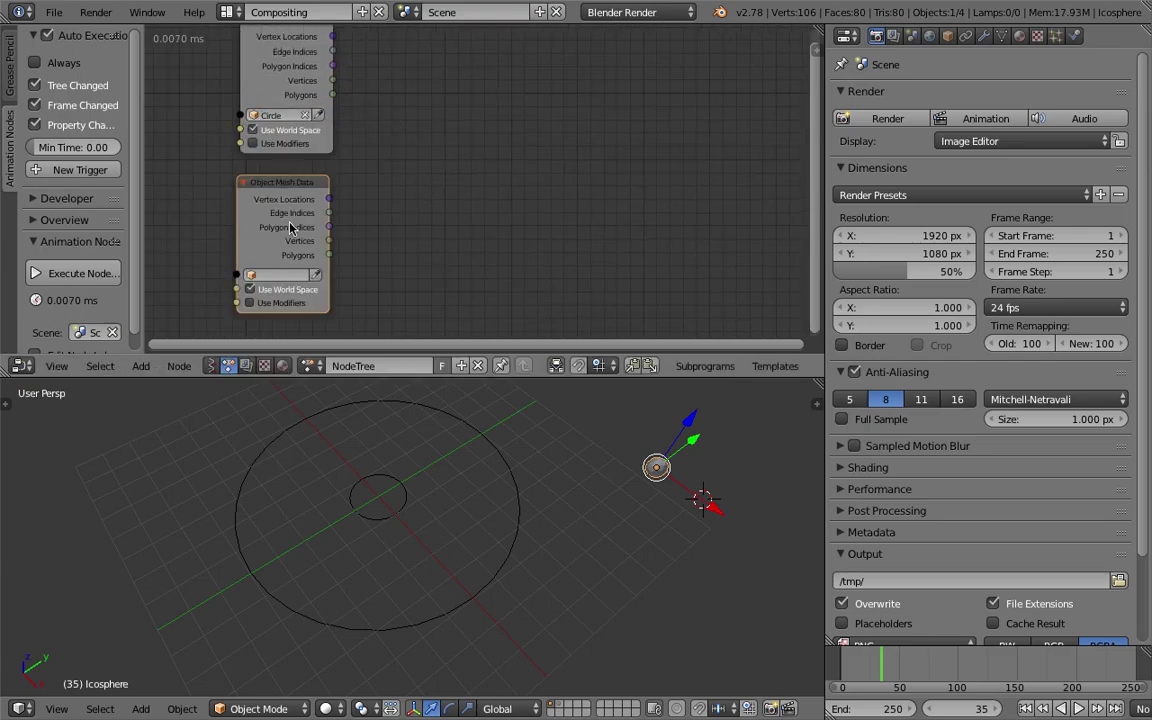
{"action": "left_click", "coordinate": [281, 273]}
{"action": "left_click", "coordinate": [285, 332]}
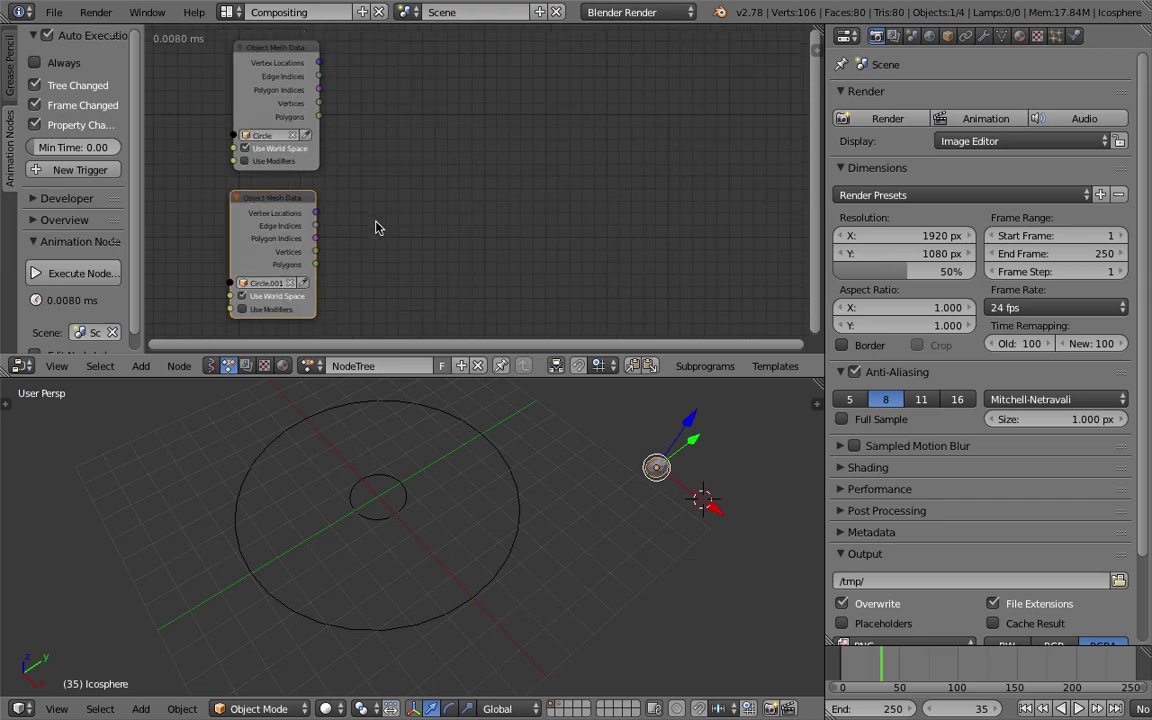
{"action": "scroll", "coordinate": [263, 90], "scroll_direction": "down", "scroll_amount": 1}
Step: Create a new loop subprogram iterating over the first circle's Vertex Locations
{"action": "key", "text": "w"}
{"action": "left_click", "coordinate": [345, 83]}
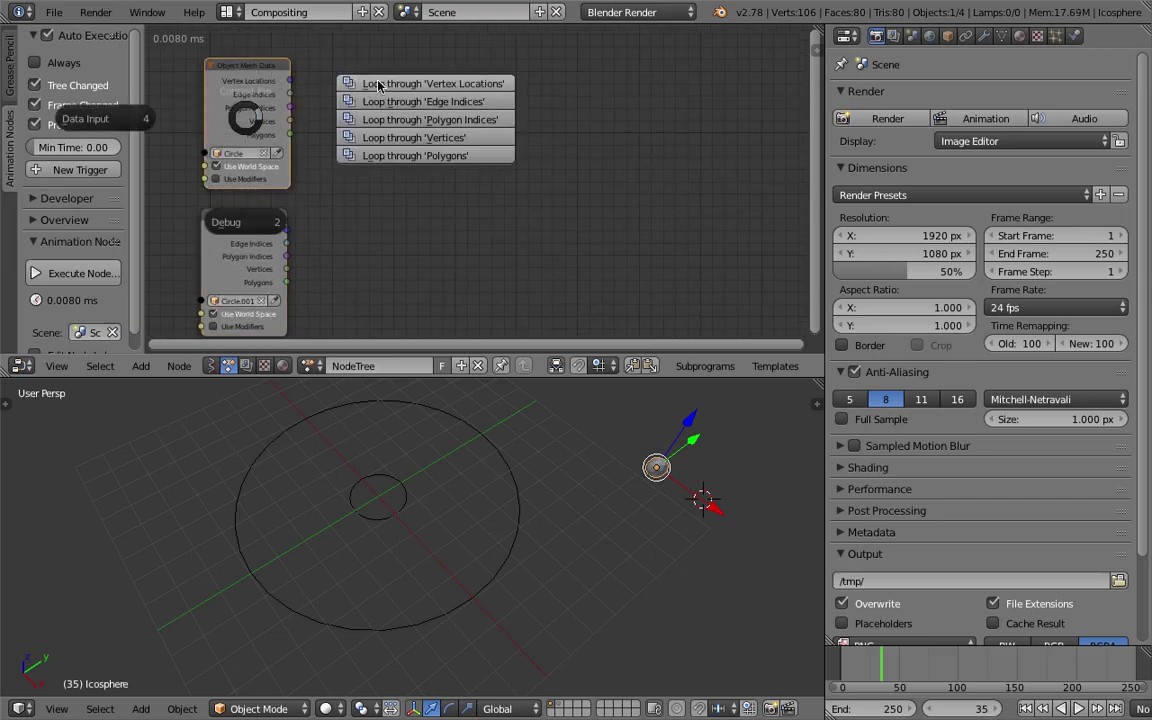
{"action": "left_click", "coordinate": [380, 85]}
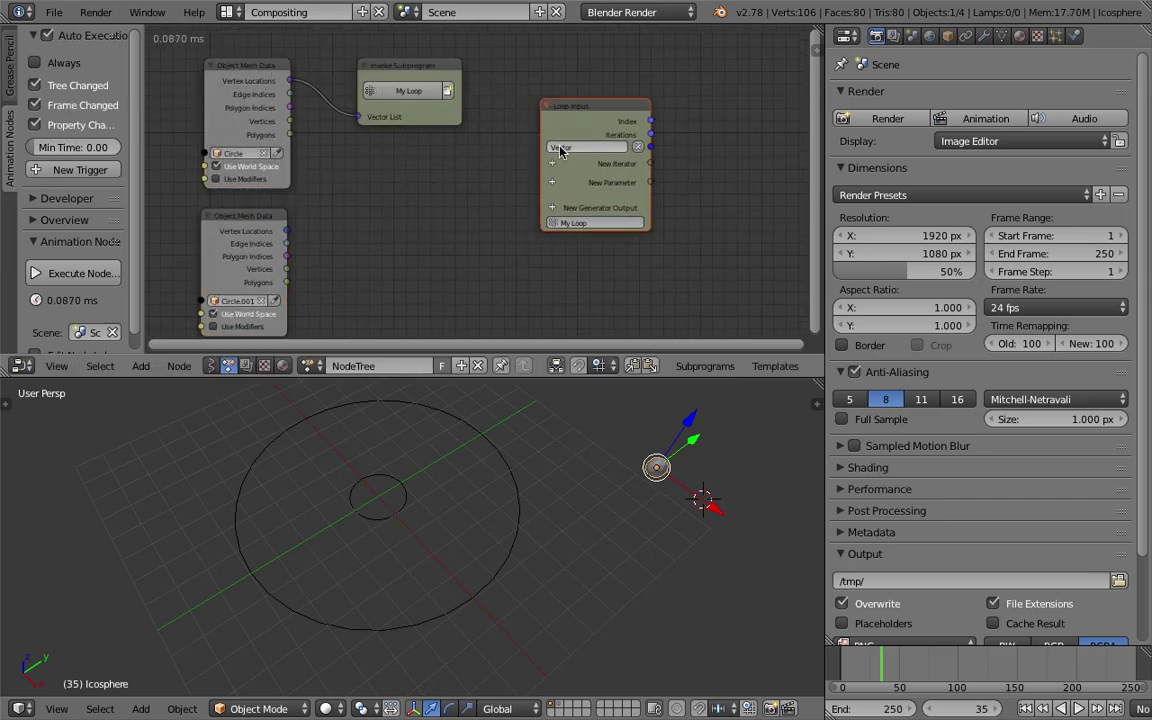
{"action": "scroll", "coordinate": [457, 150], "scroll_direction": "up", "scroll_amount": 1}
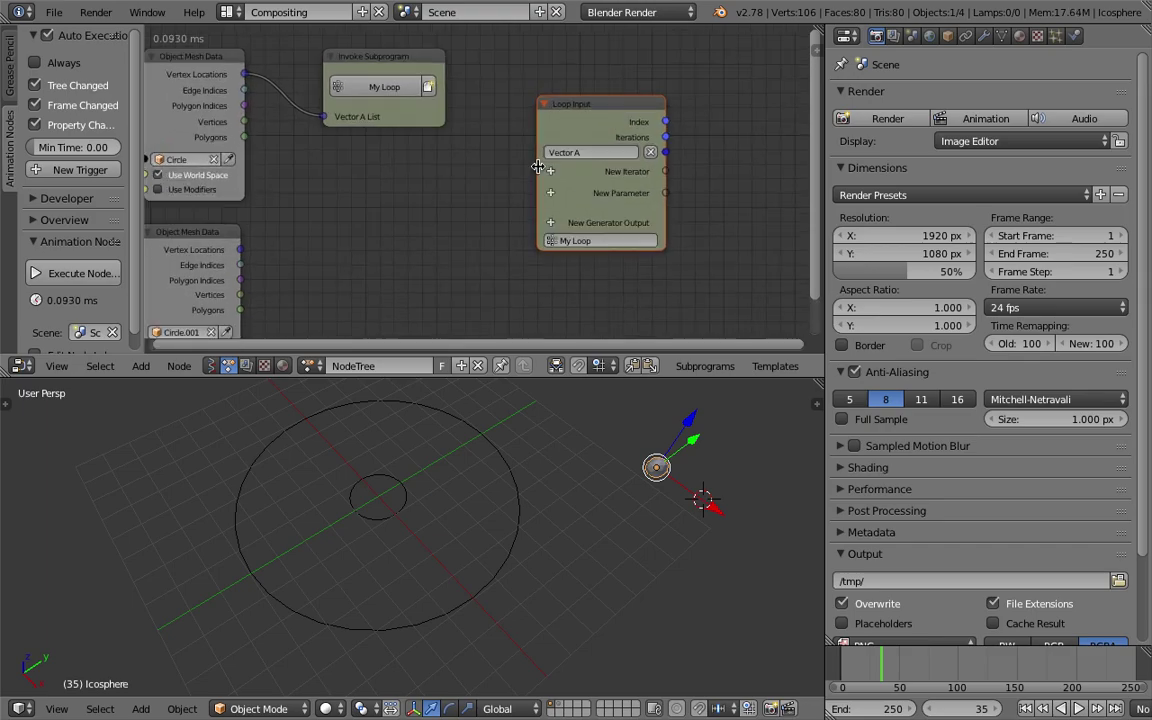
Step: Add a Vector B List parameter and wire Circle.001's Vertex Locations into it
{"action": "key", "text": "ctrl+a"}
{"action": "type", "text": "v"}
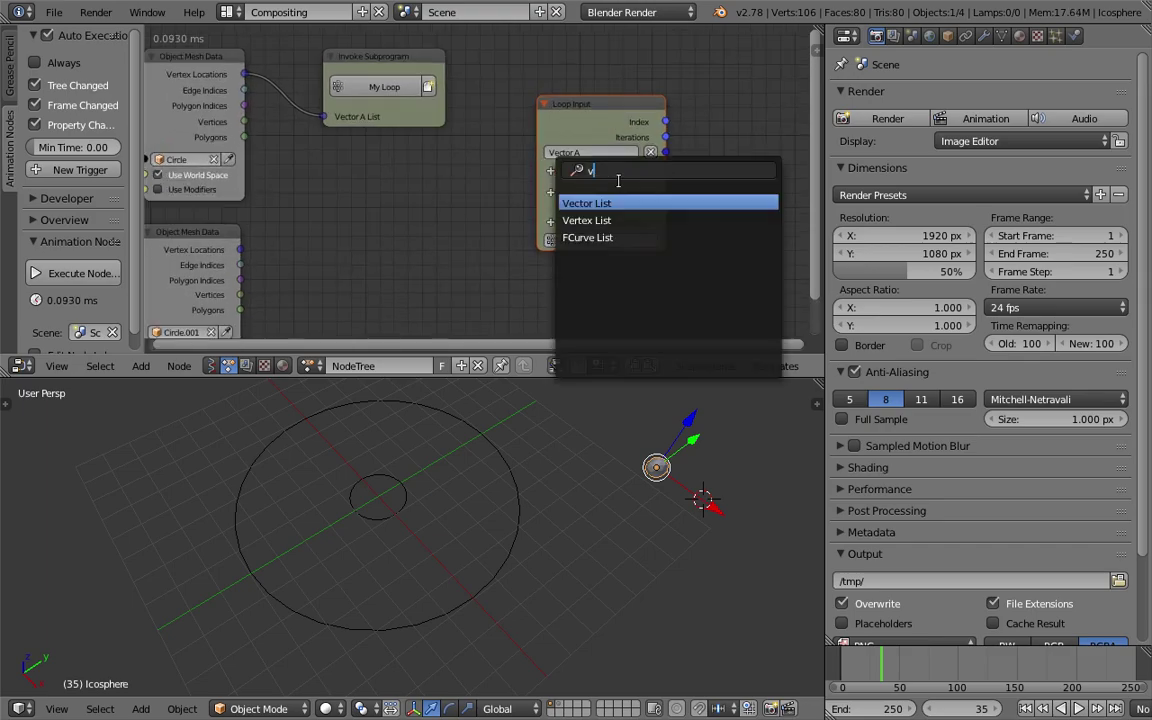
{"action": "left_click", "coordinate": [618, 199]}
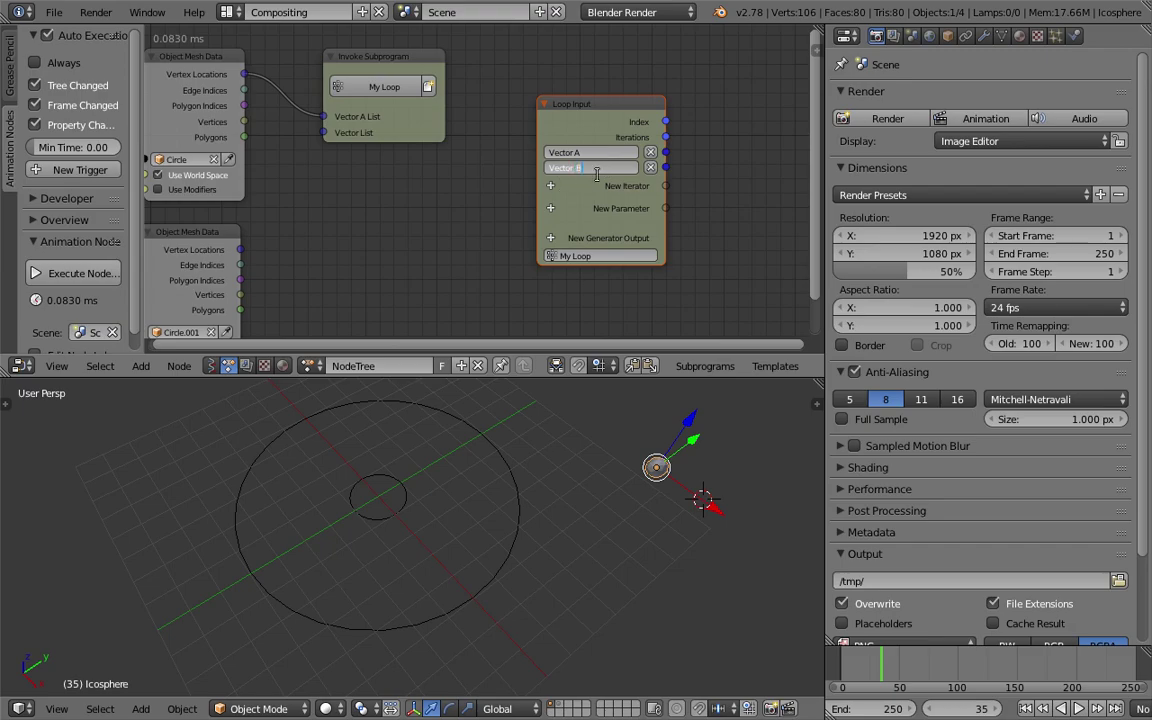
{"action": "mouse_move", "coordinate": [324, 134]}
{"action": "left_mouse_down"}
{"action": "mouse_move", "coordinate": [289, 225]}
{"action": "mouse_move", "coordinate": [243, 250]}
{"action": "left_mouse_up"}
{"action": "scroll", "coordinate": [540, 190], "scroll_direction": "down", "scroll_amount": 1}
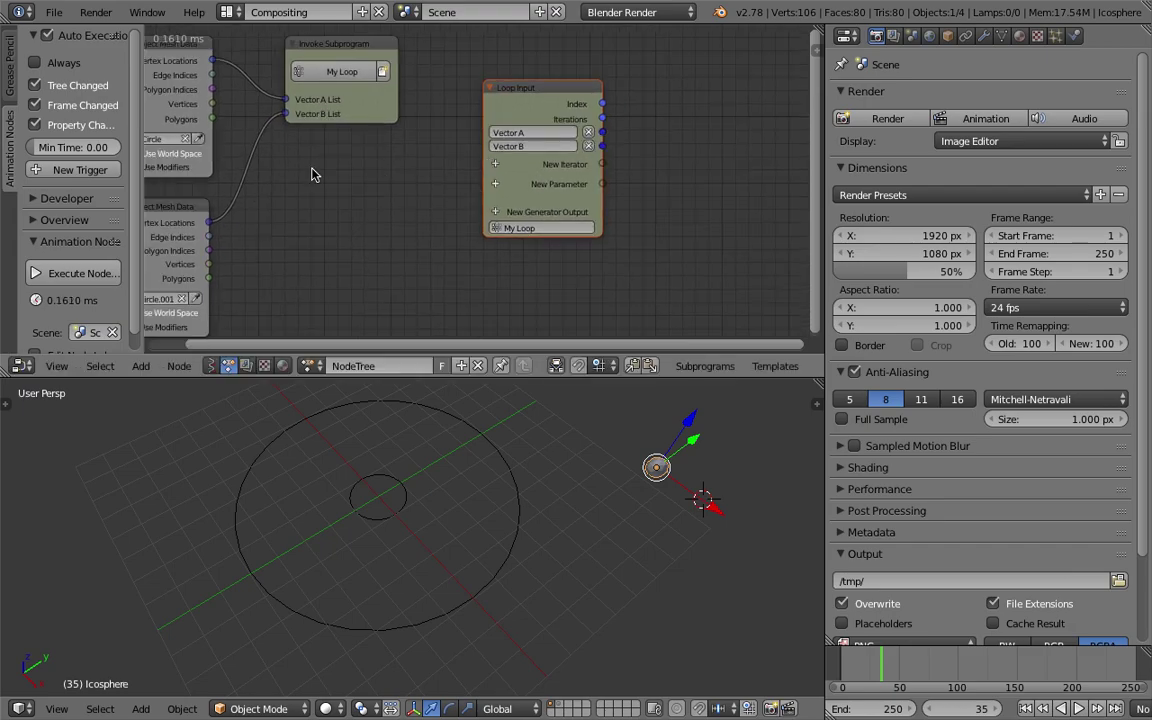
Step: Search the nodes for 'object i' to find Object Instancer
{"action": "key", "text": "ctrl+a"}
{"action": "type", "text": "object i"}
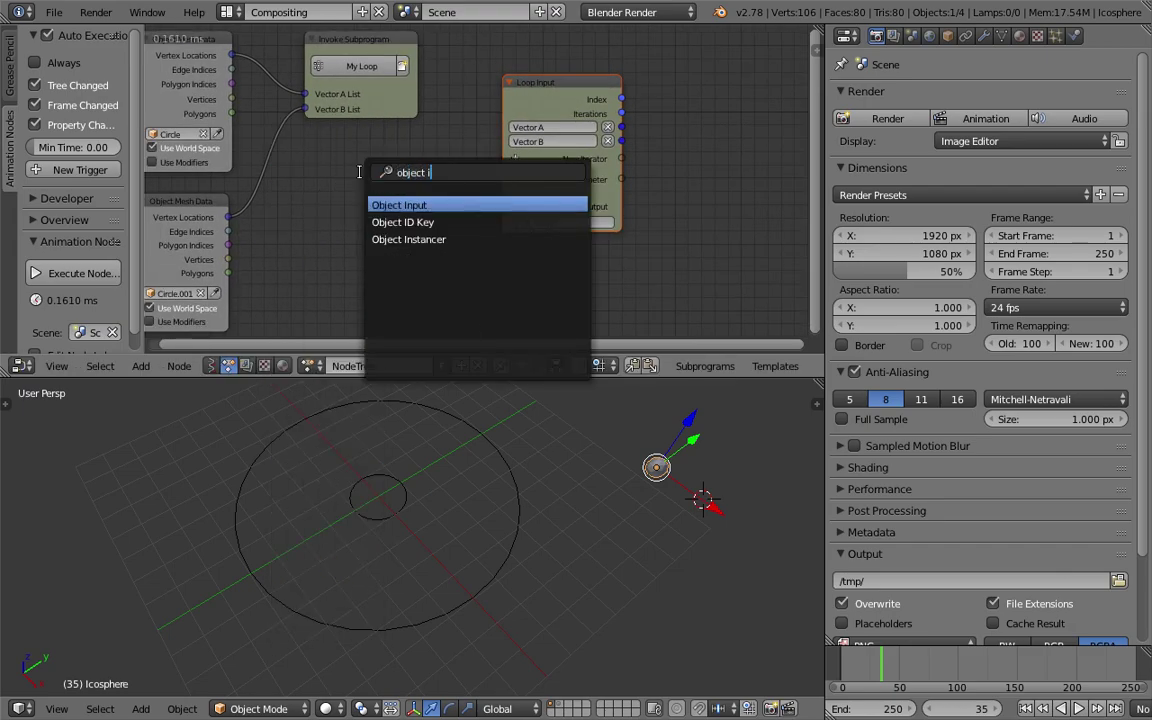
{"action": "key", "text": "Down"}
Step: Add an Object Instancer whose count follows the circle's vertex count via Get List Length
{"action": "key", "text": "Return"}
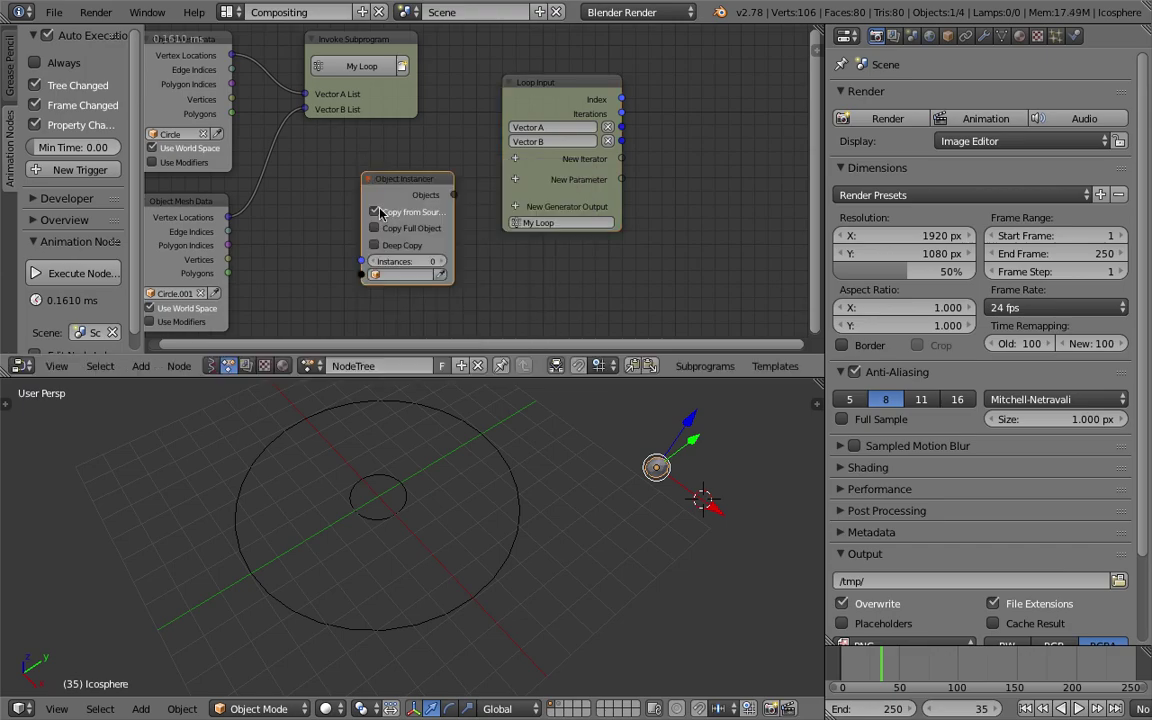
{"action": "left_click", "coordinate": [362, 176]}
{"action": "middle_click_drag", "start_coordinate": [364, 220], "coordinate": [386, 228]}
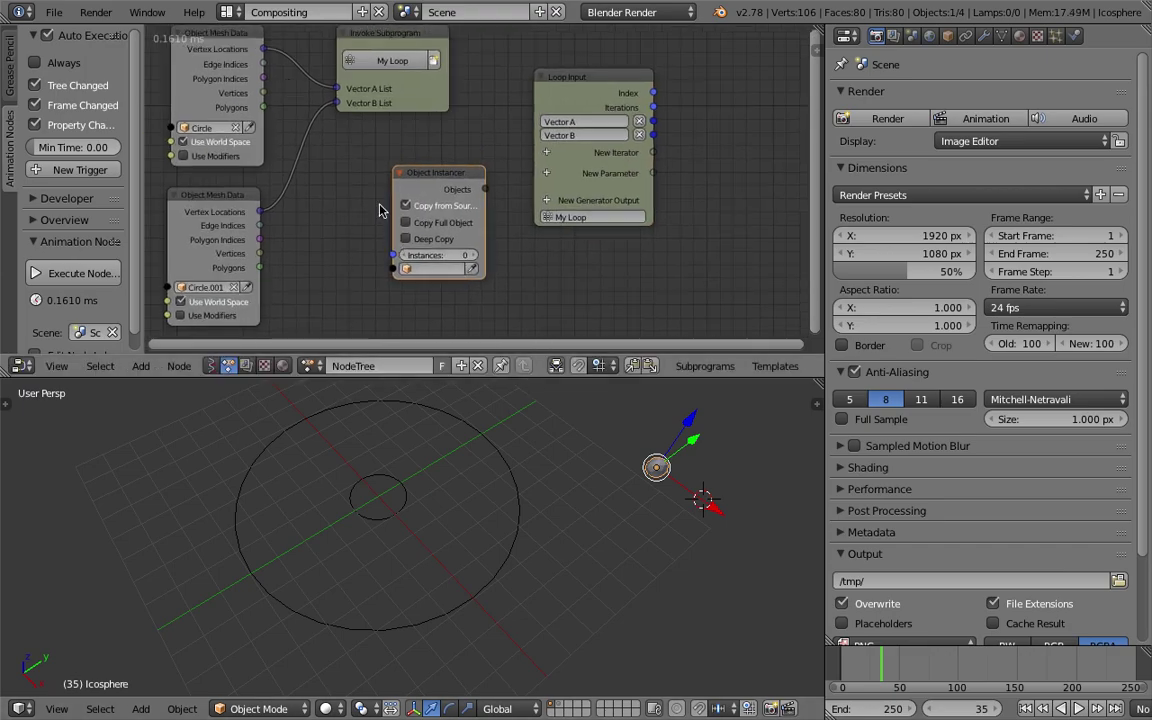
{"action": "left_click_drag", "start_coordinate": [260, 52], "coordinate": [338, 173]}
{"action": "left_click_drag", "start_coordinate": [390, 254], "coordinate": [393, 255]}
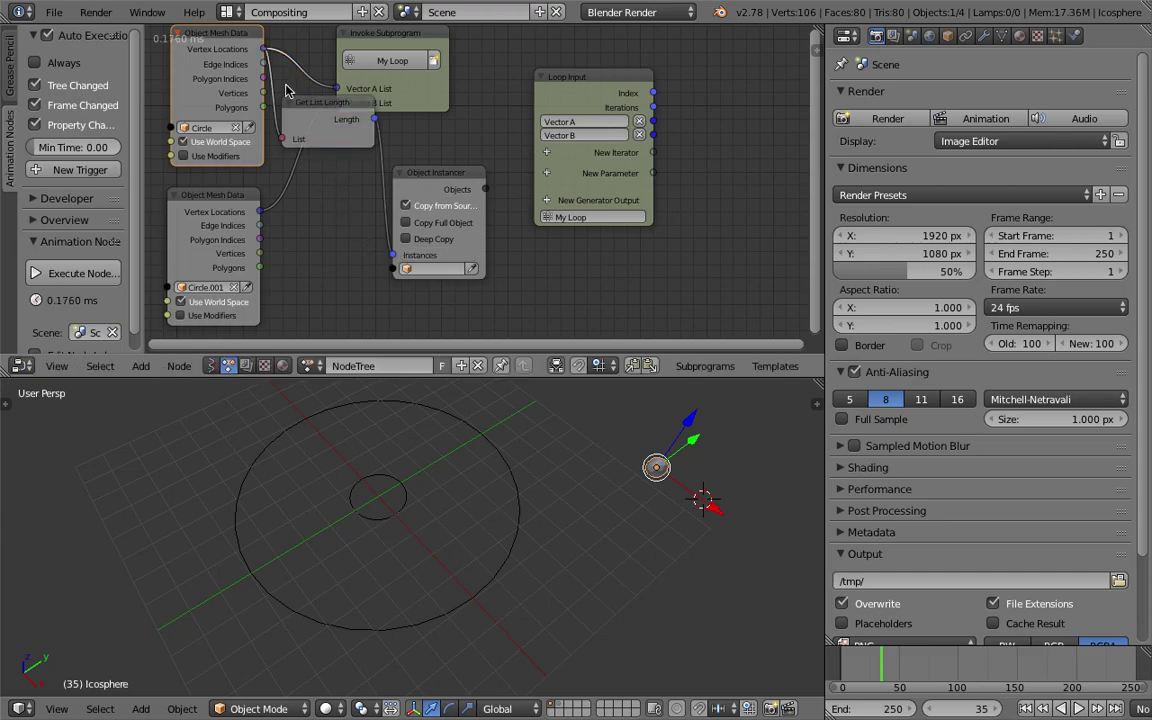
{"action": "left_click_drag", "start_coordinate": [328, 115], "coordinate": [320, 175]}
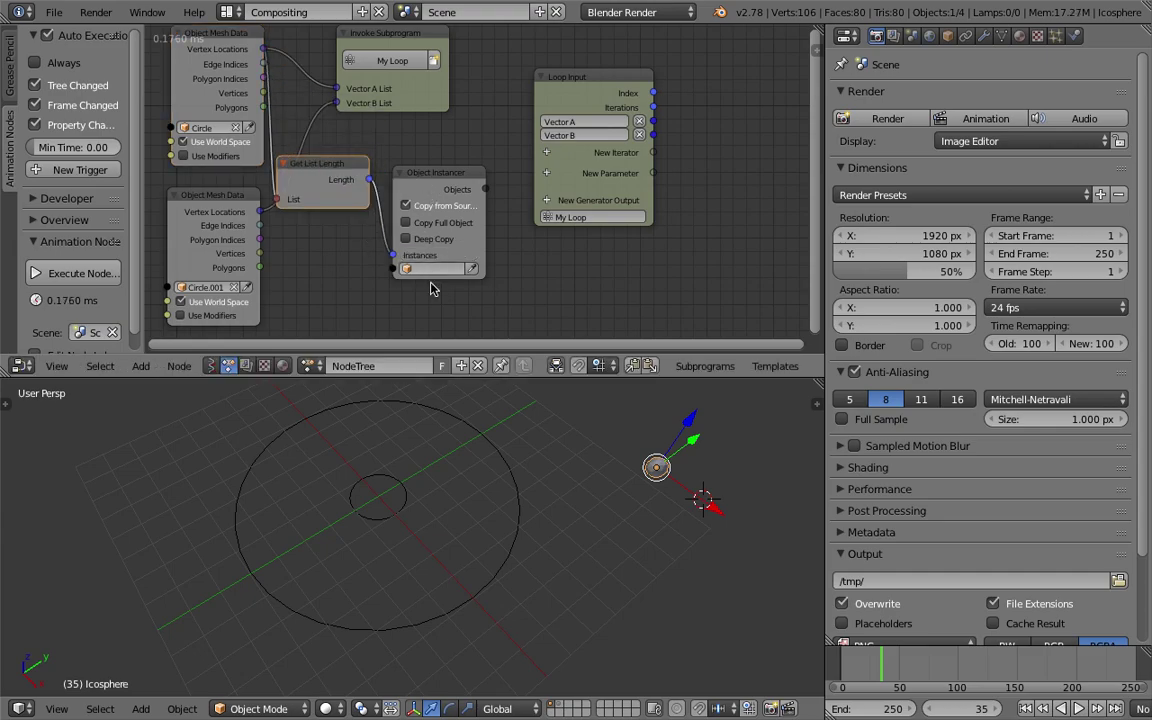
Step: Set Icosphere as the instanced object and resize the source icosphere
{"action": "left_click", "coordinate": [474, 270]}
{"action": "left_click", "coordinate": [668, 467]}
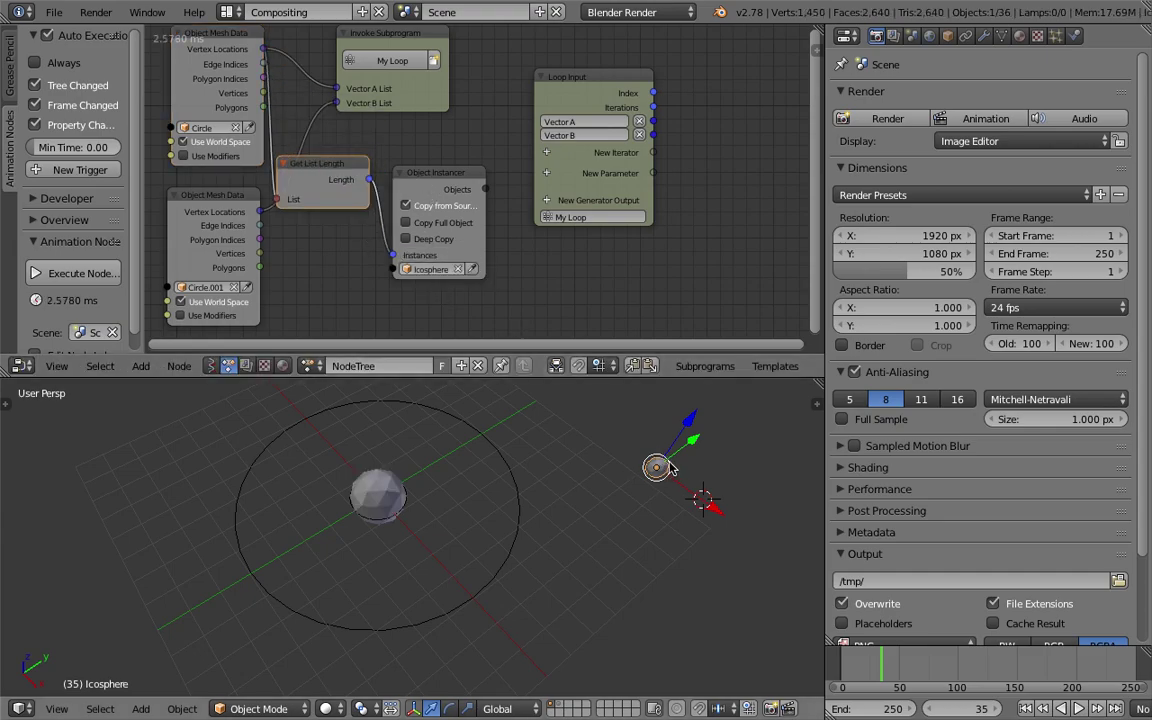
{"action": "middle_click_drag", "start_coordinate": [445, 465], "coordinate": [393, 480]}
{"action": "key", "text": "s"}
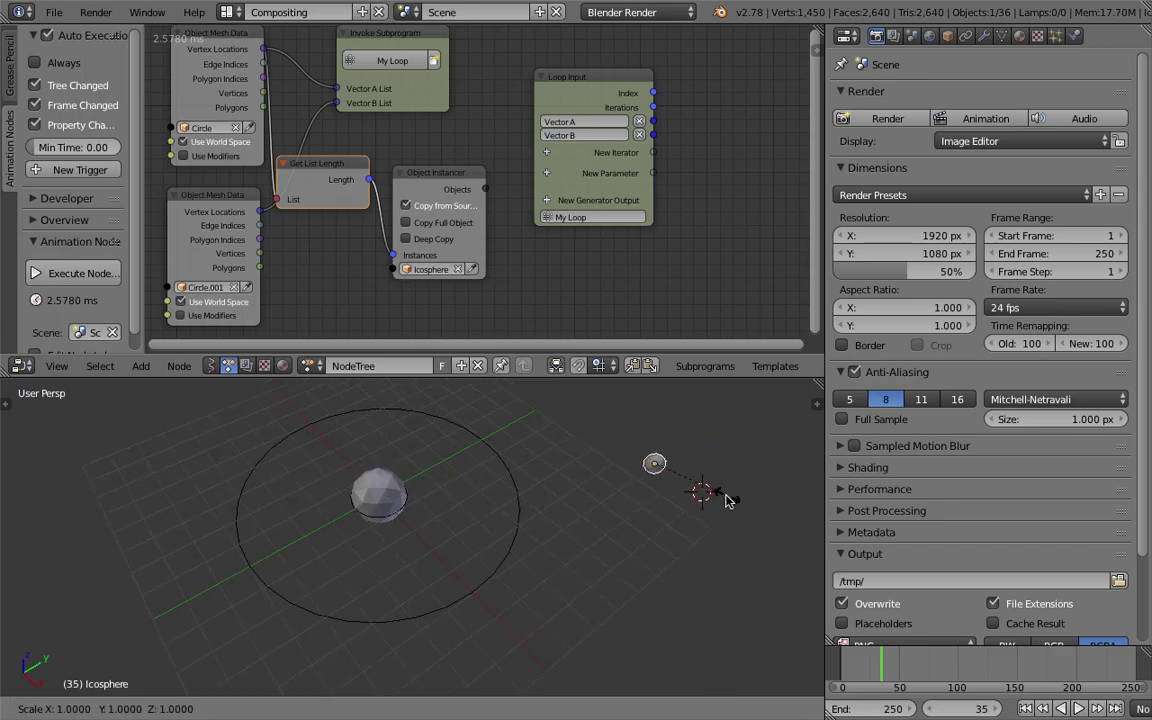
{"action": "left_click", "coordinate": [701, 490]}
Step: Move the source icosphere and reset its X, Y, Z scale to 1
{"action": "left_click_drag", "start_coordinate": [869, 672], "coordinate": [867, 672]}
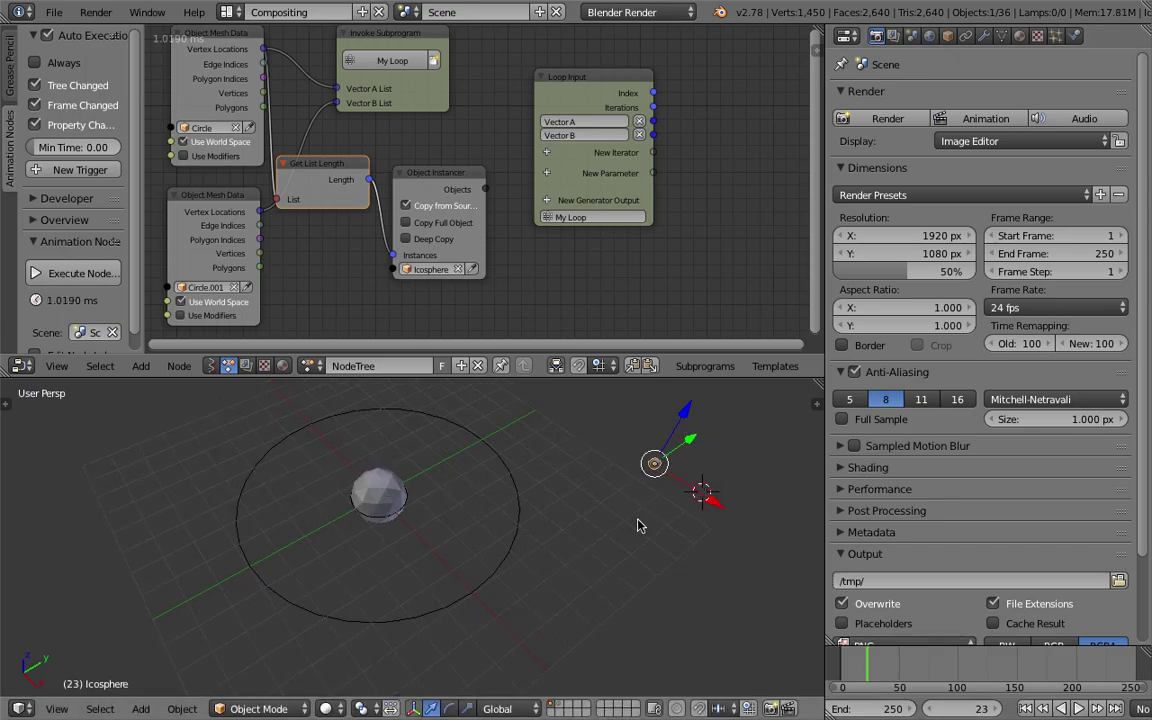
{"action": "middle_click_drag", "start_coordinate": [637, 524], "coordinate": [667, 495]}
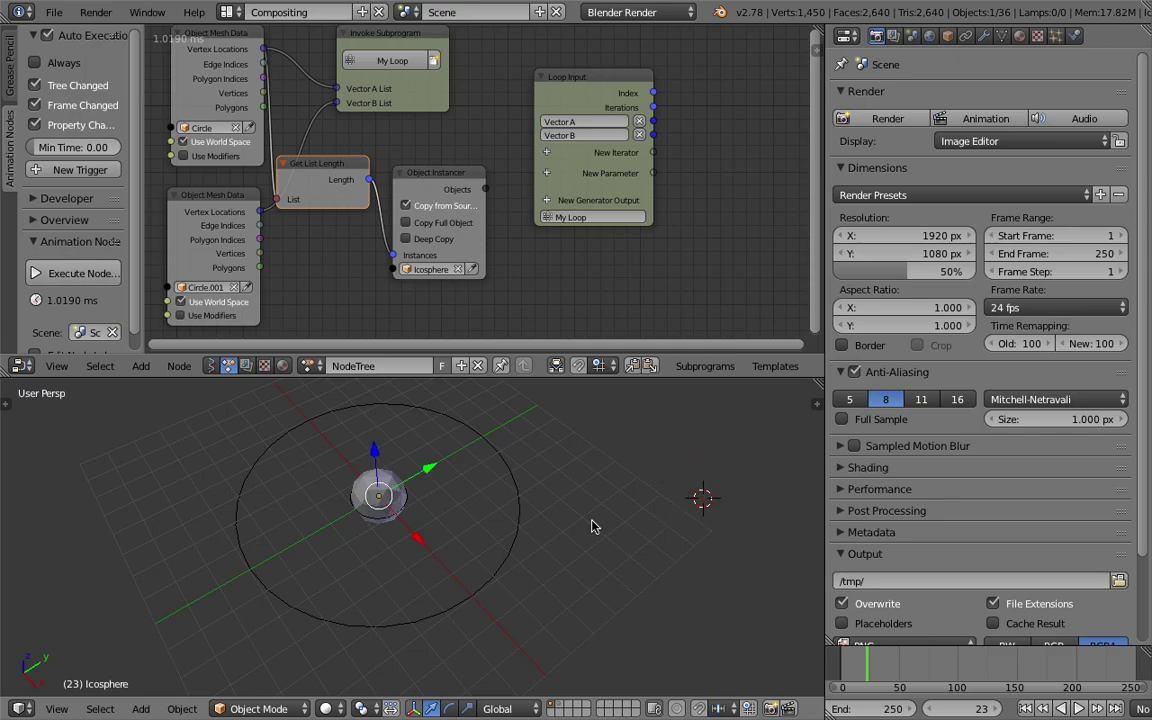
{"action": "key", "text": "g"}
{"action": "left_click", "coordinate": [697, 475]}
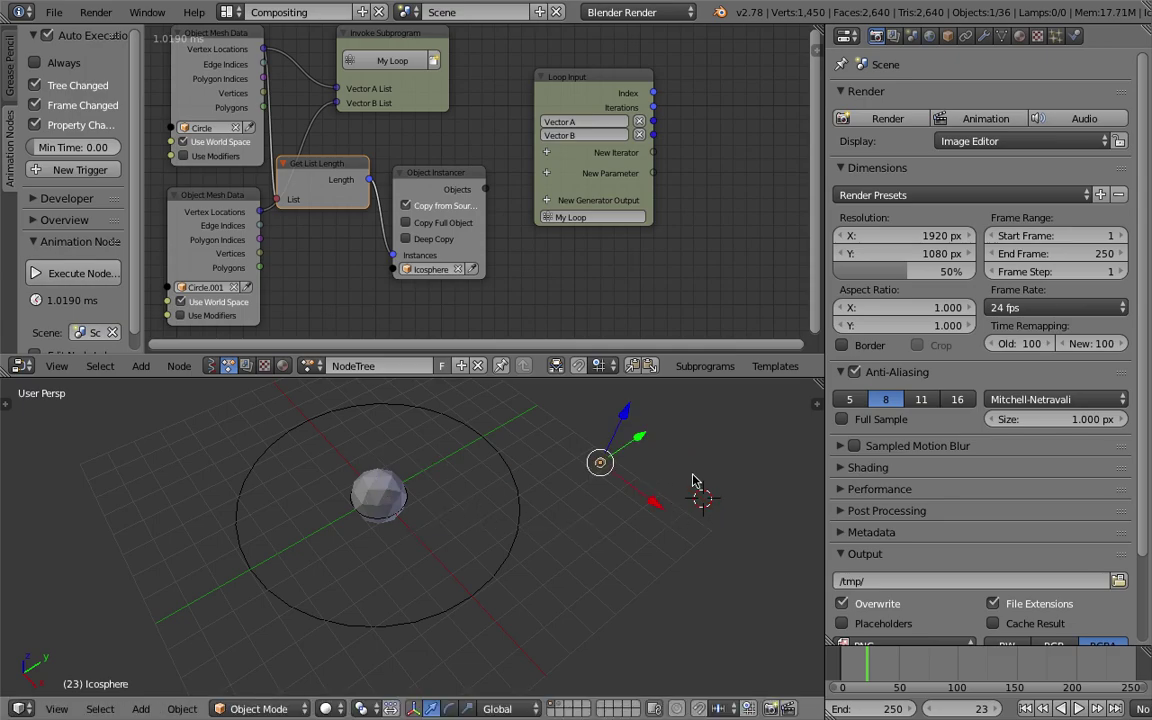
{"action": "left_click", "coordinate": [818, 399]}
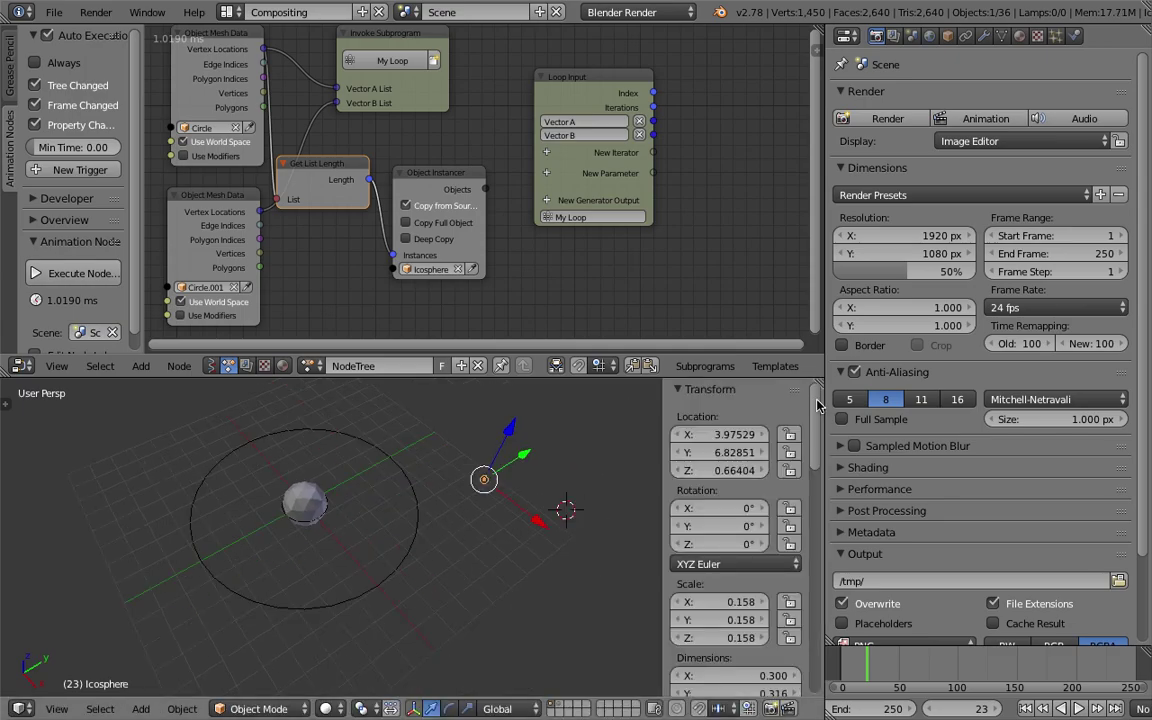
{"action": "left_click_drag", "start_coordinate": [705, 601], "coordinate": [705, 620]}
{"action": "type", "text": "1.000"}
{"action": "key", "text": "Return"}
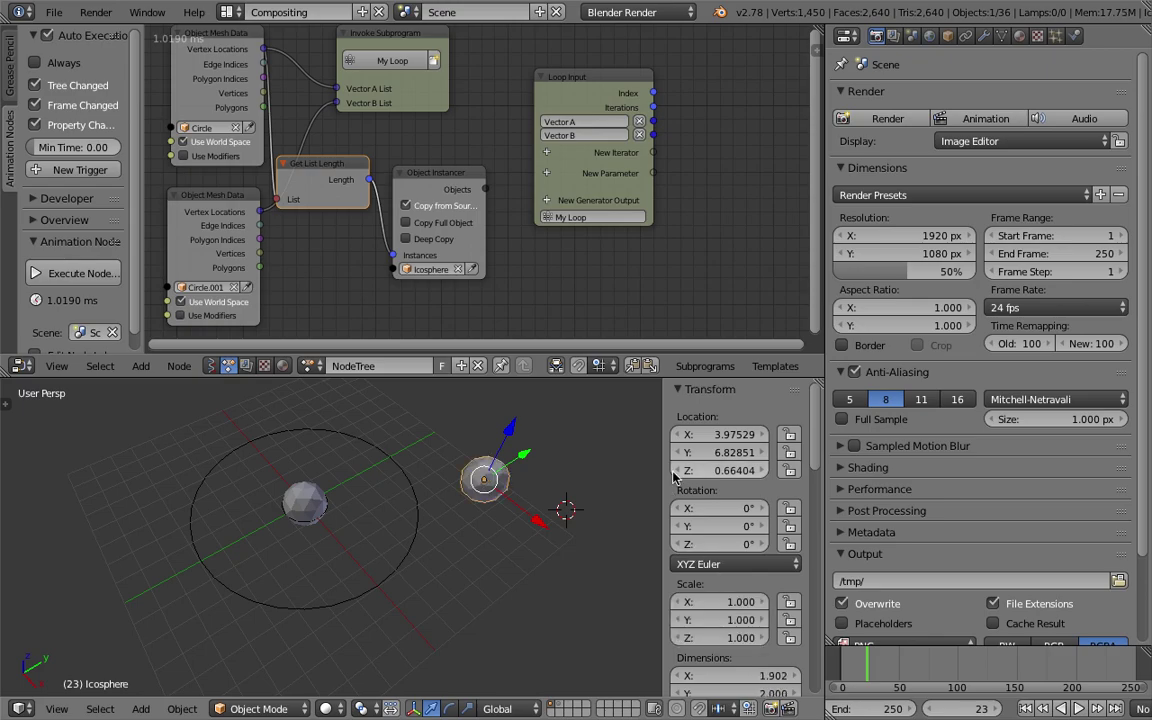
{"action": "left_click_drag", "start_coordinate": [662, 470], "coordinate": [728, 455]}
Step: Save the blend file, overwriting the existing one
{"action": "key", "text": "ctrl+s"}
{"action": "left_click", "coordinate": [519, 152]}
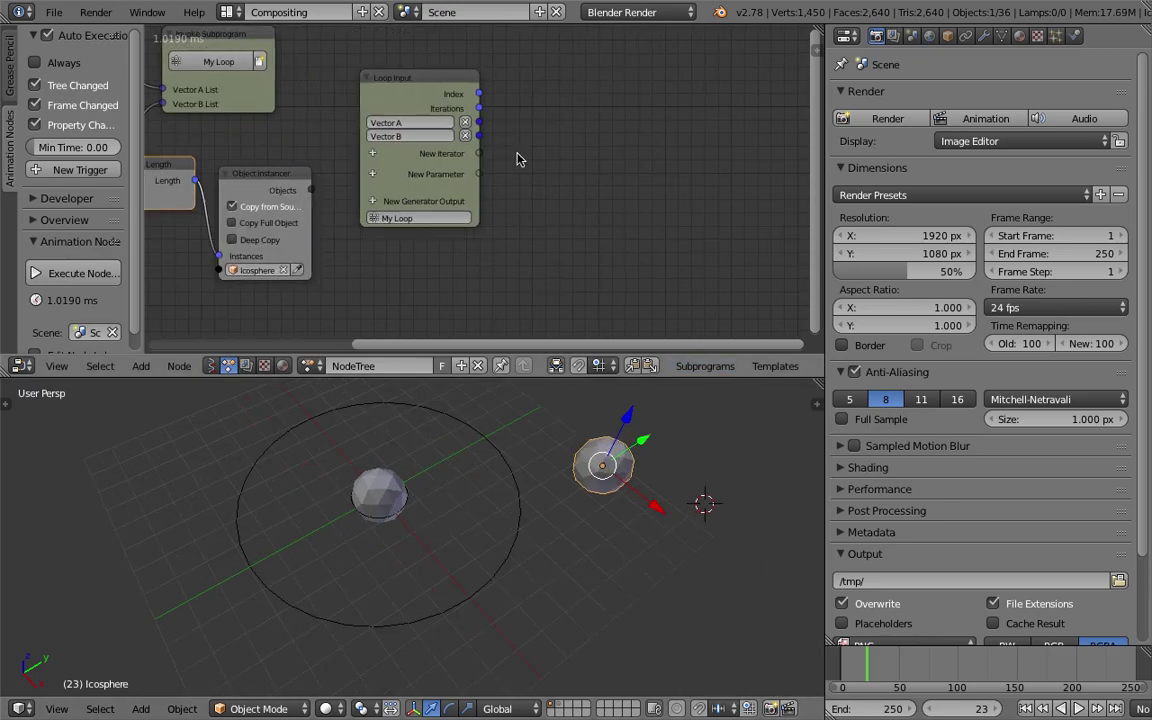
{"action": "mouse_move", "coordinate": [519, 159]}
{"action": "middle_mouse_down"}
{"action": "mouse_move", "coordinate": [471, 157]}
{"action": "mouse_move", "coordinate": [486, 163]}
{"action": "middle_mouse_up"}
Step: Add an Object List iterator to the loop and feed it the instancer's Objects output
{"action": "left_click", "coordinate": [497, 155]}
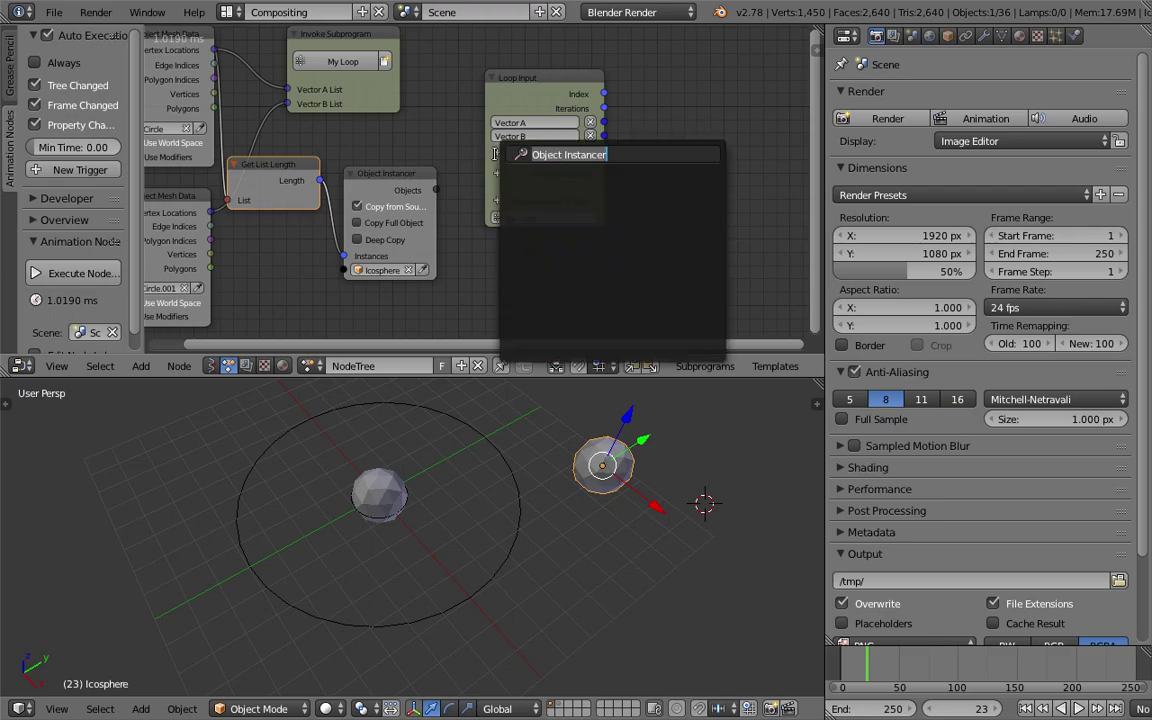
{"action": "type", "text": "objcet"}
{"action": "key", "text": "BackSpace"}
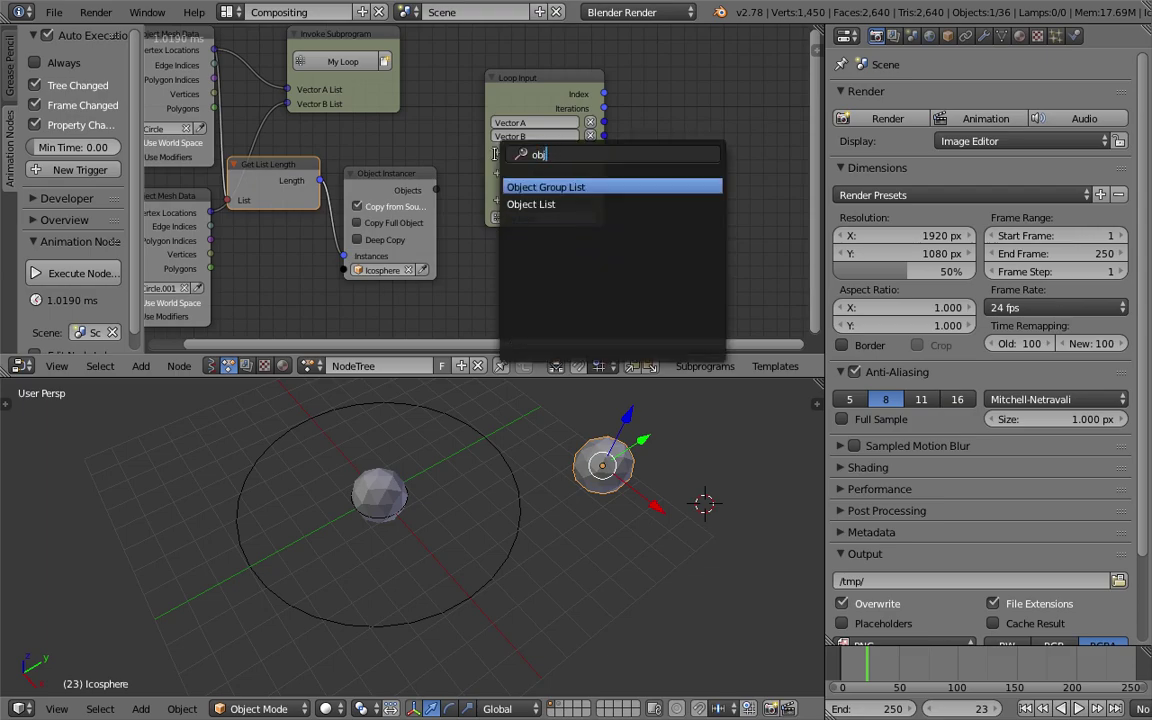
{"action": "key", "text": "Down"}
{"action": "key", "text": "Return"}
{"action": "left_click_drag", "start_coordinate": [527, 82], "coordinate": [617, 77]}
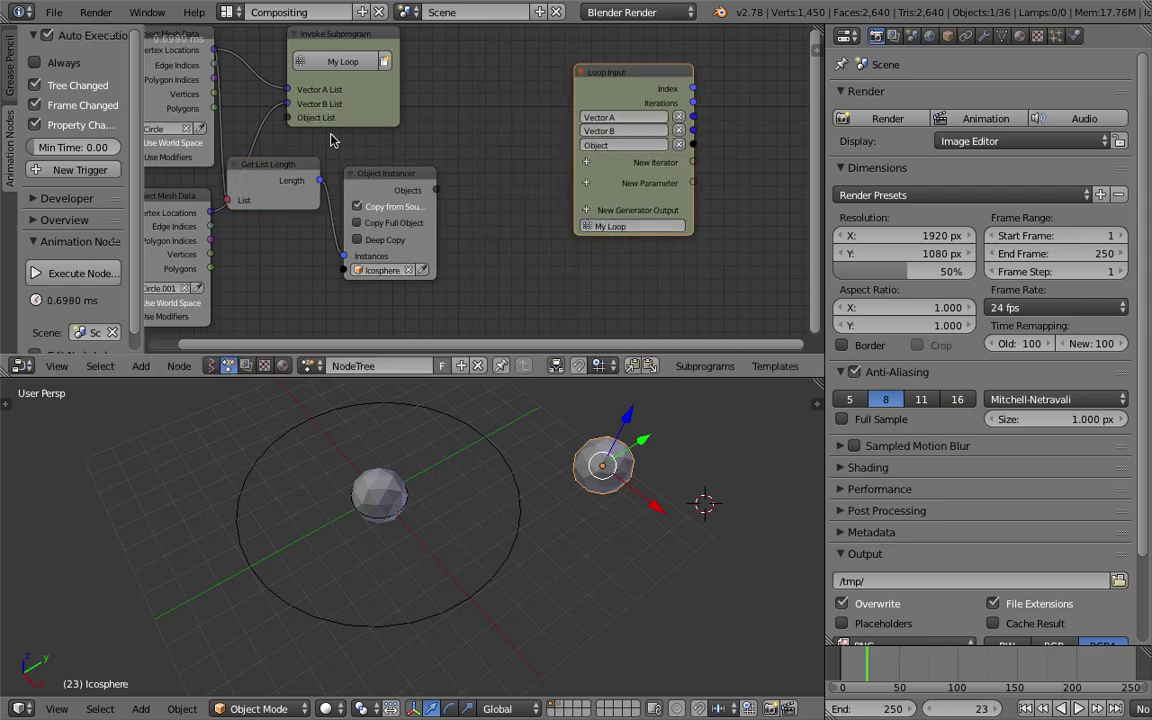
{"action": "left_click_drag", "start_coordinate": [345, 34], "coordinate": [440, 29]}
{"action": "mouse_move", "coordinate": [436, 190]}
{"action": "left_mouse_down"}
{"action": "mouse_move", "coordinate": [397, 118]}
{"action": "mouse_move", "coordinate": [462, 118]}
{"action": "left_mouse_up"}
{"action": "middle_click_drag", "start_coordinate": [436, 228], "coordinate": [555, 170]}
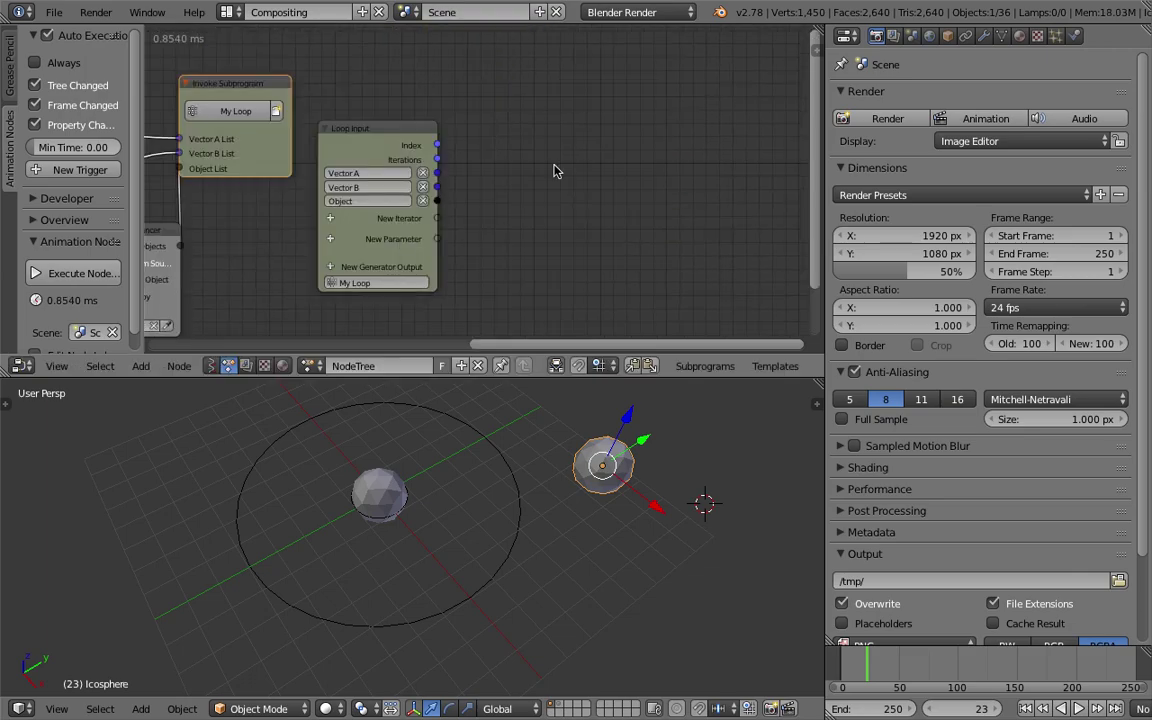
Step: Add an Object Transforms Output node inside the loop
{"action": "key", "text": "shift+a"}
{"action": "left_click", "coordinate": [550, 95]}
{"action": "type", "text": "object t"}
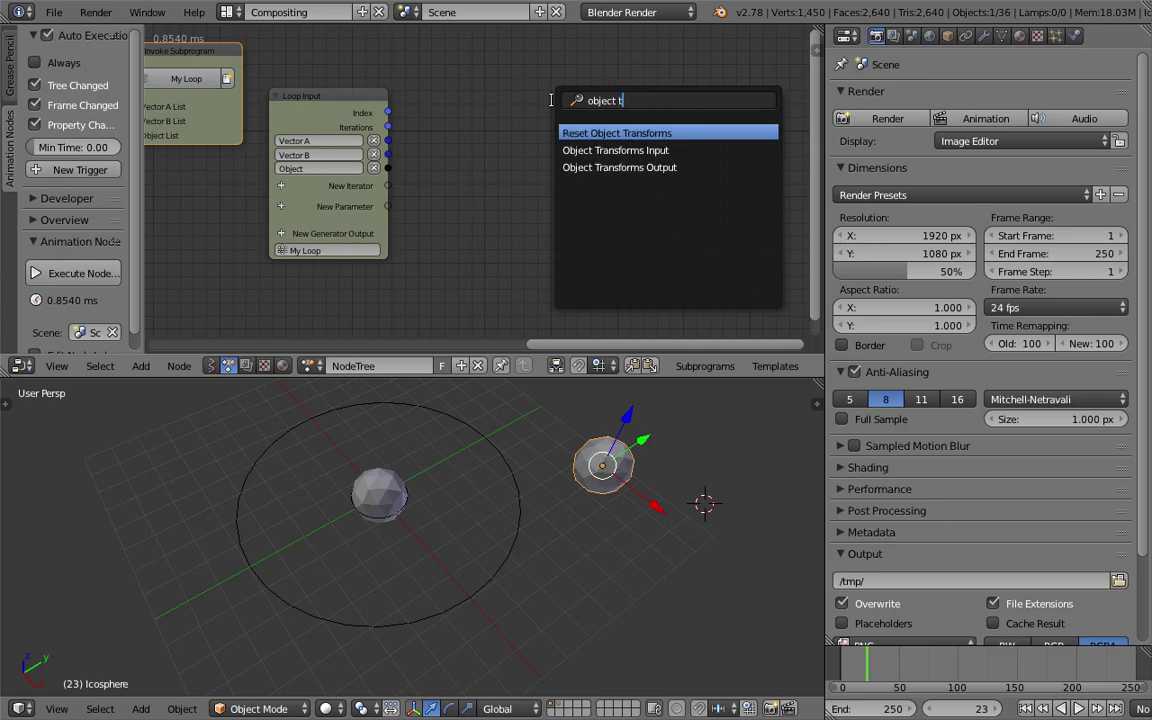
{"action": "key", "text": "Down"}
{"action": "key", "text": "Down"}
{"action": "key", "text": "Return"}
{"action": "left_click", "coordinate": [553, 105]}
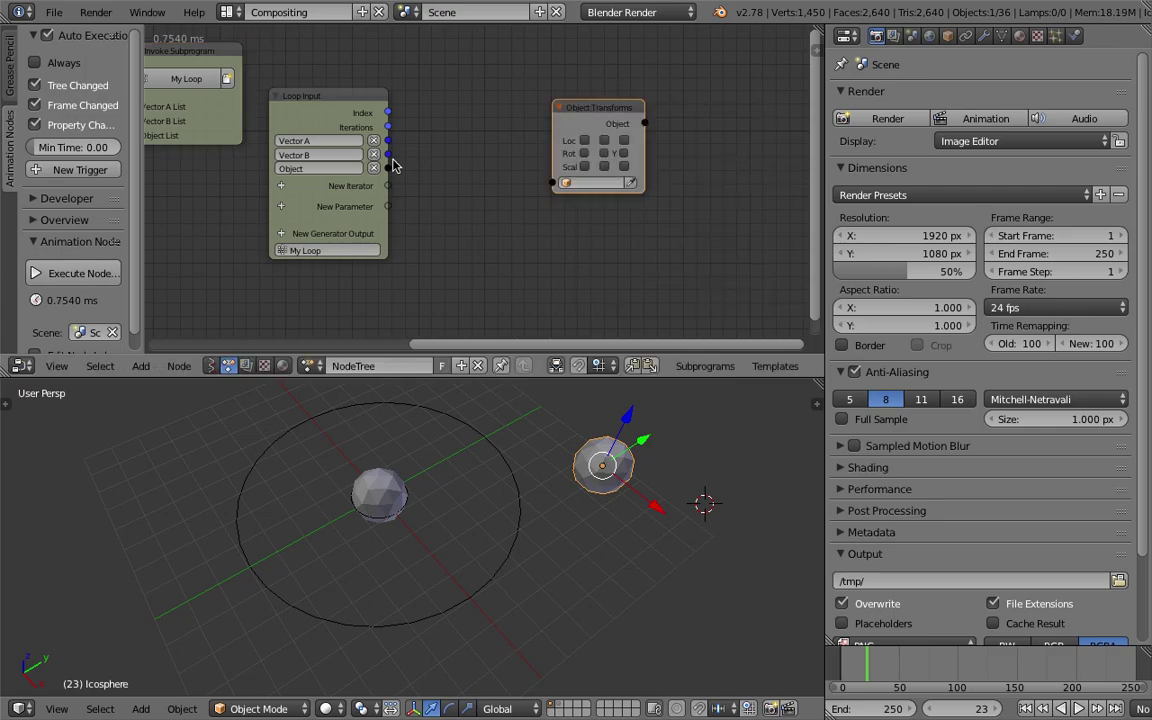
Step: Connect the loop's Object and Vector A to the transforms node's Object and Location
{"action": "left_click_drag", "start_coordinate": [390, 168], "coordinate": [553, 184]}
{"action": "left_click_drag", "start_coordinate": [584, 140], "coordinate": [624, 140]}
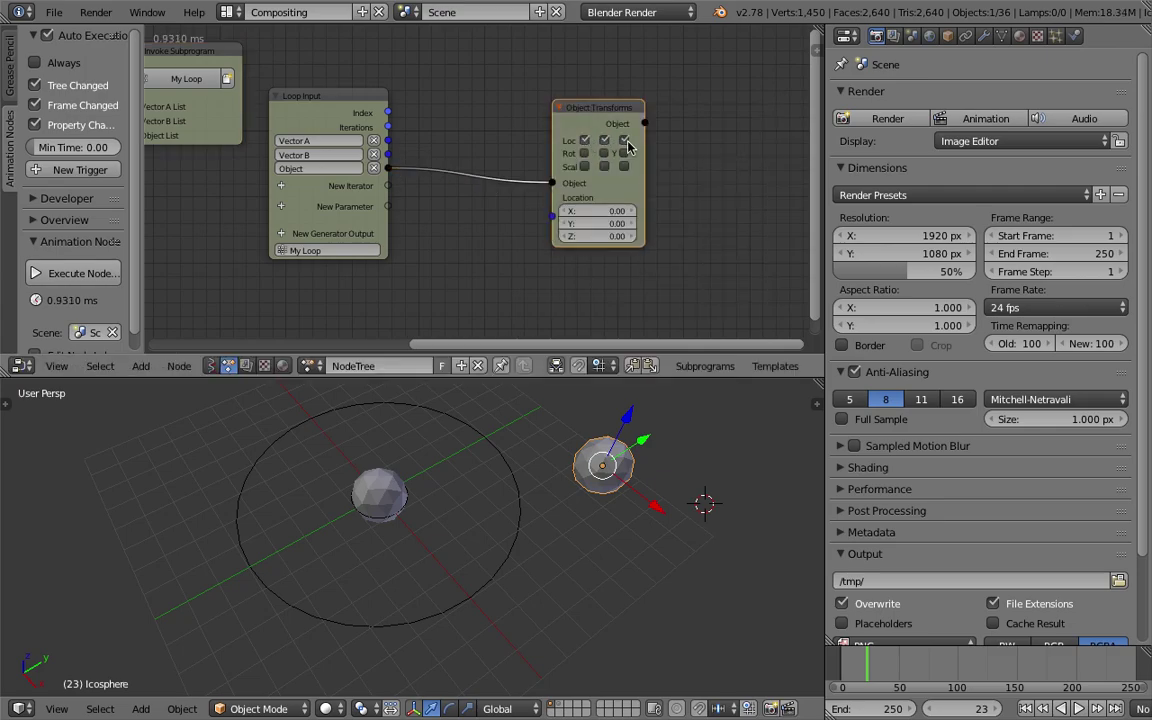
{"action": "left_click_drag", "start_coordinate": [389, 144], "coordinate": [397, 145]}
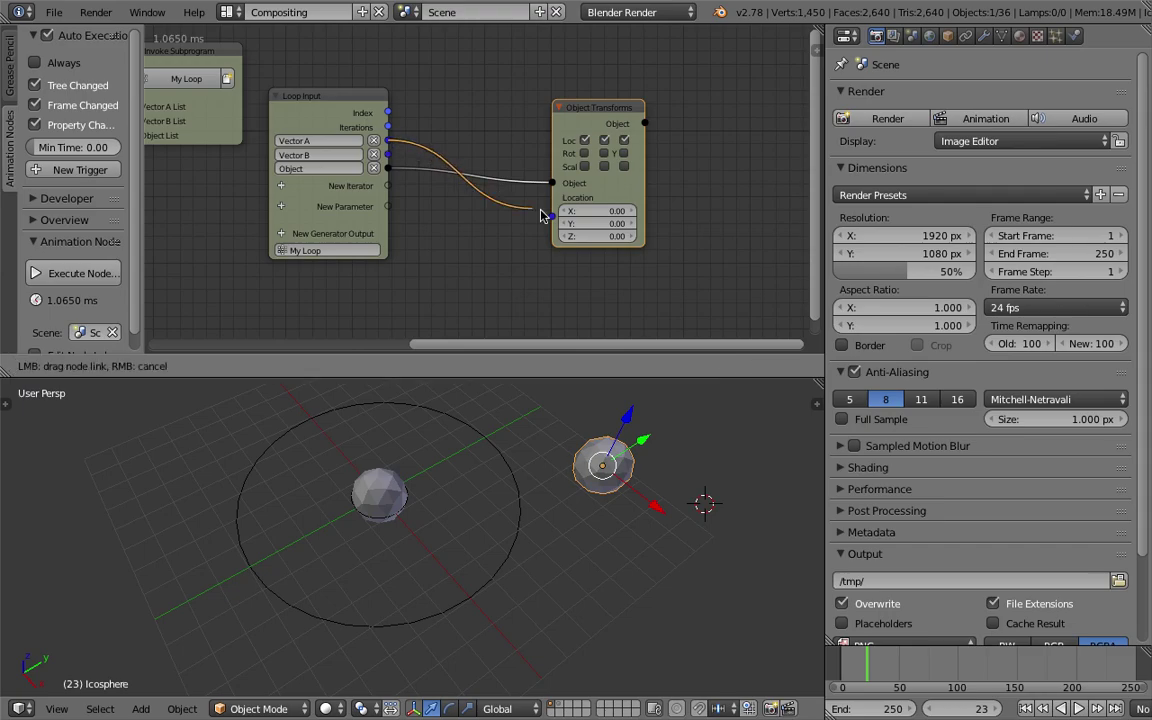
{"action": "left_click_drag", "start_coordinate": [541, 215], "coordinate": [552, 215]}
{"action": "mouse_move", "coordinate": [558, 460]}
{"action": "middle_mouse_down"}
{"action": "mouse_move", "coordinate": [450, 430]}
{"action": "mouse_move", "coordinate": [380, 475]}
{"action": "mouse_move", "coordinate": [411, 496]}
{"action": "mouse_move", "coordinate": [646, 533]}
{"action": "mouse_move", "coordinate": [410, 461]}
{"action": "middle_mouse_up"}
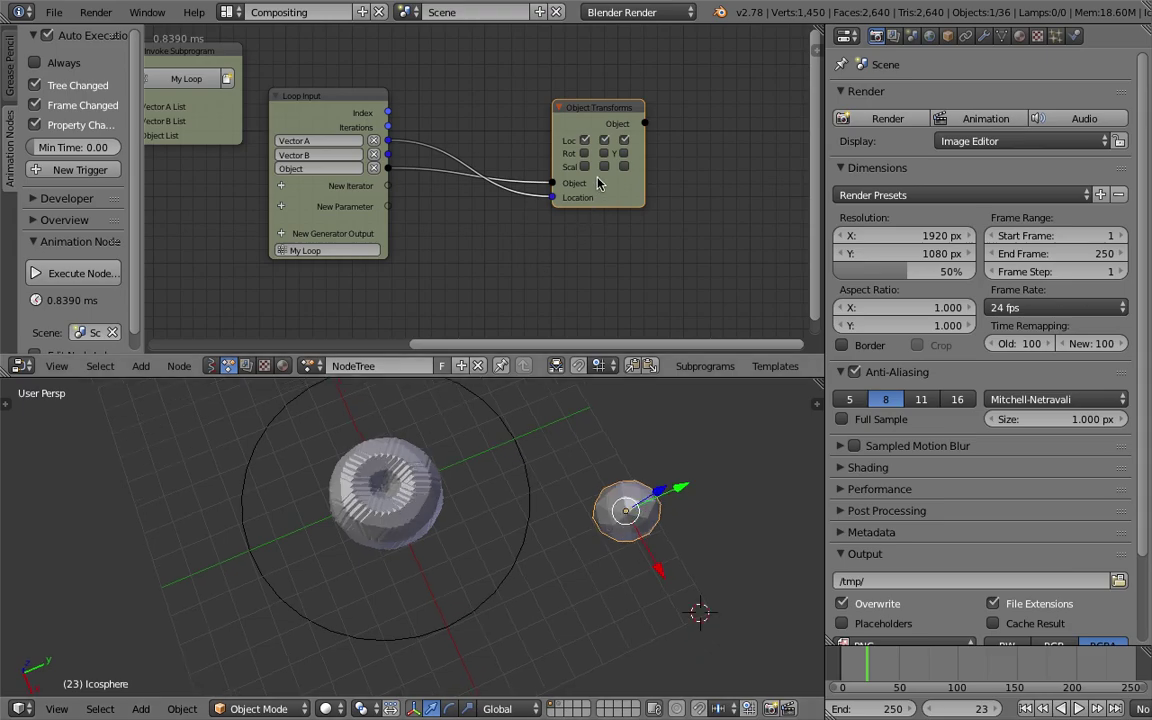
{"action": "mouse_move", "coordinate": [615, 195]}
{"action": "left_mouse_down"}
{"action": "mouse_move", "coordinate": [663, 187]}
{"action": "mouse_move", "coordinate": [620, 242]}
{"action": "left_mouse_up"}
Step: Enable Scale on the transforms node and set it to 0.2
{"action": "left_click", "coordinate": [632, 158]}
{"action": "left_click", "coordinate": [652, 158]}
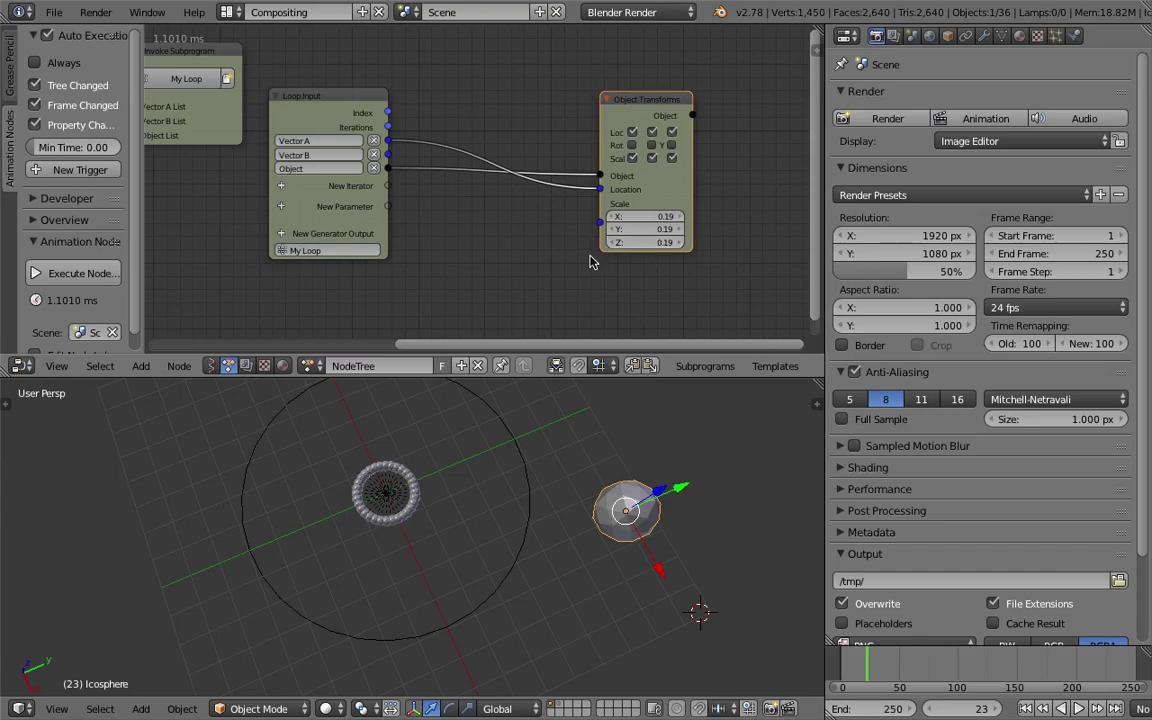
{"action": "middle_click_drag", "start_coordinate": [597, 257], "coordinate": [597, 233]}
{"action": "left_click", "coordinate": [695, 213]}
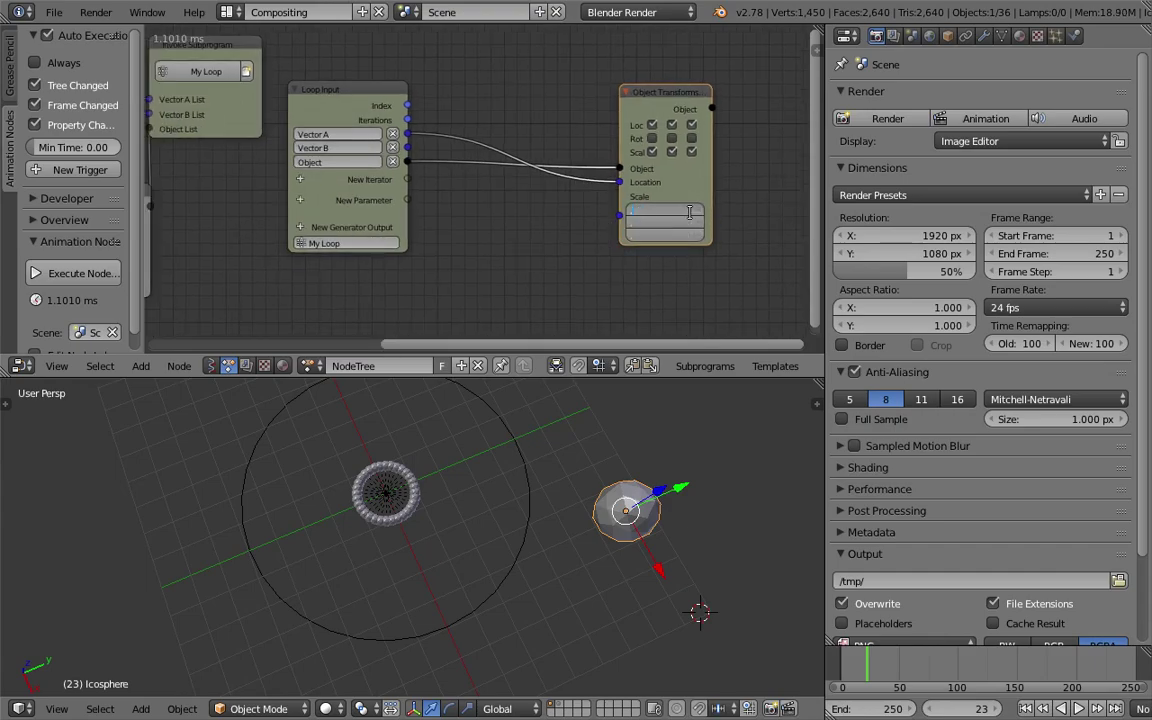
{"action": "type", "text": "0.2"}
{"action": "key", "text": "Return"}
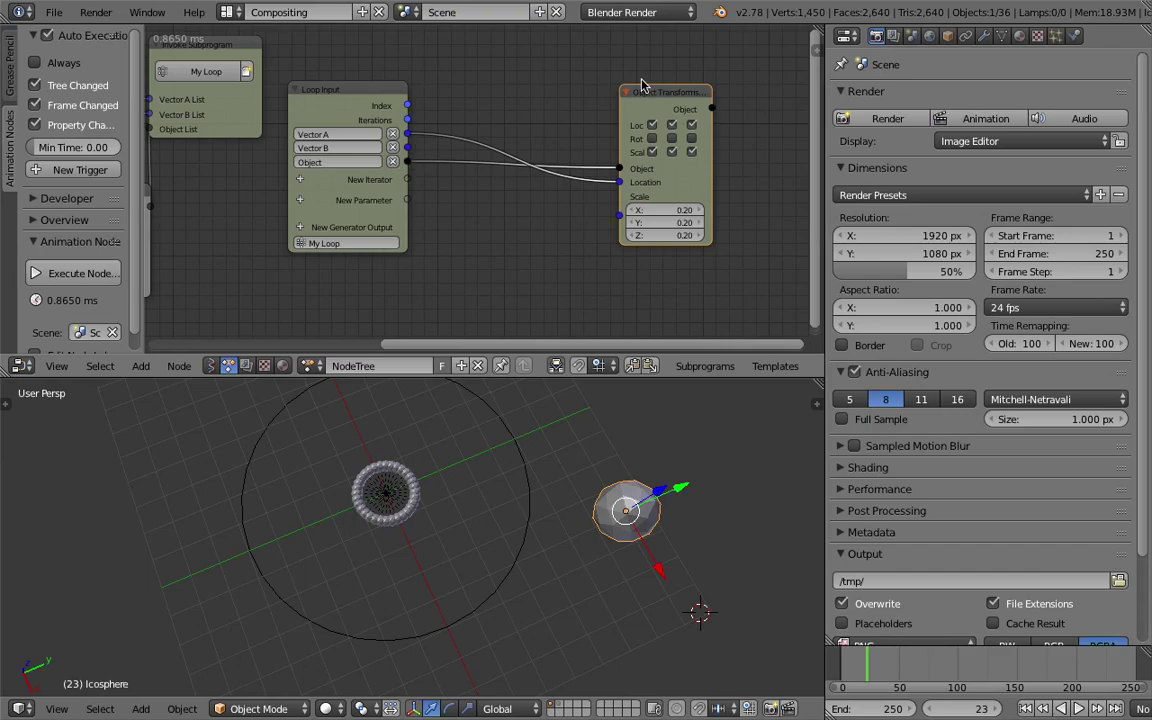
Step: Drive location from Vector B instead of Vector A and save the file
{"action": "left_click_drag", "start_coordinate": [642, 85], "coordinate": [631, 63]}
{"action": "mouse_move", "coordinate": [383, 119]}
{"action": "left_mouse_down"}
{"action": "mouse_move", "coordinate": [449, 127]}
{"action": "mouse_move", "coordinate": [461, 143]}
{"action": "left_mouse_up"}
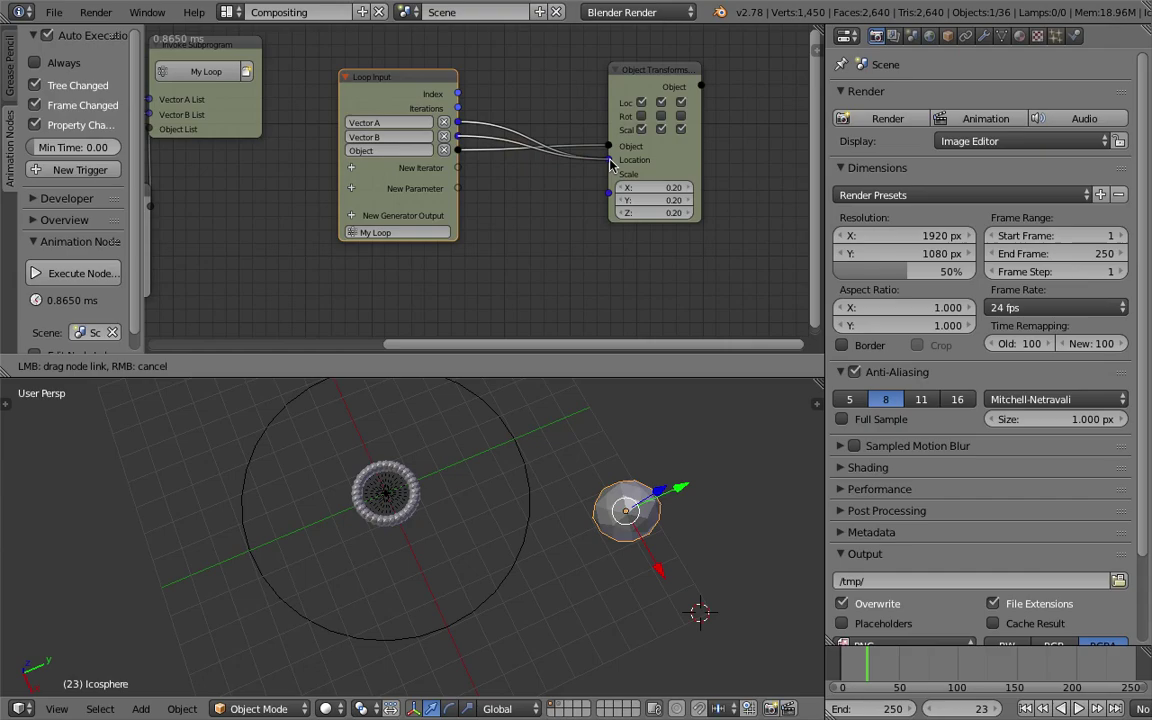
{"action": "left_click_drag", "start_coordinate": [610, 163], "coordinate": [609, 160]}
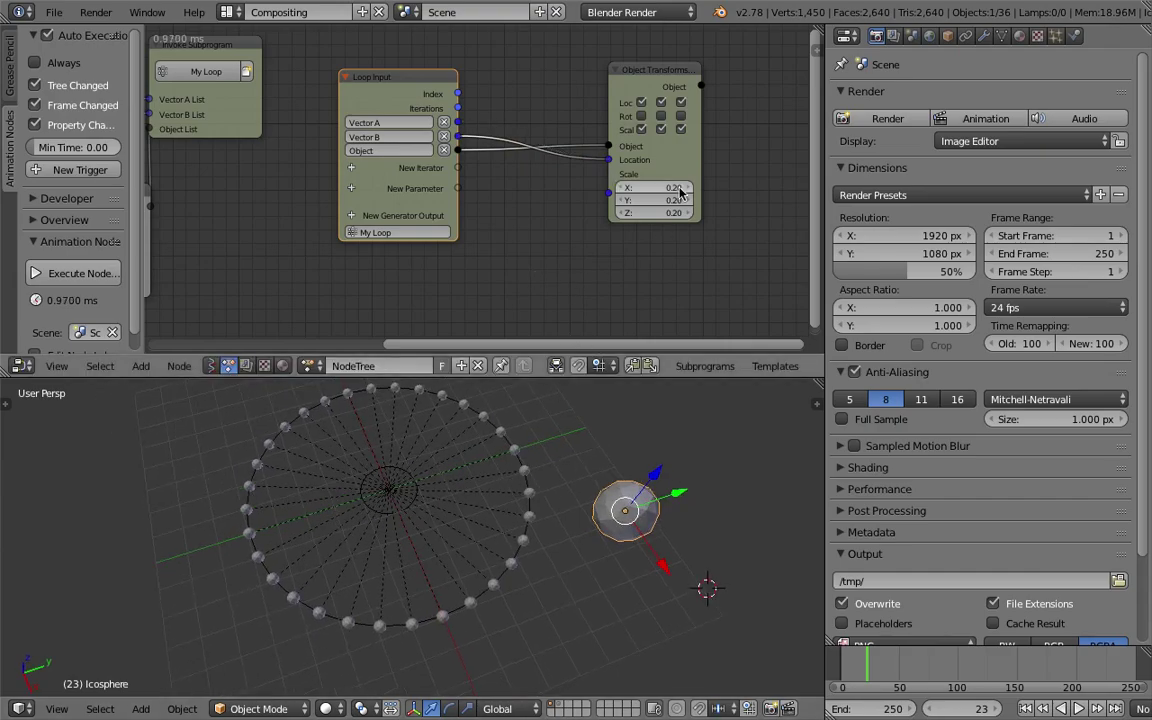
{"action": "key", "text": "ctrl+s"}
{"action": "left_click_drag", "start_coordinate": [670, 150], "coordinate": [717, 149]}
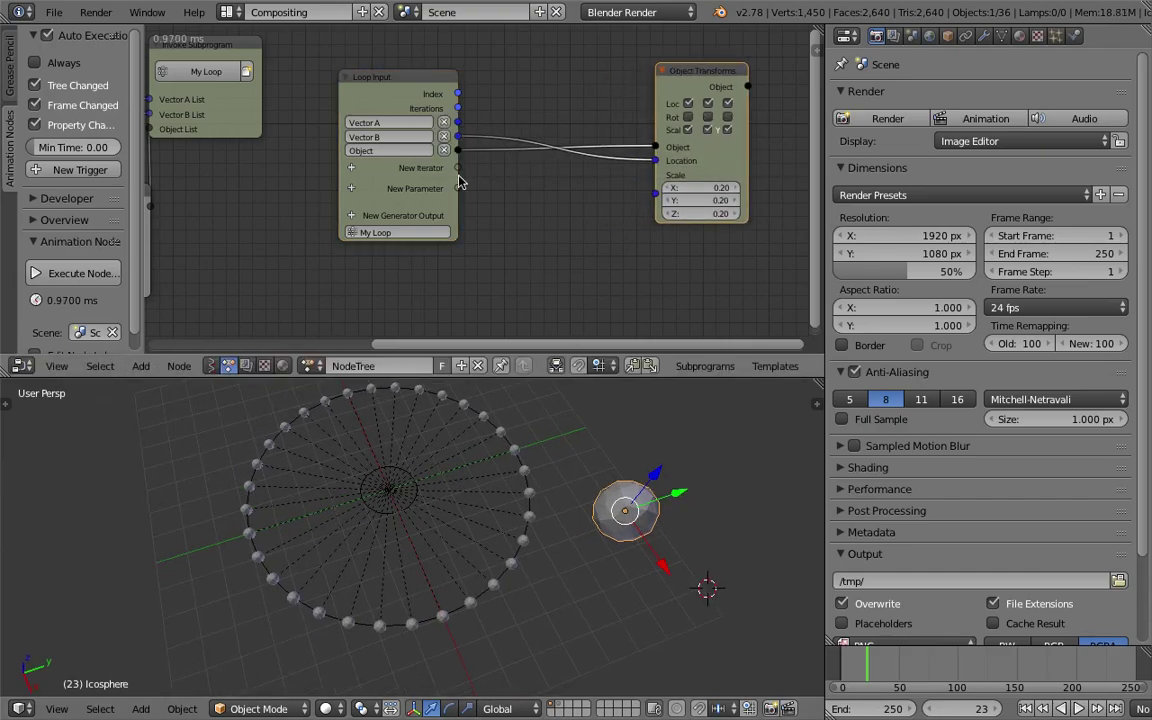
{"action": "scroll", "coordinate": [520, 185], "scroll_direction": "right", "scroll_amount": 2, "text": "ctrl"}
{"action": "scroll", "coordinate": [578, 188], "scroll_direction": "right", "scroll_amount": 3, "text": "ctrl"}
Step: Collapse the properties area and move Object Transforms aside to make room
{"action": "left_click_drag", "start_coordinate": [824, 127], "coordinate": [900, 130]}
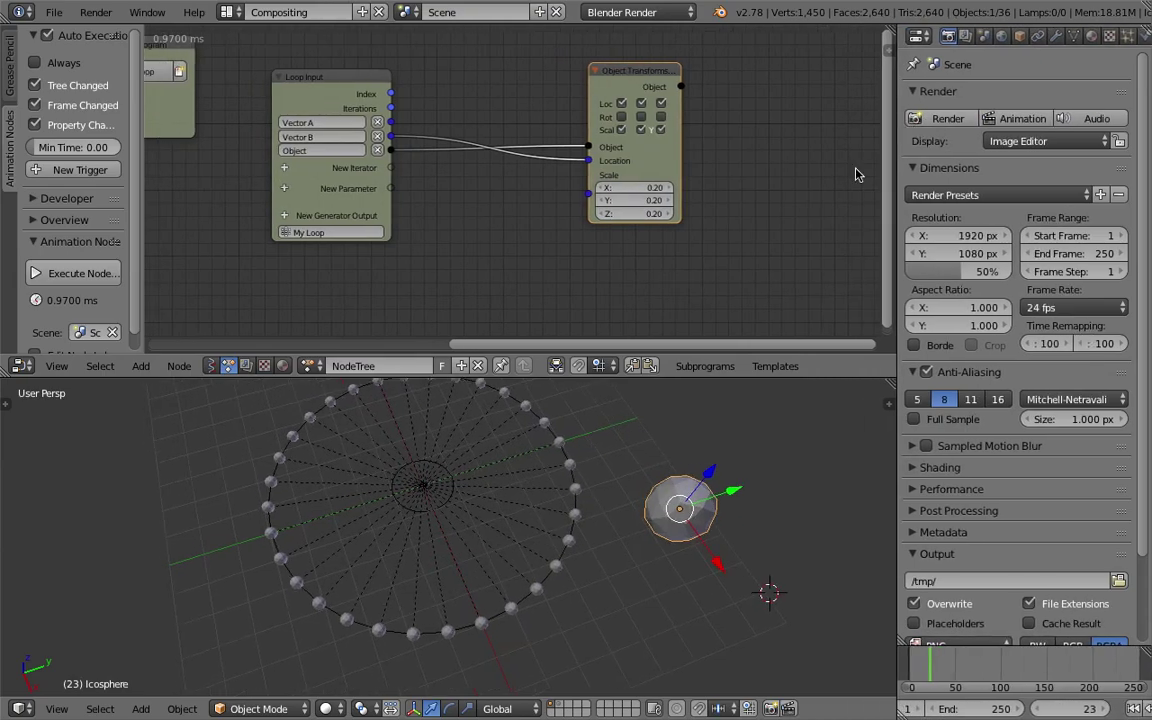
{"action": "left_click_drag", "start_coordinate": [899, 180], "coordinate": [1148, 184]}
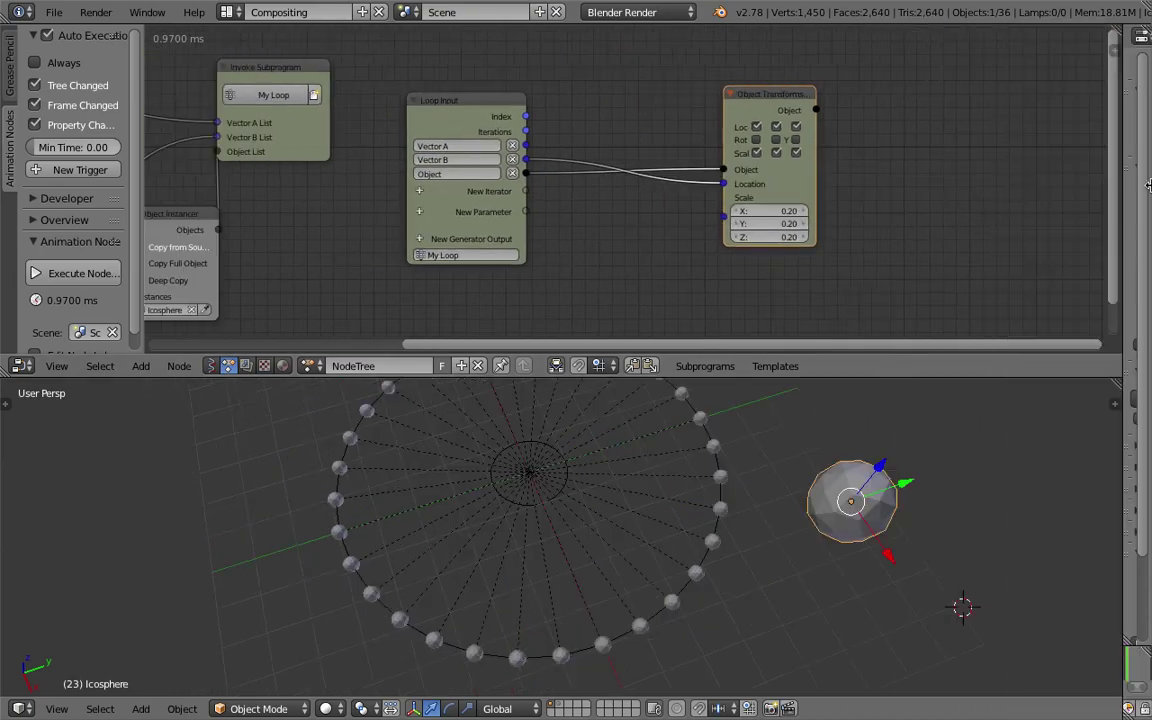
{"action": "middle_click_drag", "start_coordinate": [913, 154], "coordinate": [889, 162]}
{"action": "left_click_drag", "start_coordinate": [755, 100], "coordinate": [905, 112]}
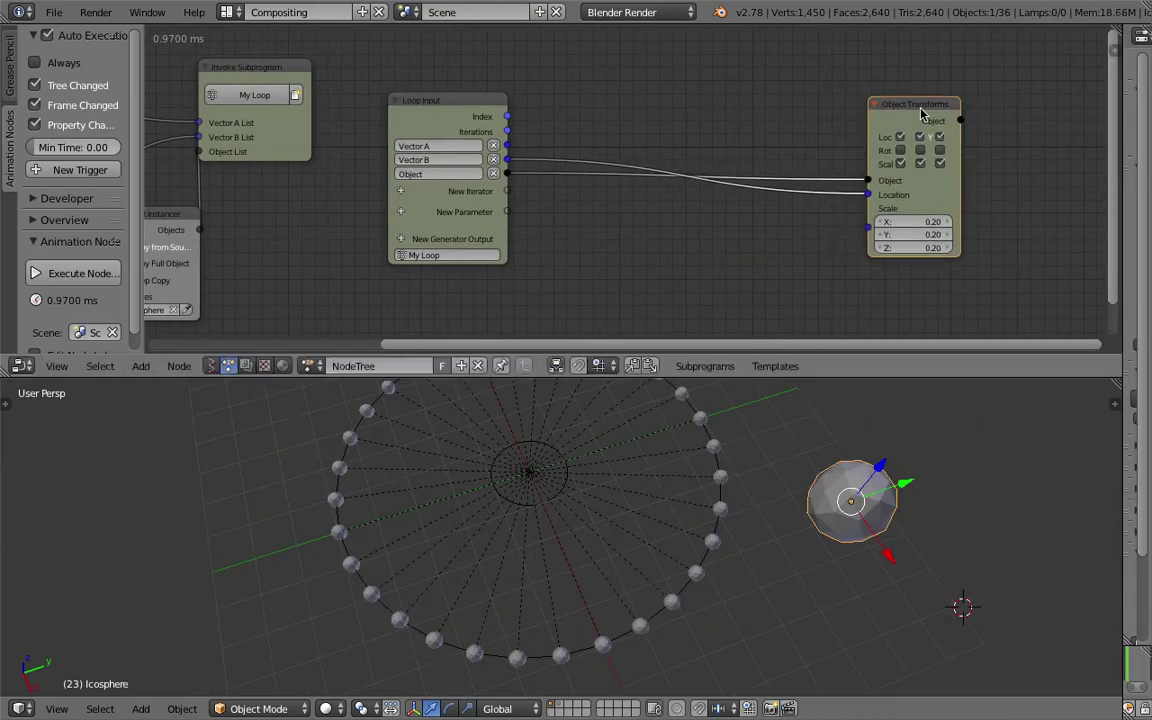
Step: Add an Animate Vector node below the Loop Input and Object Transforms links
{"action": "key", "text": "ctrl+a"}
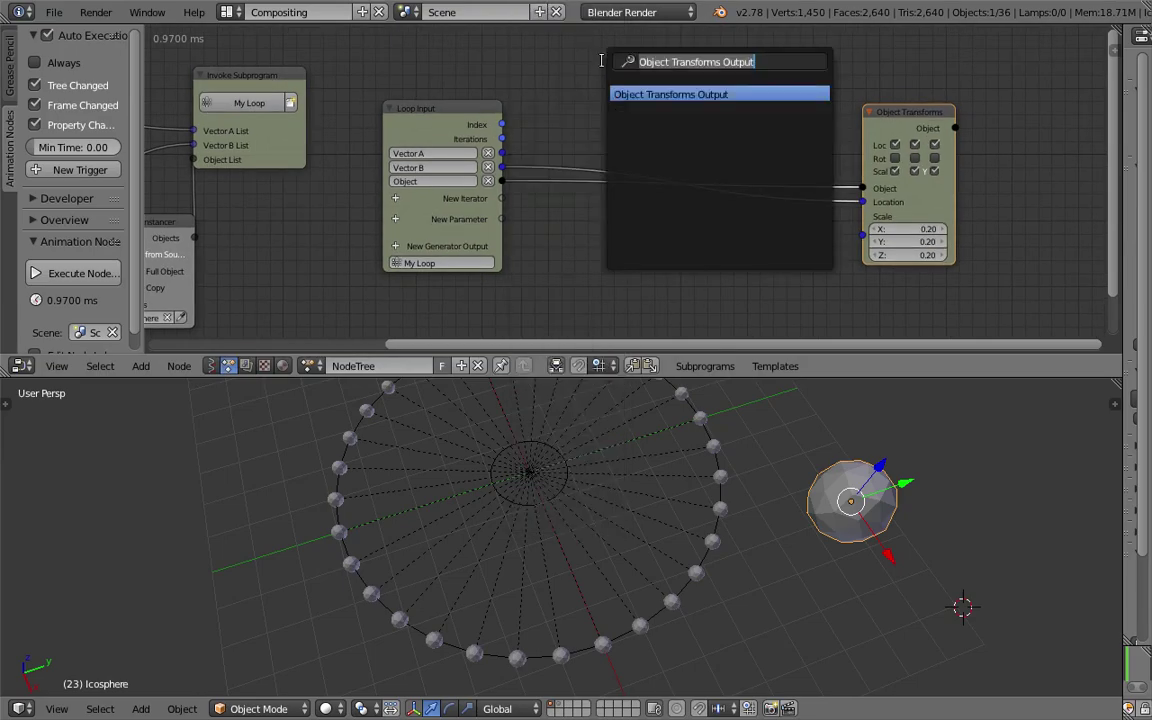
{"action": "type", "text": "vector"}
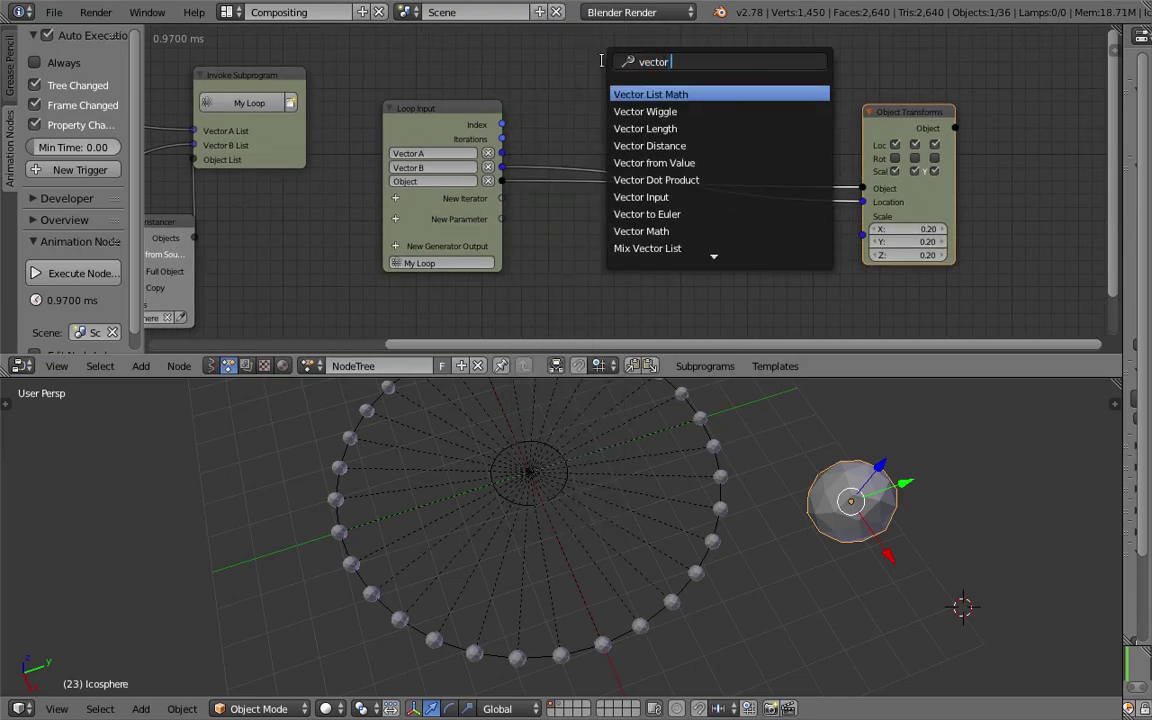
{"action": "type", "text": " an"}
{"action": "type", "text": "animate"}
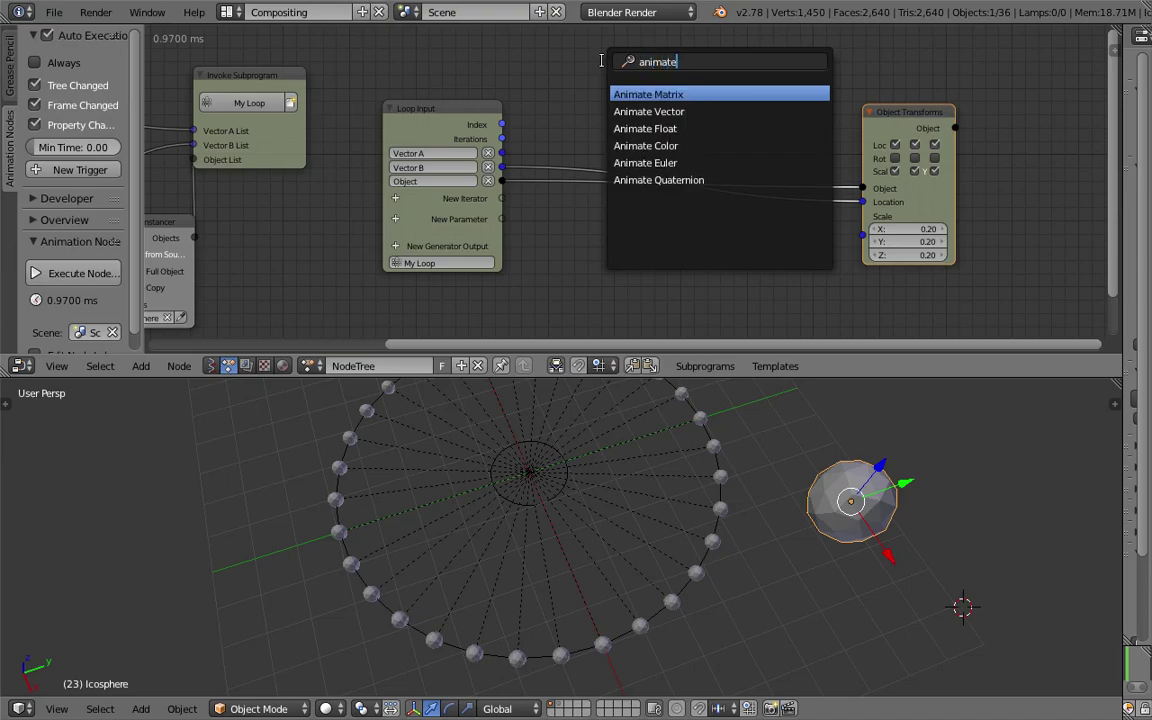
{"action": "key", "text": "Down"}
{"action": "key", "text": "Up"}
{"action": "key", "text": "Down"}
{"action": "key", "text": "Return"}
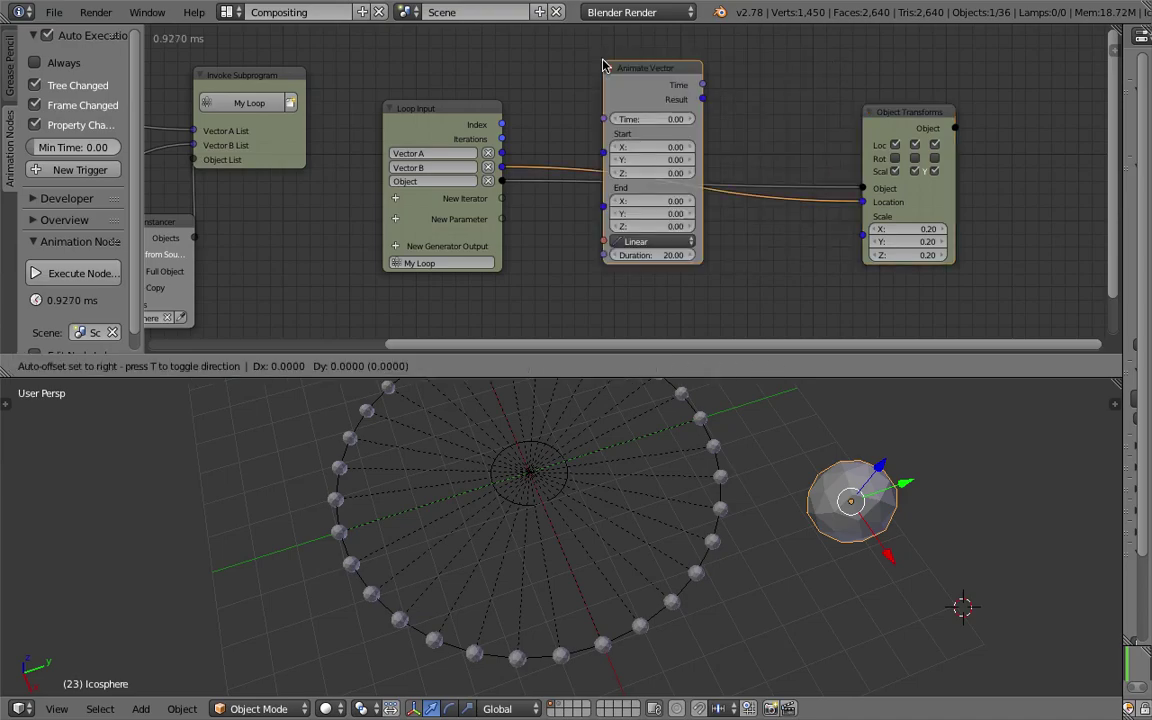
{"action": "left_click", "coordinate": [628, 216]}
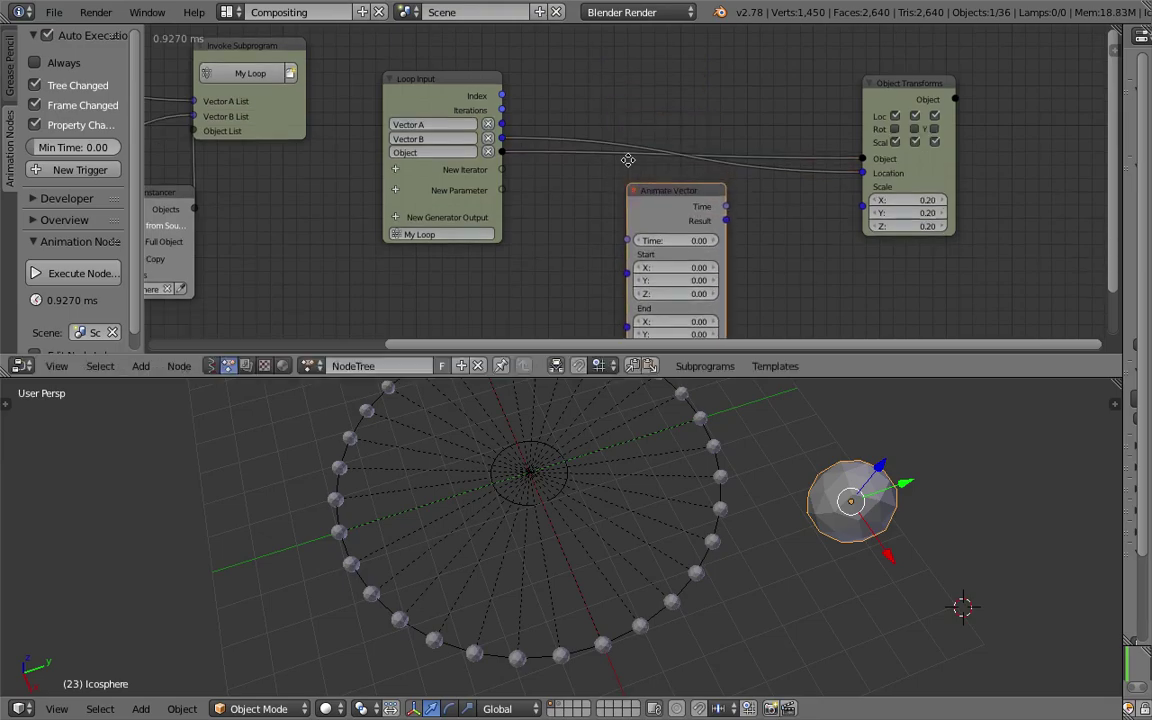
{"action": "middle_click_drag", "start_coordinate": [647, 306], "coordinate": [651, 213]}
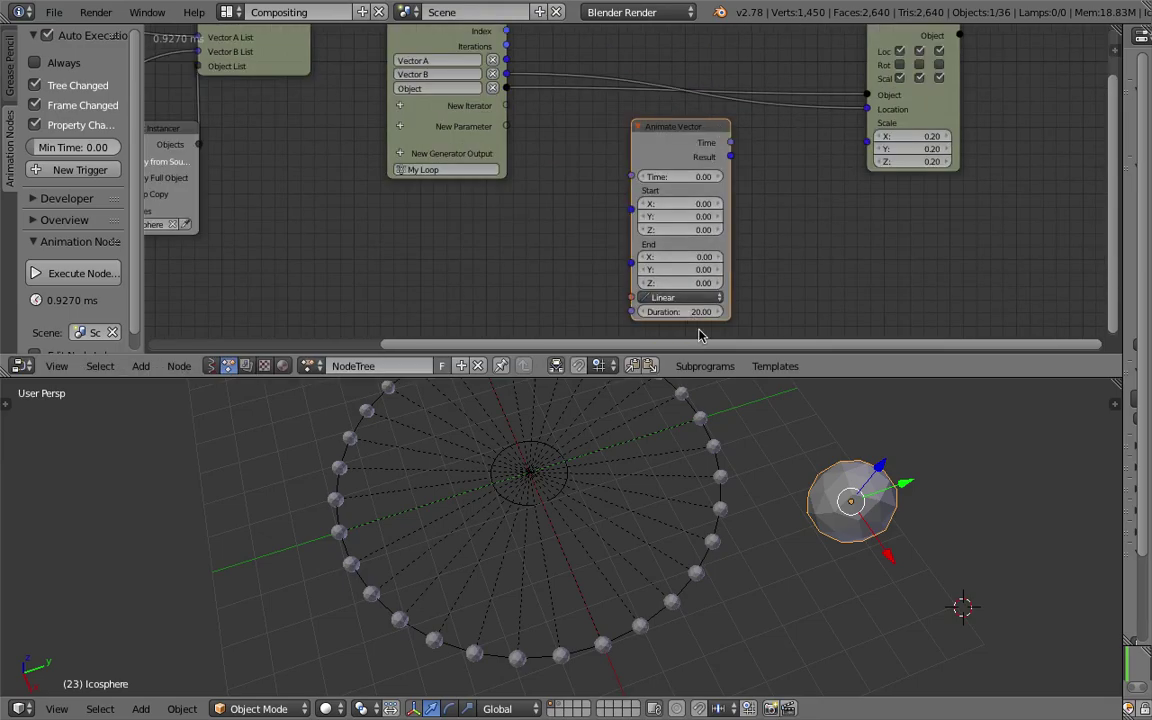
Step: Enlarge the node editor and save the blend file
{"action": "left_click_drag", "start_coordinate": [728, 378], "coordinate": [728, 425]}
{"action": "key", "text": "ctrl+s"}
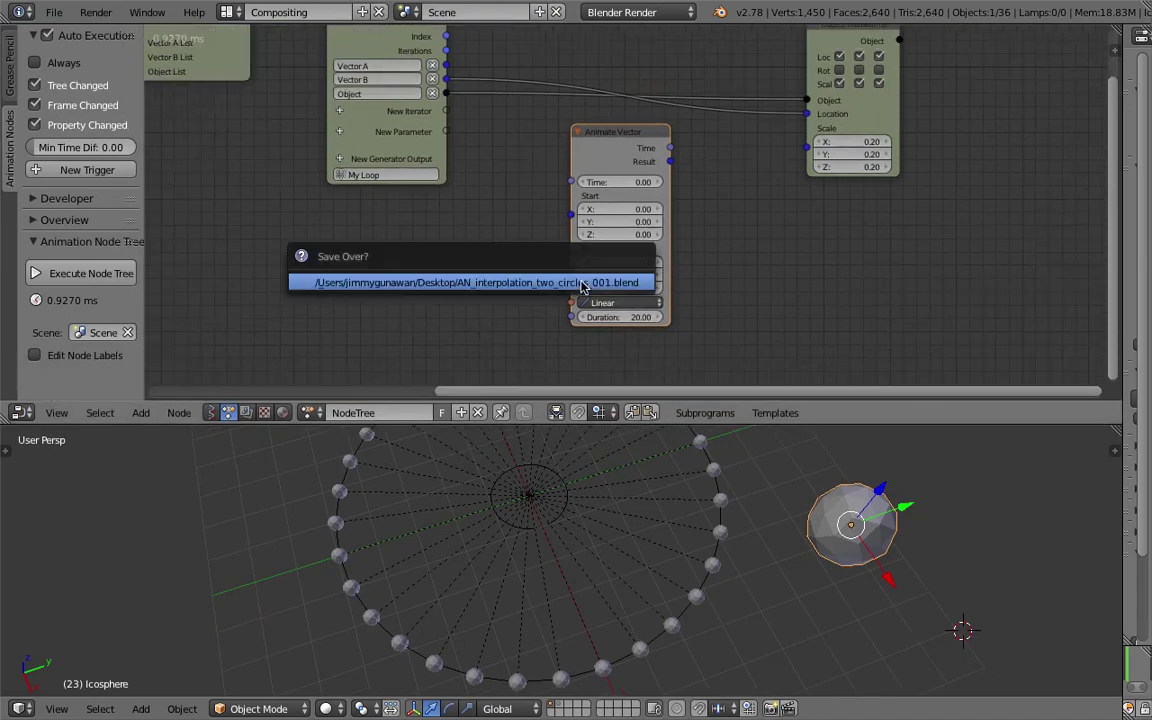
{"action": "scroll", "coordinate": [527, 149], "scroll_direction": "down", "scroll_amount": 1}
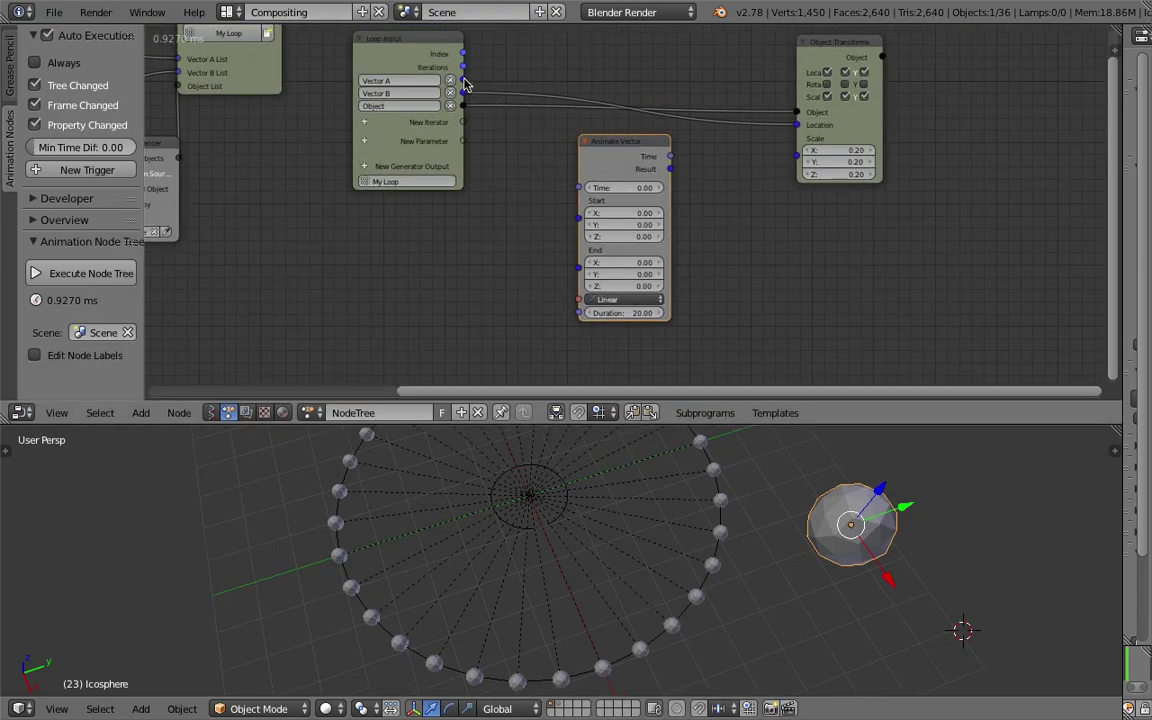
Step: Wire Vector A to Start, Vector B to End, and Result into the icospheres' Location
{"action": "left_click_drag", "start_coordinate": [463, 80], "coordinate": [579, 217]}
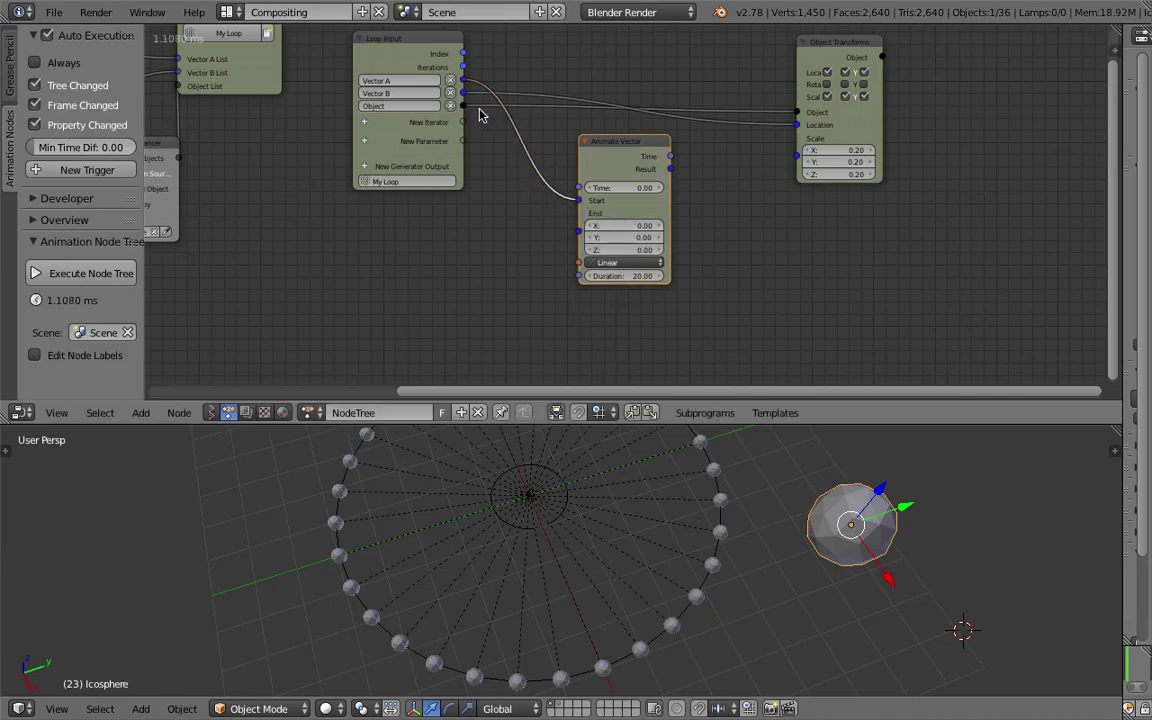
{"action": "left_click_drag", "start_coordinate": [463, 93], "coordinate": [548, 165]}
{"action": "left_click_drag", "start_coordinate": [581, 230], "coordinate": [579, 229]}
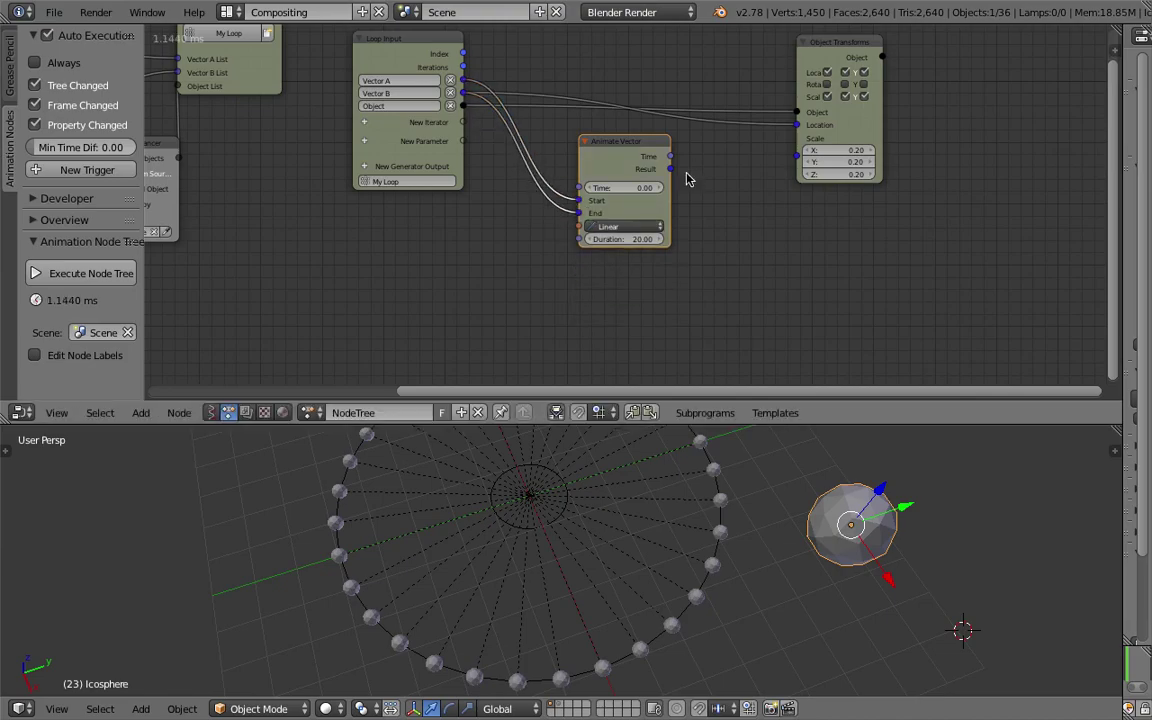
{"action": "mouse_move", "coordinate": [670, 168]}
{"action": "left_mouse_down"}
{"action": "mouse_move", "coordinate": [753, 164]}
{"action": "mouse_move", "coordinate": [796, 125]}
{"action": "left_mouse_up"}
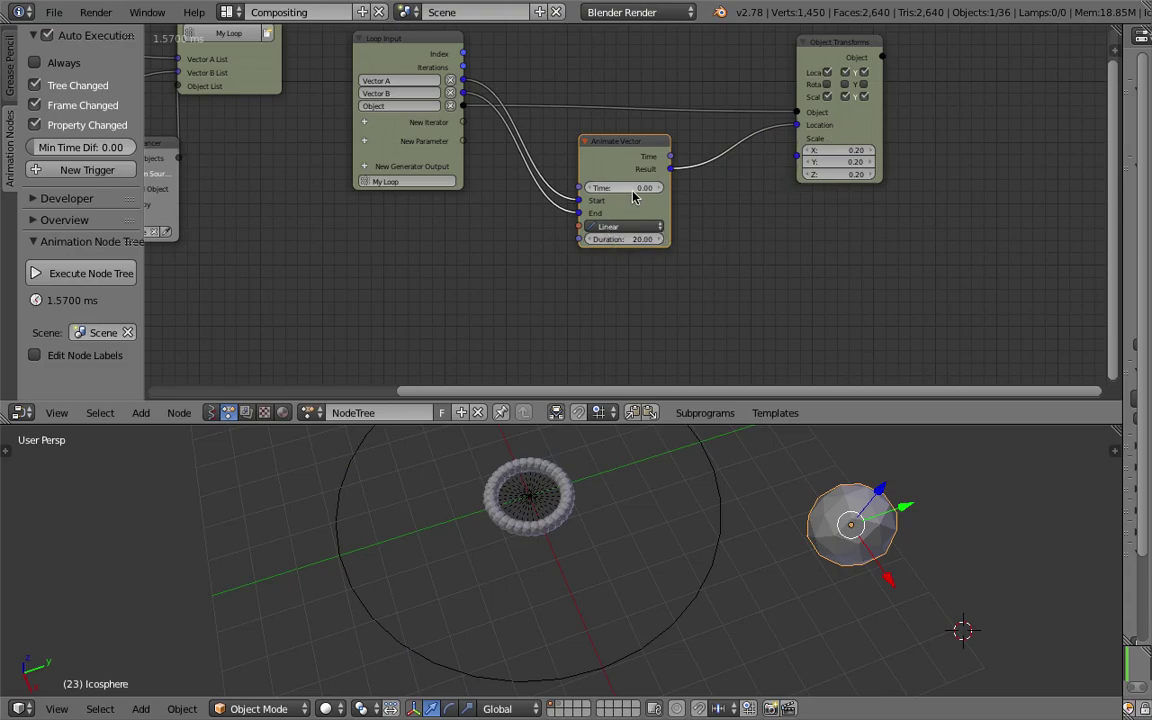
Step: Scrub Time to preview the motion, set Duration to 40, and enlarge the viewport
{"action": "mouse_move", "coordinate": [620, 188]}
{"action": "left_mouse_down"}
{"action": "mouse_move", "coordinate": [660, 188]}
{"action": "mouse_move", "coordinate": [631, 240]}
{"action": "left_mouse_up"}
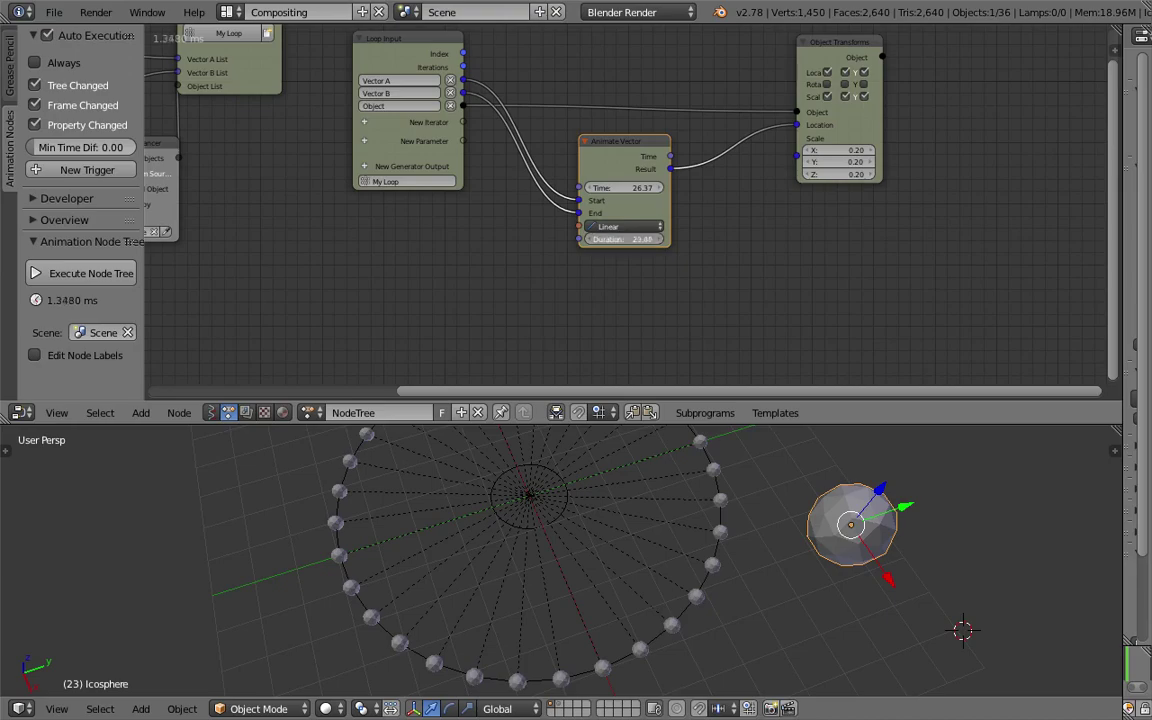
{"action": "type", "text": "40"}
{"action": "key", "text": "Return"}
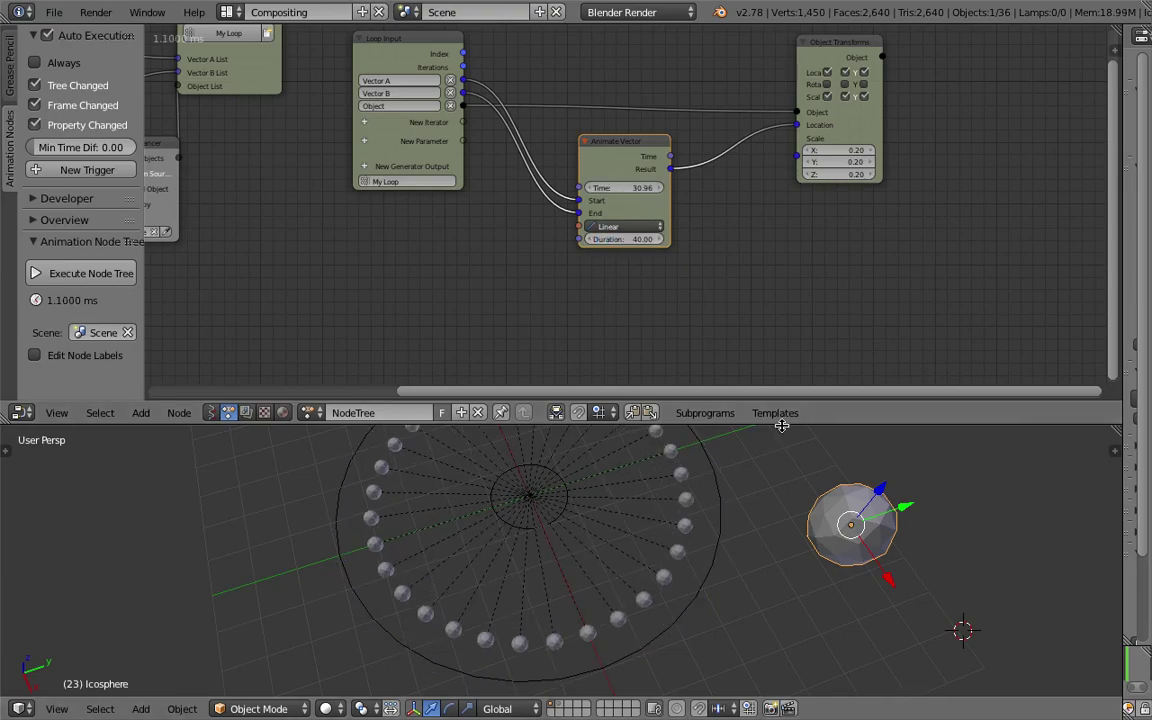
{"action": "left_click_drag", "start_coordinate": [771, 411], "coordinate": [771, 306]}
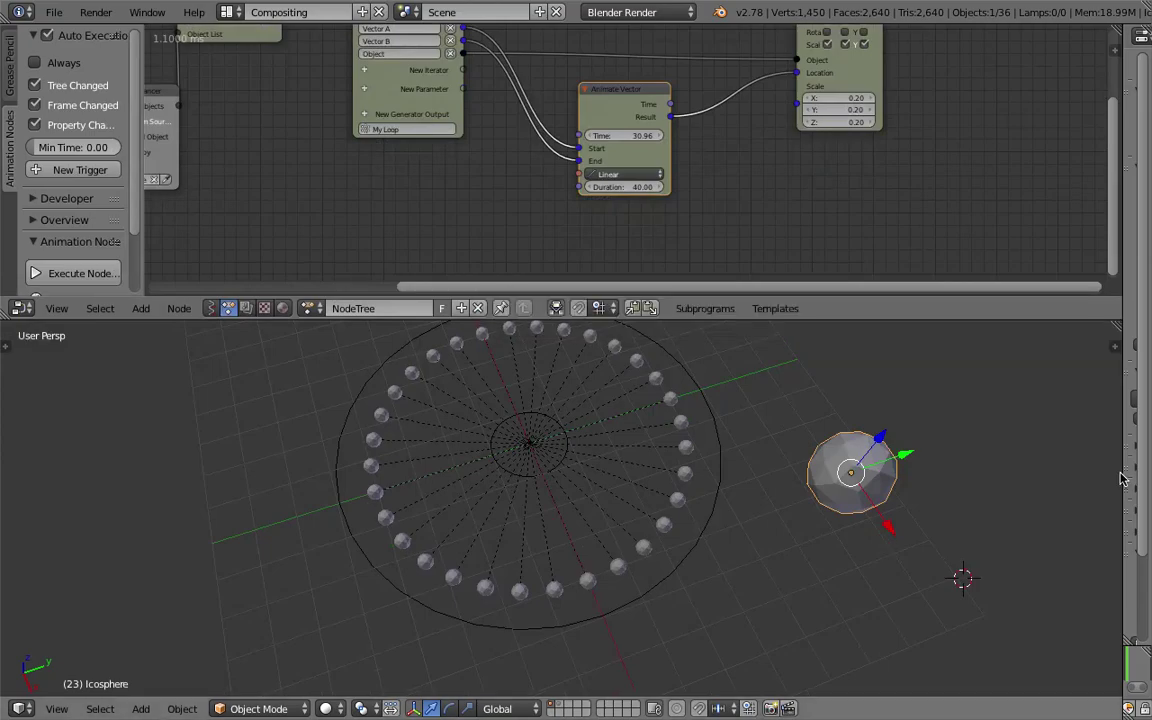
{"action": "left_click_drag", "start_coordinate": [1122, 473], "coordinate": [912, 473]}
Step: Split the 3D viewport into a new Timeline area and make it taller
{"action": "mouse_move", "coordinate": [518, 187]}
{"action": "left_mouse_down"}
{"action": "mouse_move", "coordinate": [532, 187]}
{"action": "mouse_move", "coordinate": [518, 187]}
{"action": "left_mouse_up"}
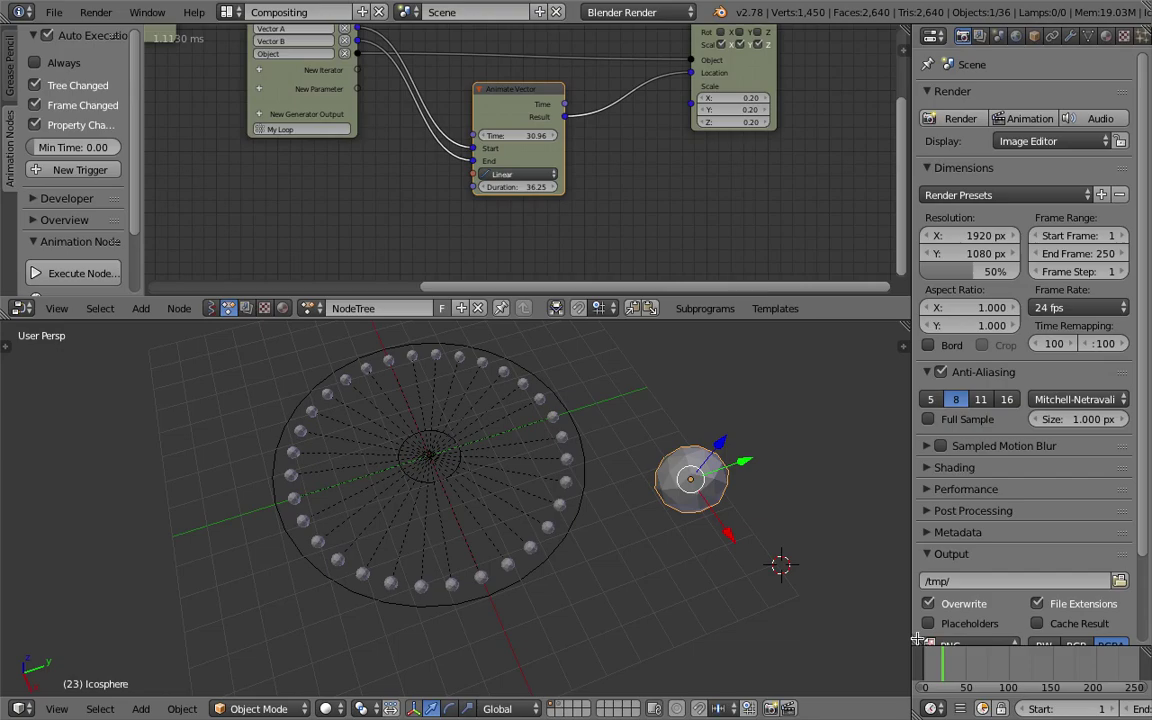
{"action": "left_click_drag", "start_coordinate": [917, 640], "coordinate": [906, 714]}
{"action": "left_click_drag", "start_coordinate": [896, 340], "coordinate": [890, 372]}
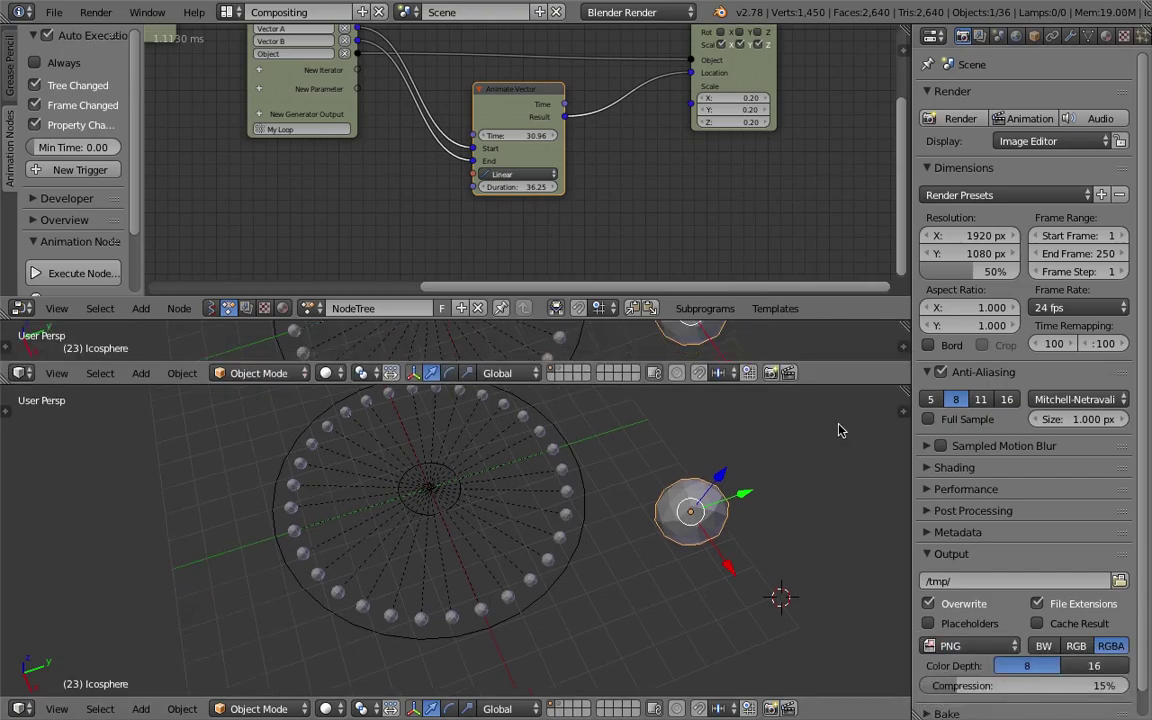
{"action": "left_click", "coordinate": [22, 373]}
{"action": "left_click", "coordinate": [55, 322]}
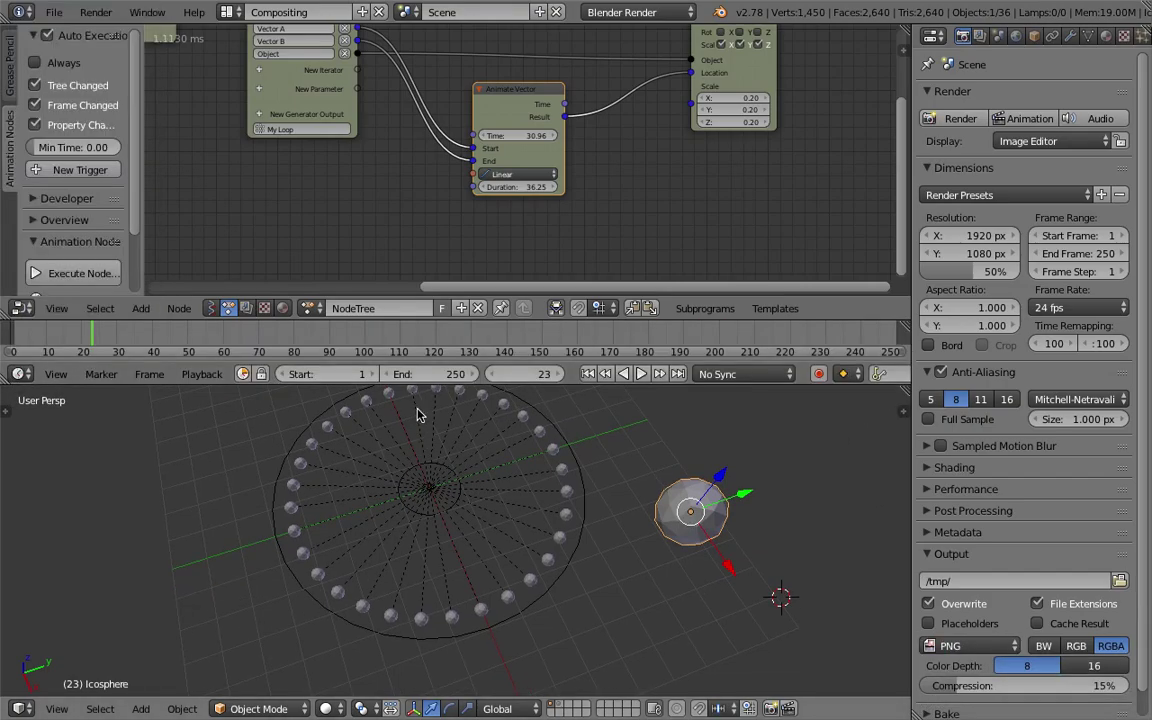
{"action": "scroll", "coordinate": [430, 380], "scroll_direction": "down", "scroll_amount": 3}
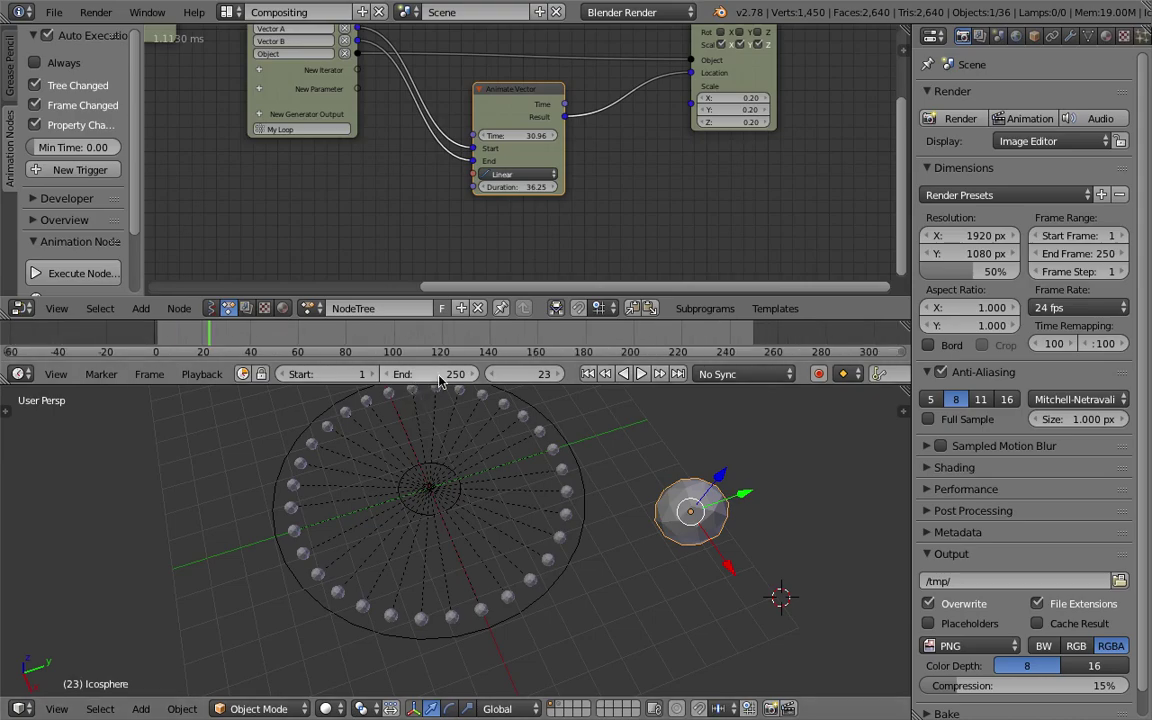
{"action": "left_click_drag", "start_coordinate": [441, 387], "coordinate": [440, 420]}
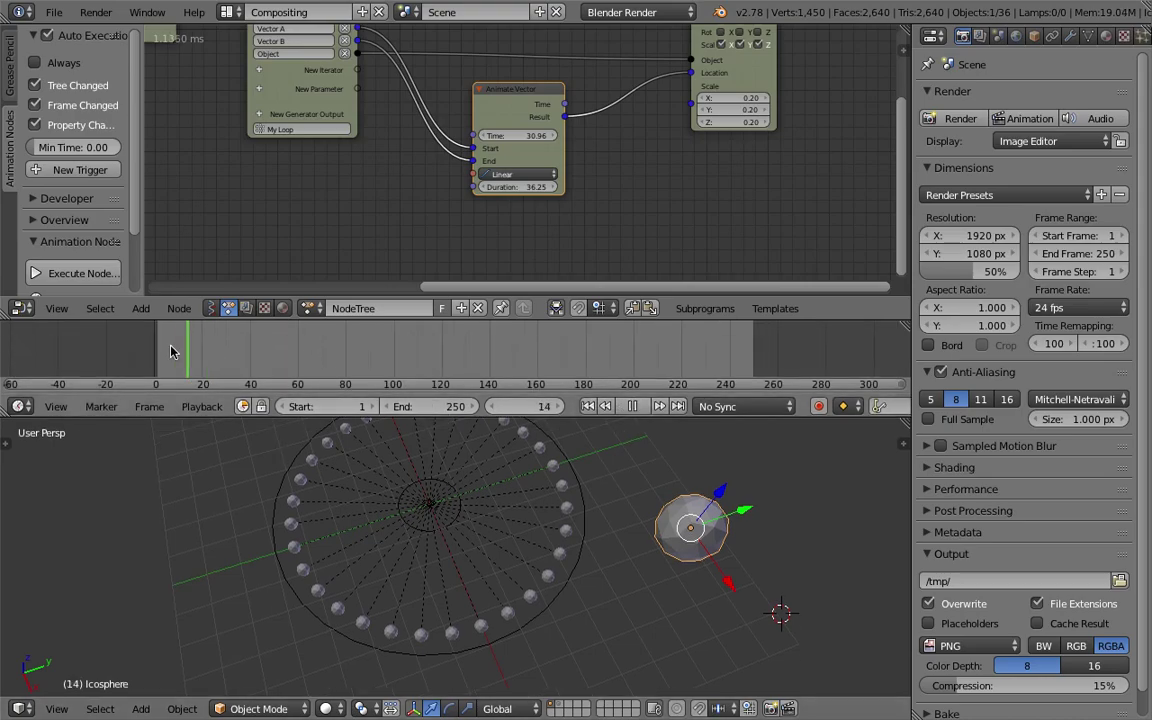
Step: Add a Time Info node and link its Frame to Animate Vector's Time
{"action": "left_click", "coordinate": [250, 358]}
{"action": "key", "text": "shift+a"}
{"action": "left_click", "coordinate": [350, 194]}
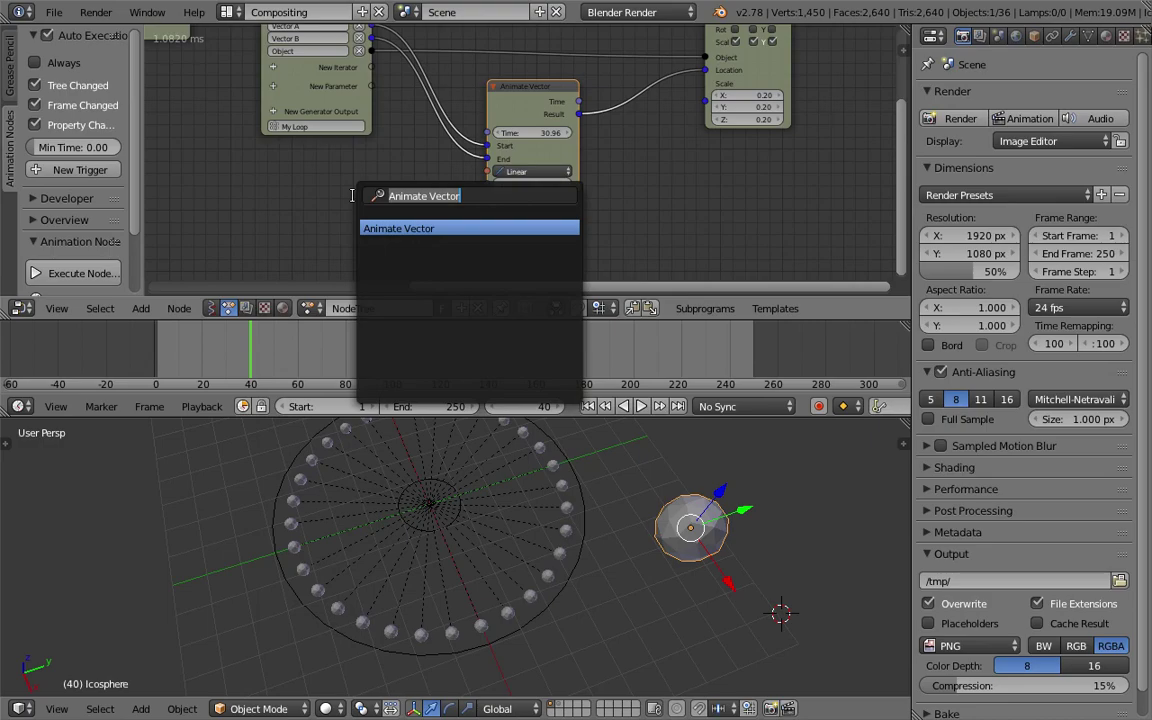
{"action": "type", "text": "fra"}
{"action": "key", "text": "Down"}
{"action": "key", "text": "Return"}
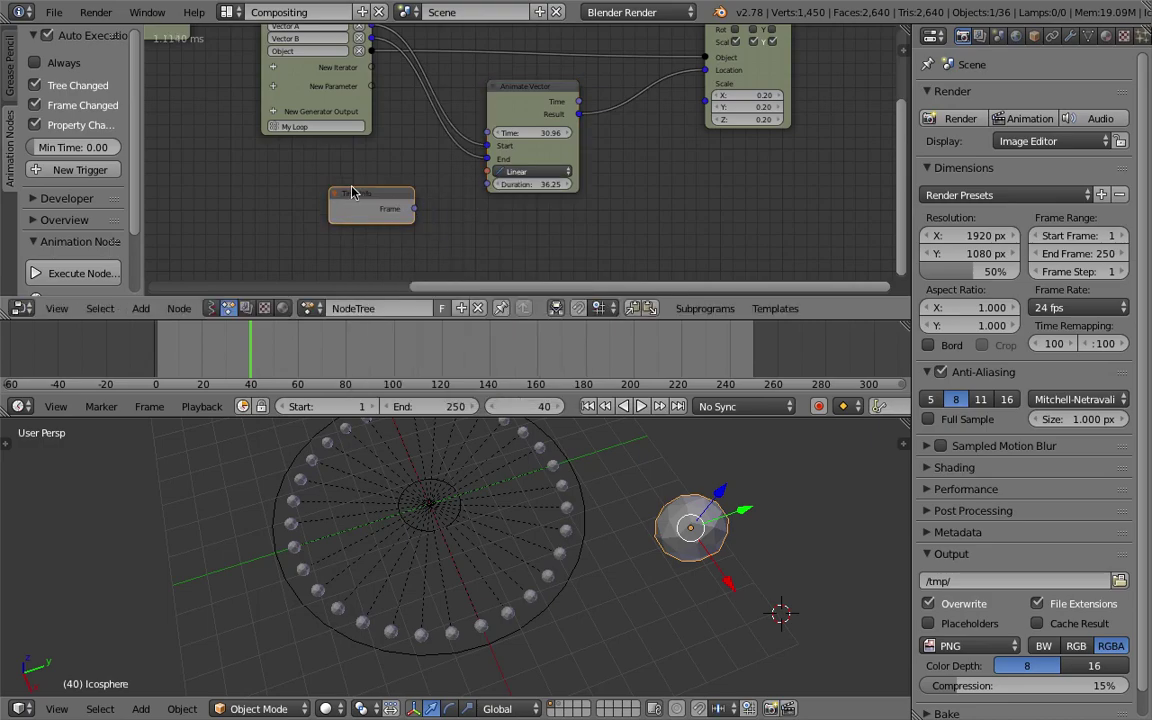
{"action": "left_click_drag", "start_coordinate": [414, 209], "coordinate": [487, 133]}
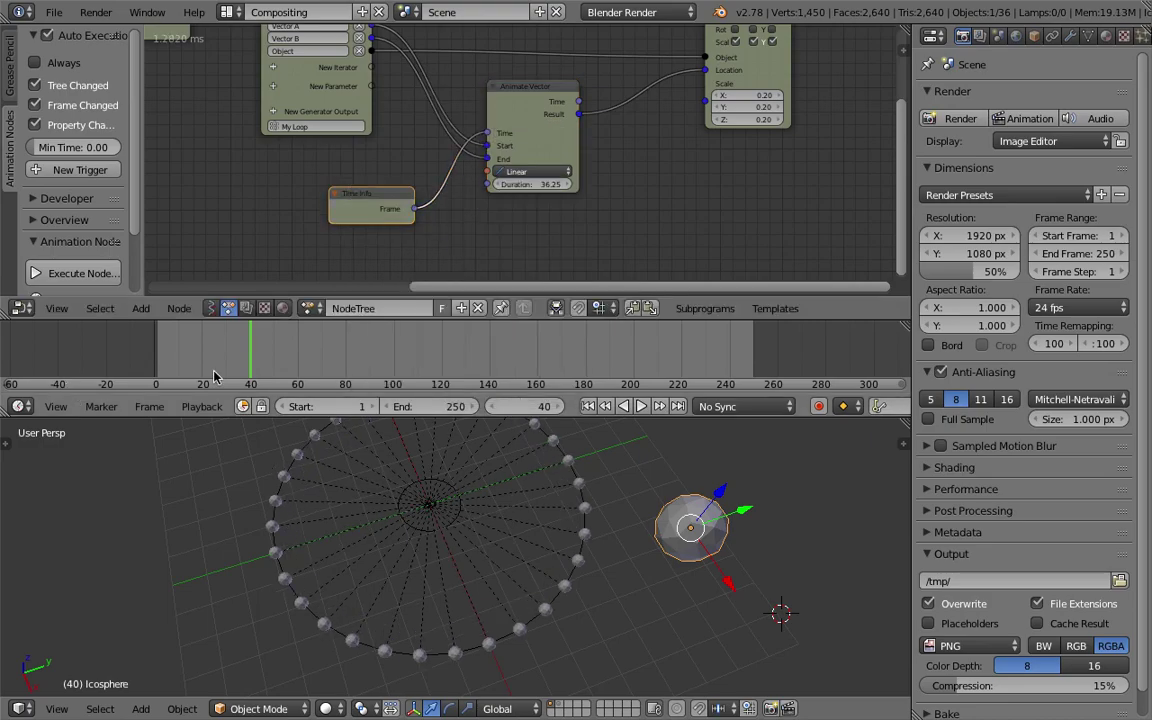
Step: Play the animation from the first frame, stop it, and save the blend file
{"action": "key", "text": "shift+Left"}
{"action": "key", "text": "alt+a"}
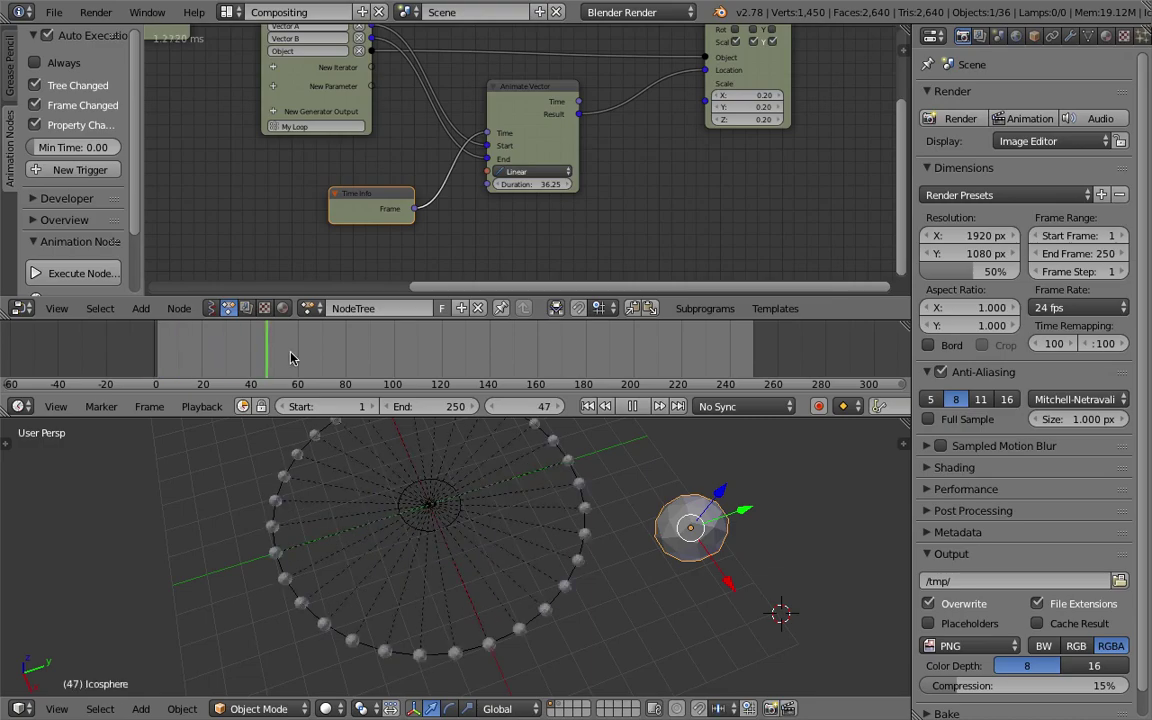
{"action": "key", "text": "alt+a"}
{"action": "key", "text": "ctrl+s"}
{"action": "scroll", "coordinate": [525, 192], "scroll_direction": "up", "scroll_amount": 1}
Step: Change Animate Vector's interpolation from Linear to Back
{"action": "scroll", "coordinate": [525, 192], "scroll_direction": "up", "scroll_amount": 1}
{"action": "scroll", "coordinate": [525, 196], "scroll_direction": "up", "scroll_amount": 2}
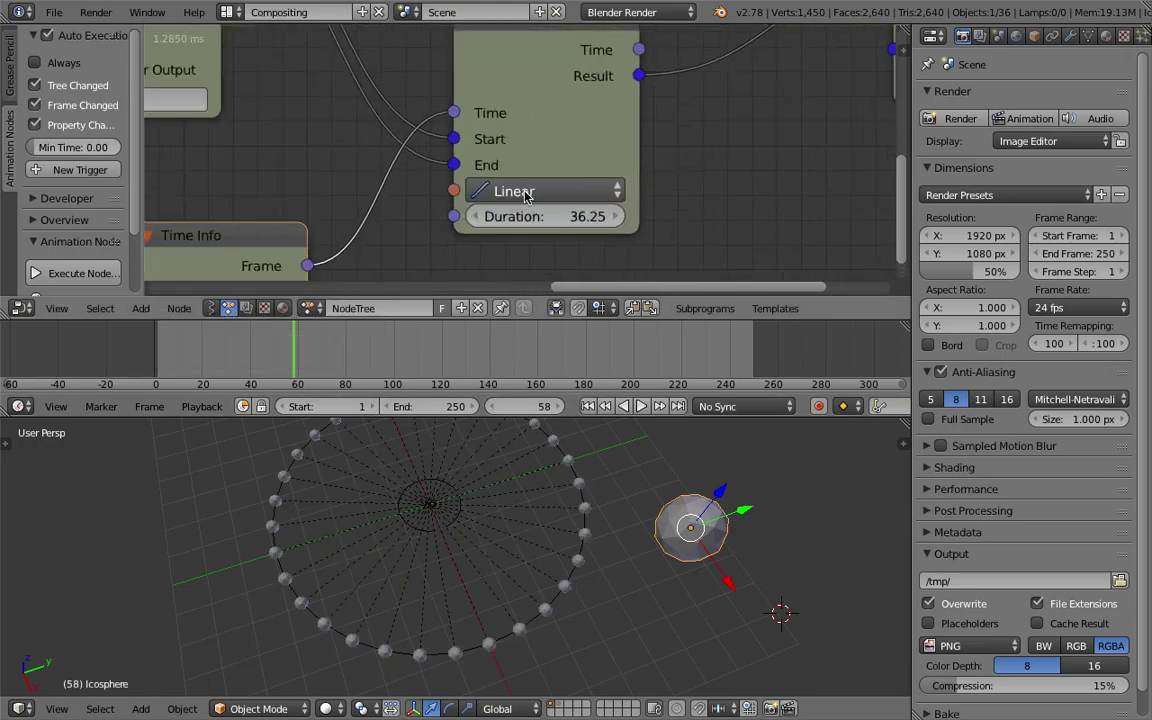
{"action": "scroll", "coordinate": [516, 194], "scroll_direction": "up", "scroll_amount": 2}
{"action": "left_click", "coordinate": [505, 220]}
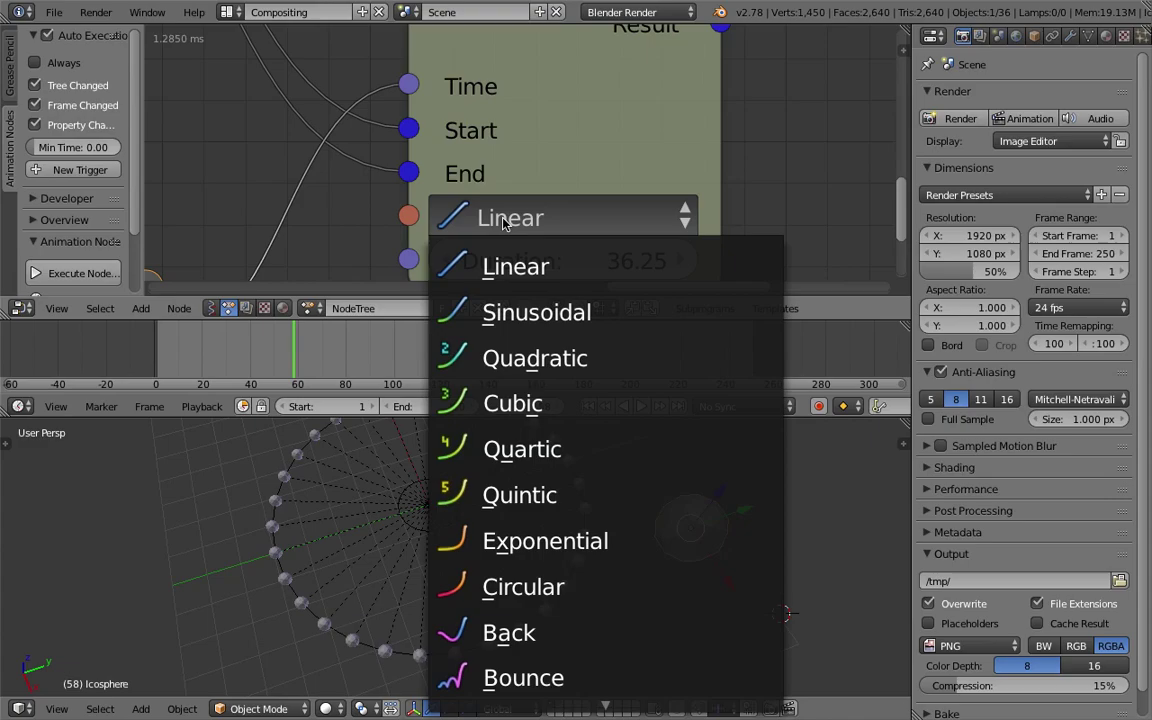
{"action": "left_click", "coordinate": [576, 628]}
Step: Replay the animation from the first frame to preview the Back easing
{"action": "scroll", "coordinate": [340, 250], "scroll_direction": "down", "scroll_amount": 3}
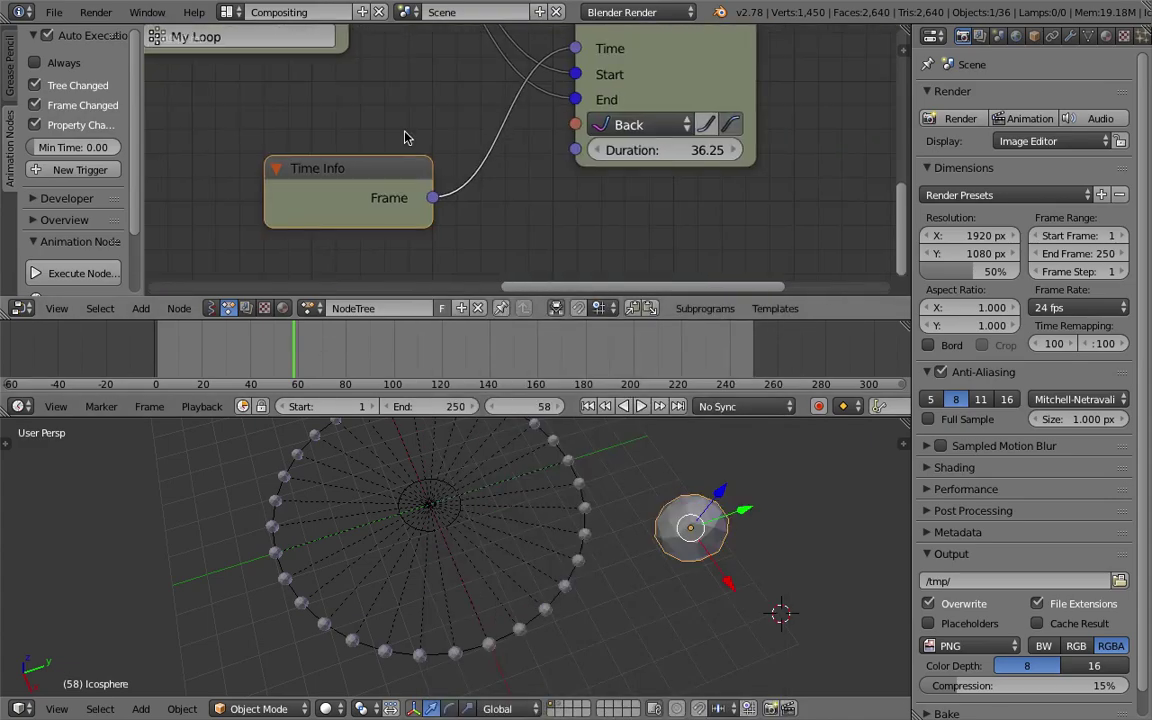
{"action": "left_click", "coordinate": [588, 407]}
{"action": "left_click", "coordinate": [641, 406]}
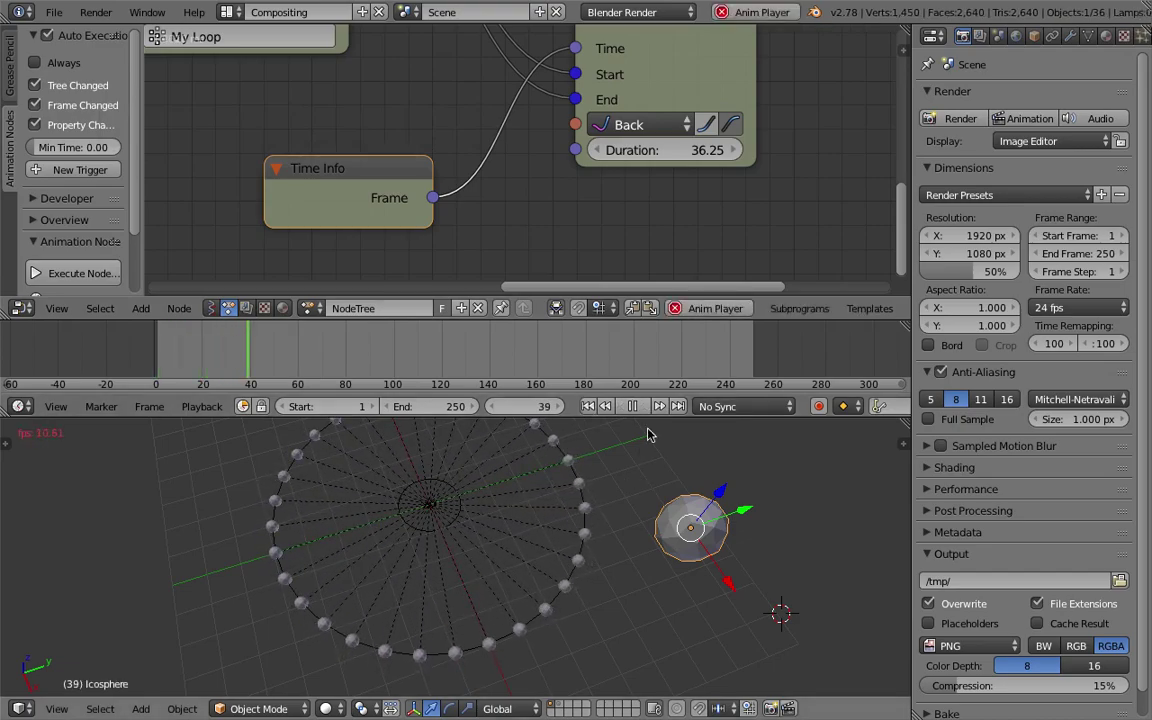
{"action": "left_click", "coordinate": [632, 406]}
Step: Save the blend file, confirming the overwrite, and switch workspaces
{"action": "key", "text": "ctrl+s"}
{"action": "mouse_move", "coordinate": [600, 480]}
{"action": "middle_mouse_down"}
{"action": "mouse_move", "coordinate": [591, 499]}
{"action": "mouse_move", "coordinate": [611, 534]}
{"action": "middle_mouse_up"}
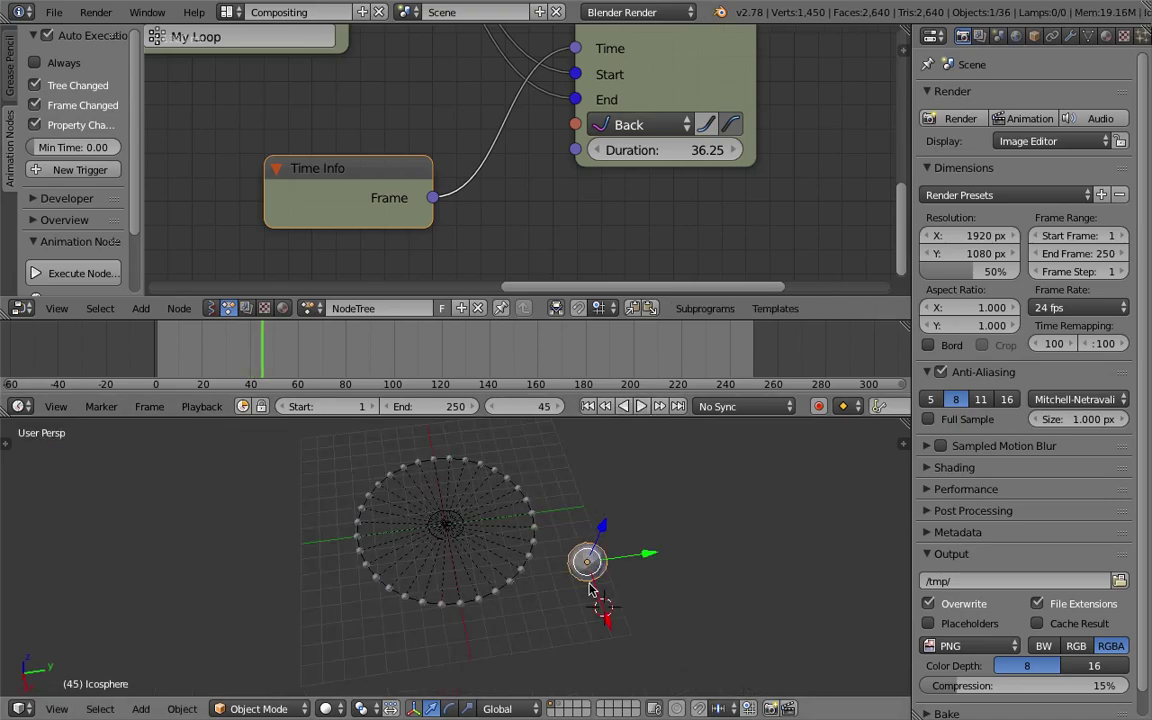
{"action": "key", "text": "ctrl+s"}
{"action": "left_click", "coordinate": [618, 557]}
{"action": "scroll", "coordinate": [450, 180], "scroll_direction": "down", "scroll_amount": 2}
{"action": "key", "text": "ctrl+s"}
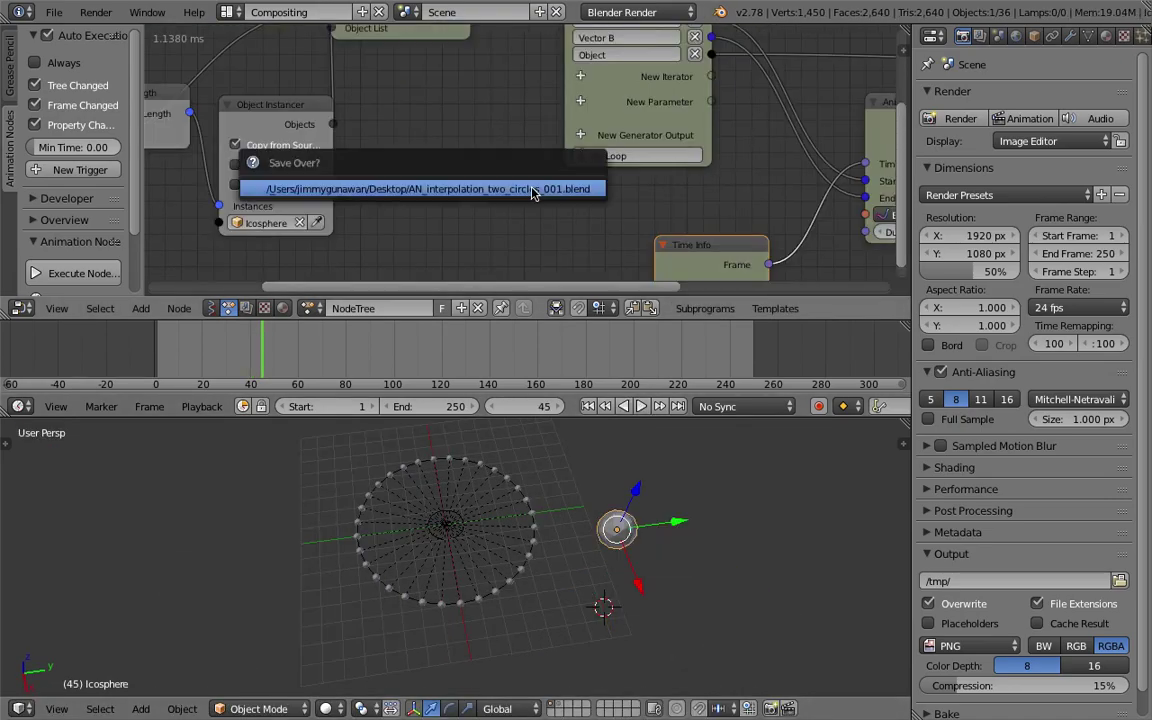
{"action": "left_click", "coordinate": [535, 190]}
{"action": "middle_click_drag", "start_coordinate": [300, 140], "coordinate": [487, 130]}
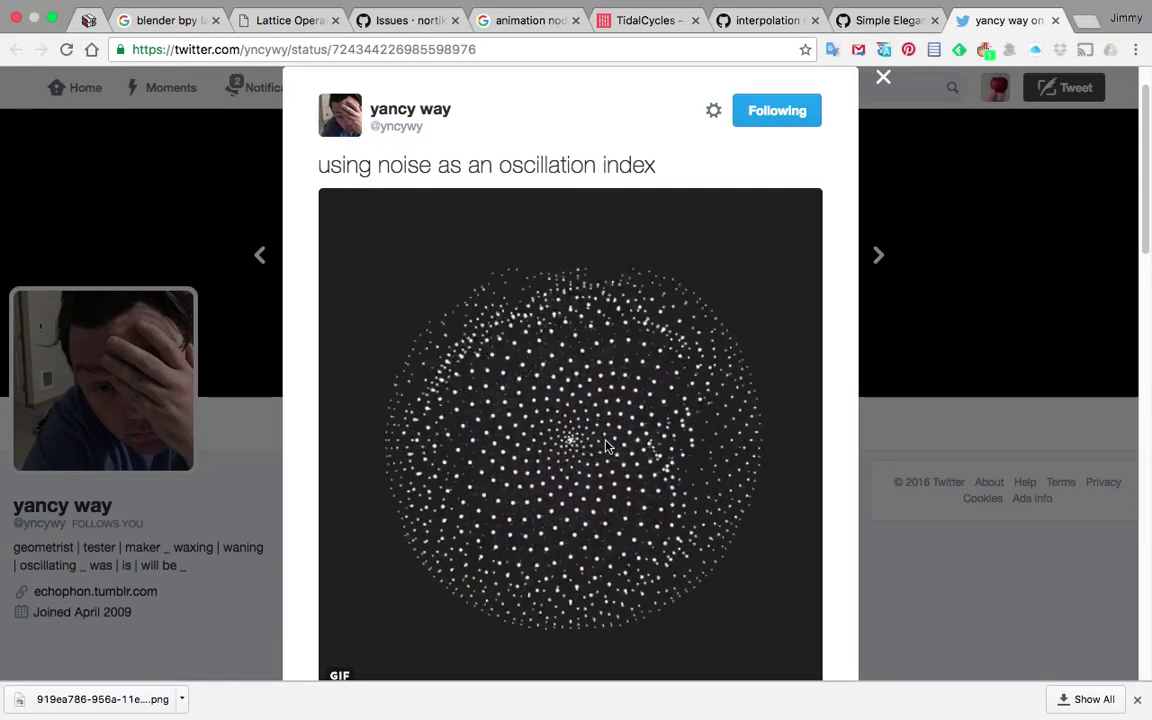
{"action": "key", "text": "ctrl+Right"}
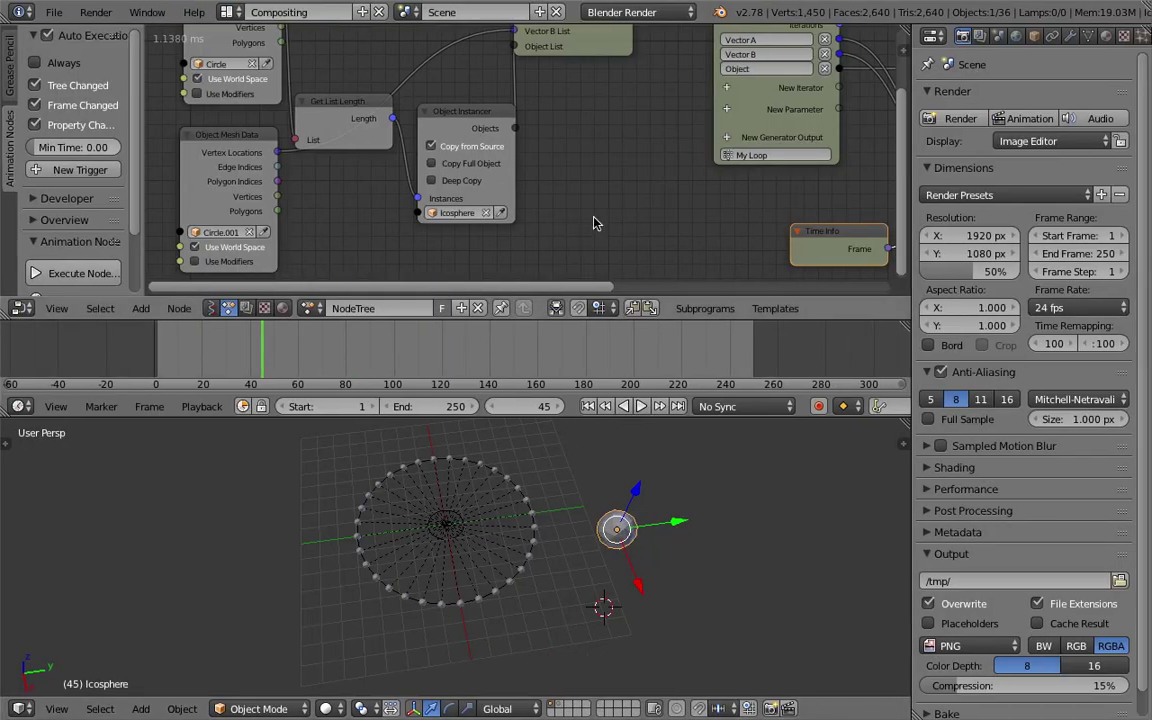
Step: Save, orbit to a higher view, and replay the sphere animation from the start
{"action": "key", "text": "ctrl+s"}
{"action": "mouse_move", "coordinate": [476, 511]}
{"action": "middle_mouse_down"}
{"action": "mouse_move", "coordinate": [465, 535]}
{"action": "mouse_move", "coordinate": [479, 520]}
{"action": "mouse_move", "coordinate": [458, 504]}
{"action": "mouse_move", "coordinate": [512, 558]}
{"action": "mouse_move", "coordinate": [558, 577]}
{"action": "middle_mouse_up"}
{"action": "scroll", "coordinate": [463, 552], "scroll_direction": "up", "scroll_amount": 2}
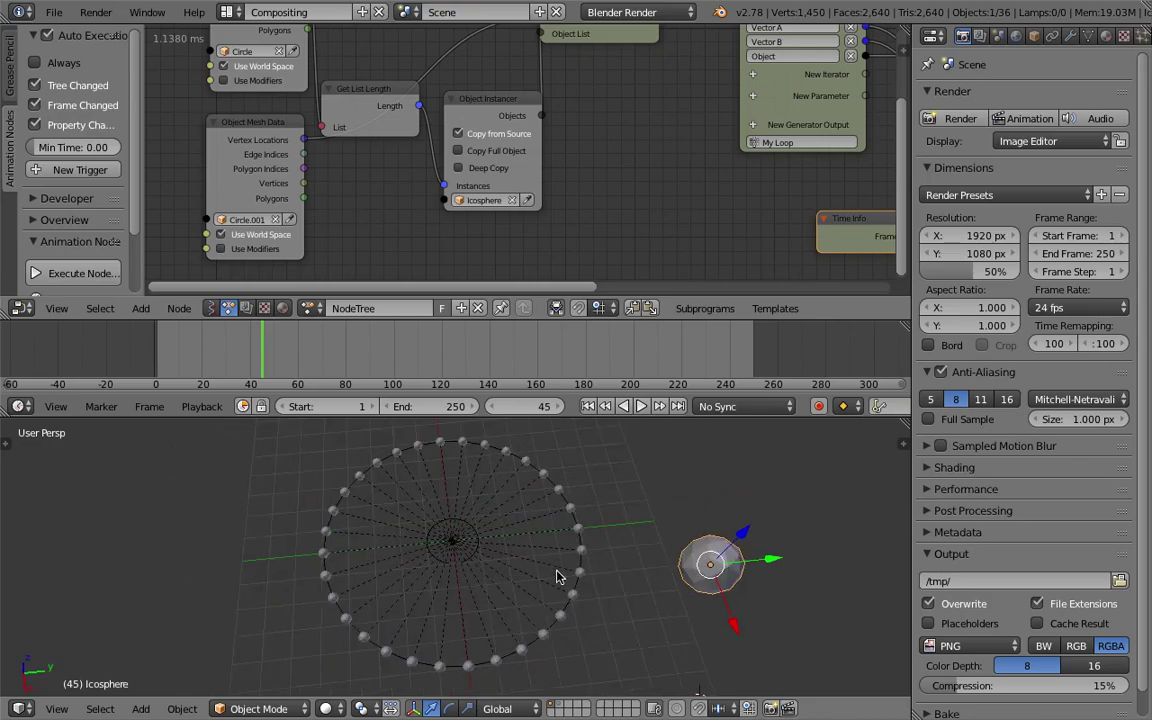
{"action": "scroll", "coordinate": [609, 180], "scroll_direction": "down", "scroll_amount": 3}
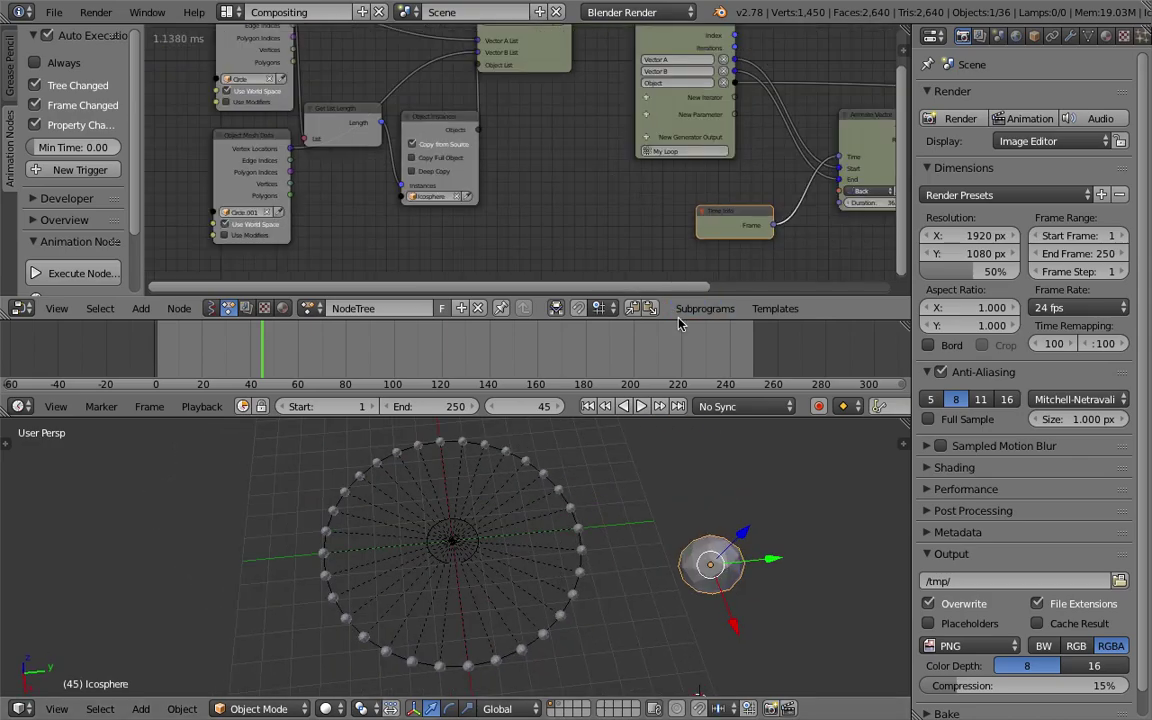
{"action": "left_click", "coordinate": [162, 360]}
{"action": "key", "text": "alt+a"}
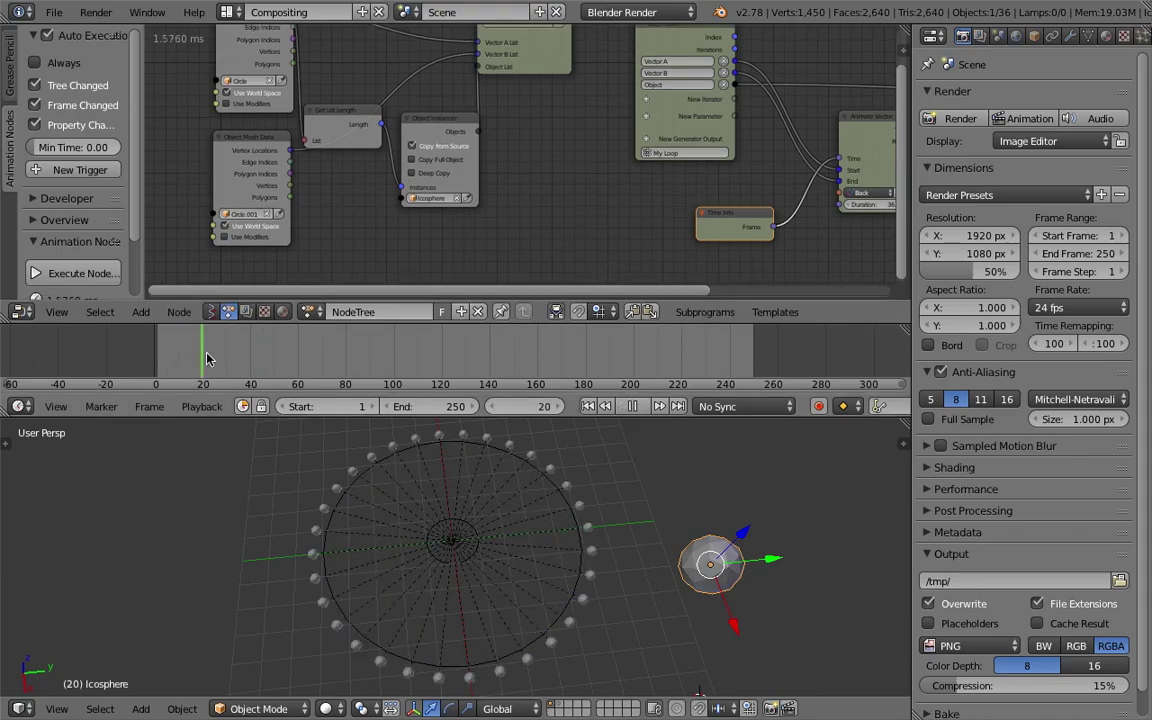
{"action": "key", "text": "Escape"}
{"action": "left_click", "coordinate": [645, 406]}
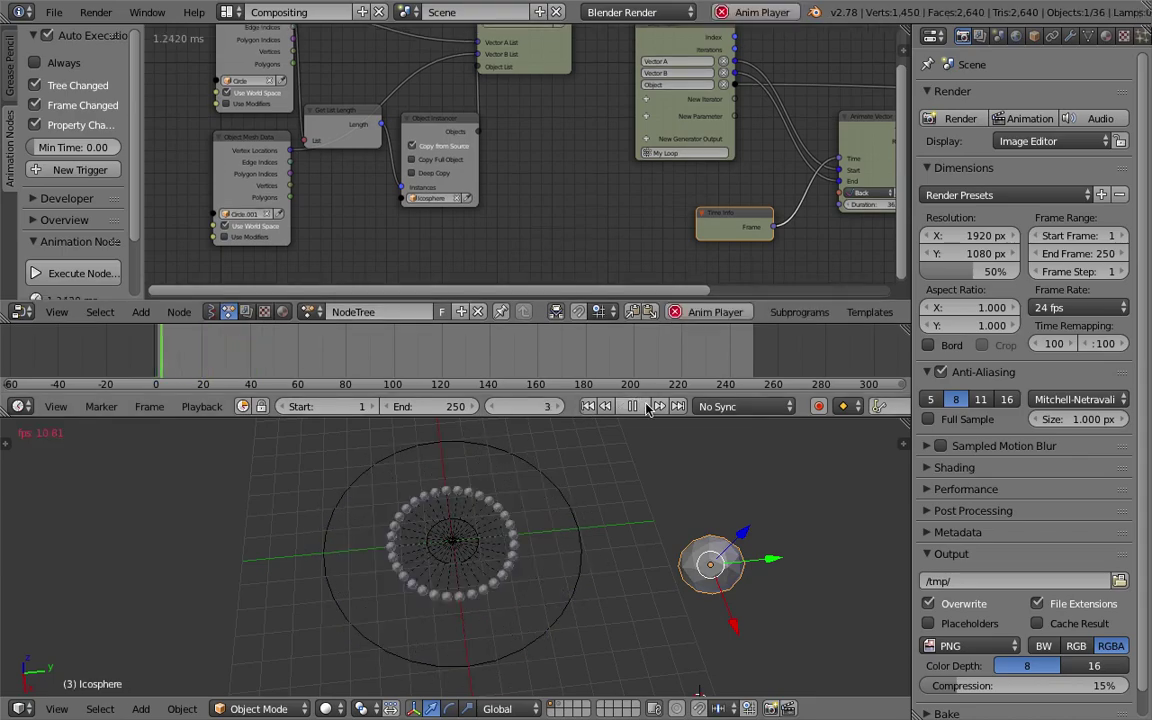
{"action": "left_click", "coordinate": [647, 406]}
Step: Move Animate Vector up-right and Time Info slightly left to open space
{"action": "middle_click_drag", "start_coordinate": [880, 140], "coordinate": [543, 177]}
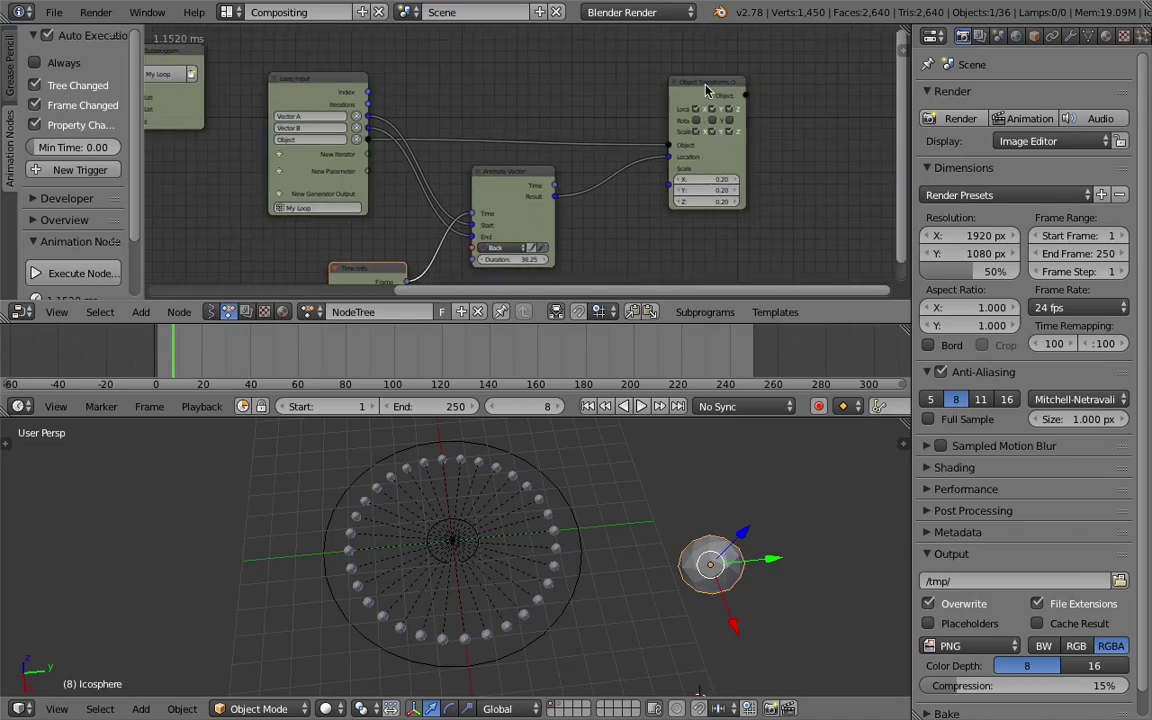
{"action": "left_click_drag", "start_coordinate": [541, 177], "coordinate": [663, 127]}
{"action": "middle_click_drag", "start_coordinate": [663, 127], "coordinate": [699, 39]}
{"action": "left_click_drag", "start_coordinate": [400, 184], "coordinate": [371, 185]}
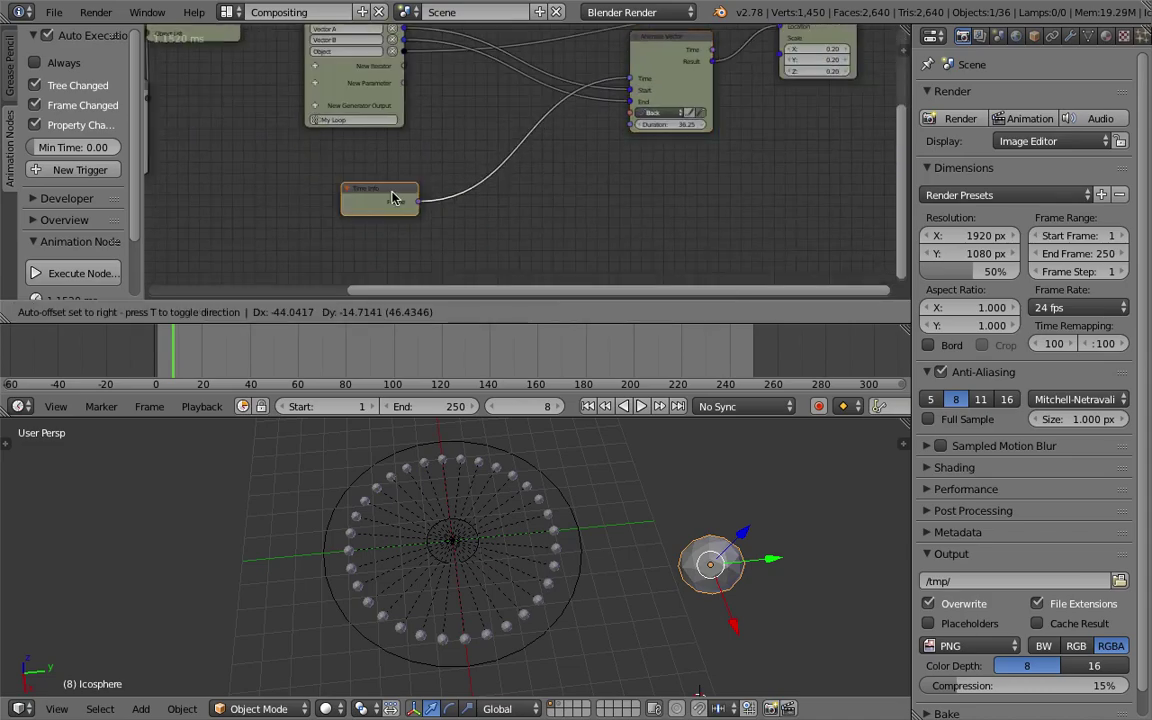
Step: Insert a Delay Time node onto the Time Info to Animate Vector link
{"action": "key", "text": "ctrl+a"}
{"action": "key", "text": "BackSpace"}
{"action": "type", "text": "time d"}
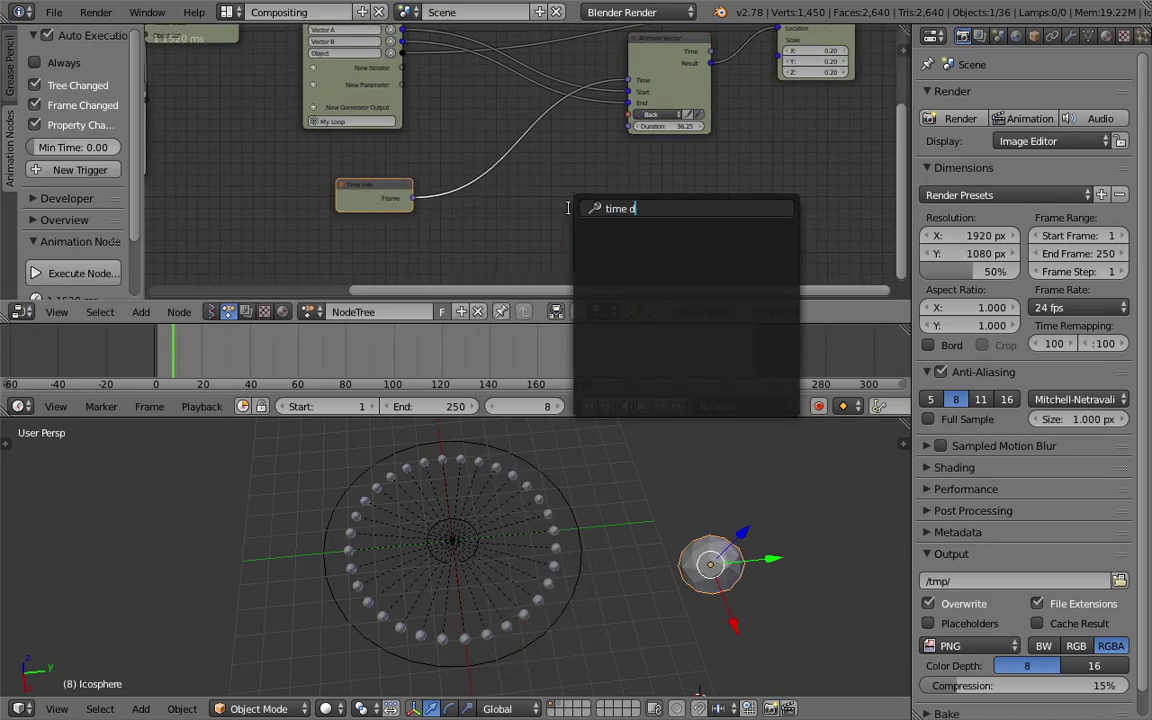
{"action": "key", "text": "Return"}
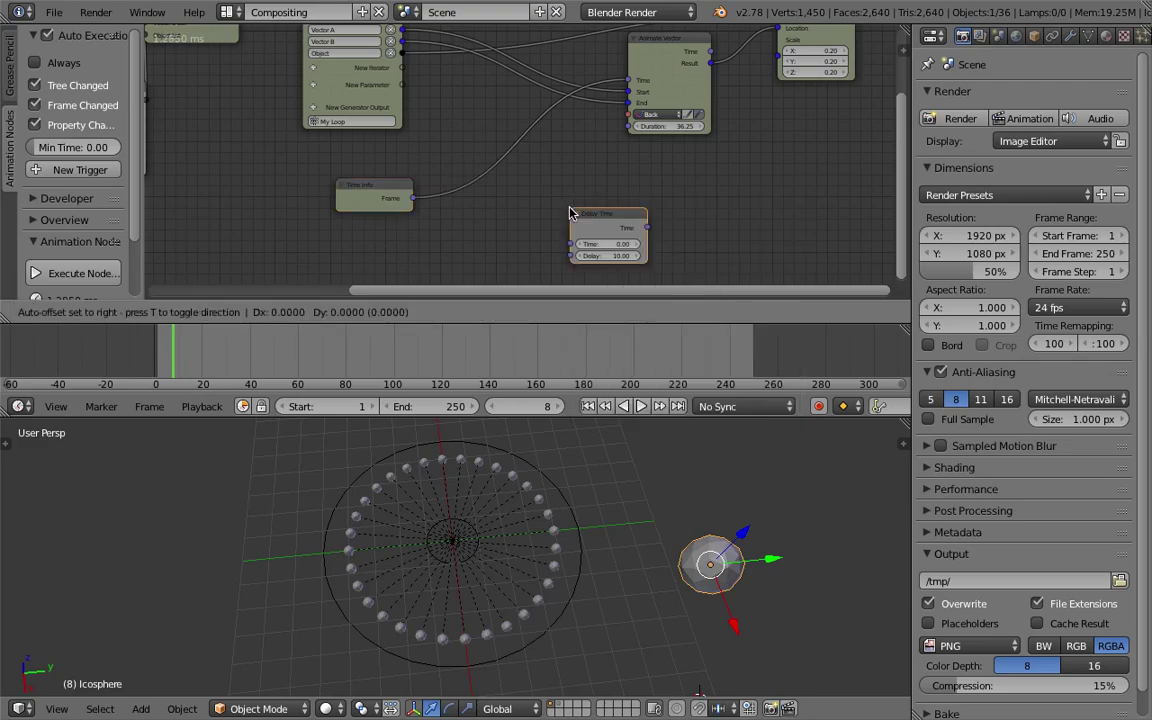
{"action": "left_click", "coordinate": [482, 128]}
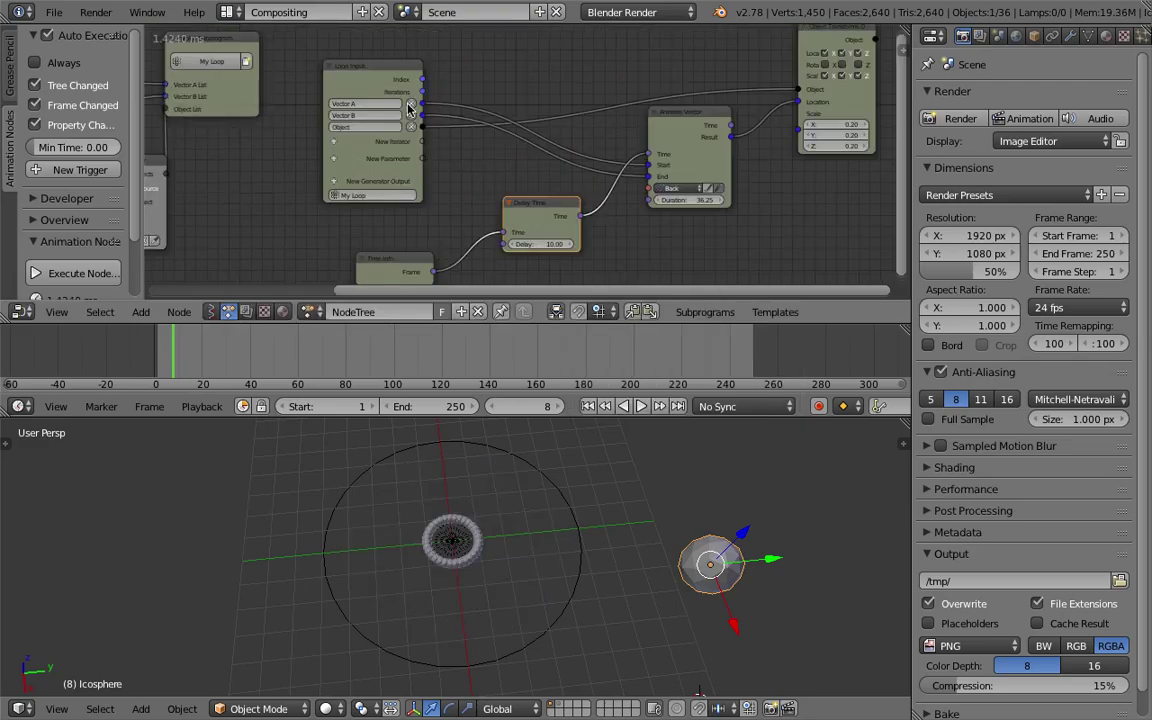
Step: Connect the loop Index to Delay Time's Delay, save, and play the staggered animation
{"action": "middle_click_drag", "start_coordinate": [469, 100], "coordinate": [489, 162]}
{"action": "left_click_drag", "start_coordinate": [422, 70], "coordinate": [440, 93]}
{"action": "left_click_drag", "start_coordinate": [502, 233], "coordinate": [502, 233]}
{"action": "key", "text": "ctrl+s"}
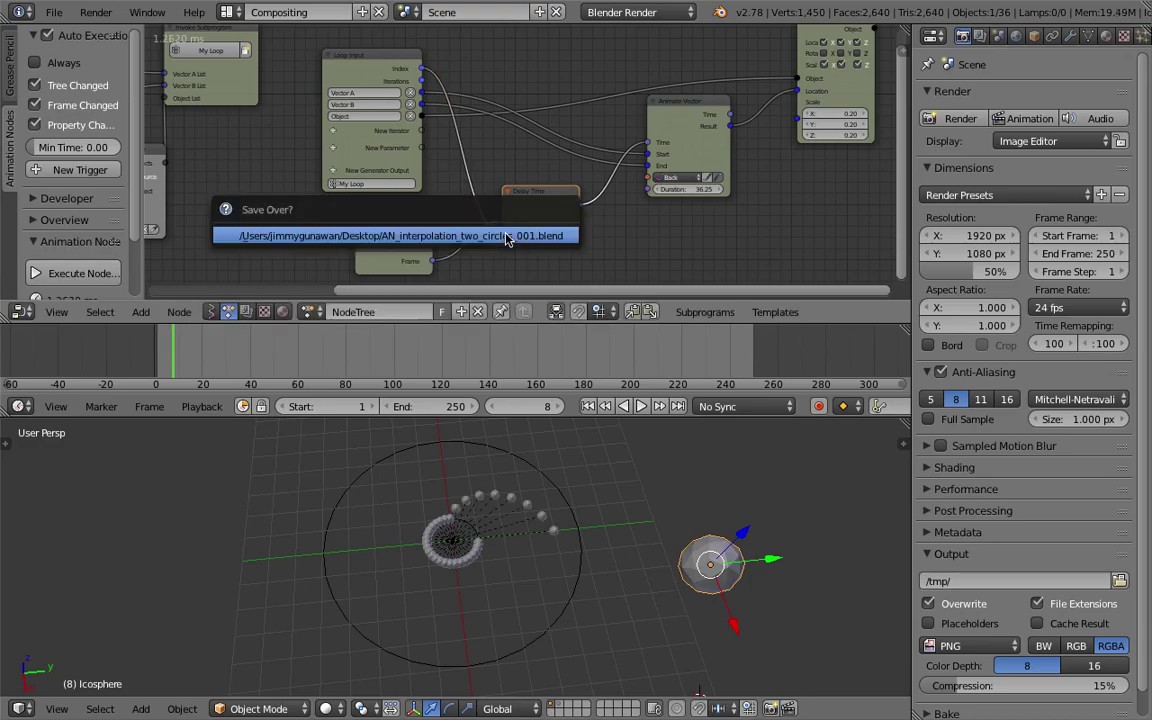
{"action": "left_click", "coordinate": [500, 238]}
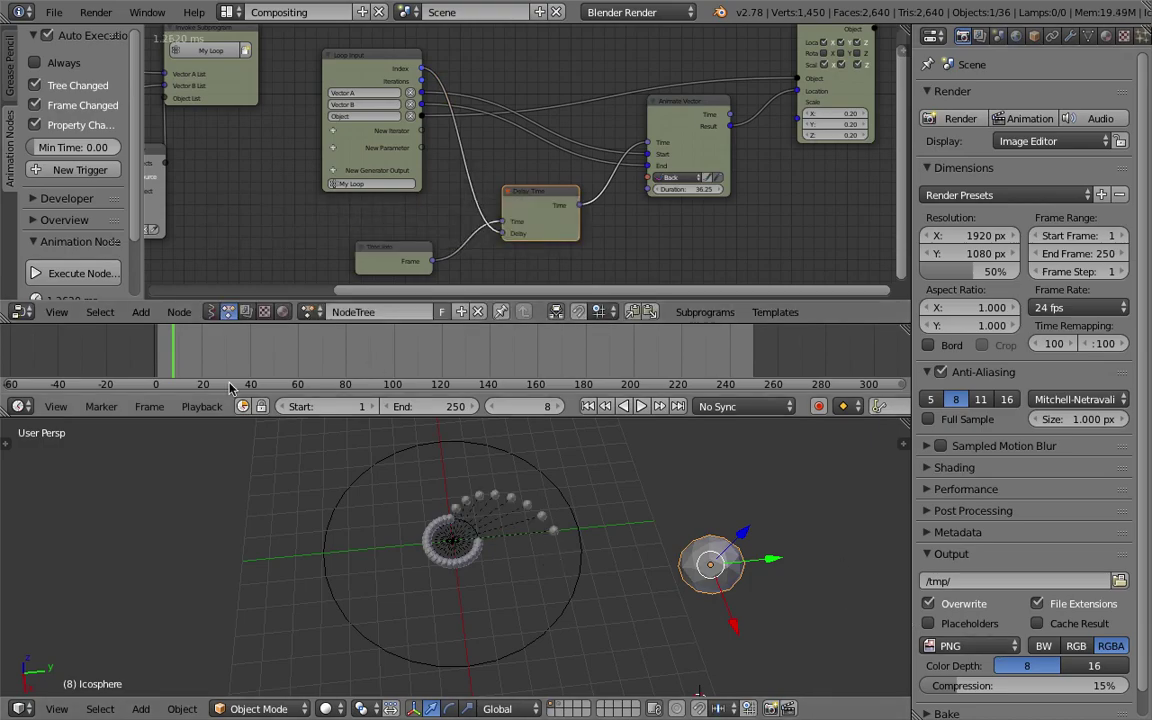
{"action": "left_click", "coordinate": [641, 406]}
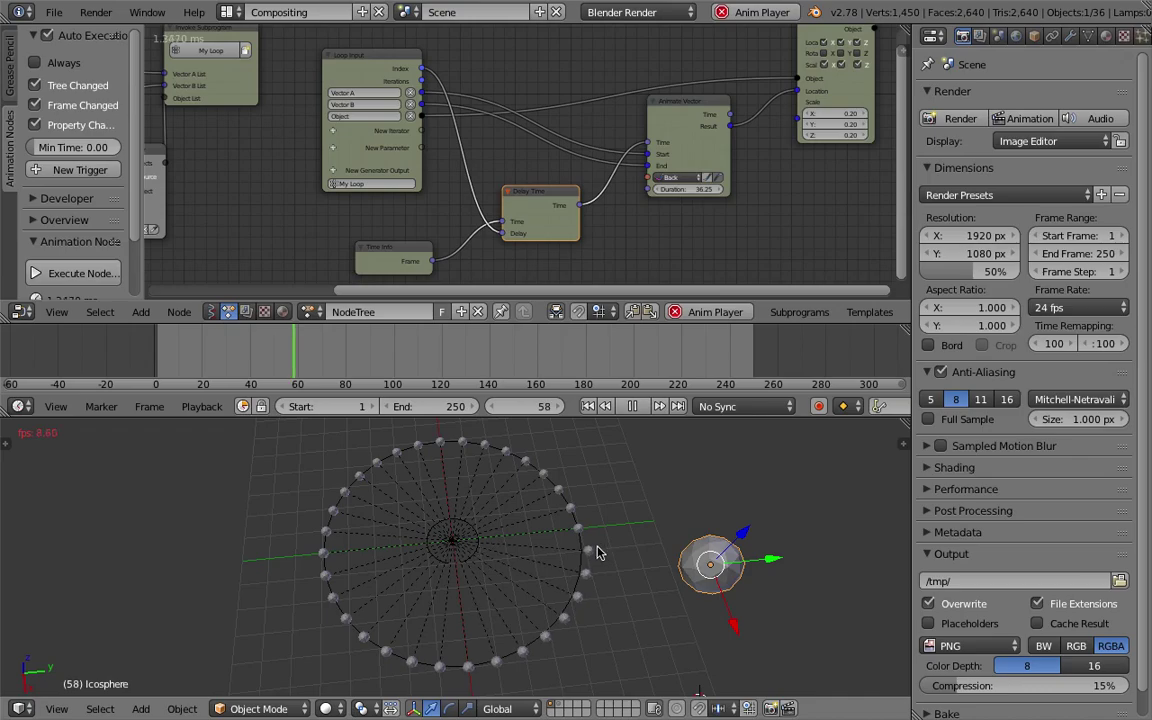
Step: Stop playback and reposition the Object Transforms and Animate Vector nodes
{"action": "left_click", "coordinate": [632, 406]}
{"action": "middle_click_drag", "start_coordinate": [519, 75], "coordinate": [507, 110]}
{"action": "left_click_drag", "start_coordinate": [801, 94], "coordinate": [835, 98]}
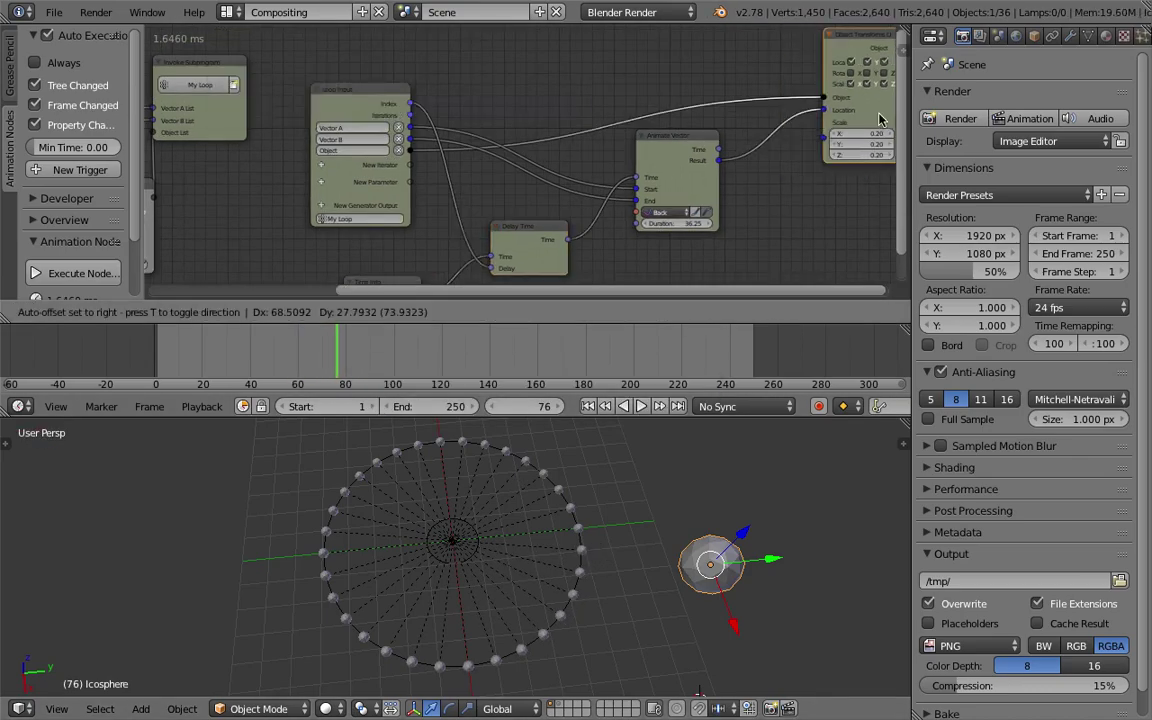
{"action": "left_click_drag", "start_coordinate": [676, 136], "coordinate": [688, 132]}
{"action": "scroll", "coordinate": [548, 139], "scroll_direction": "up", "scroll_amount": 2}
{"action": "scroll", "coordinate": [548, 139], "scroll_direction": "down", "scroll_amount": 1}
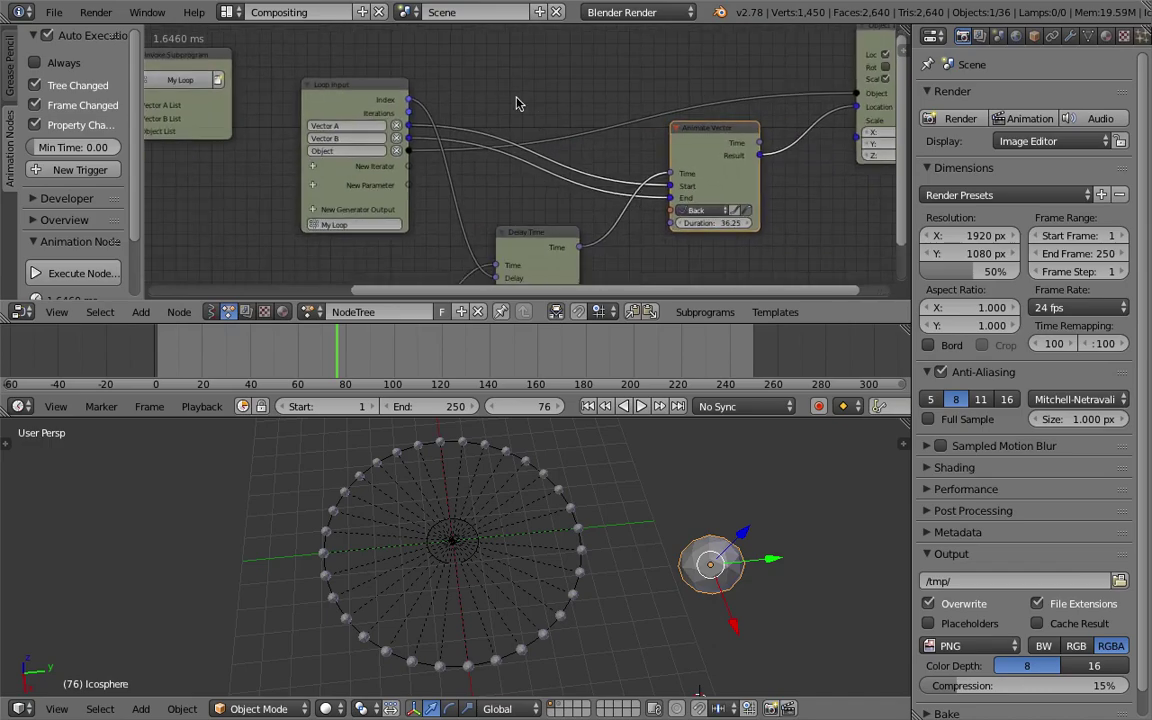
Step: Add a Random Number node next to the loop input
{"action": "key", "text": "ctrl+a"}
{"action": "type", "text": "random"}
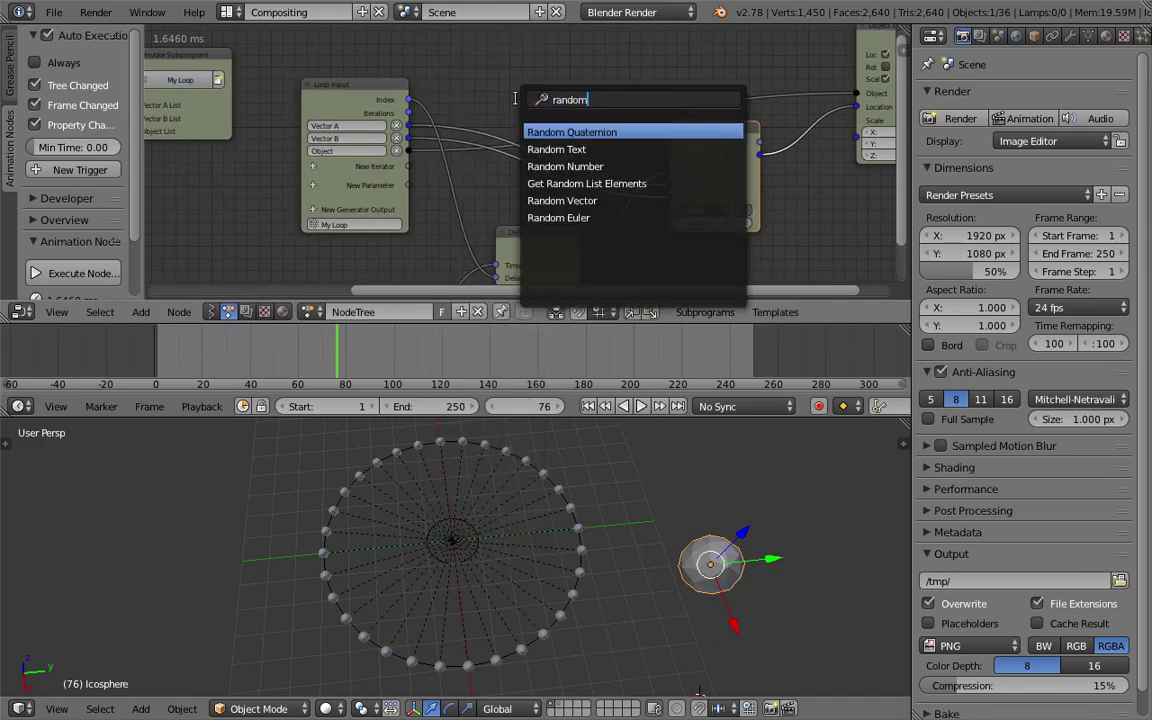
{"action": "key", "text": "Down"}
{"action": "key", "text": "Down"}
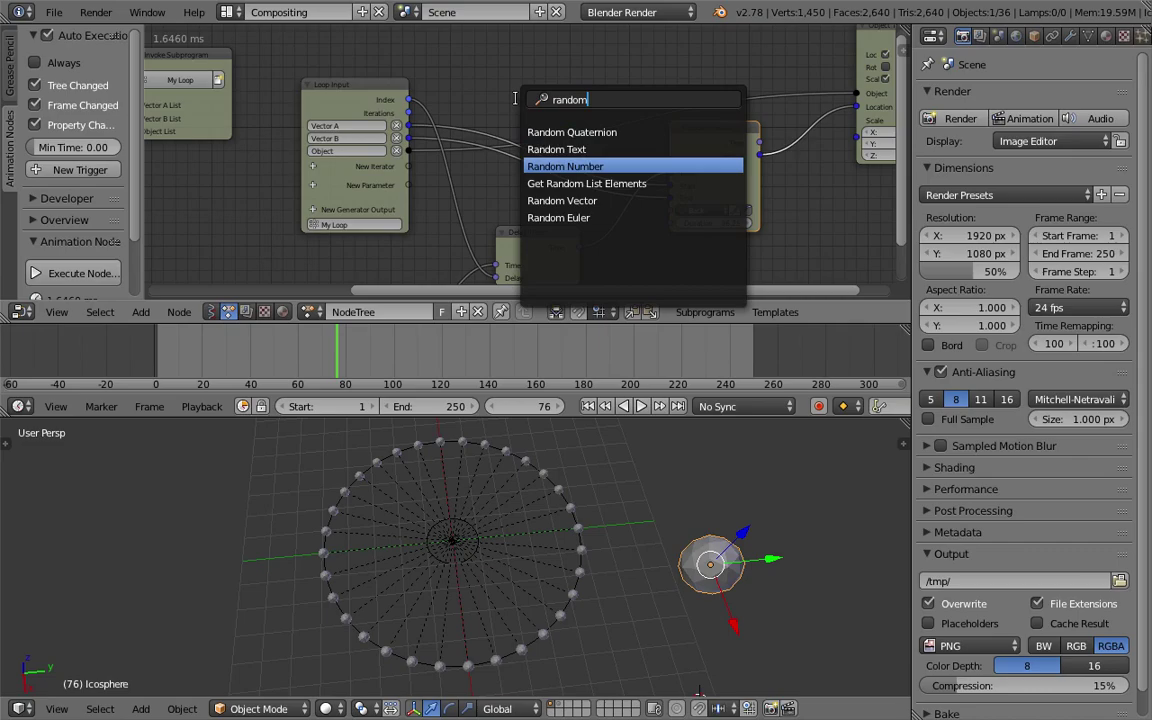
{"action": "key", "text": "Return"}
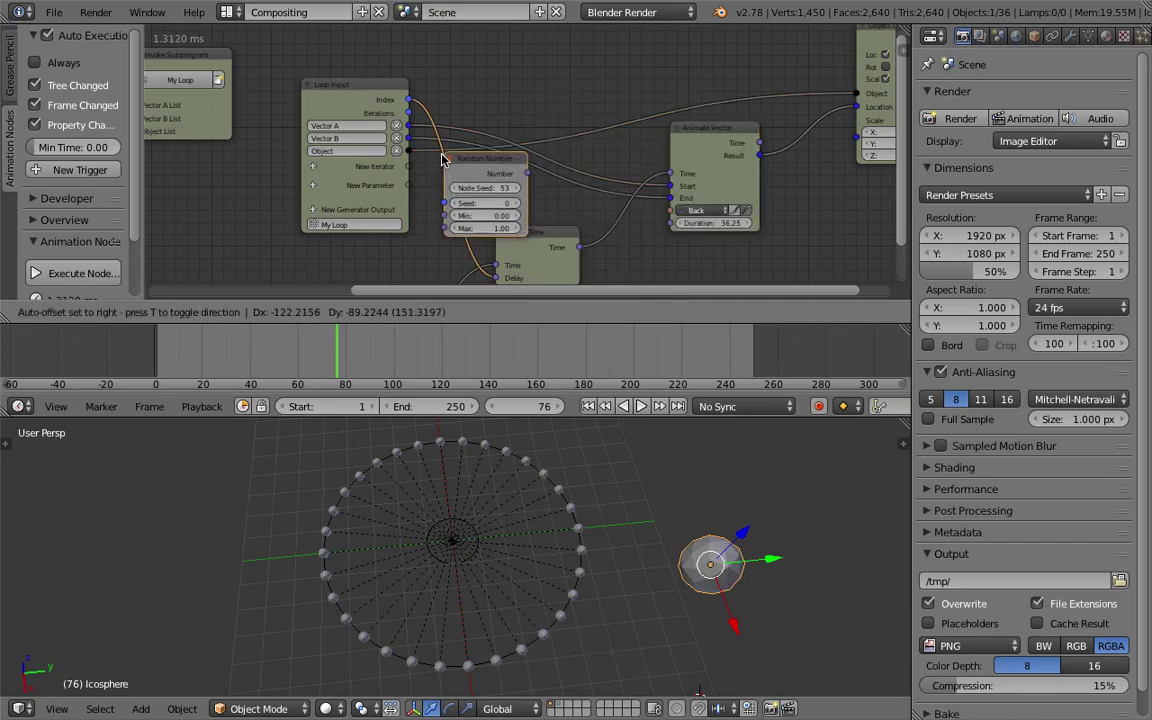
{"action": "left_click", "coordinate": [456, 162]}
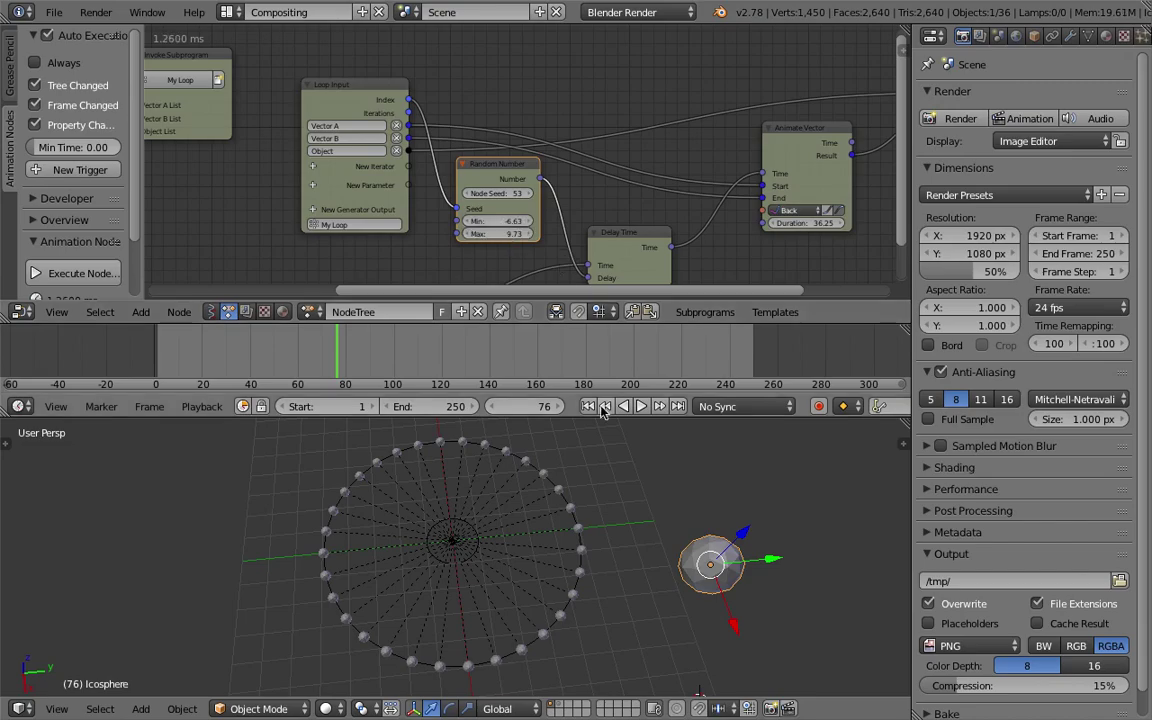
Step: Set the random delay range to Min 4.56, Max 28.96 while previewing, then save
{"action": "key", "text": "shift+Left"}
{"action": "key", "text": "alt+a"}
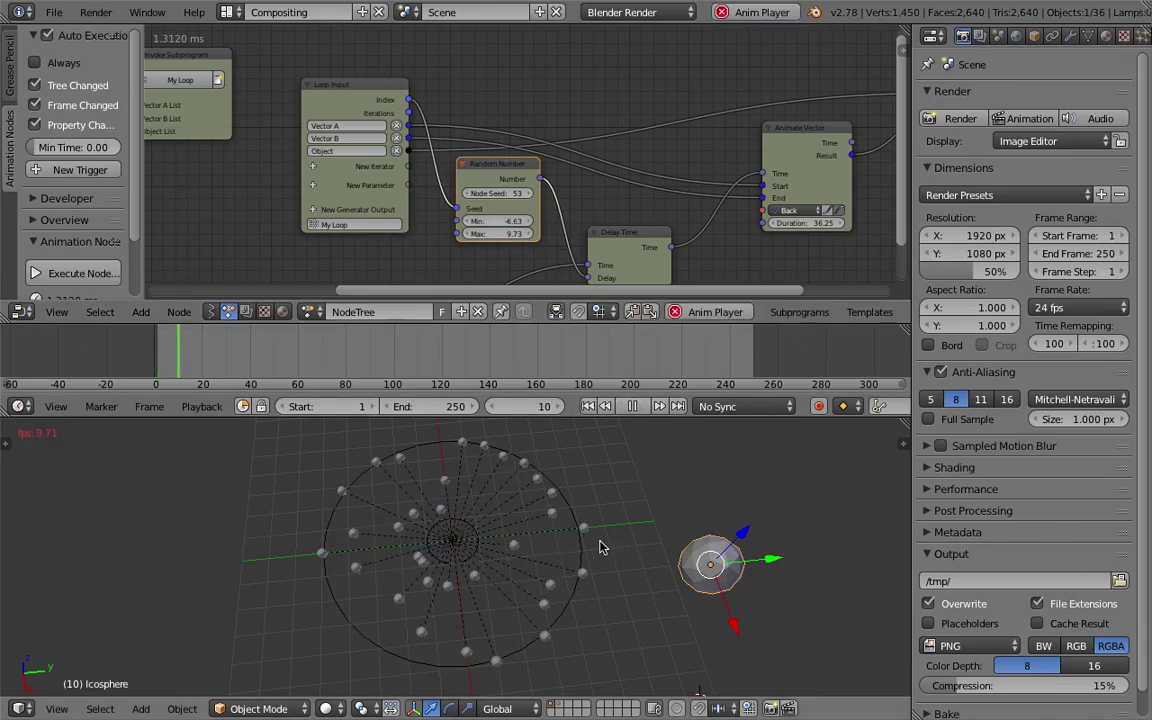
{"action": "left_click", "coordinate": [588, 406]}
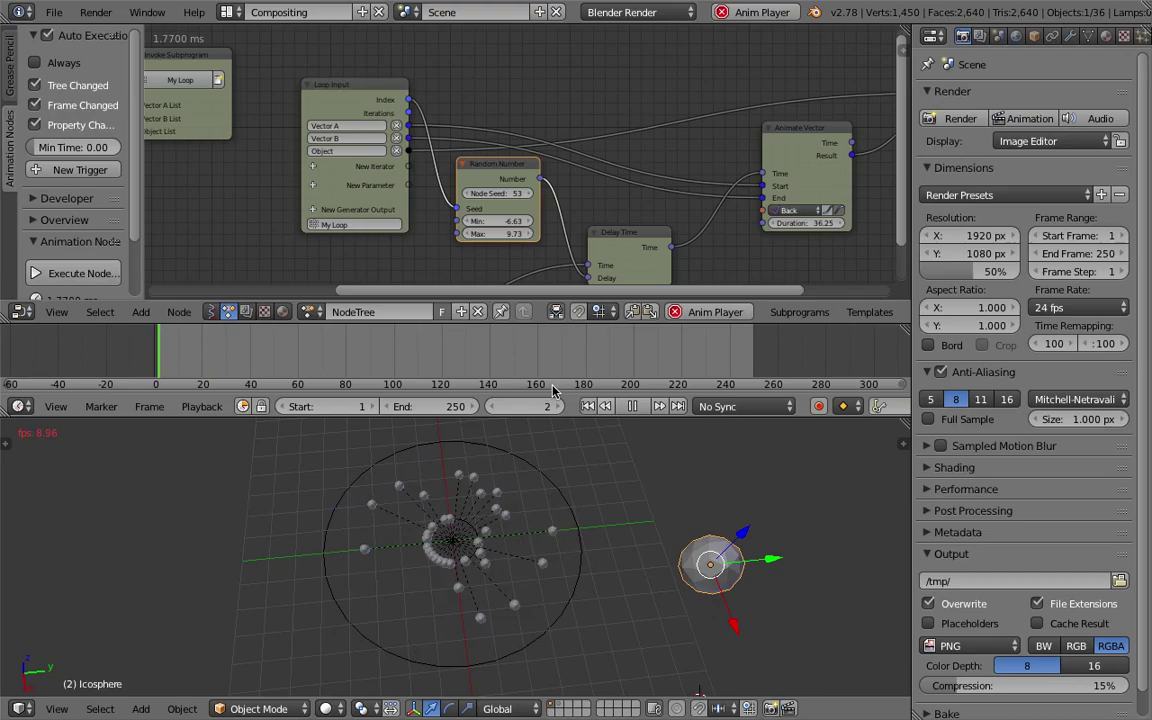
{"action": "middle_click_drag", "start_coordinate": [497, 220], "coordinate": [489, 188]}
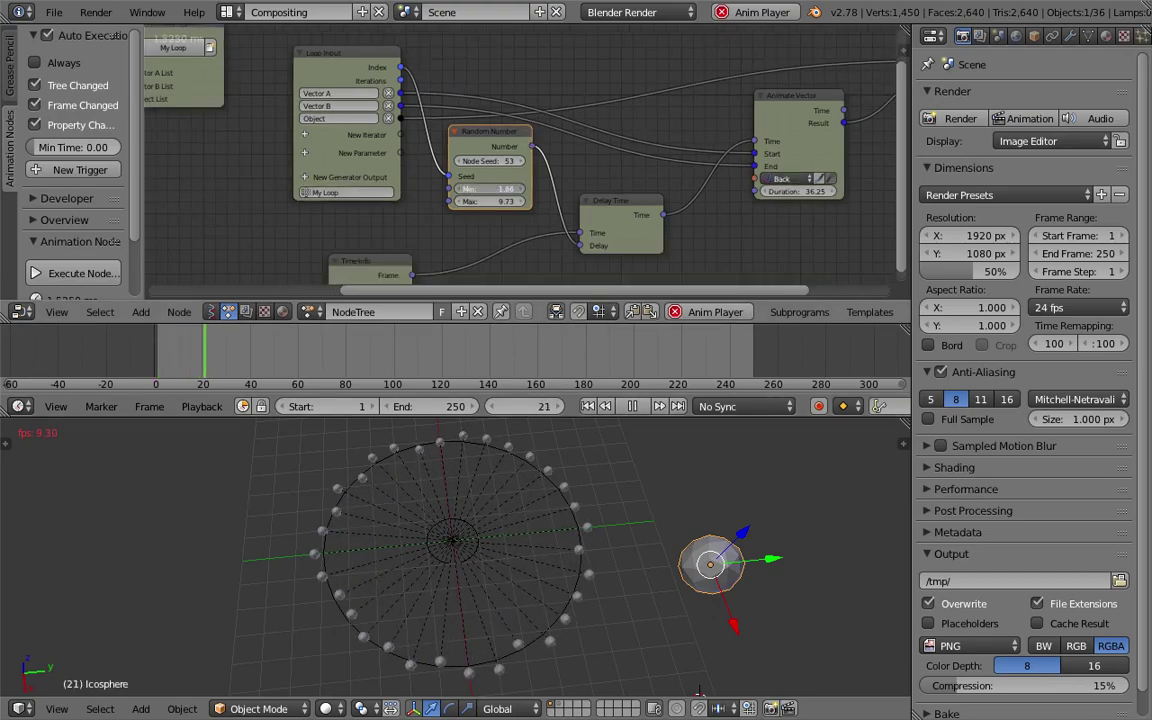
{"action": "mouse_move", "coordinate": [490, 189]}
{"action": "left_mouse_down"}
{"action": "mouse_move", "coordinate": [470, 189]}
{"action": "mouse_move", "coordinate": [520, 201]}
{"action": "mouse_move", "coordinate": [505, 201]}
{"action": "left_mouse_up"}
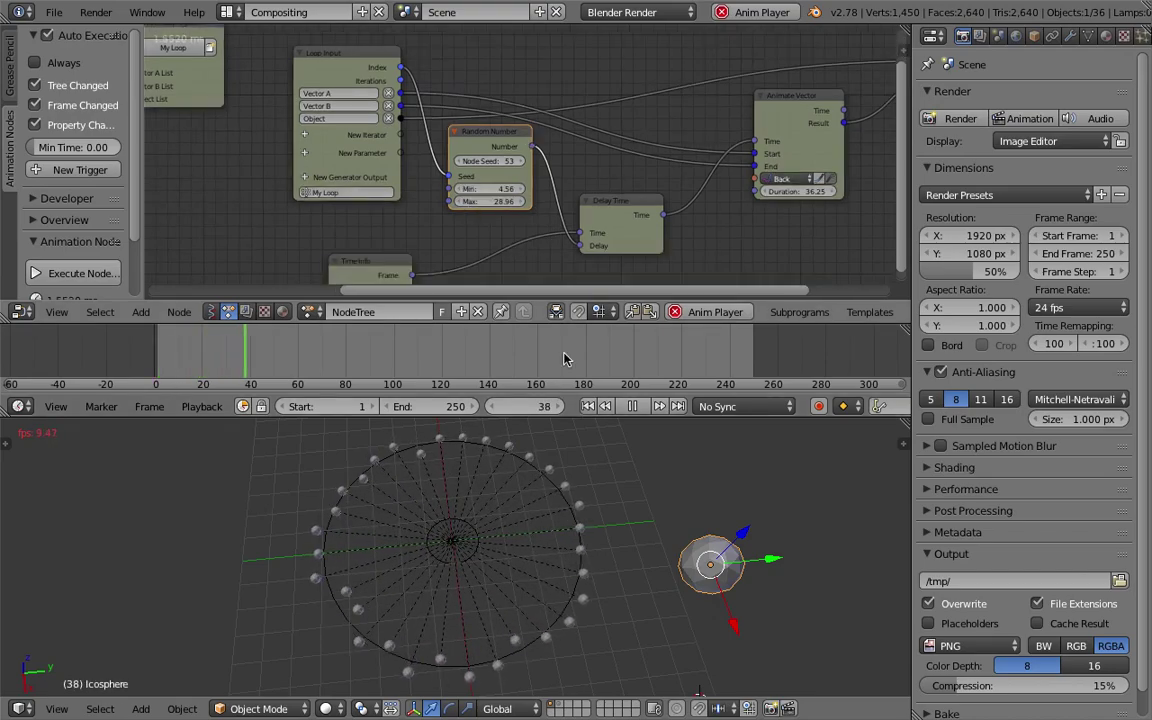
{"action": "key", "text": "shift+Left"}
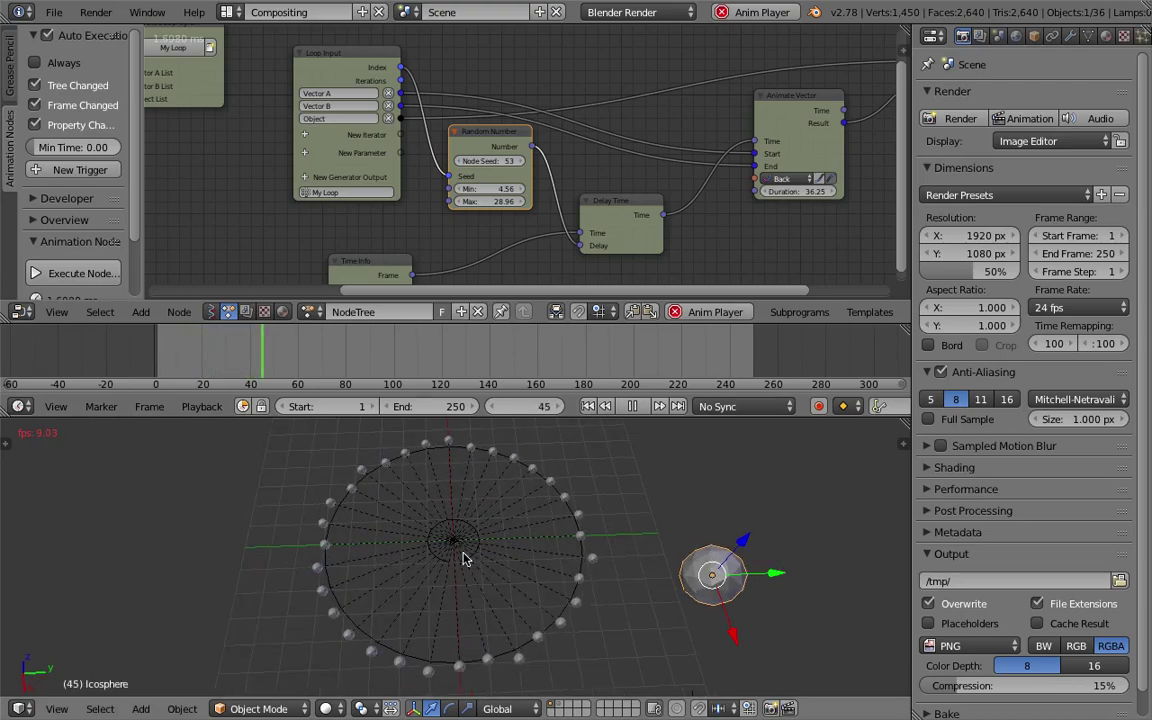
{"action": "scroll", "coordinate": [487, 572], "scroll_direction": "down", "scroll_amount": 2}
{"action": "key", "text": "alt+a"}
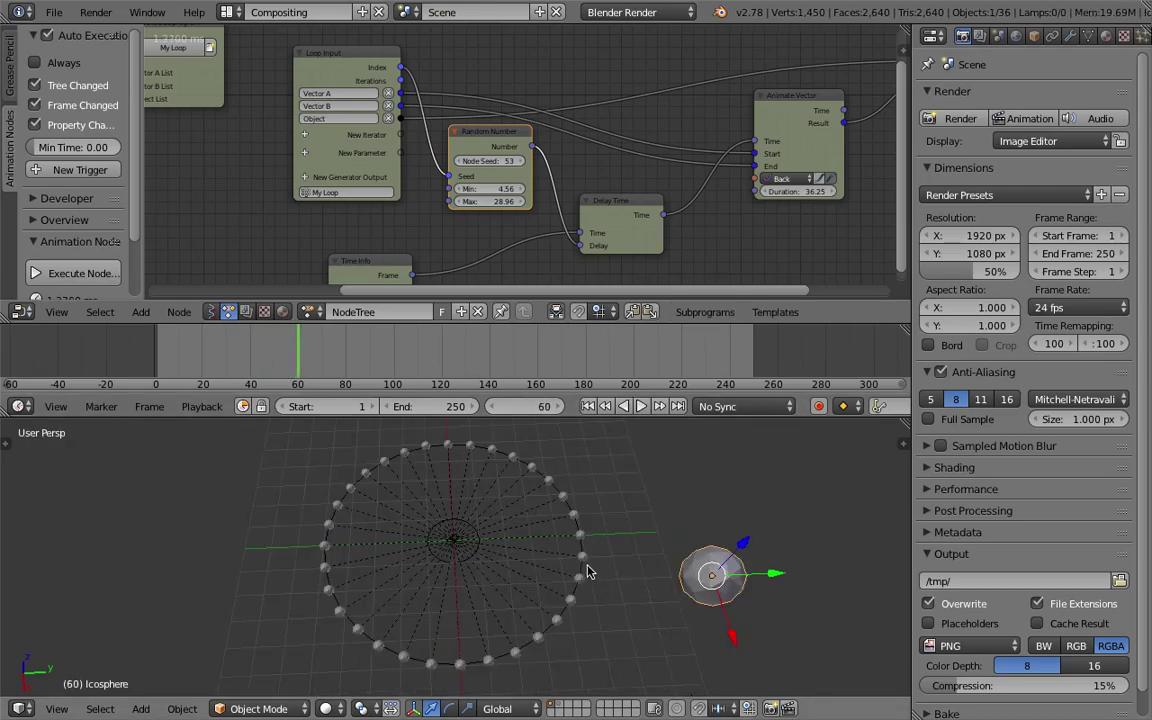
{"action": "scroll", "coordinate": [586, 571], "scroll_direction": "up", "scroll_amount": 2}
{"action": "key", "text": "ctrl+s"}
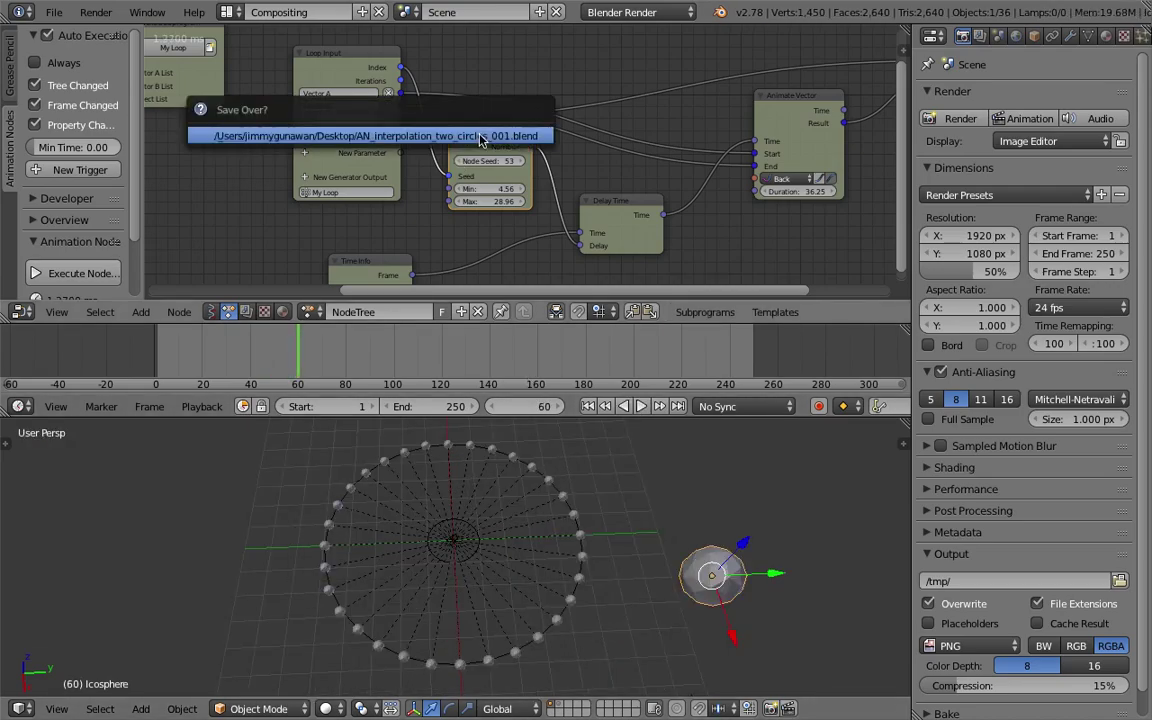
{"action": "middle_click_drag", "start_coordinate": [518, 50], "coordinate": [477, 79]}
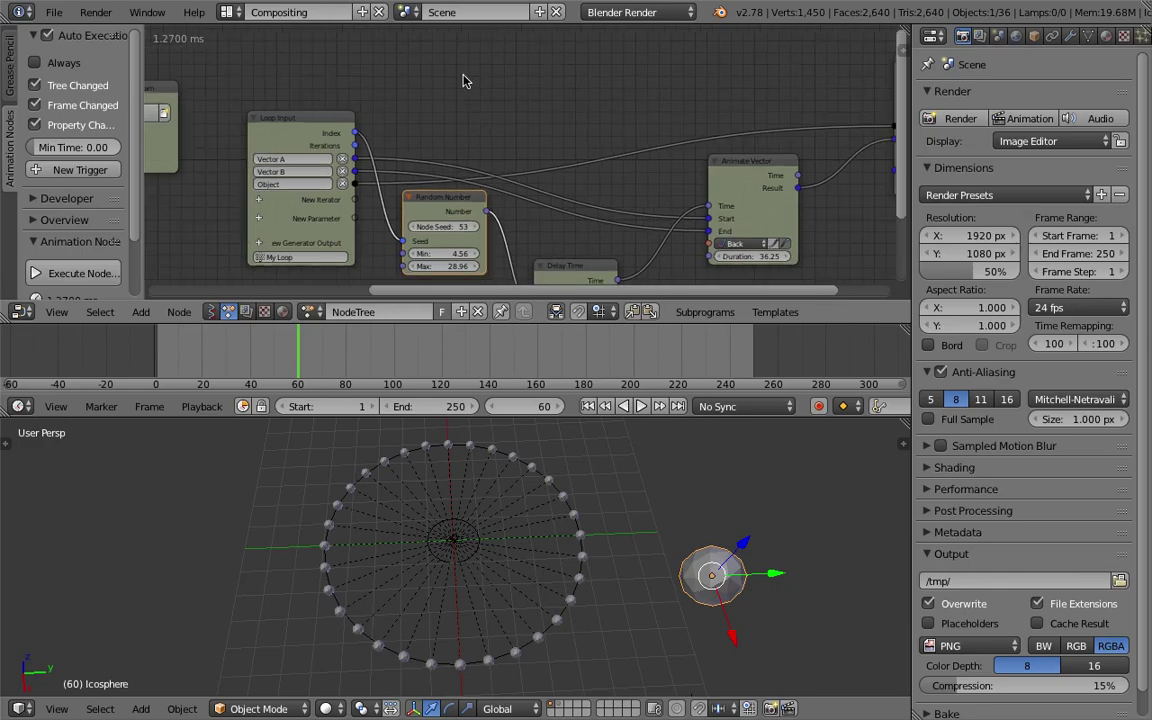
Step: Add a Number Wiggle node to the tree
{"action": "key", "text": "ctrl+a"}
{"action": "type", "text": "wigg"}
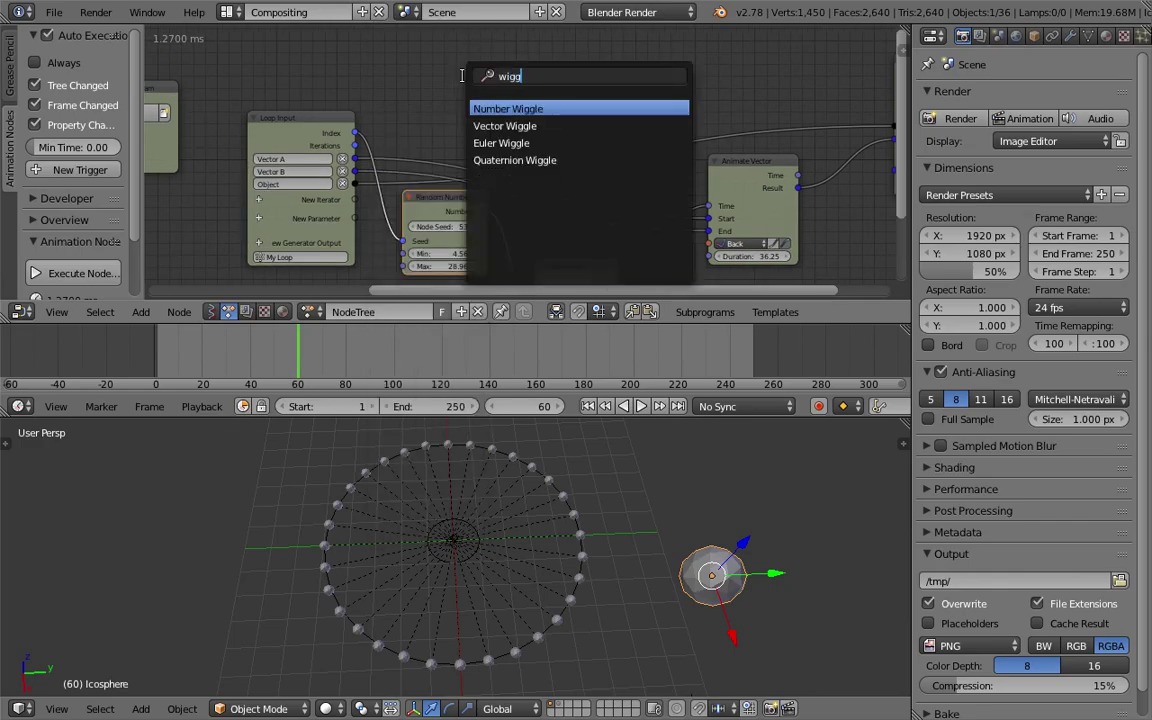
{"action": "key", "text": "Return"}
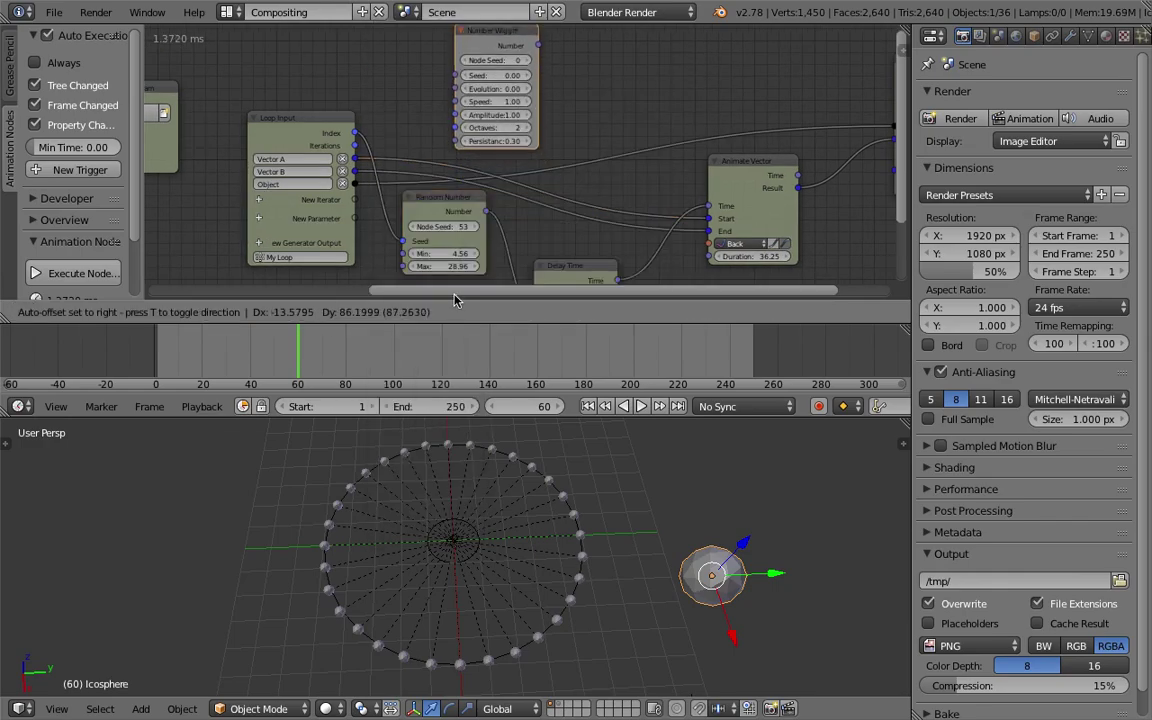
{"action": "left_click", "coordinate": [454, 300]}
Step: Enlarge the node editor and rearrange the Random Number and Number Wiggle nodes
{"action": "left_click_drag", "start_coordinate": [421, 198], "coordinate": [578, 62]}
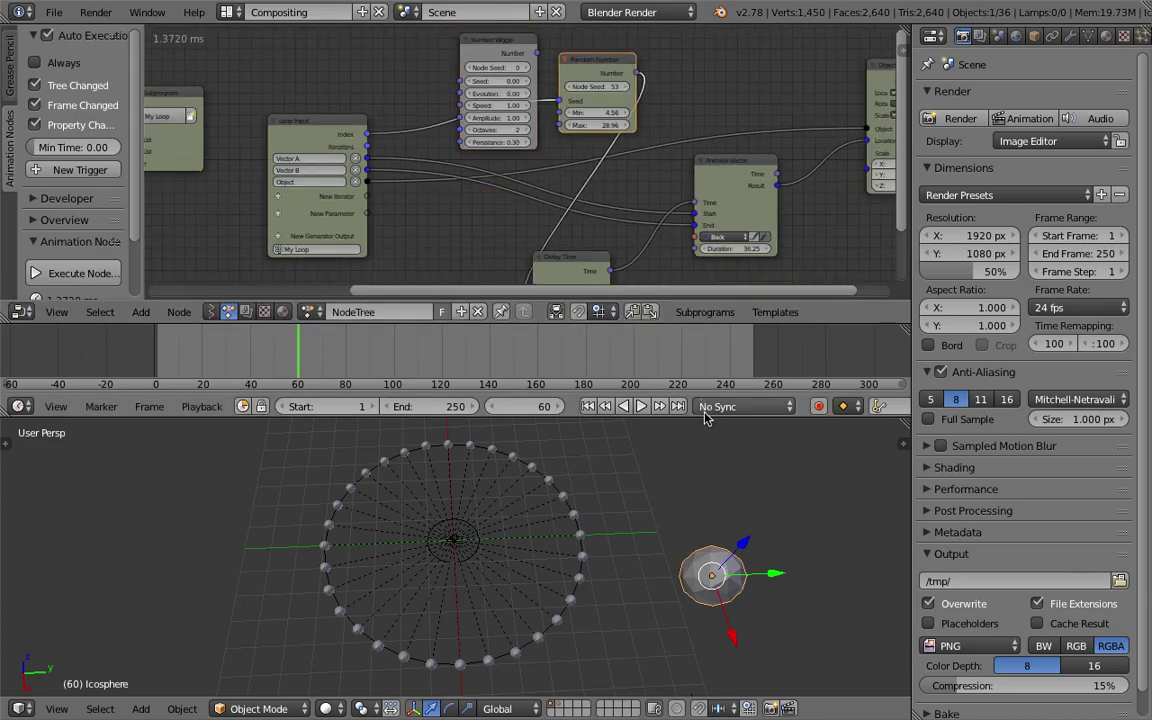
{"action": "left_click_drag", "start_coordinate": [706, 420], "coordinate": [706, 467]}
{"action": "left_click_drag", "start_coordinate": [590, 322], "coordinate": [590, 376]}
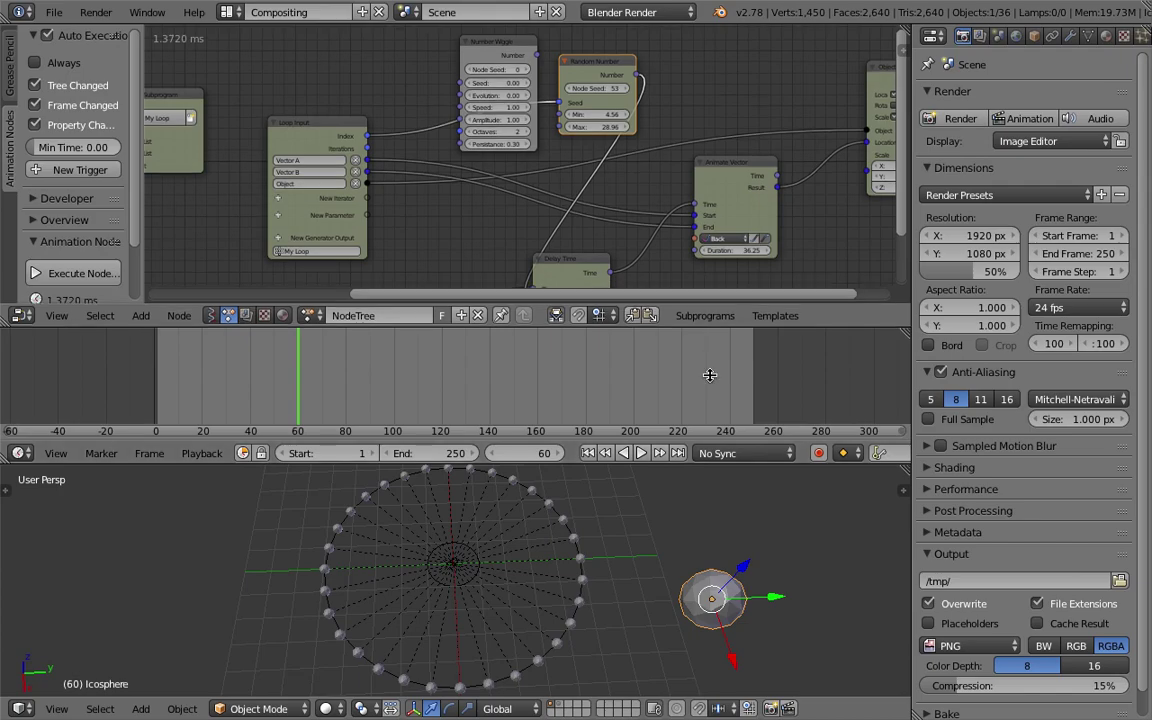
{"action": "left_click_drag", "start_coordinate": [590, 140], "coordinate": [532, 147]}
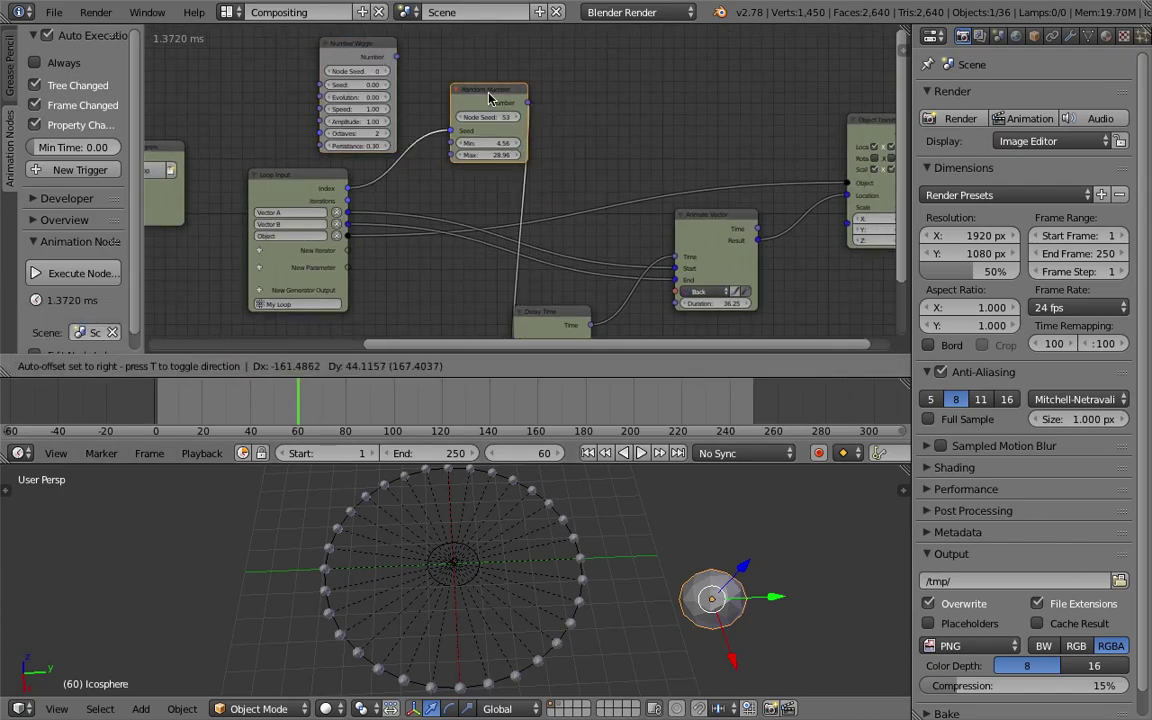
{"action": "key", "text": "Escape"}
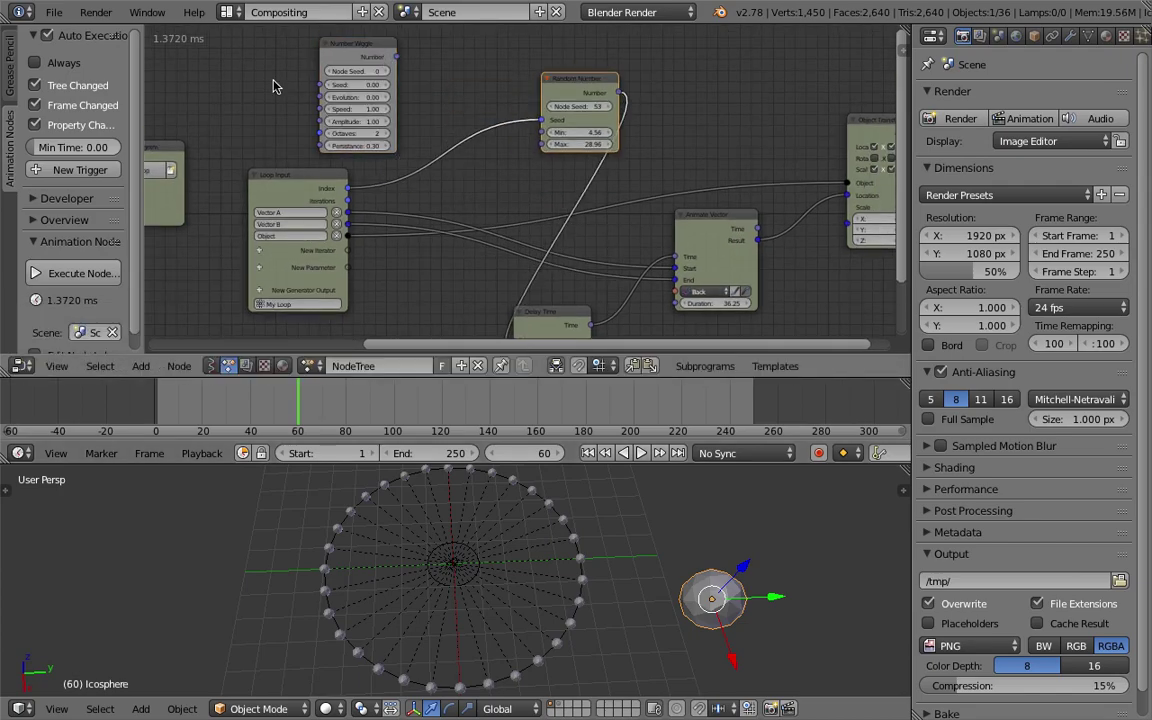
{"action": "left_click_drag", "start_coordinate": [357, 50], "coordinate": [392, 46]}
Step: Link loop Index to Number Wiggle's Seed and its Number output to Delay Time's Delay
{"action": "mouse_move", "coordinate": [348, 189]}
{"action": "left_mouse_down"}
{"action": "mouse_move", "coordinate": [348, 88]}
{"action": "mouse_move", "coordinate": [361, 80]}
{"action": "left_mouse_up"}
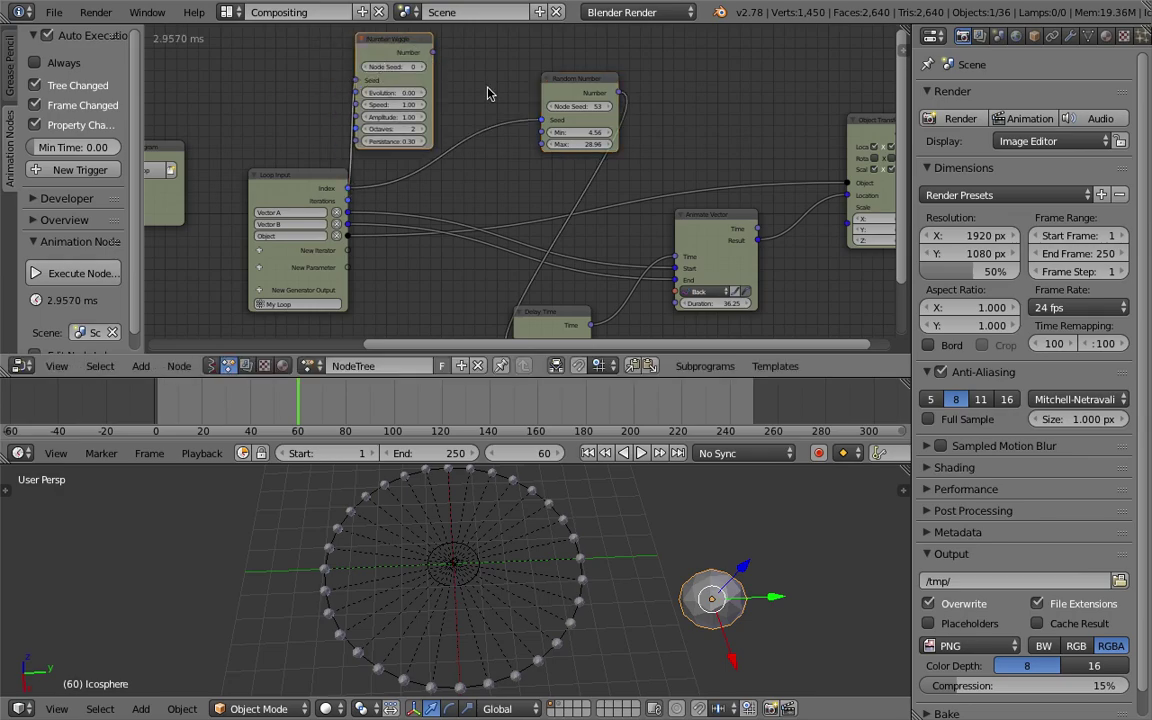
{"action": "scroll", "coordinate": [445, 45], "scroll_direction": "down", "scroll_amount": 2}
{"action": "left_click_drag", "start_coordinate": [441, 38], "coordinate": [475, 100]}
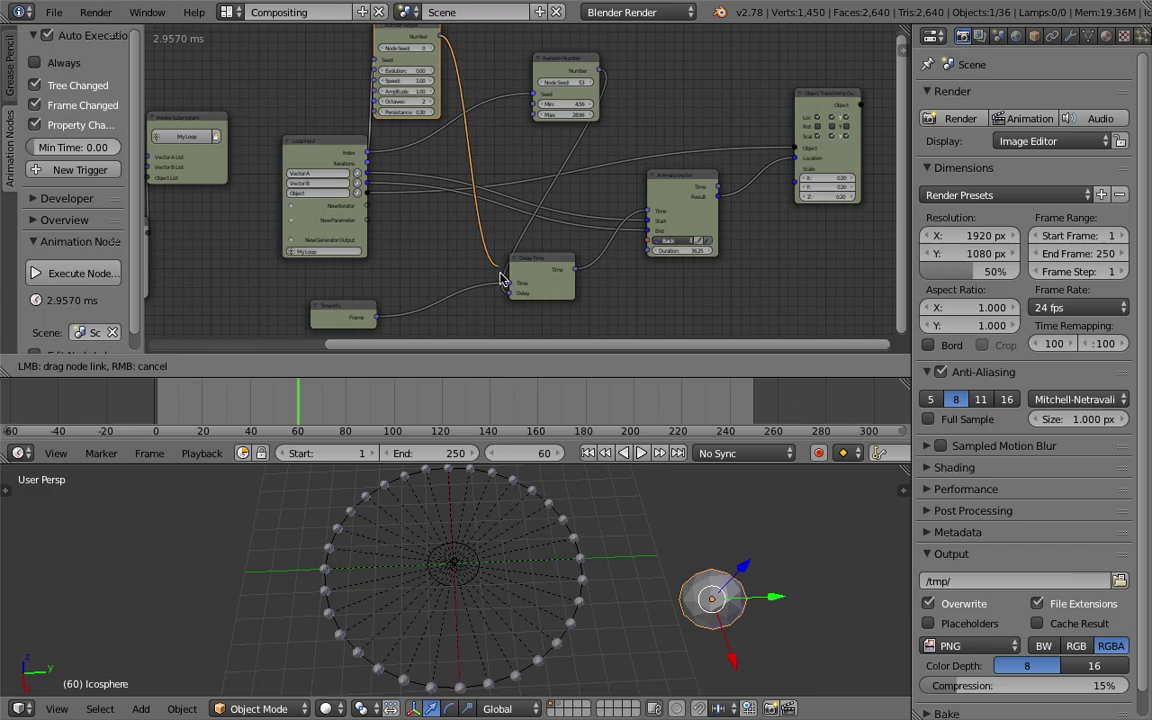
{"action": "left_click_drag", "start_coordinate": [508, 300], "coordinate": [508, 294]}
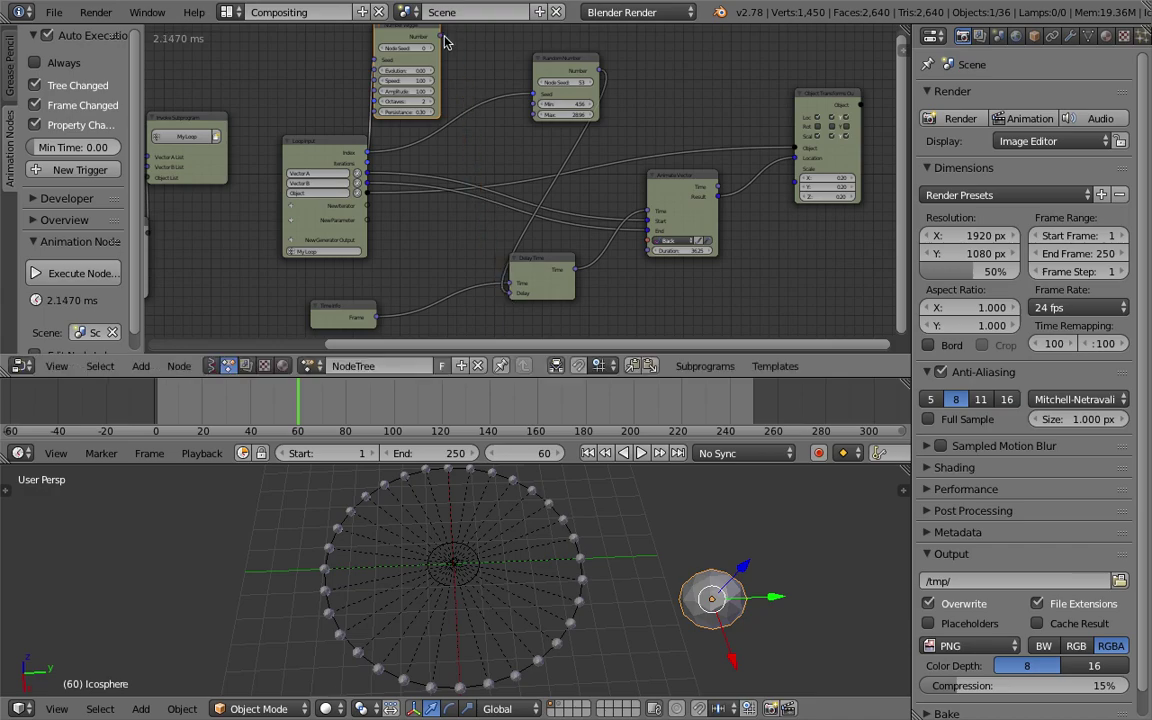
{"action": "mouse_move", "coordinate": [445, 42]}
{"action": "left_mouse_down"}
{"action": "mouse_move", "coordinate": [520, 288]}
{"action": "mouse_move", "coordinate": [510, 292]}
{"action": "left_mouse_up"}
{"action": "middle_click_drag", "start_coordinate": [431, 132], "coordinate": [447, 160]}
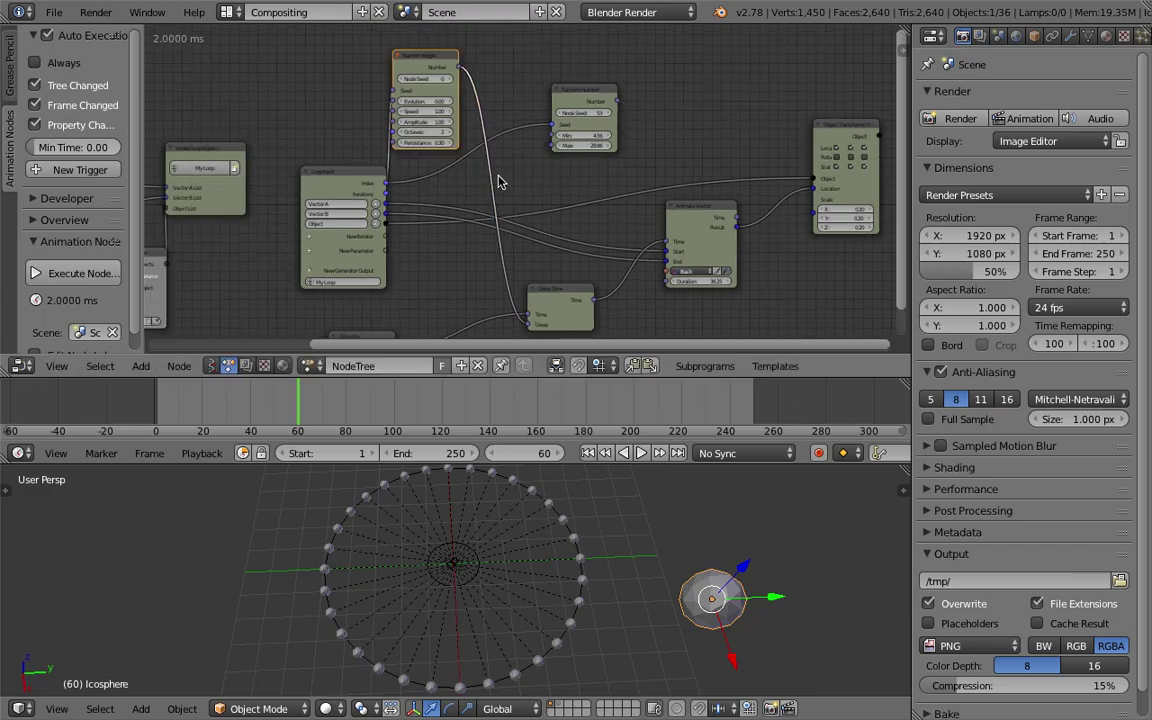
Step: Set Number Wiggle amplitude 14.17 and evolution 9.69 during playback, then stop at frame 1
{"action": "left_click", "coordinate": [590, 453]}
{"action": "left_click", "coordinate": [642, 453]}
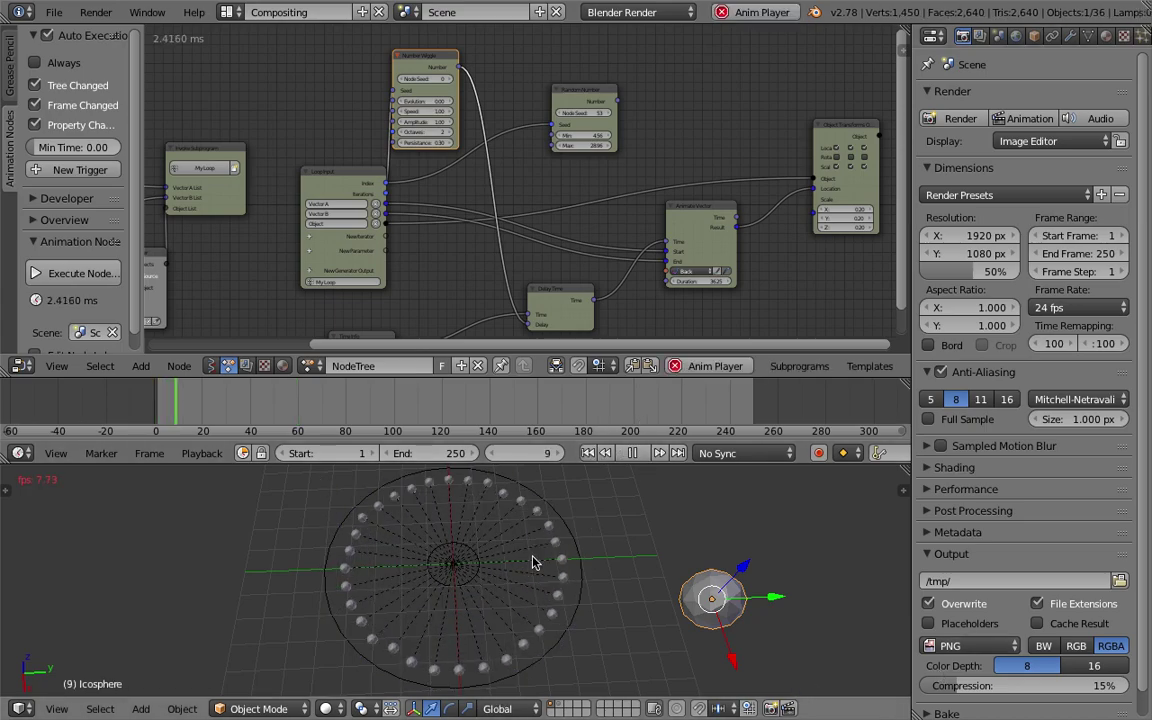
{"action": "left_click", "coordinate": [589, 455]}
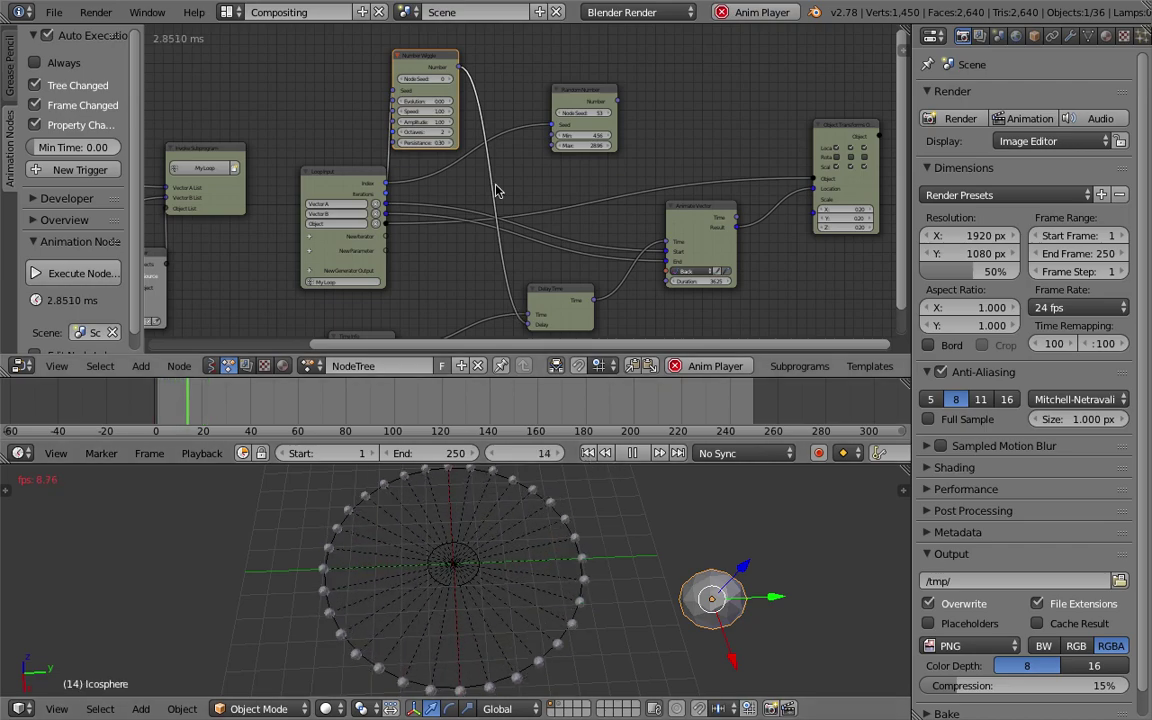
{"action": "scroll", "coordinate": [437, 154], "scroll_direction": "up", "scroll_amount": 1}
{"action": "scroll", "coordinate": [405, 118], "scroll_direction": "up", "scroll_amount": 1}
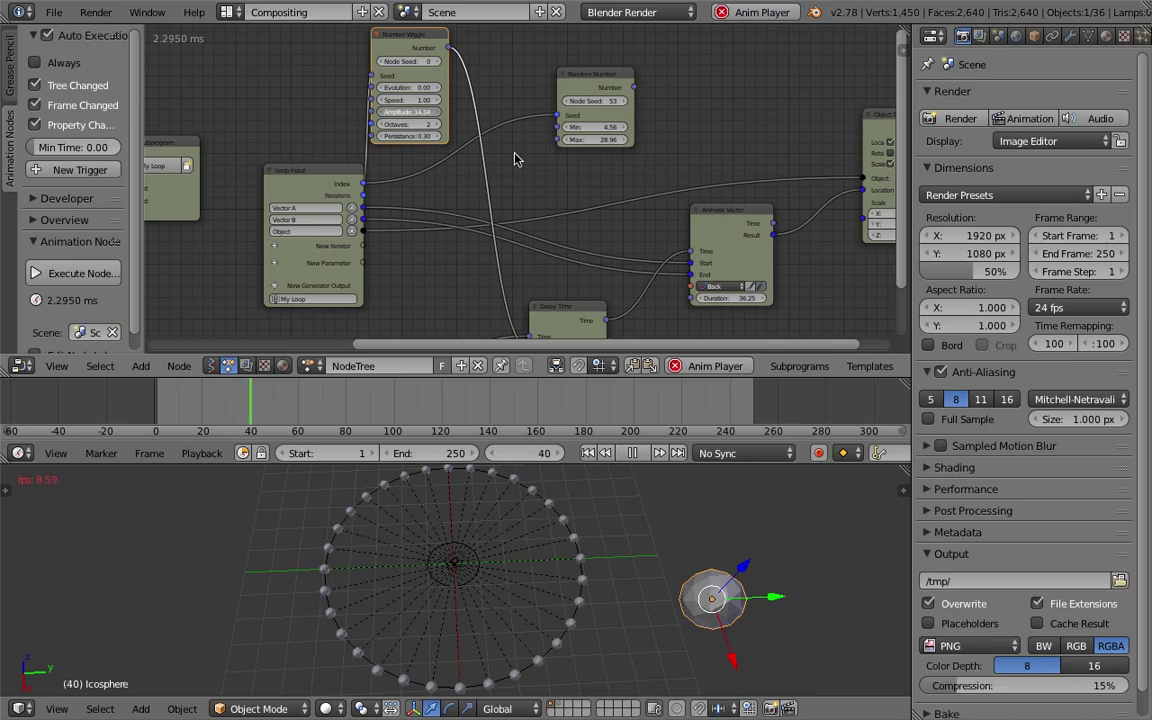
{"action": "left_click", "coordinate": [589, 454]}
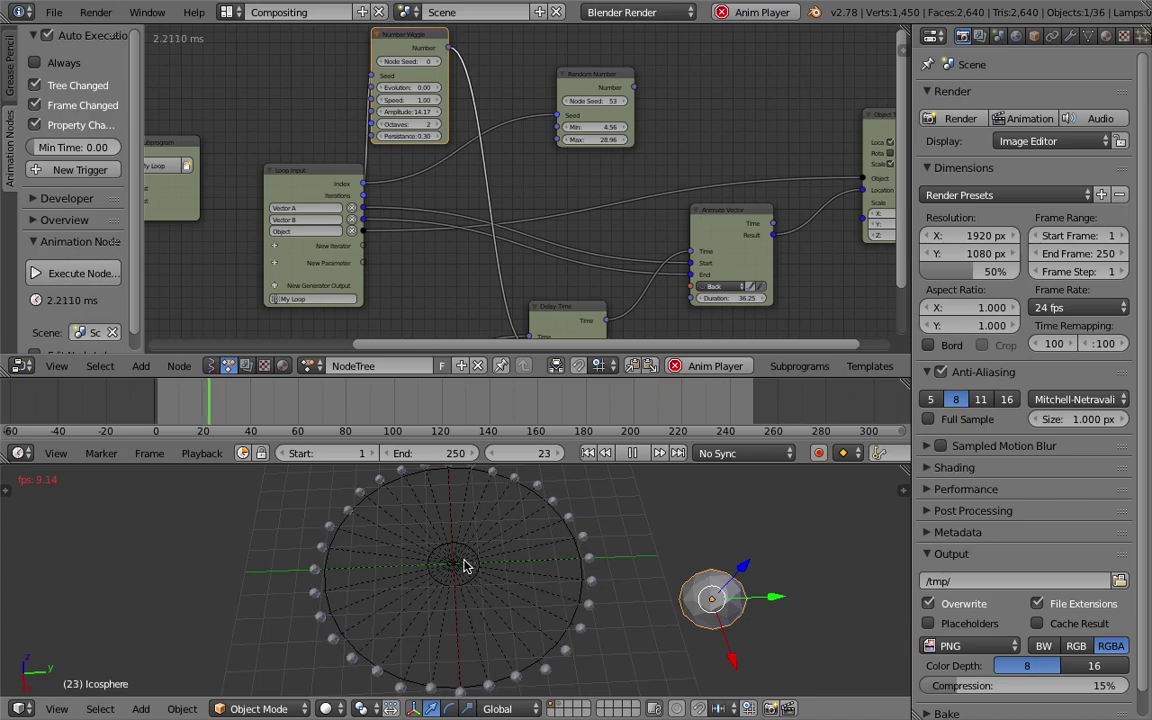
{"action": "key", "text": "shift+Left"}
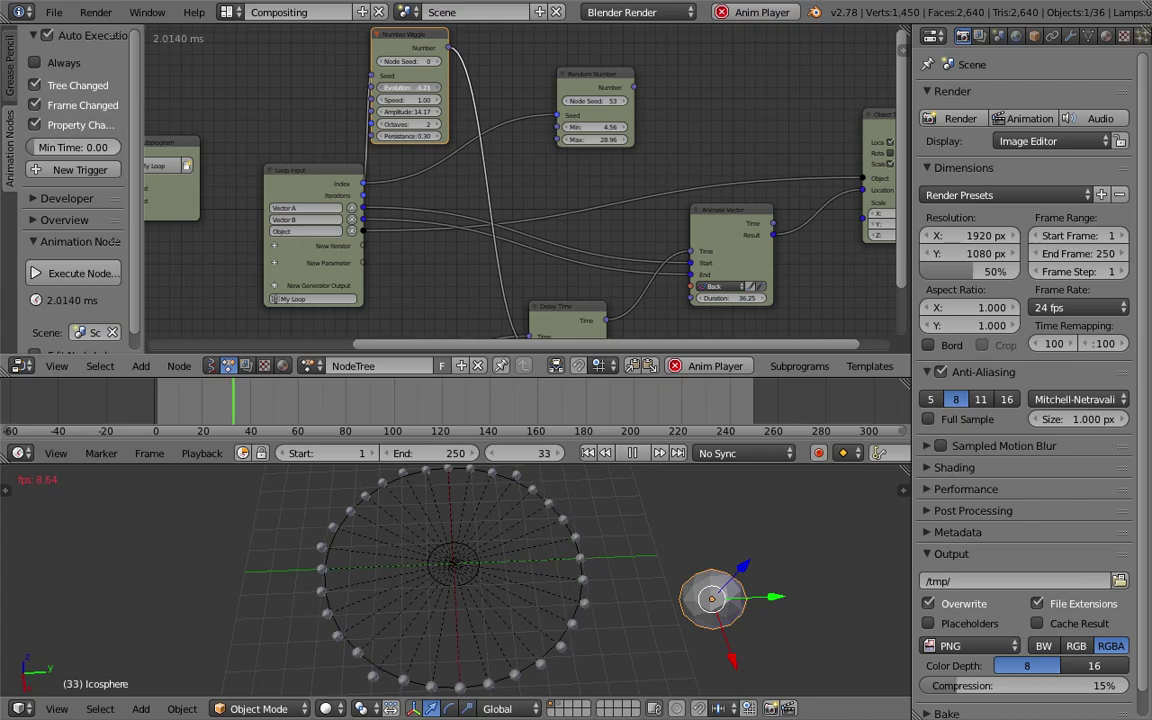
{"action": "scroll", "coordinate": [418, 75], "scroll_direction": "up", "scroll_amount": 2}
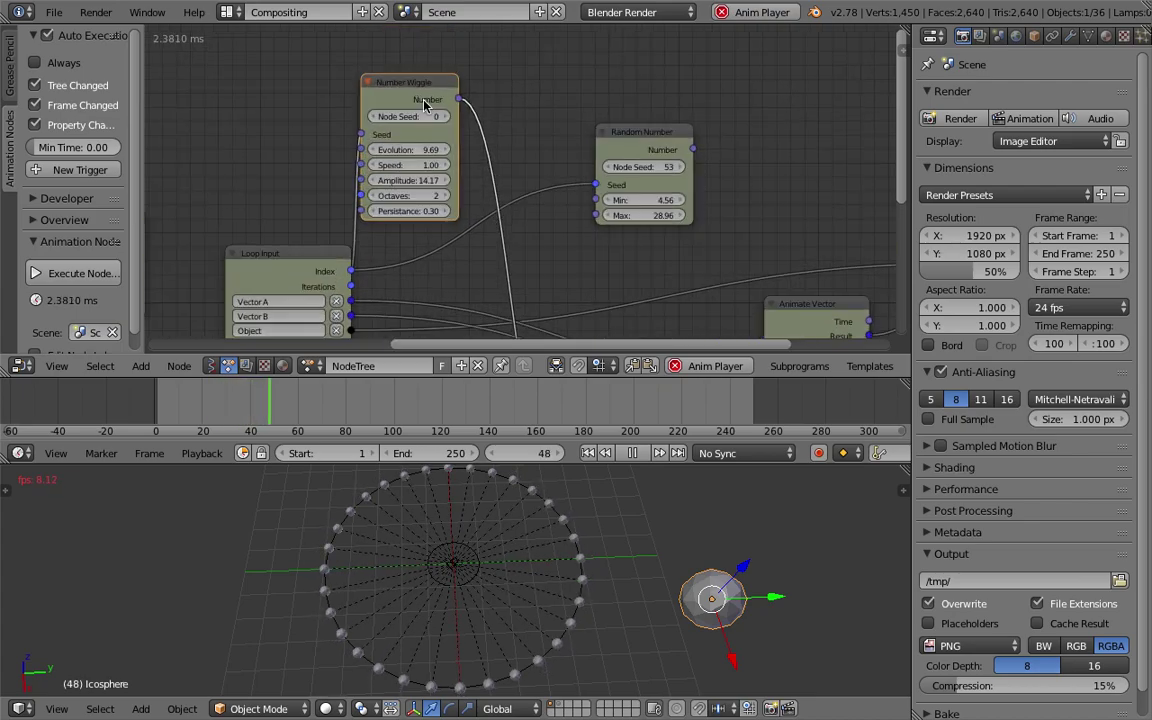
{"action": "key", "text": "Escape"}
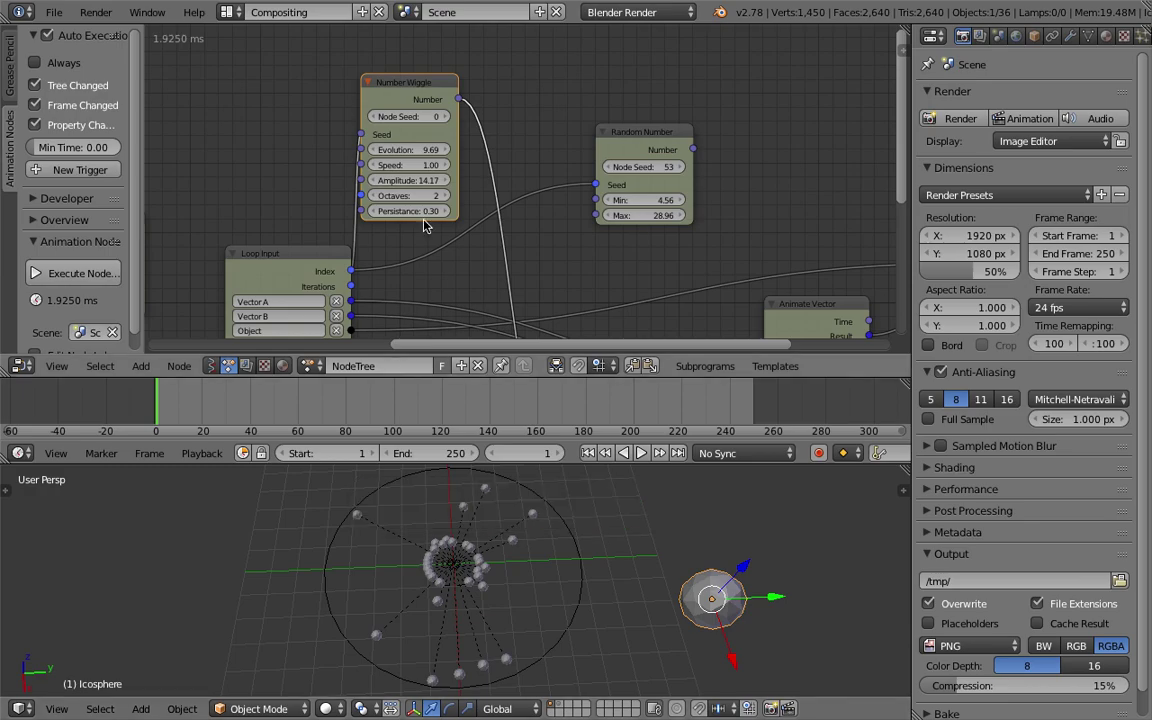
Step: Rearrange the Number Wiggle and Random Number nodes to make room
{"action": "left_click_drag", "start_coordinate": [428, 93], "coordinate": [574, 74]}
{"action": "left_click_drag", "start_coordinate": [640, 131], "coordinate": [760, 125]}
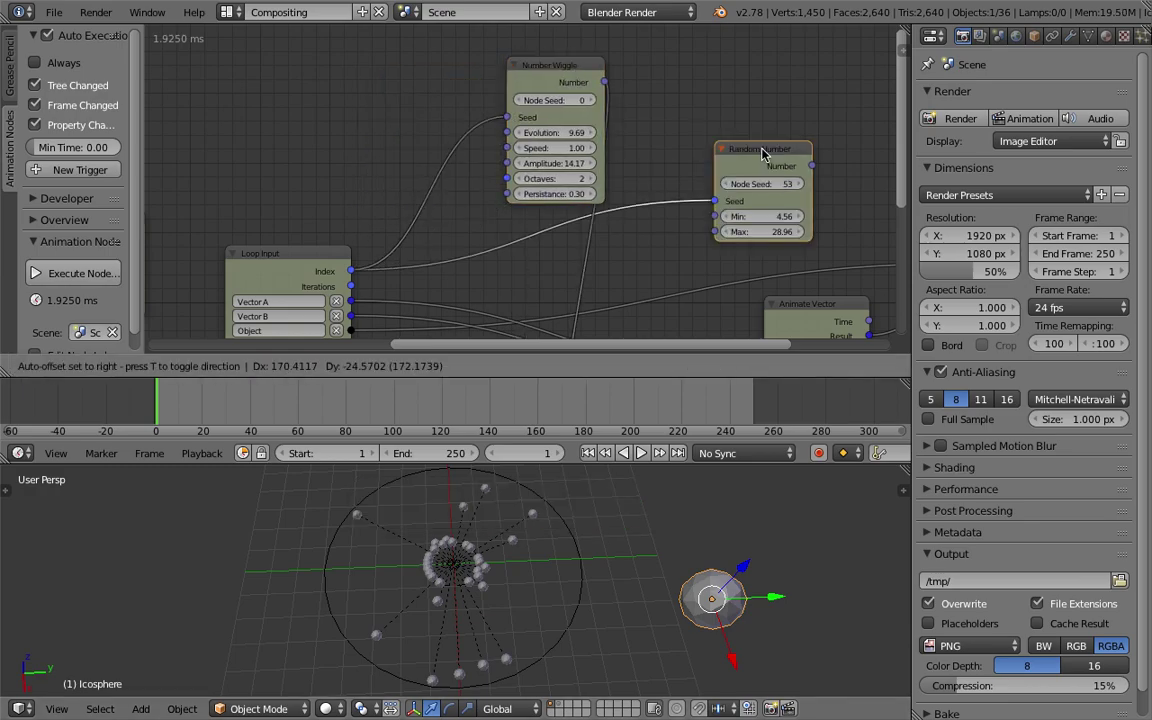
{"action": "middle_click_drag", "start_coordinate": [500, 188], "coordinate": [520, 167]}
{"action": "left_click_drag", "start_coordinate": [575, 60], "coordinate": [598, 96]}
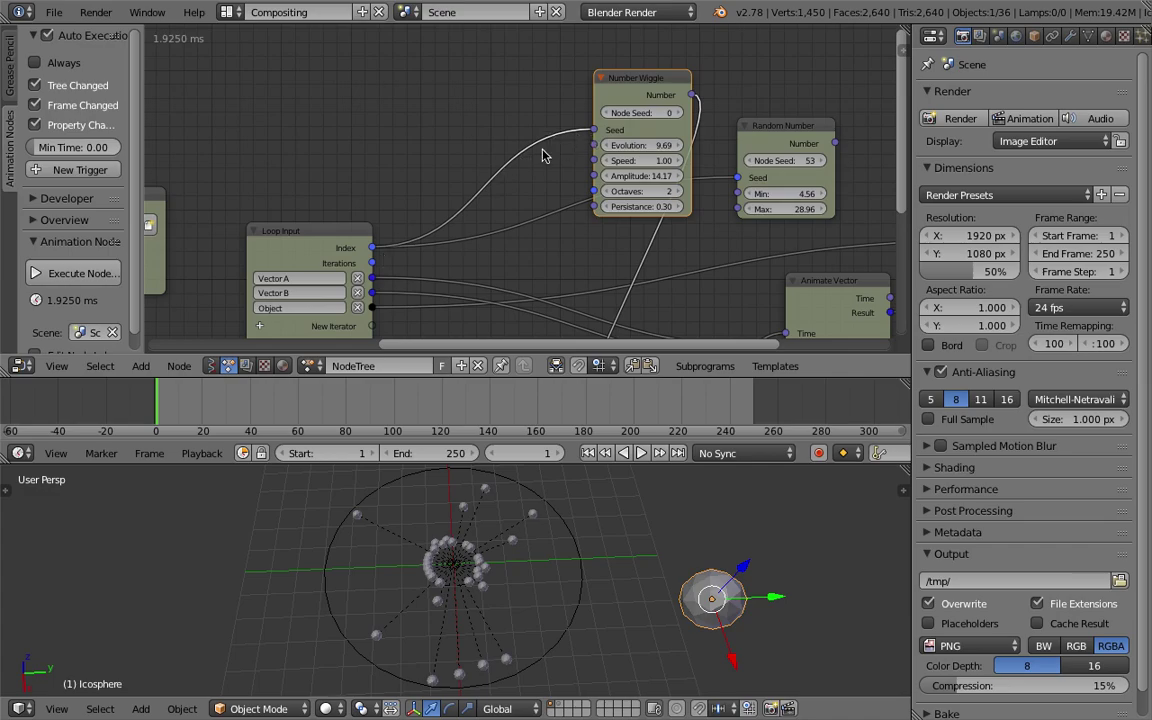
{"action": "middle_click_drag", "start_coordinate": [375, 190], "coordinate": [365, 185]}
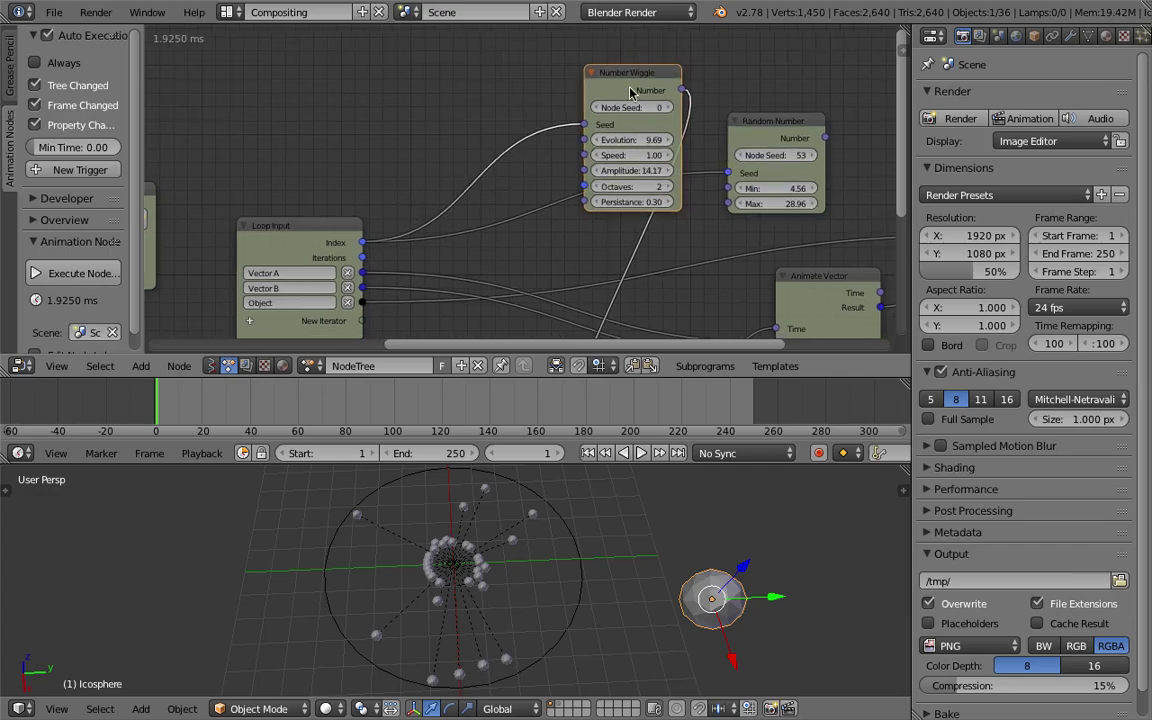
{"action": "mouse_move", "coordinate": [630, 92]}
{"action": "left_mouse_down"}
{"action": "mouse_move", "coordinate": [573, 70]}
{"action": "mouse_move", "coordinate": [622, 80]}
{"action": "left_mouse_up"}
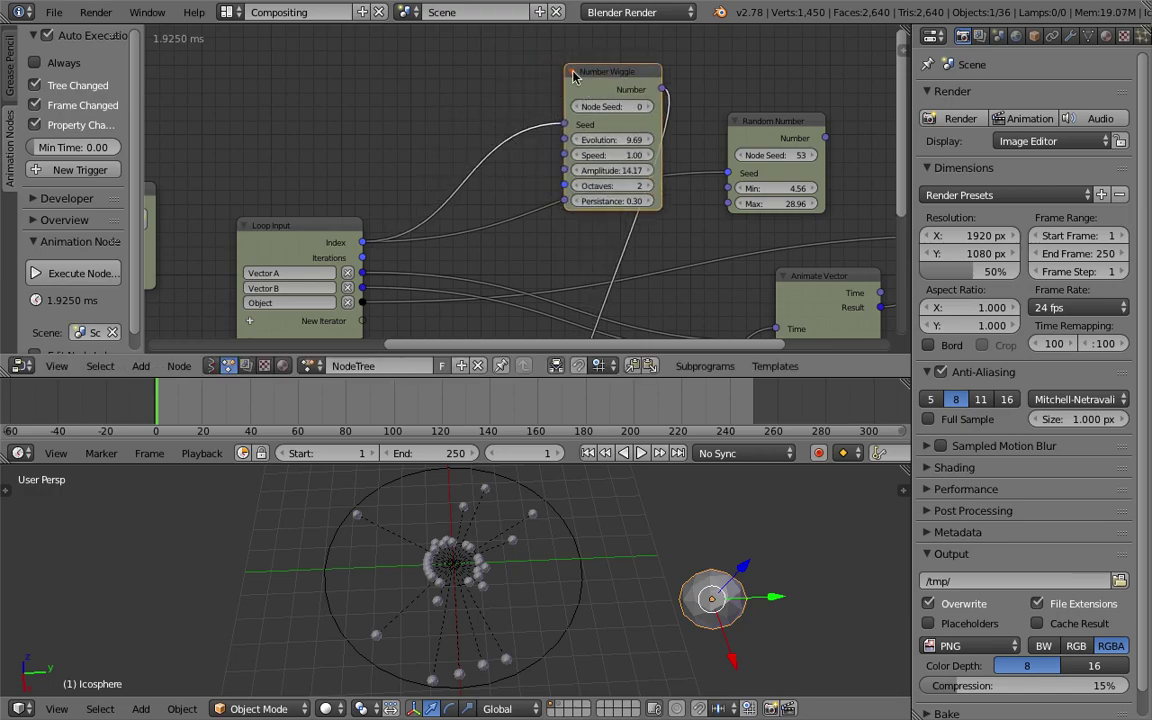
{"action": "left_click_drag", "start_coordinate": [573, 77], "coordinate": [457, 61]}
Step: Add a Math node set to Add beside Number Wiggle
{"action": "key", "text": "ctrl+a"}
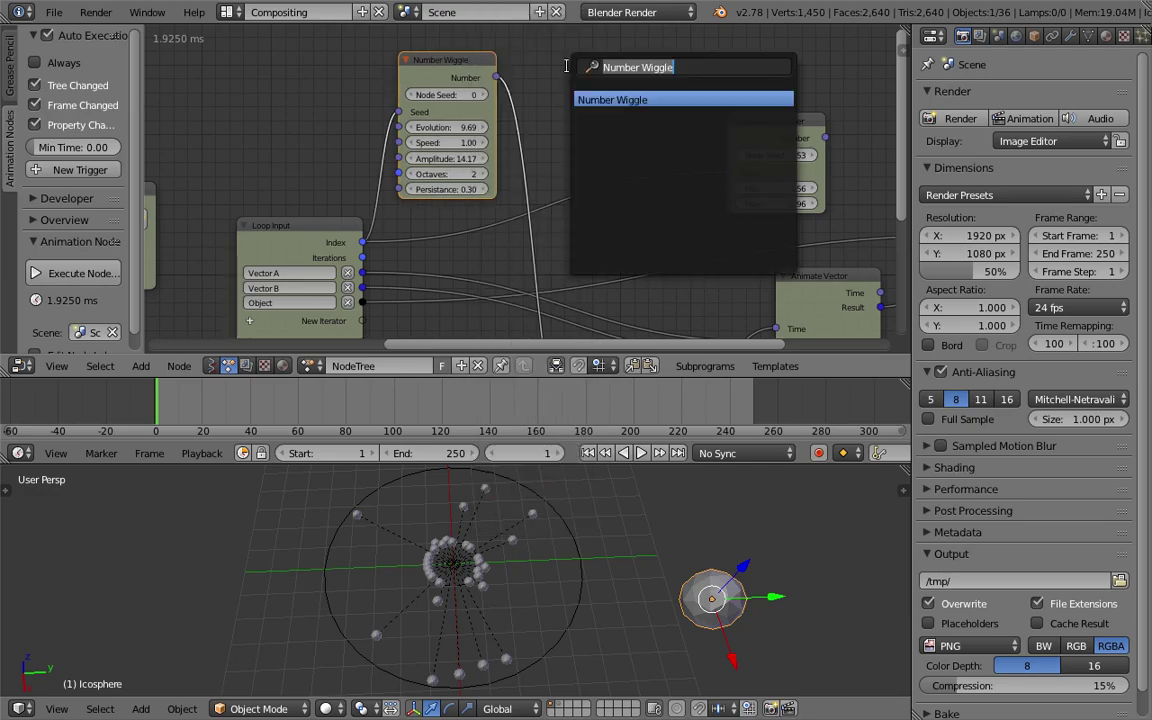
{"action": "type", "text": "math"}
{"action": "key", "text": "Down"}
{"action": "key", "text": "Down"}
{"action": "key", "text": "Down"}
{"action": "key", "text": "Down"}
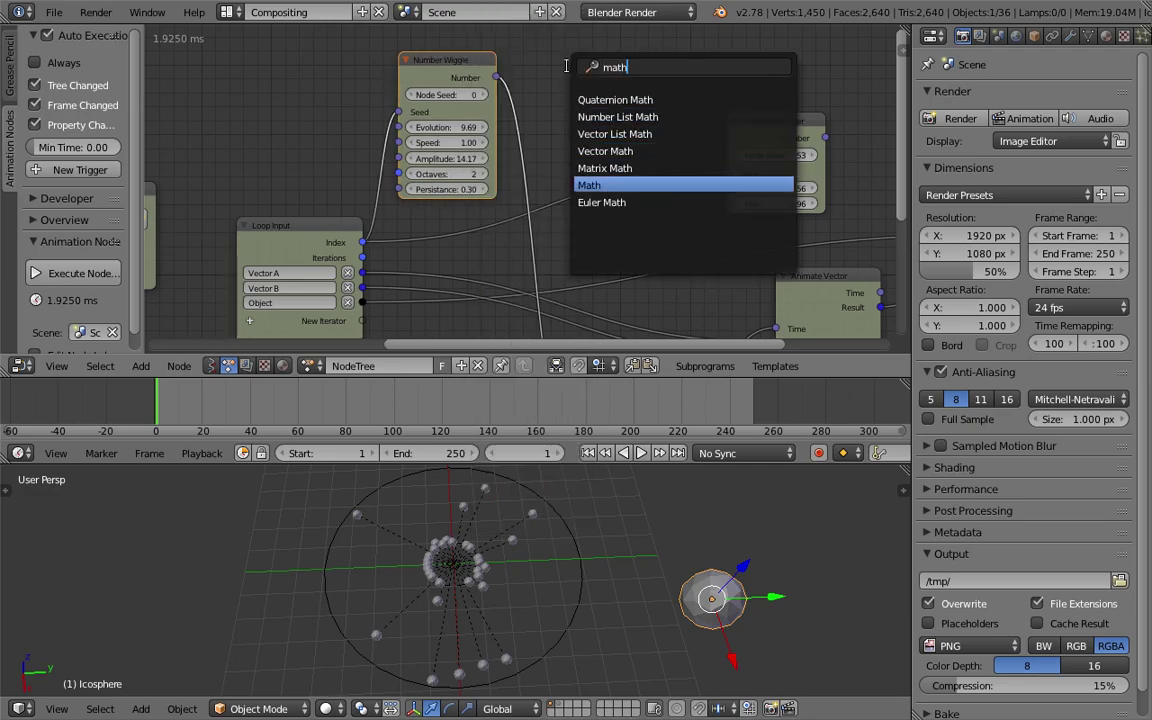
{"action": "key", "text": "Return"}
{"action": "left_click", "coordinate": [537, 87]}
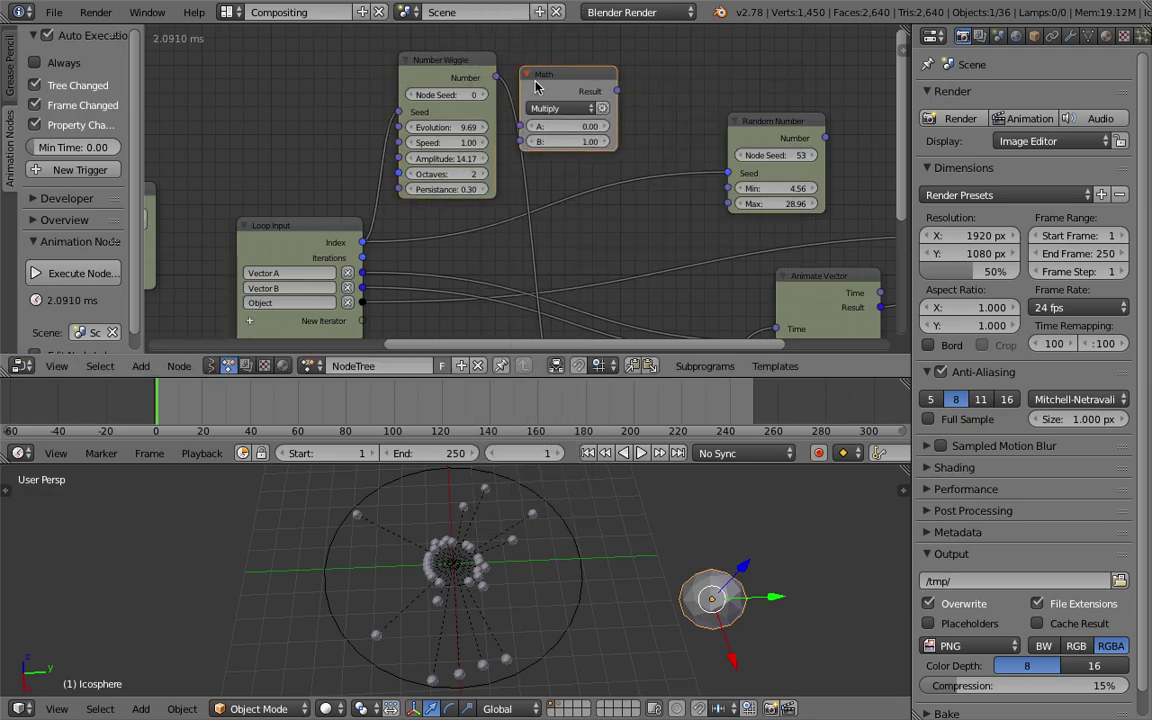
{"action": "left_click", "coordinate": [560, 108]}
{"action": "left_click", "coordinate": [505, 121]}
{"action": "key", "text": "g"}
{"action": "left_click", "coordinate": [528, 64]}
Step: Route Number Wiggle through the Math node into Delay Time, preview playback, and save
{"action": "left_click_drag", "start_coordinate": [496, 77], "coordinate": [547, 104]}
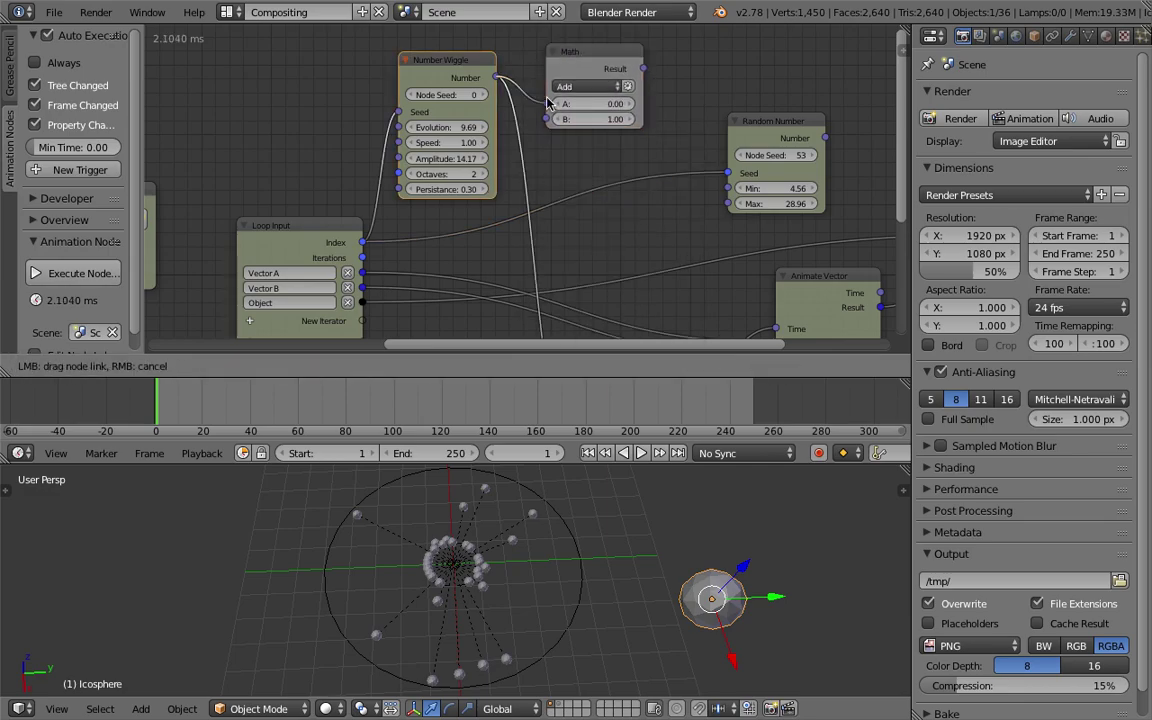
{"action": "scroll", "coordinate": [637, 80], "scroll_direction": "down", "scroll_amount": 2}
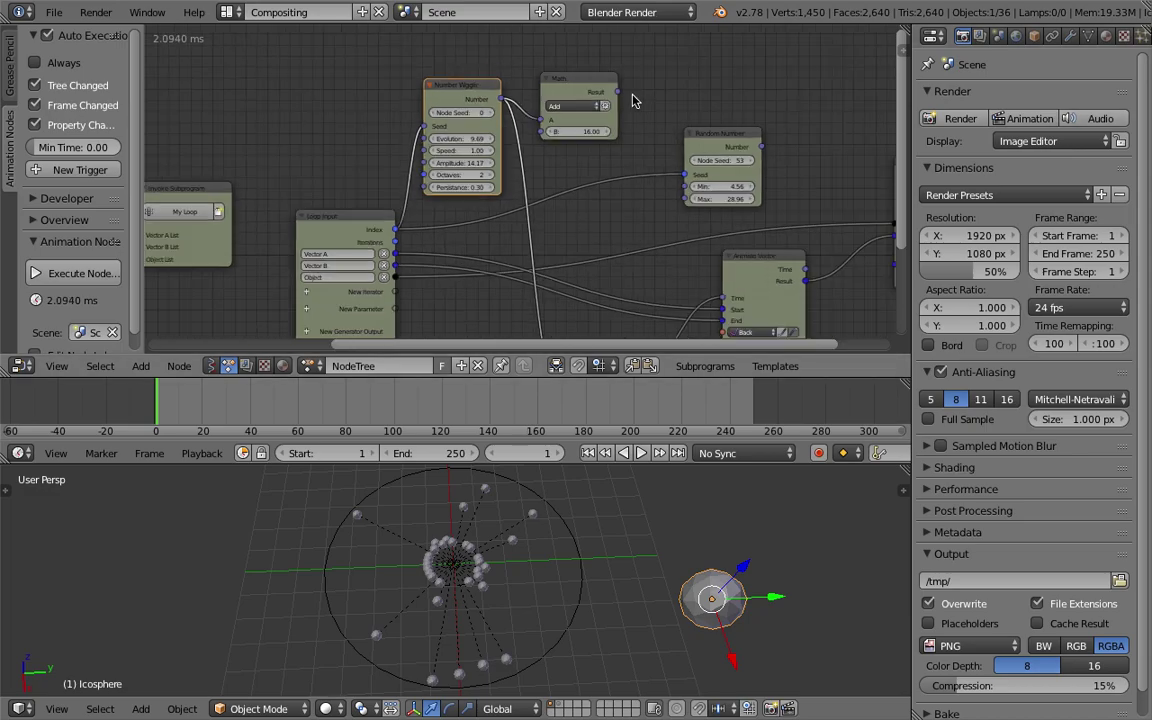
{"action": "mouse_move", "coordinate": [596, 60]}
{"action": "left_mouse_down"}
{"action": "mouse_move", "coordinate": [557, 333]}
{"action": "mouse_move", "coordinate": [548, 312]}
{"action": "left_mouse_up"}
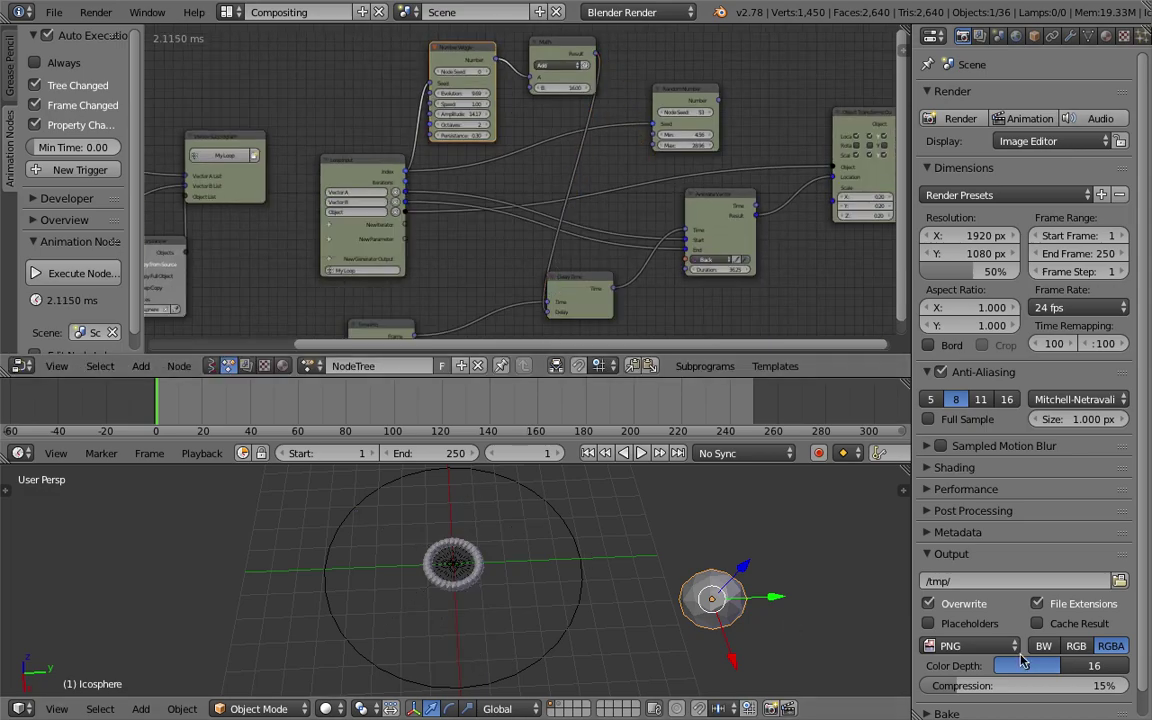
{"action": "left_click", "coordinate": [640, 453]}
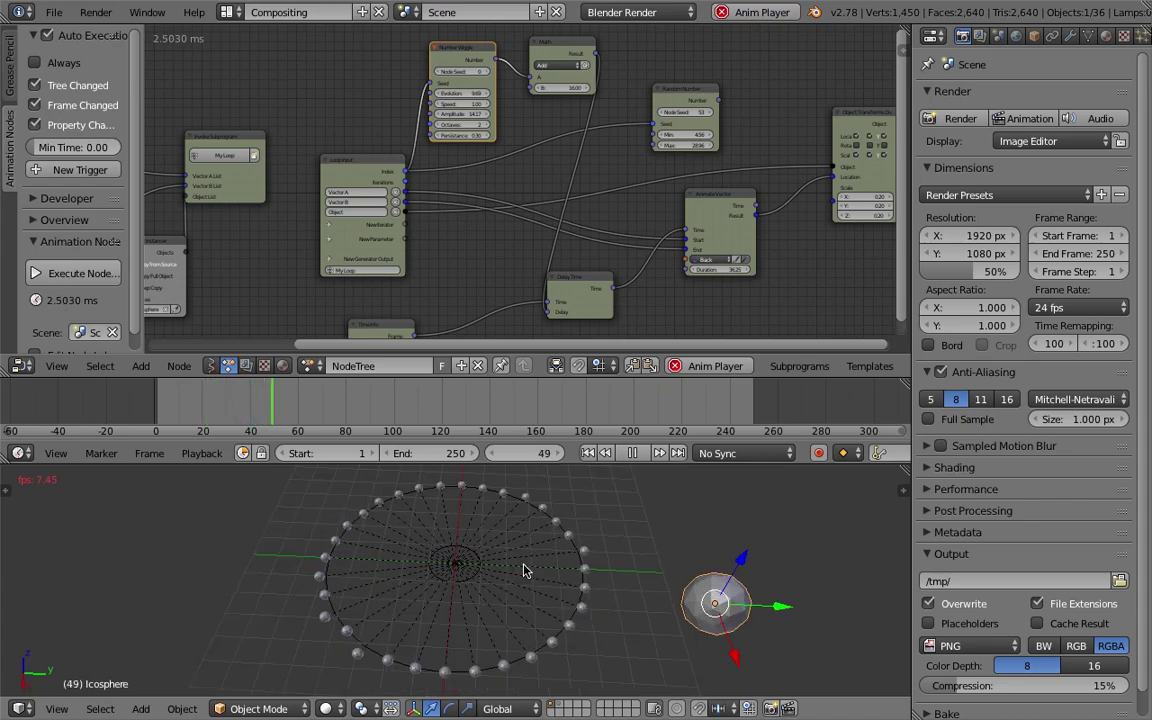
{"action": "key", "text": "ctrl+s"}
{"action": "left_click", "coordinate": [554, 490]}
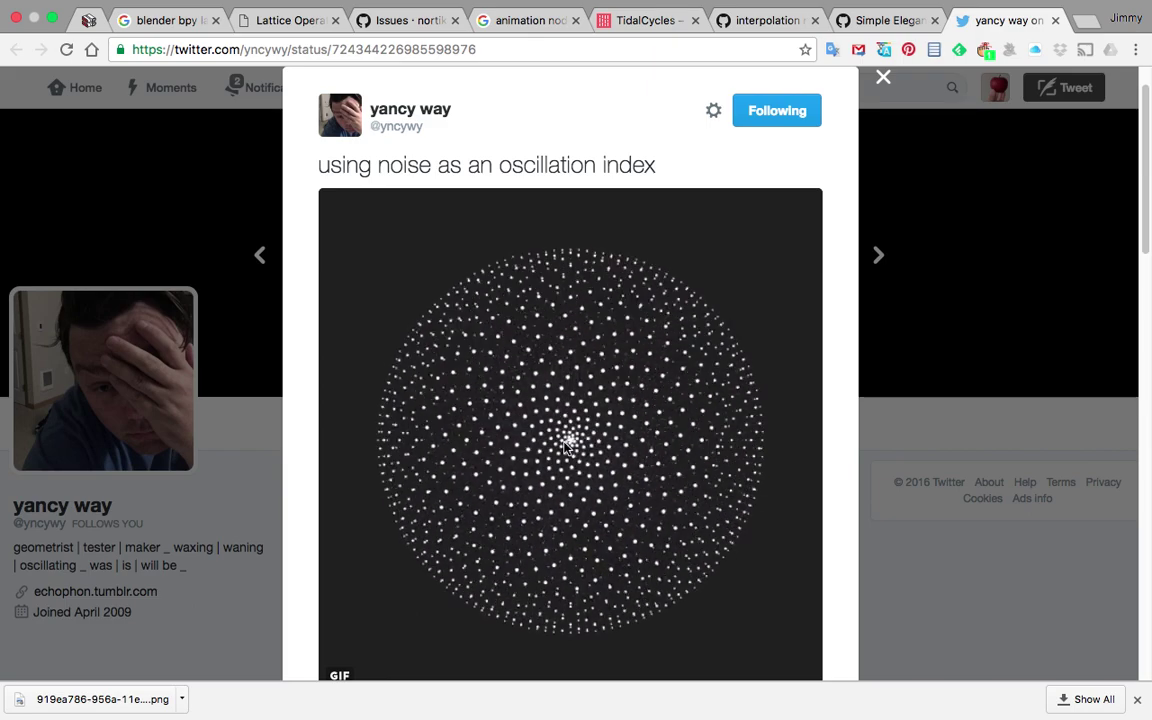
{"action": "key", "text": "ctrl+Right"}
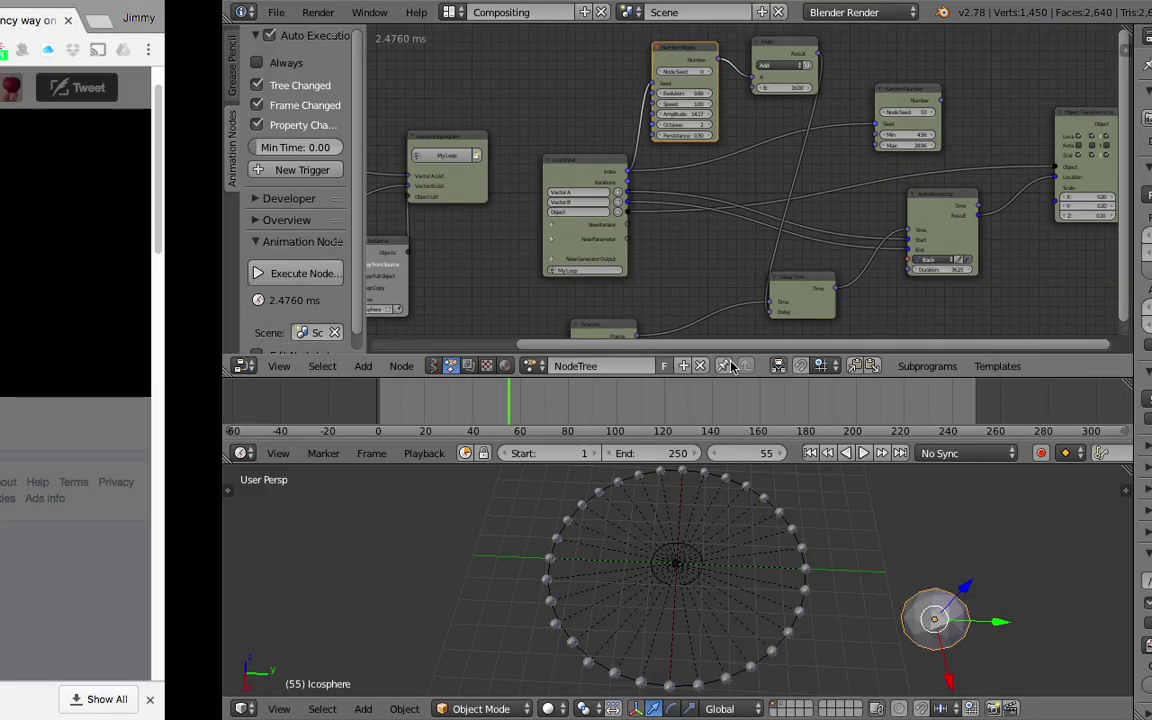
Step: Move the Object Transform node to the top right of the tree and save
{"action": "middle_click_drag", "start_coordinate": [700, 277], "coordinate": [553, 229]}
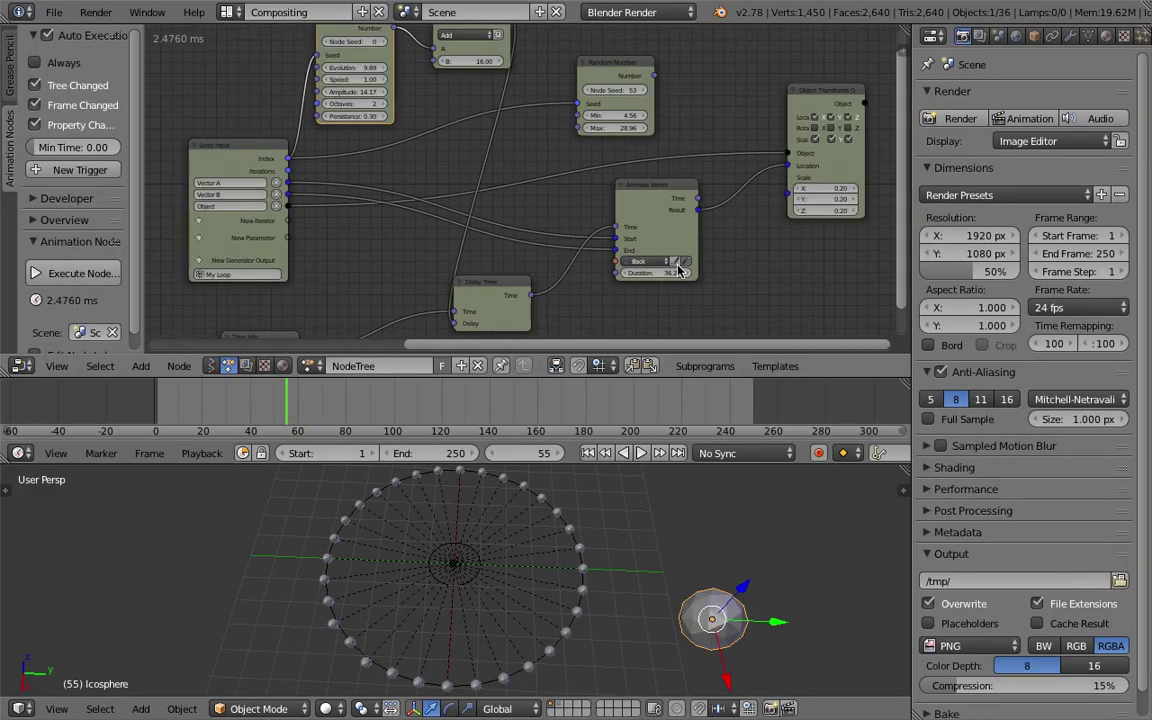
{"action": "left_click_drag", "start_coordinate": [687, 176], "coordinate": [767, 163]}
{"action": "left_click_drag", "start_coordinate": [690, 148], "coordinate": [726, 121]}
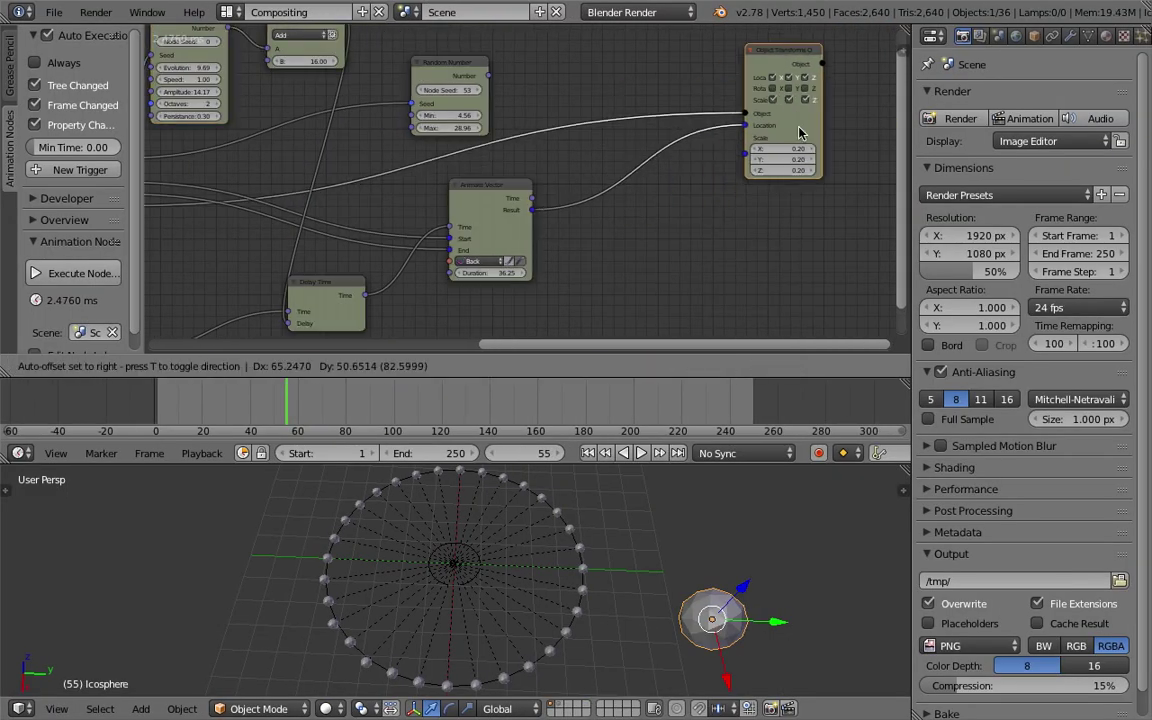
{"action": "key", "text": "ctrl+s"}
Step: Add and place an Animate Vector node found by searching 'animate'
{"action": "key", "text": "shift+a"}
{"action": "left_click", "coordinate": [704, 209]}
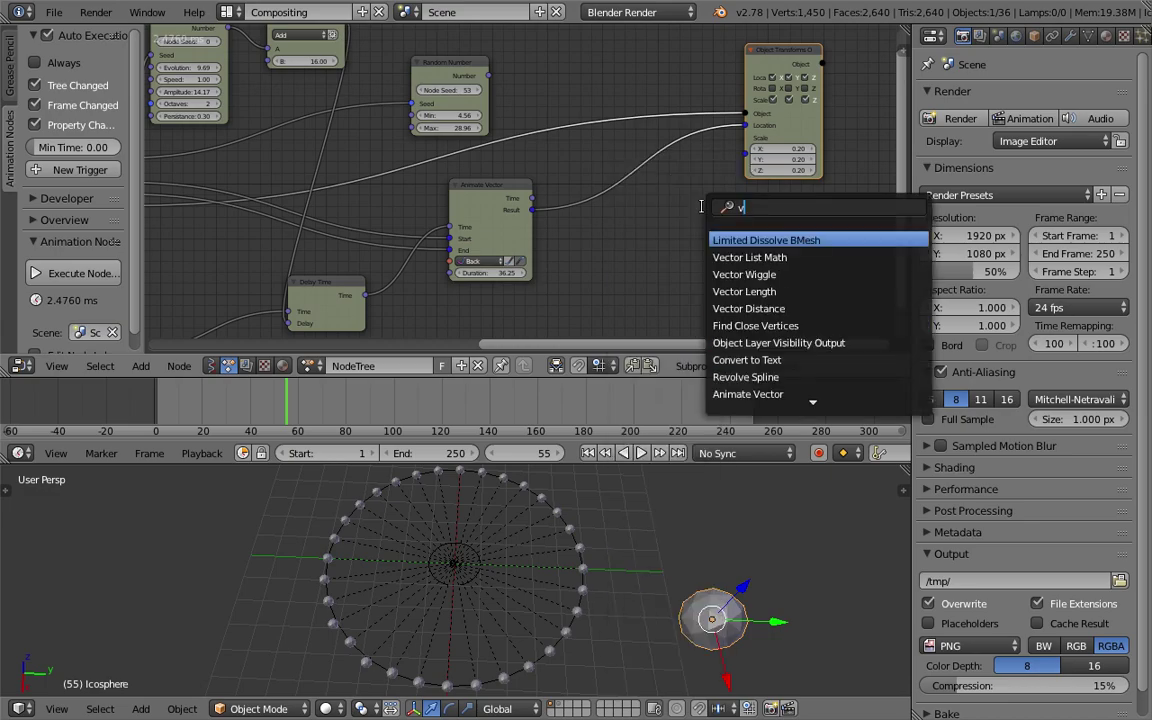
{"action": "type", "text": "vector anim"}
{"action": "key", "text": "BackSpace"}
{"action": "key", "text": "BackSpace"}
{"action": "key", "text": "BackSpace"}
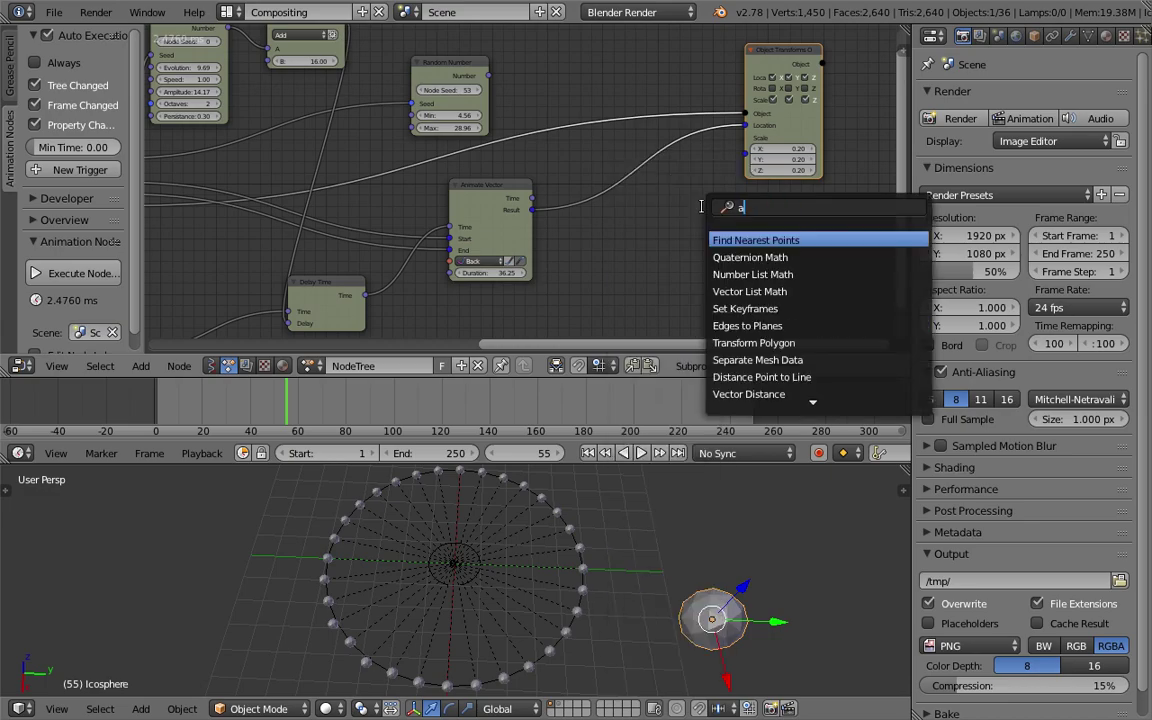
{"action": "type", "text": "animate"}
{"action": "key", "text": "Down"}
{"action": "key", "text": "Return"}
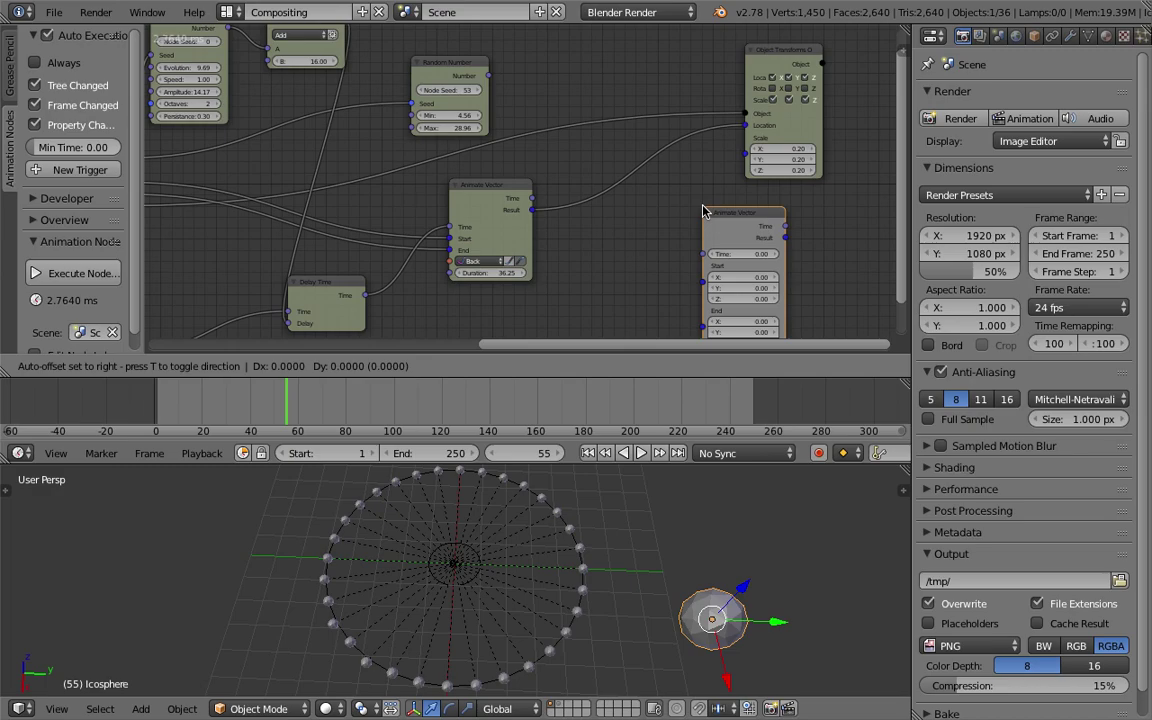
{"action": "left_click", "coordinate": [631, 208]}
Step: Add and place an Animate Float node found by searching 'anima'
{"action": "key", "text": "shift+a"}
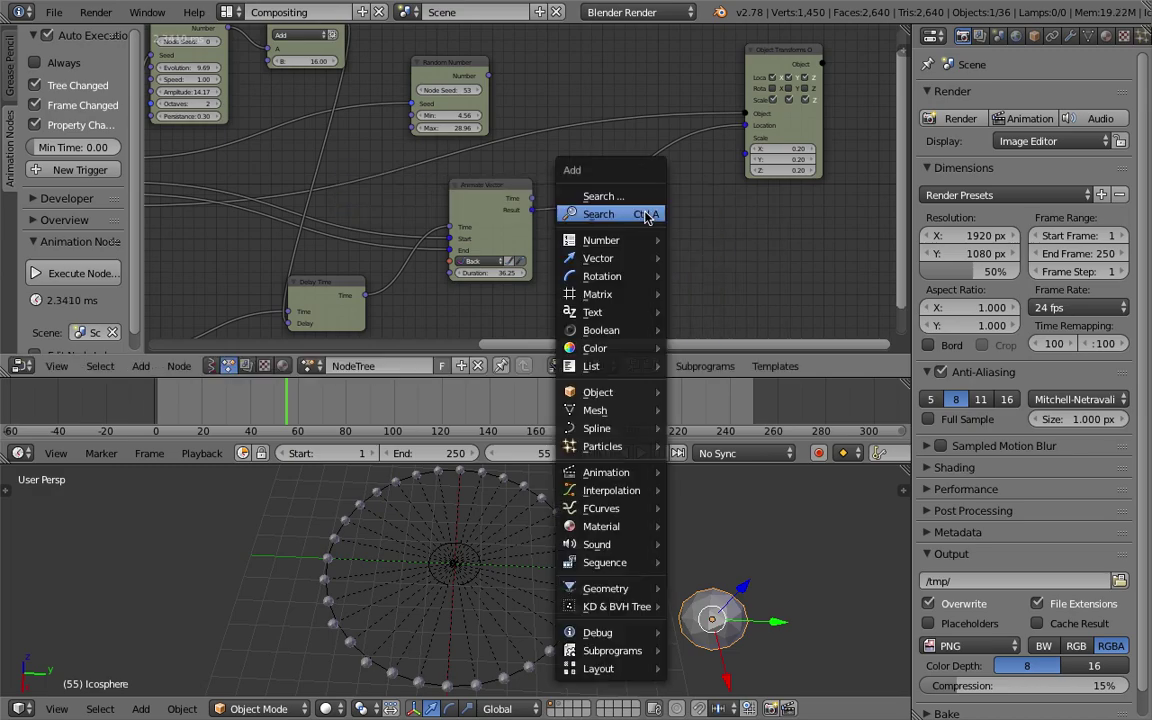
{"action": "left_click", "coordinate": [640, 213]}
{"action": "type", "text": "anima"}
{"action": "key", "text": "Down"}
{"action": "key", "text": "Down"}
{"action": "key", "text": "Down"}
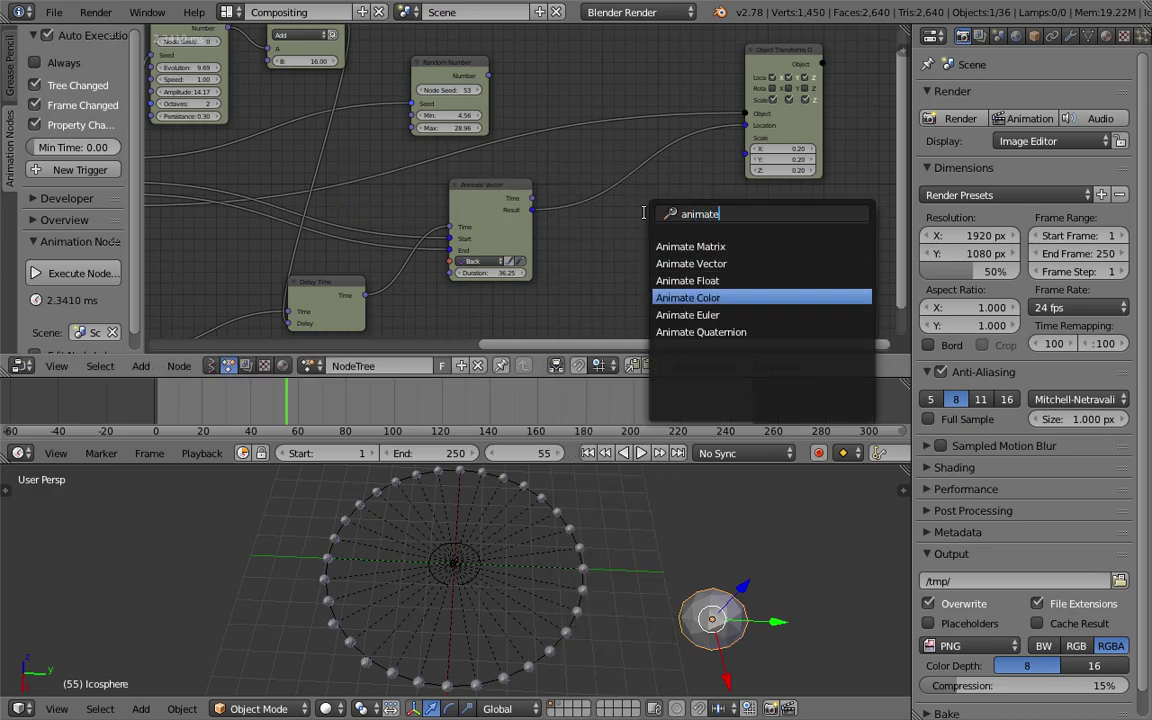
{"action": "key", "text": "Up"}
{"action": "key", "text": "Up"}
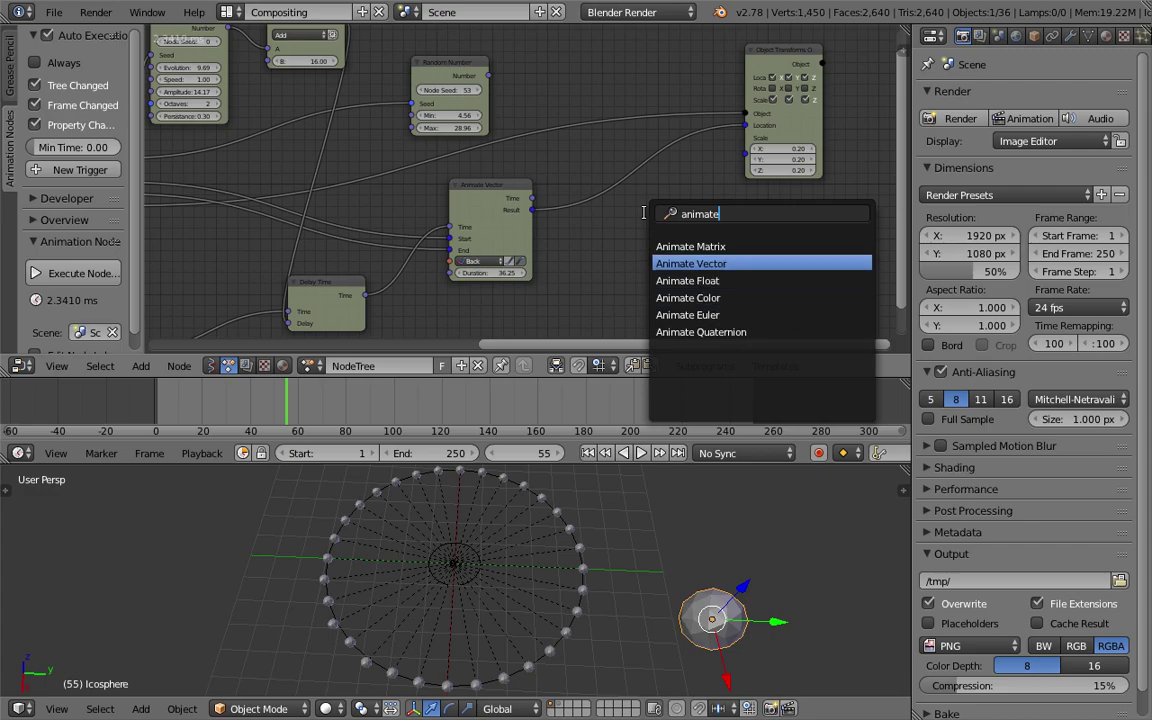
{"action": "key", "text": "Down"}
{"action": "key", "text": "Down"}
{"action": "key", "text": "Down"}
{"action": "key", "text": "Up"}
{"action": "key", "text": "Up"}
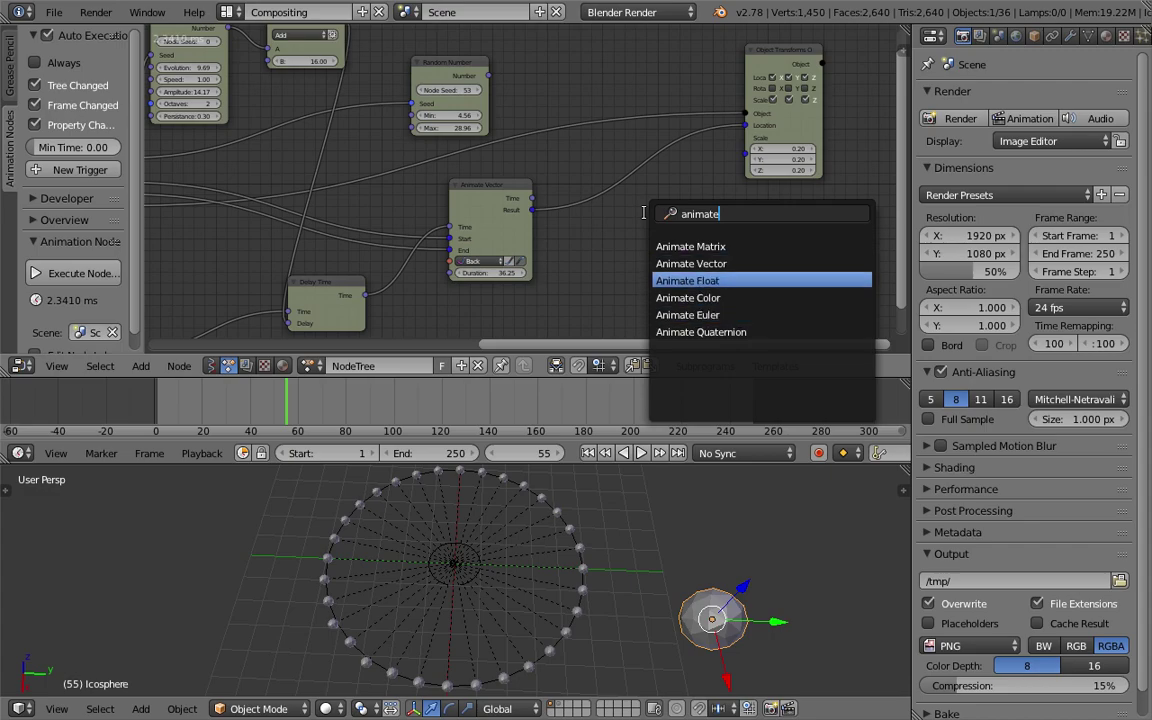
{"action": "key", "text": "Return"}
{"action": "left_click", "coordinate": [645, 215]}
{"action": "scroll", "coordinate": [630, 162], "scroll_direction": "up", "scroll_amount": 2}
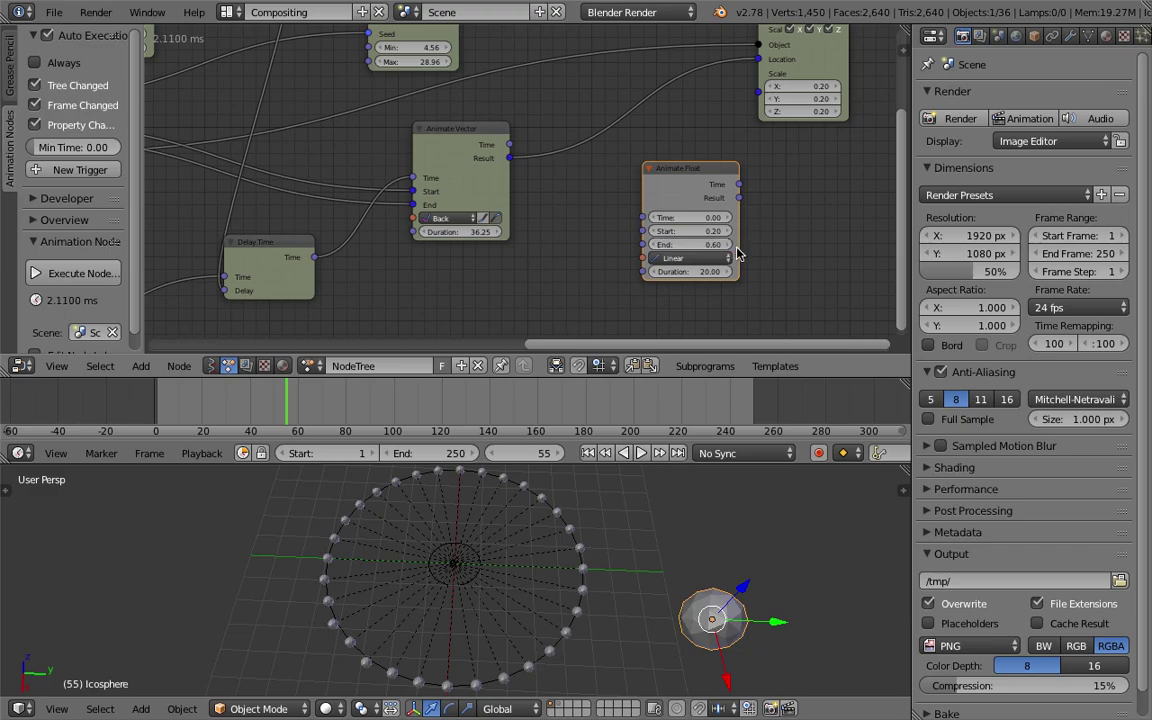
Step: Feed Delay Time's Time into Animate Float's Time and set the Duration to 40
{"action": "scroll", "coordinate": [763, 252], "scroll_direction": "down", "scroll_amount": 1}
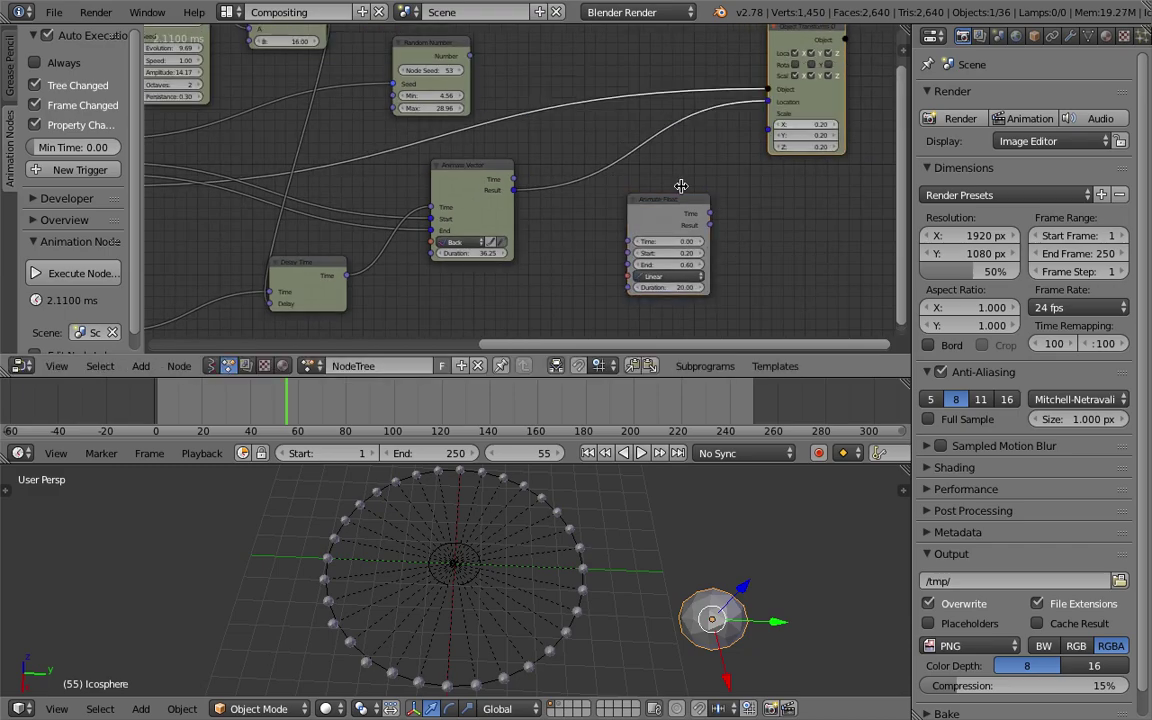
{"action": "middle_click_drag", "start_coordinate": [586, 239], "coordinate": [610, 243]}
{"action": "key", "text": "ctrl+s"}
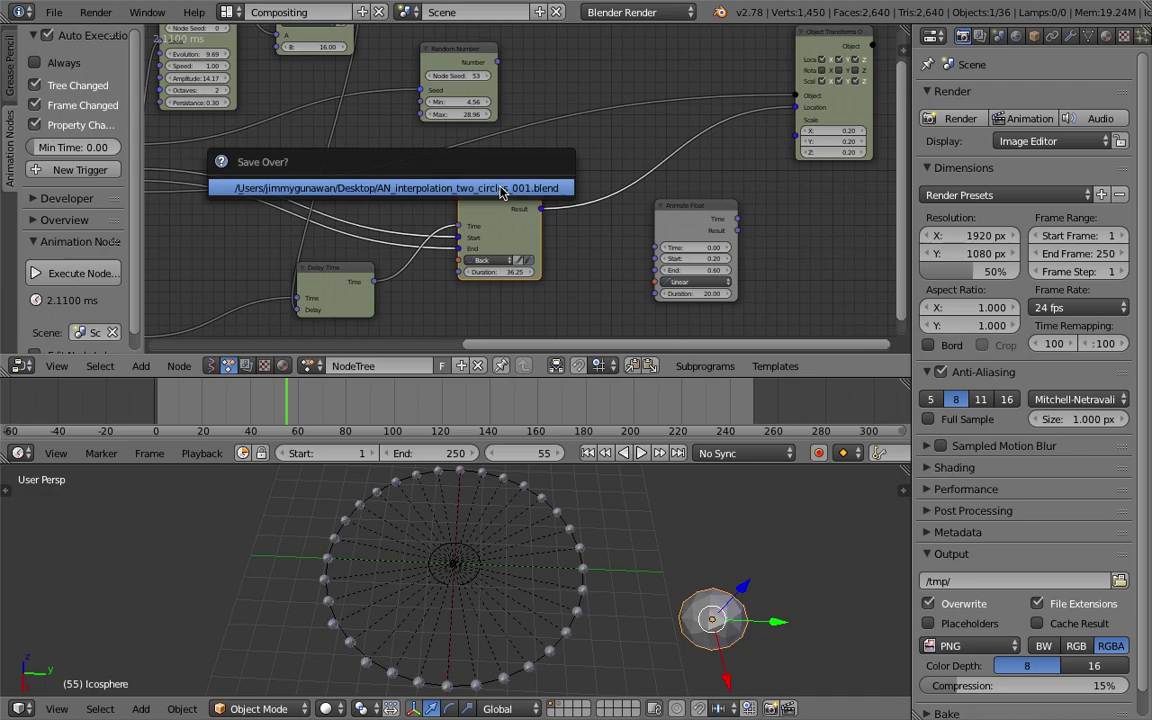
{"action": "left_click_drag", "start_coordinate": [373, 281], "coordinate": [585, 260]}
{"action": "left_click_drag", "start_coordinate": [657, 248], "coordinate": [658, 248]}
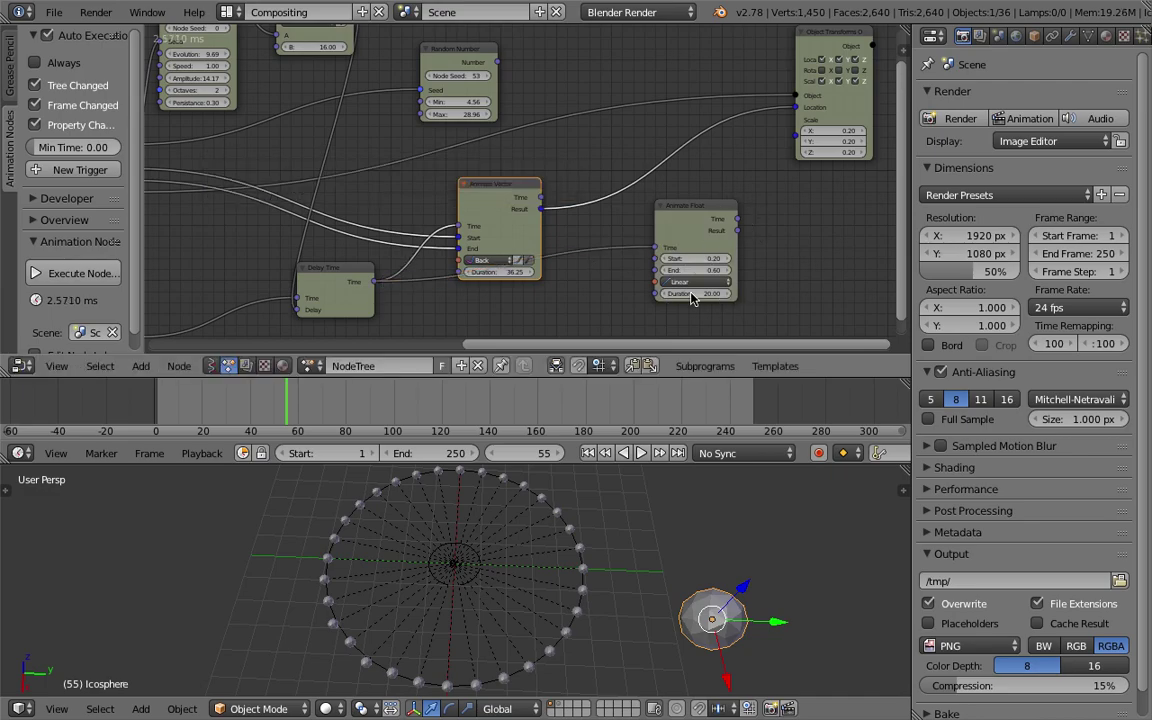
{"action": "key", "text": "Return"}
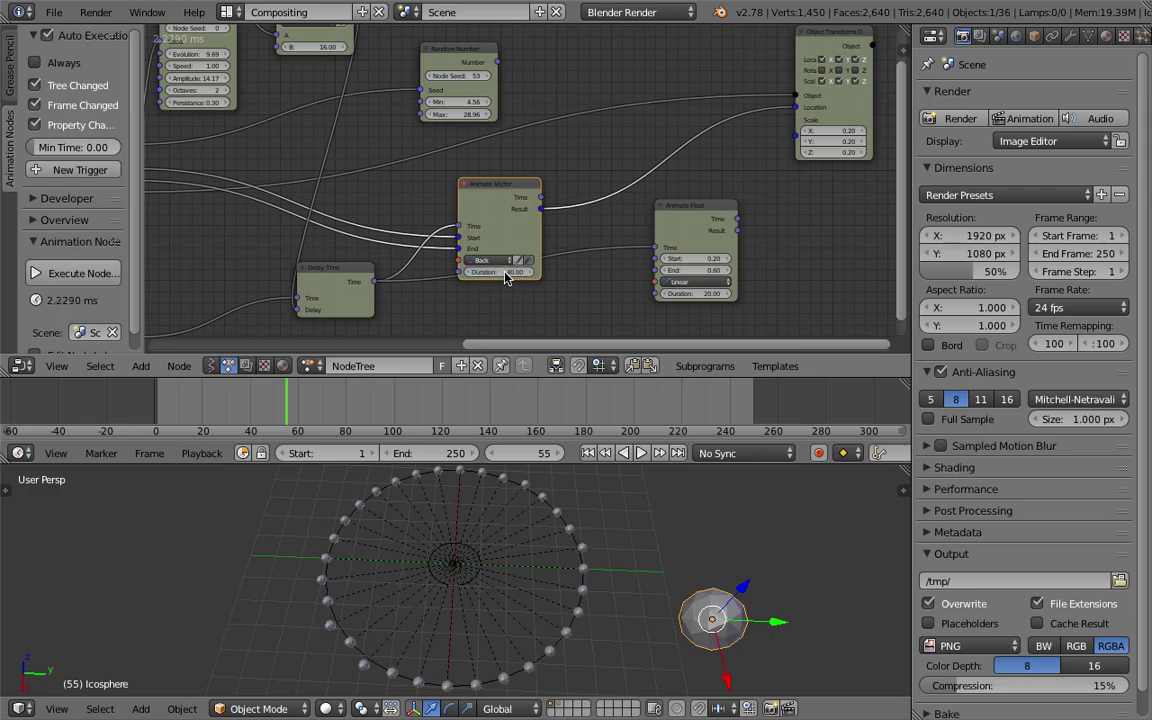
Step: Give Animate Float Back easing and drive Object Transform's Scale with its Result
{"action": "left_click", "coordinate": [708, 283]}
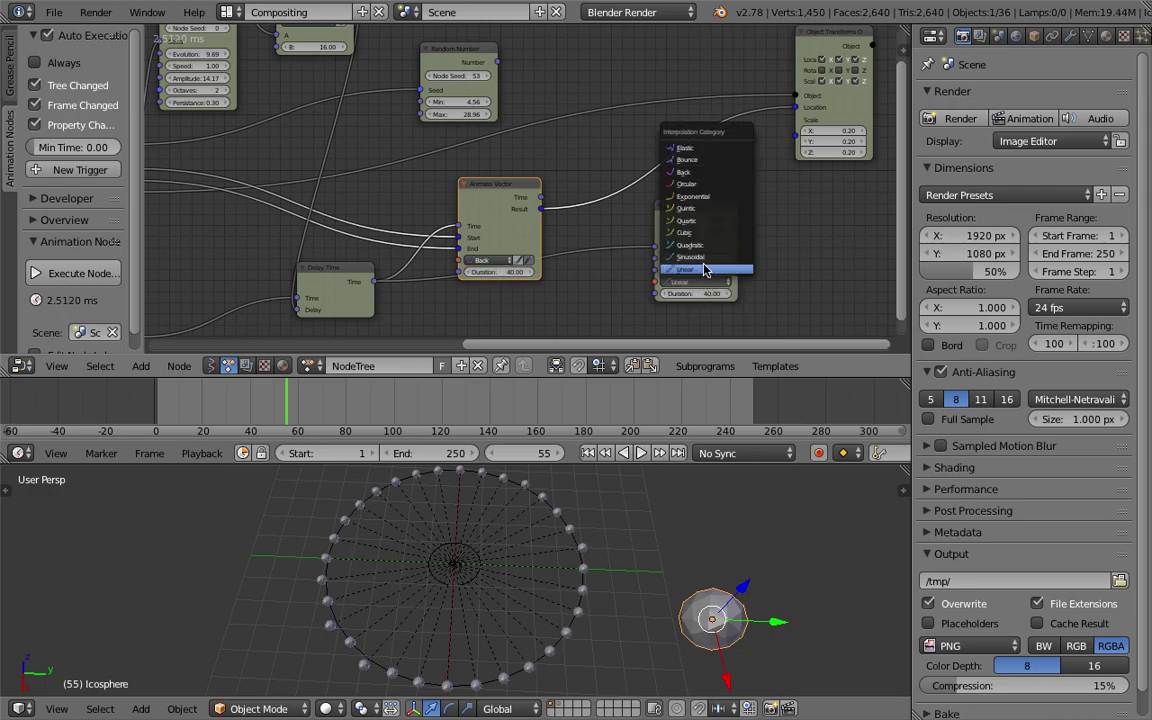
{"action": "left_click", "coordinate": [707, 161]}
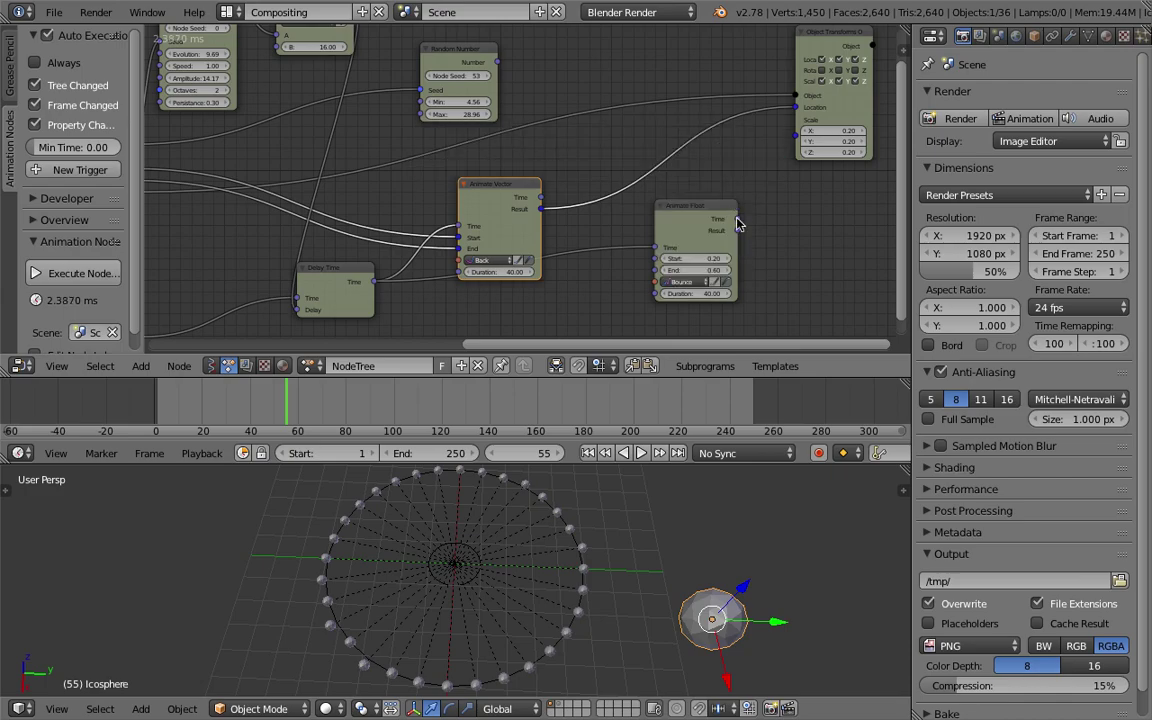
{"action": "left_click", "coordinate": [703, 284]}
{"action": "left_click", "coordinate": [700, 158]}
{"action": "left_click_drag", "start_coordinate": [741, 233], "coordinate": [776, 184]}
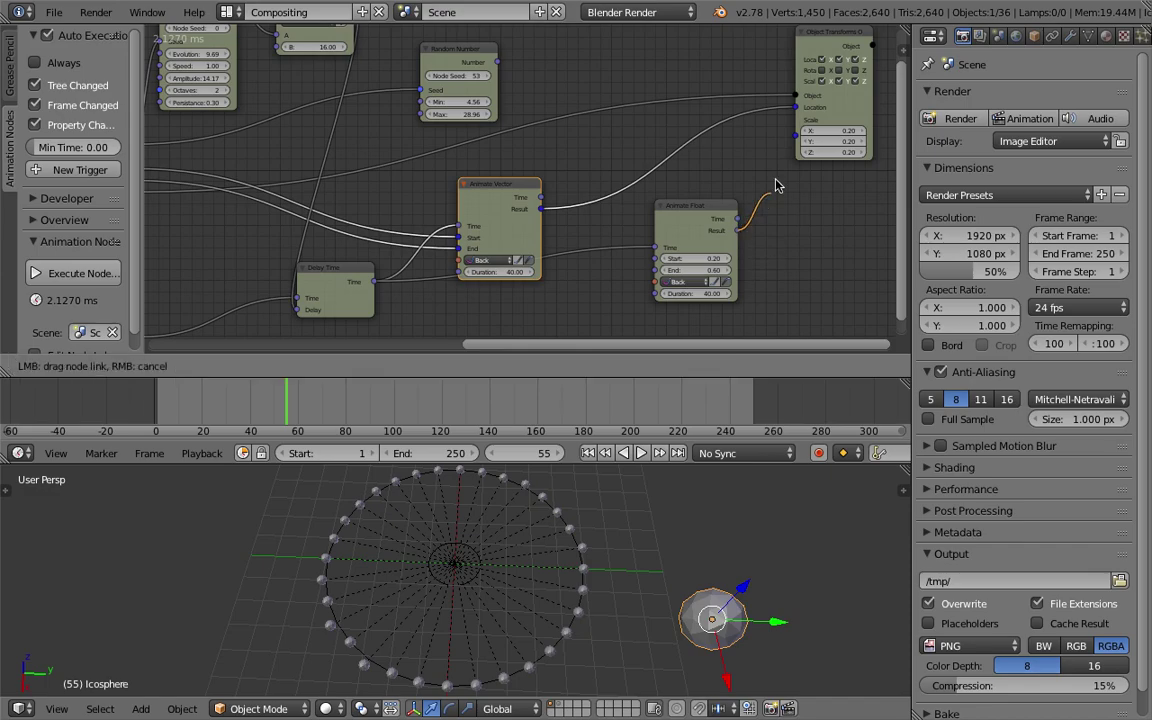
{"action": "left_click_drag", "start_coordinate": [800, 140], "coordinate": [800, 140]}
{"action": "left_click_drag", "start_coordinate": [692, 113], "coordinate": [800, 158]}
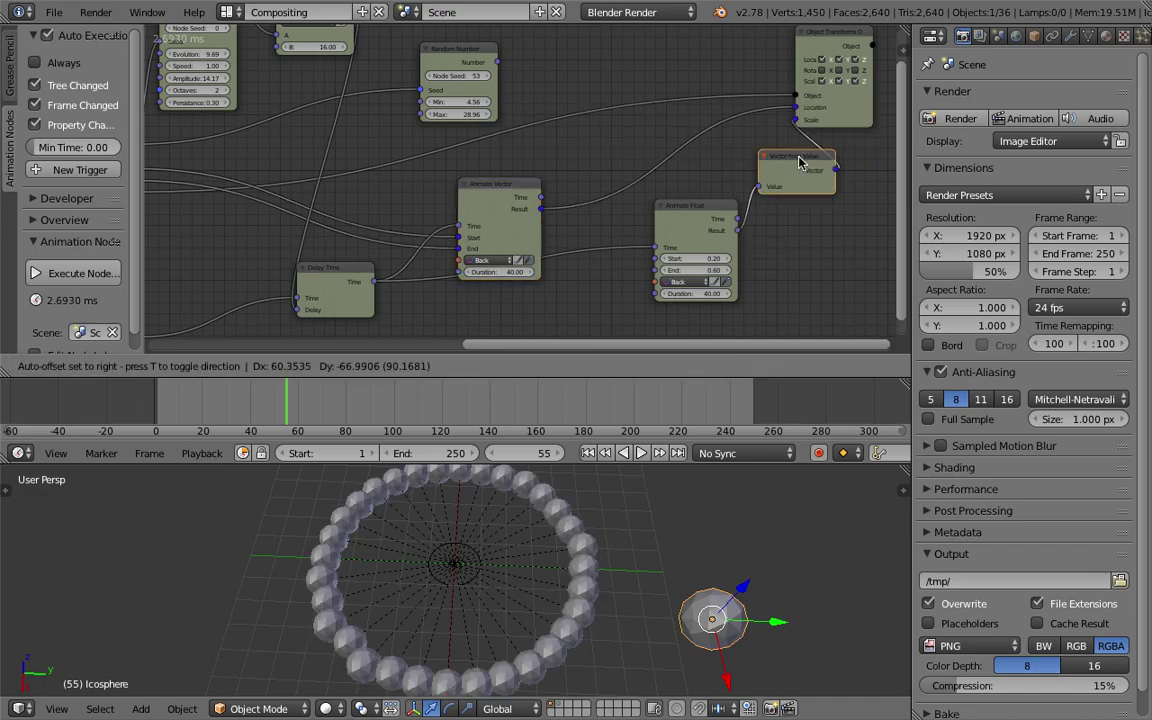
Step: Preview playback while retuning Animate Float to run from 0.44 to 0.30
{"action": "left_click", "coordinate": [588, 453]}
{"action": "left_click", "coordinate": [641, 453]}
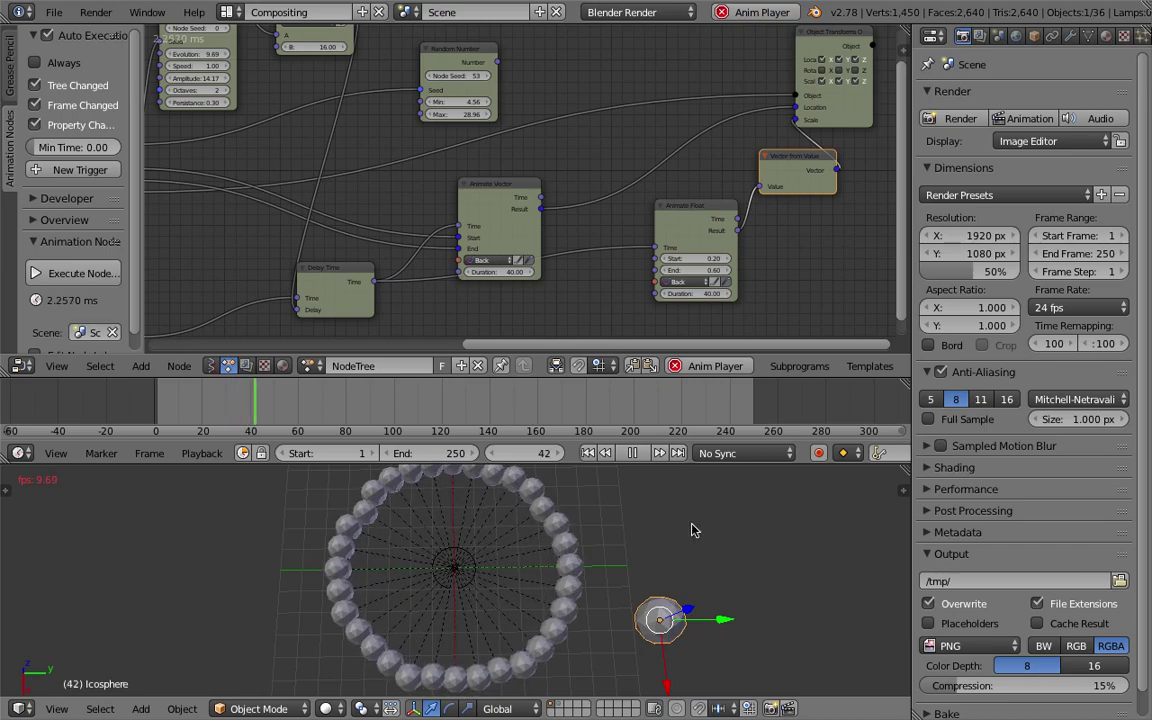
{"action": "left_click", "coordinate": [588, 453]}
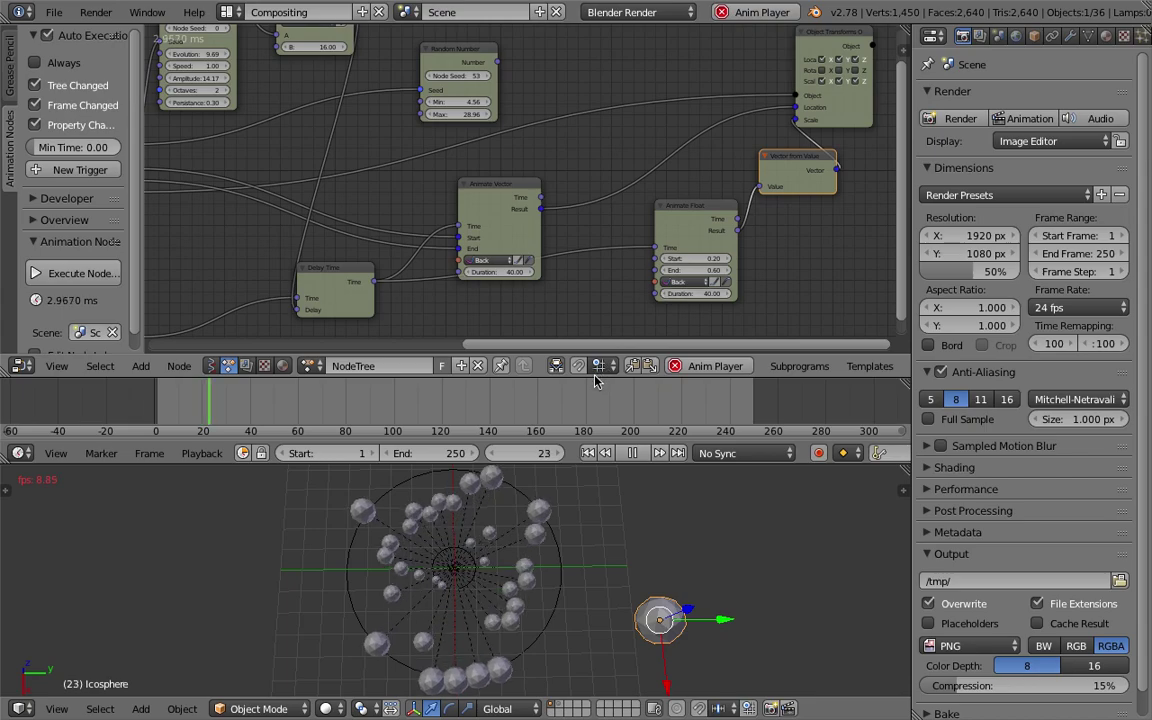
{"action": "key", "text": "shift+Left"}
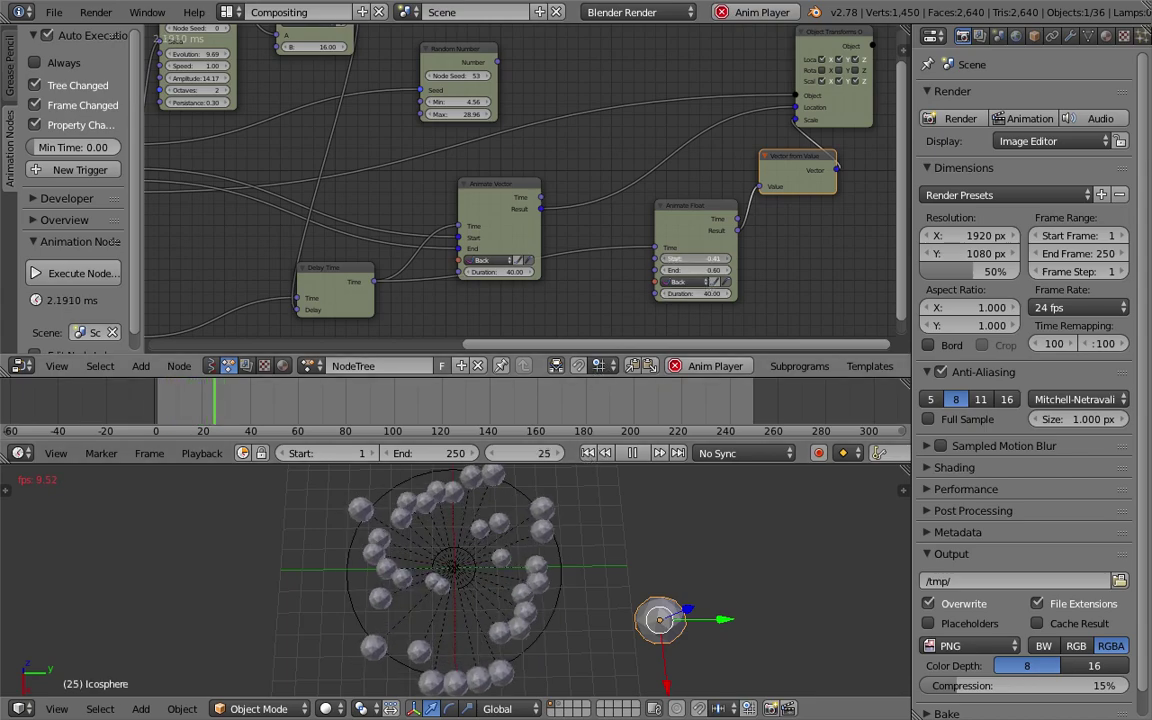
{"action": "mouse_move", "coordinate": [703, 275]}
{"action": "left_mouse_down"}
{"action": "mouse_move", "coordinate": [670, 275]}
{"action": "mouse_move", "coordinate": [705, 270]}
{"action": "mouse_move", "coordinate": [649, 335]}
{"action": "left_mouse_up"}
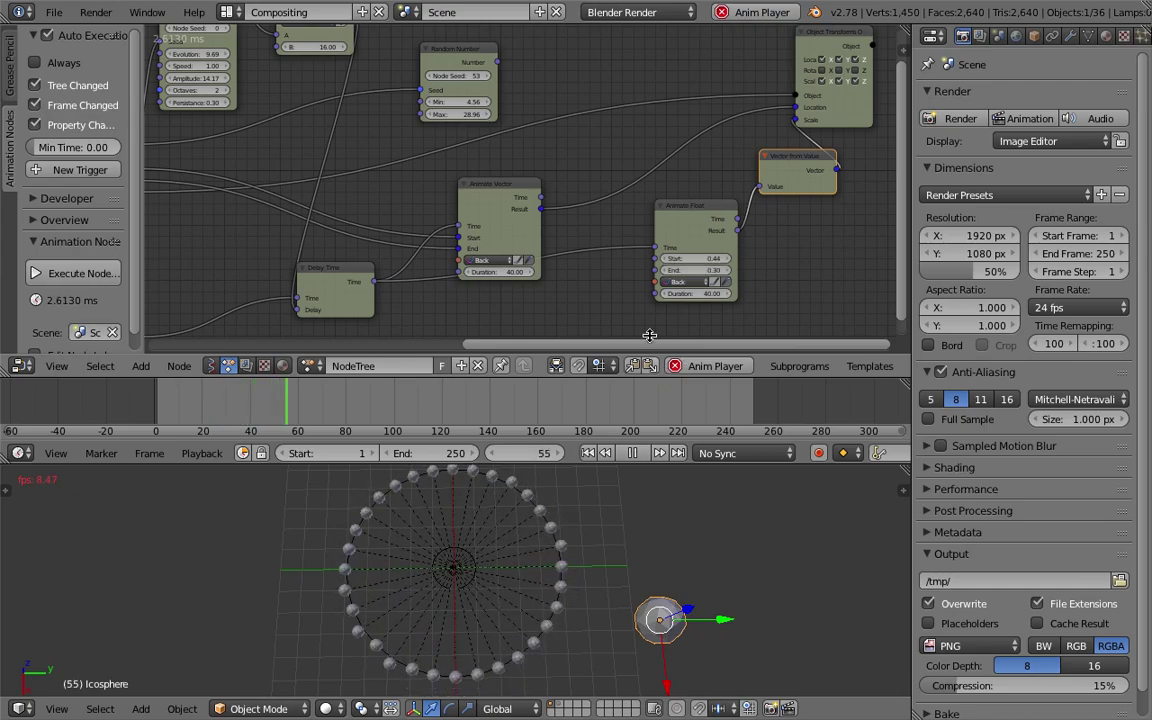
{"action": "left_click", "coordinate": [588, 453]}
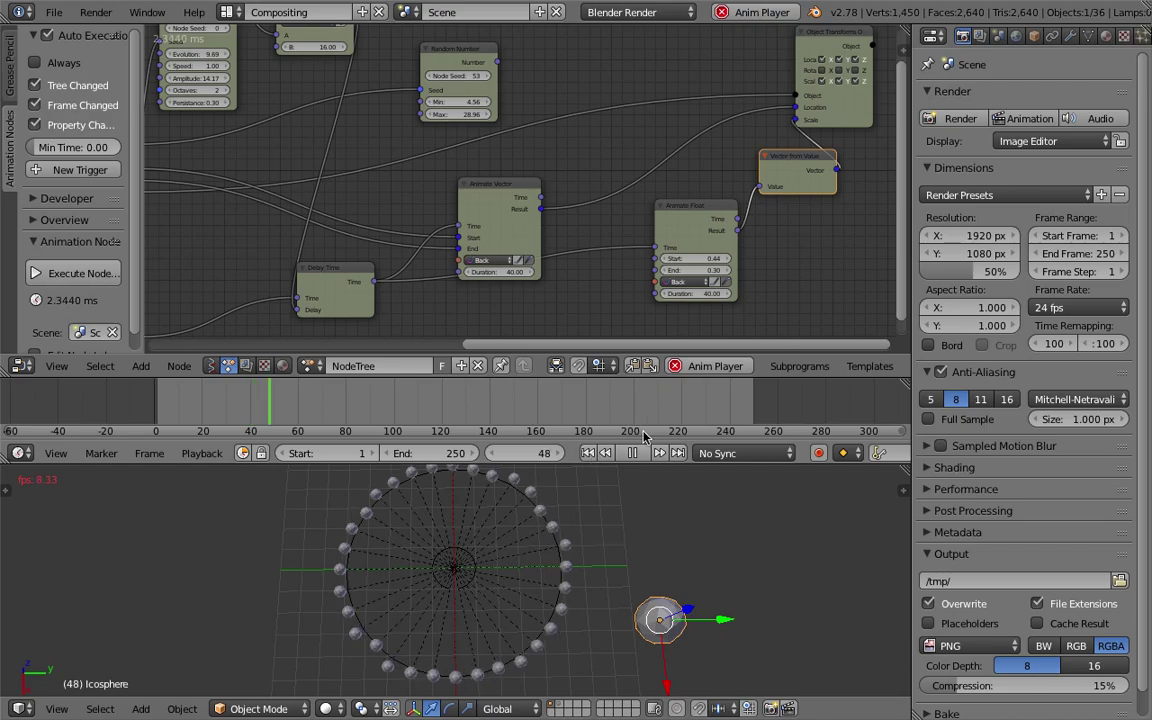
{"action": "key", "text": "alt+a"}
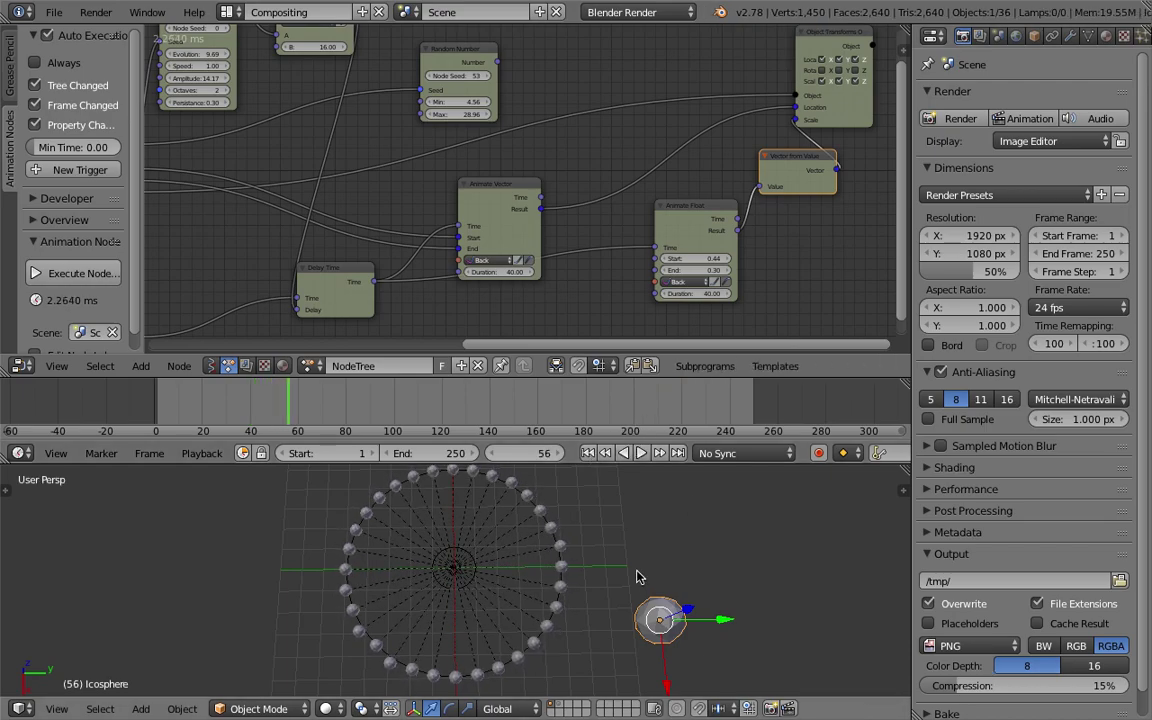
Step: Enlarge the timeline and create a new Sverchok node tree
{"action": "scroll", "coordinate": [627, 532], "scroll_direction": "down", "scroll_amount": 1}
{"action": "scroll", "coordinate": [622, 535], "scroll_direction": "down", "scroll_amount": 2}
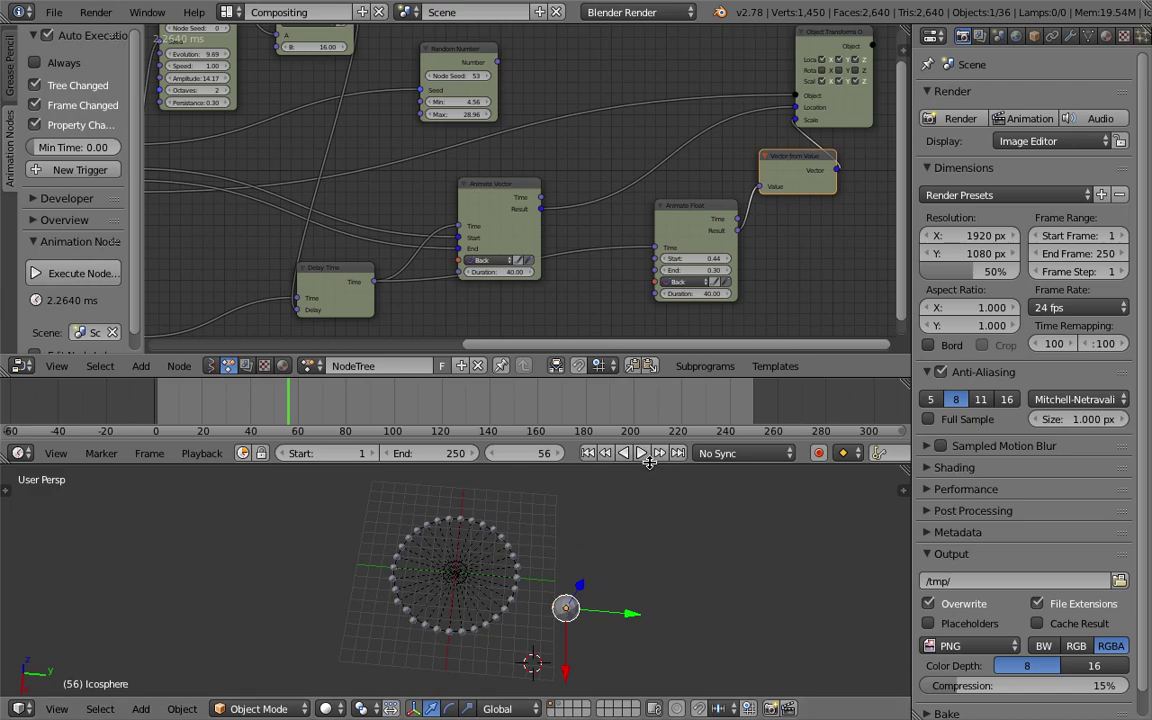
{"action": "mouse_move", "coordinate": [649, 463]}
{"action": "left_mouse_down"}
{"action": "mouse_move", "coordinate": [583, 370]}
{"action": "mouse_move", "coordinate": [660, 458]}
{"action": "left_mouse_up"}
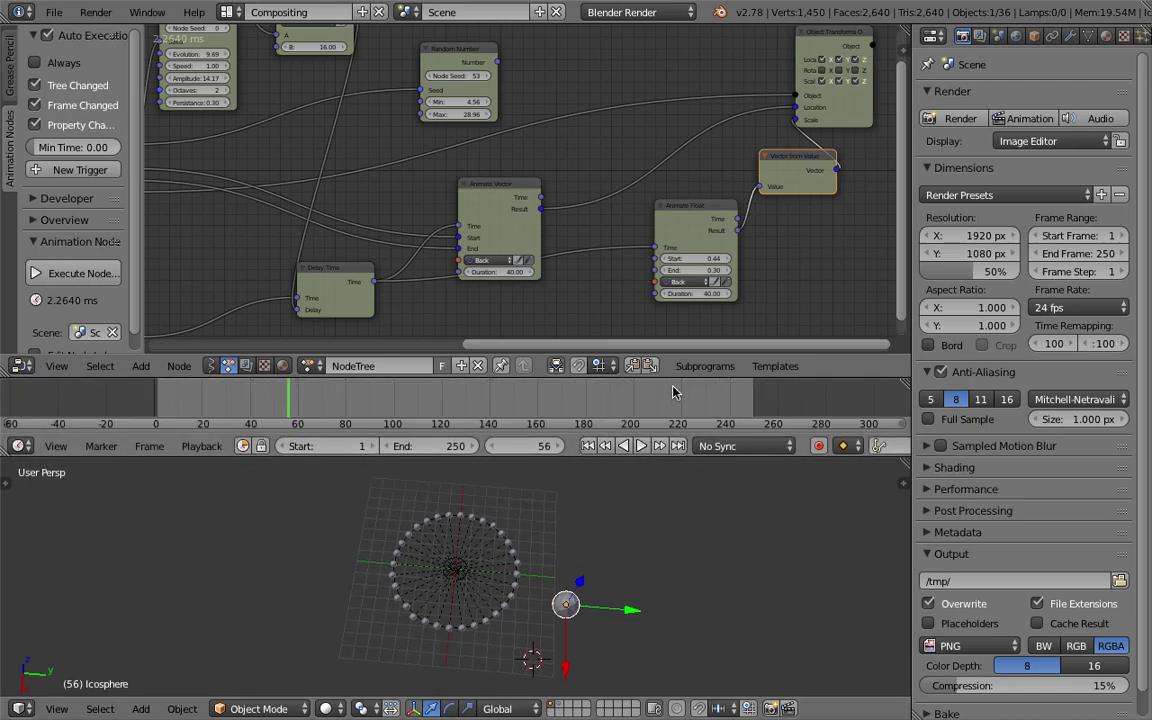
{"action": "left_click_drag", "start_coordinate": [676, 377], "coordinate": [679, 345]}
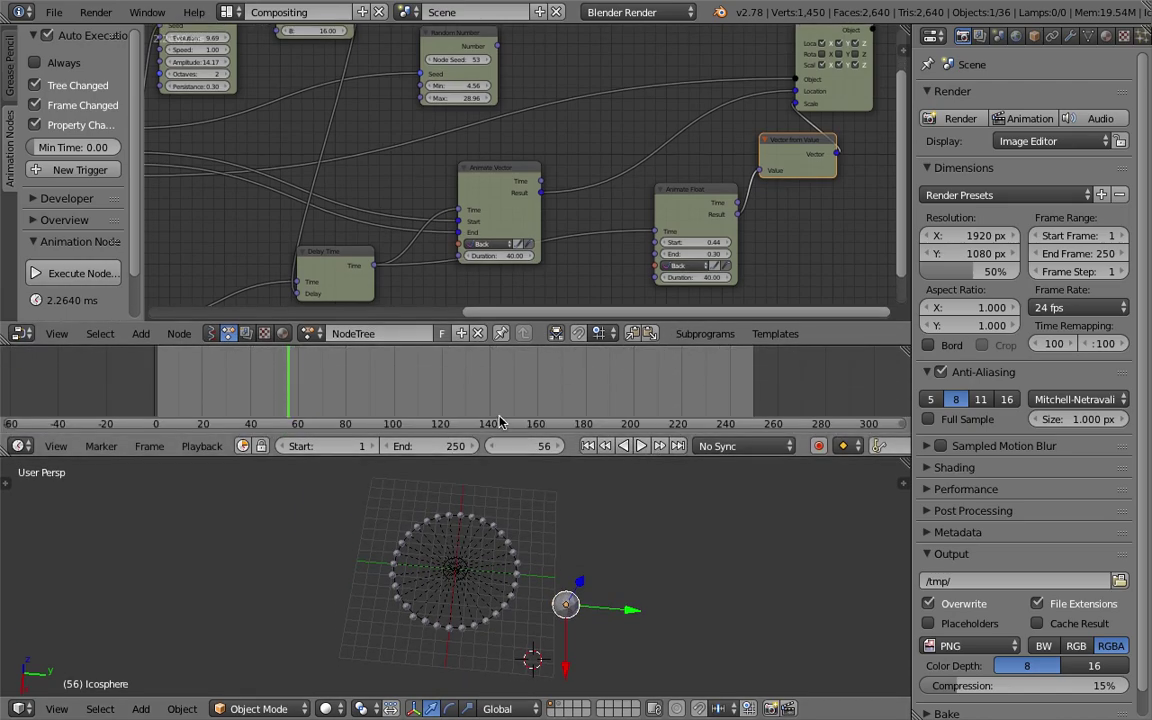
{"action": "left_click", "coordinate": [214, 333]}
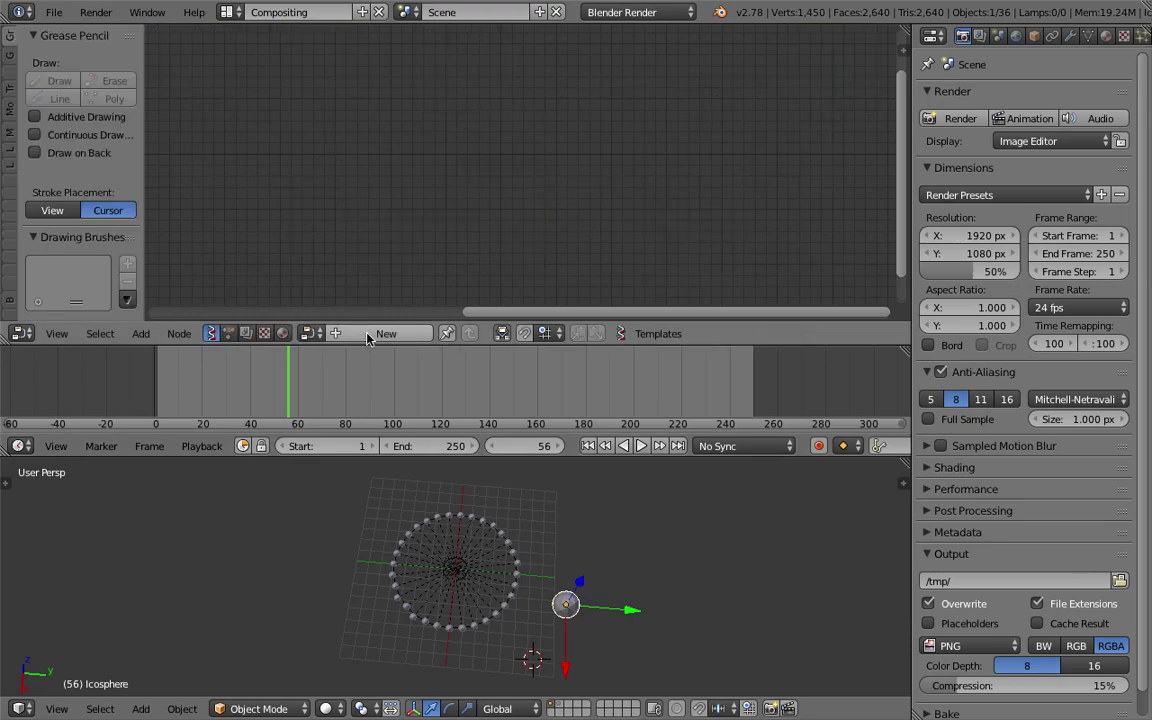
{"action": "left_click", "coordinate": [370, 333]}
Step: Add a Scripted Node and load spiral_fib.py into it
{"action": "key", "text": "ctrl+a"}
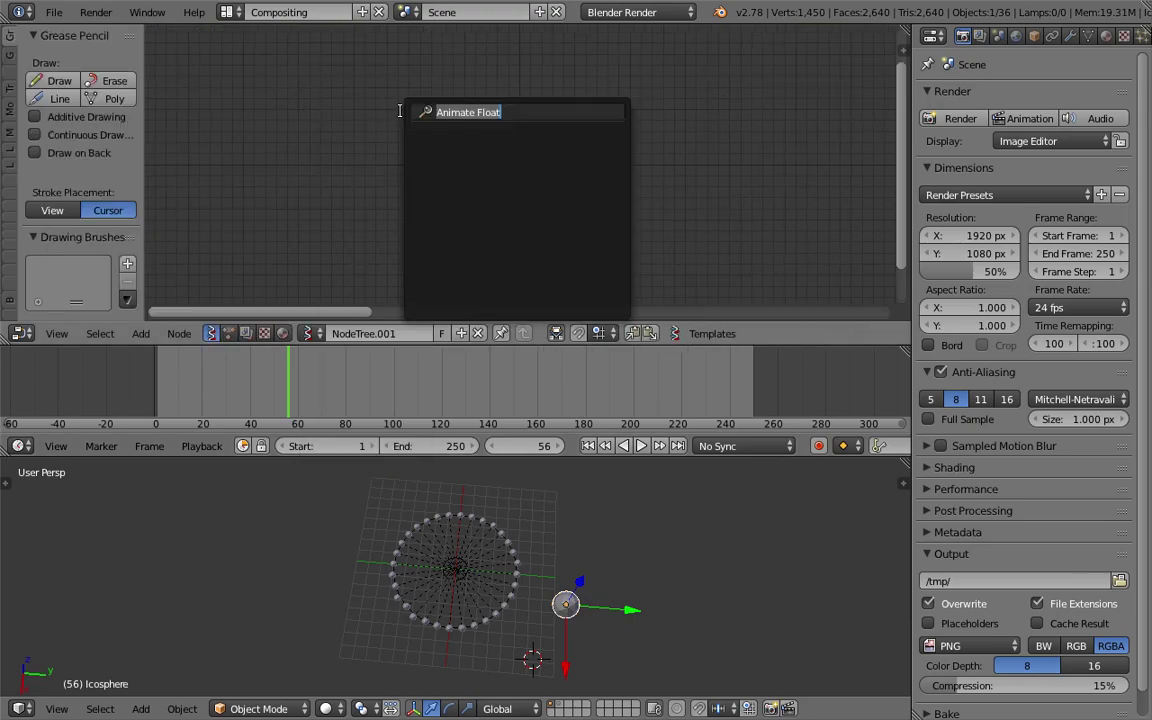
{"action": "type", "text": "s"}
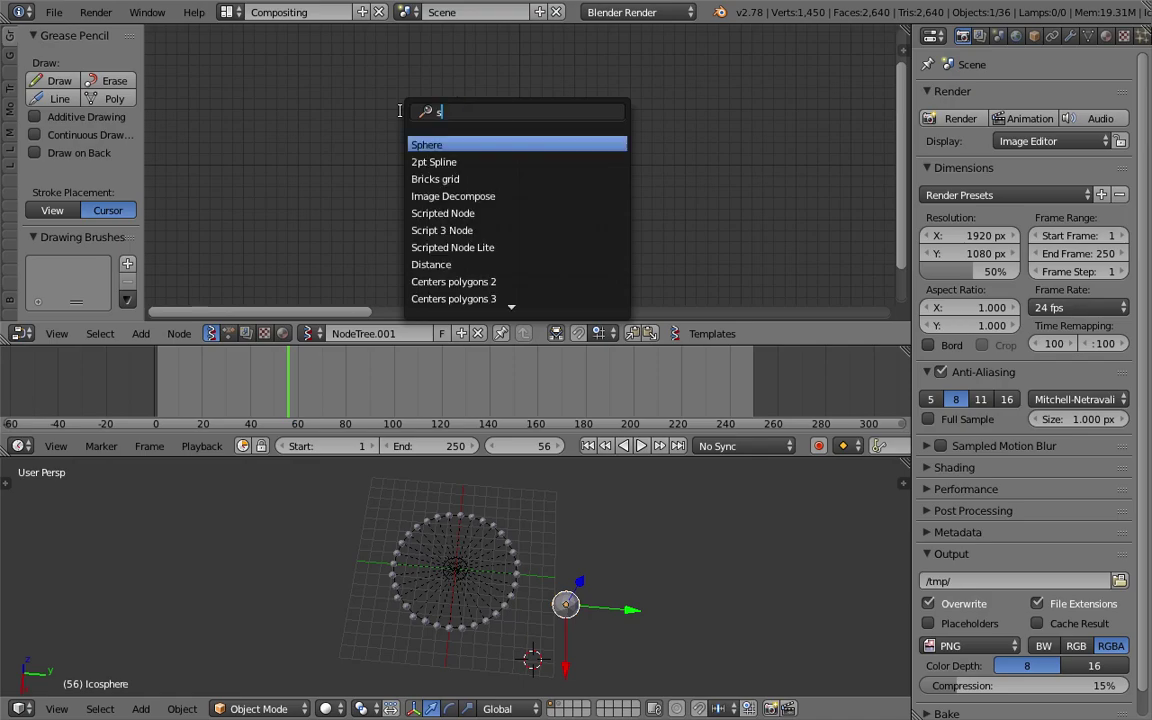
{"action": "type", "text": "cr"}
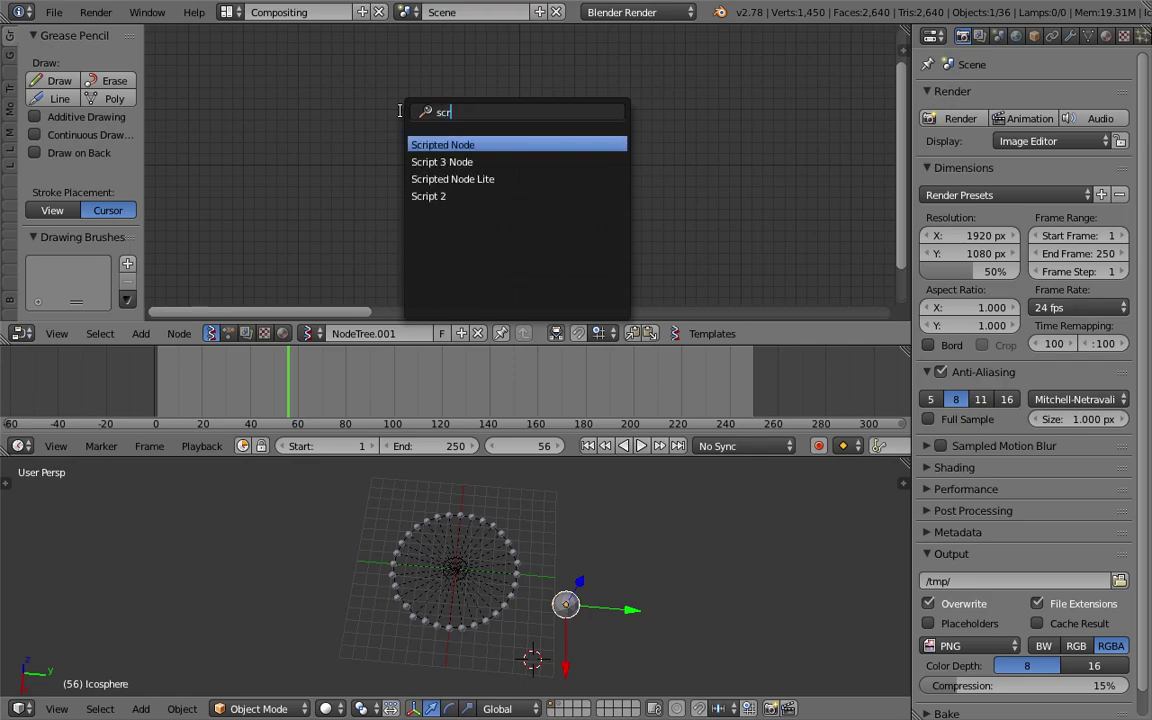
{"action": "key", "text": "Return"}
{"action": "left_click", "coordinate": [410, 115]}
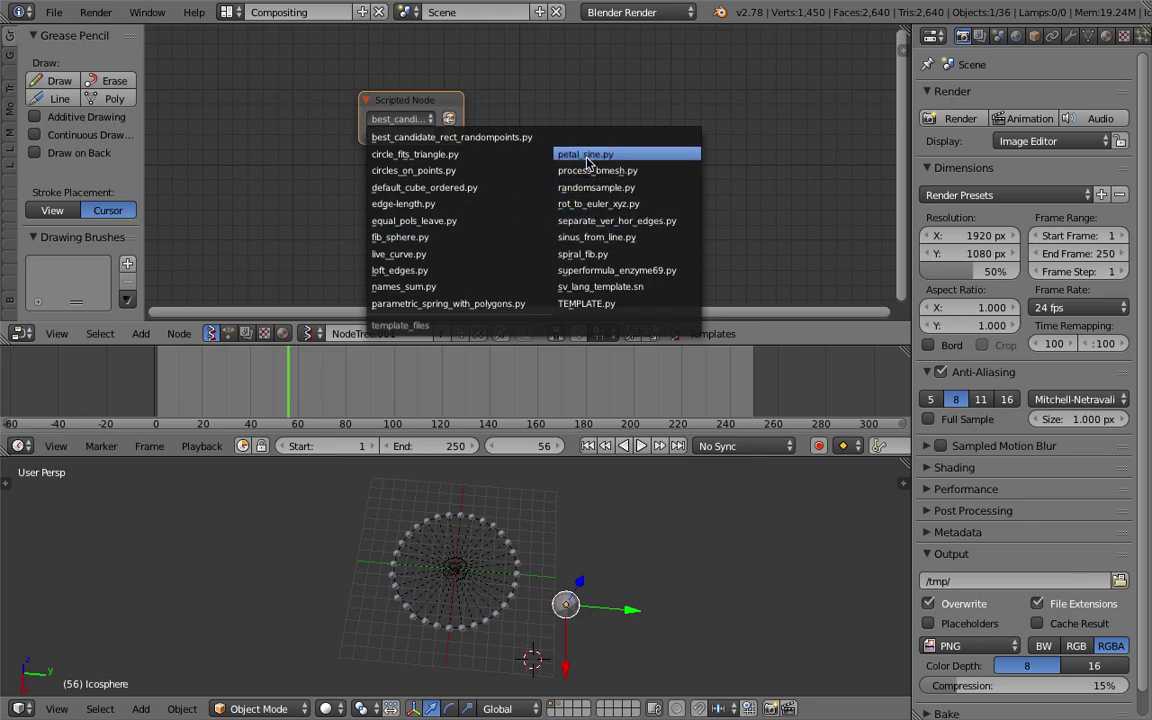
{"action": "left_click", "coordinate": [624, 254]}
{"action": "left_click_drag", "start_coordinate": [411, 120], "coordinate": [472, 120]}
{"action": "left_click", "coordinate": [406, 149]}
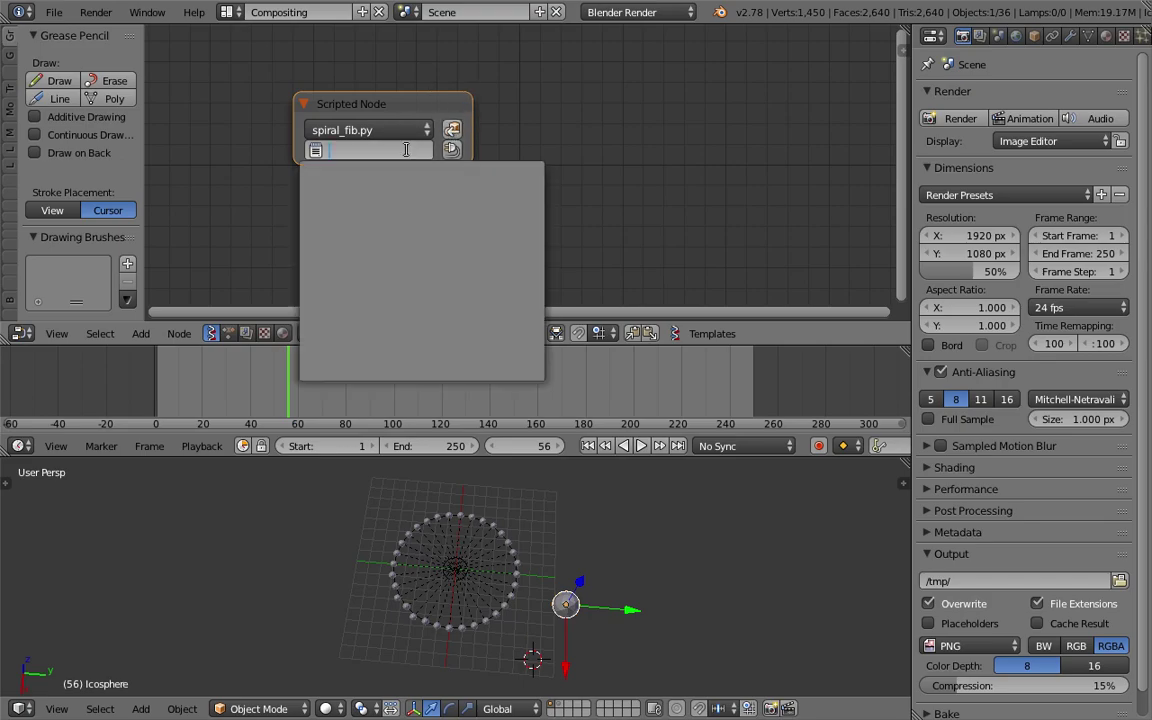
{"action": "left_click", "coordinate": [450, 130]}
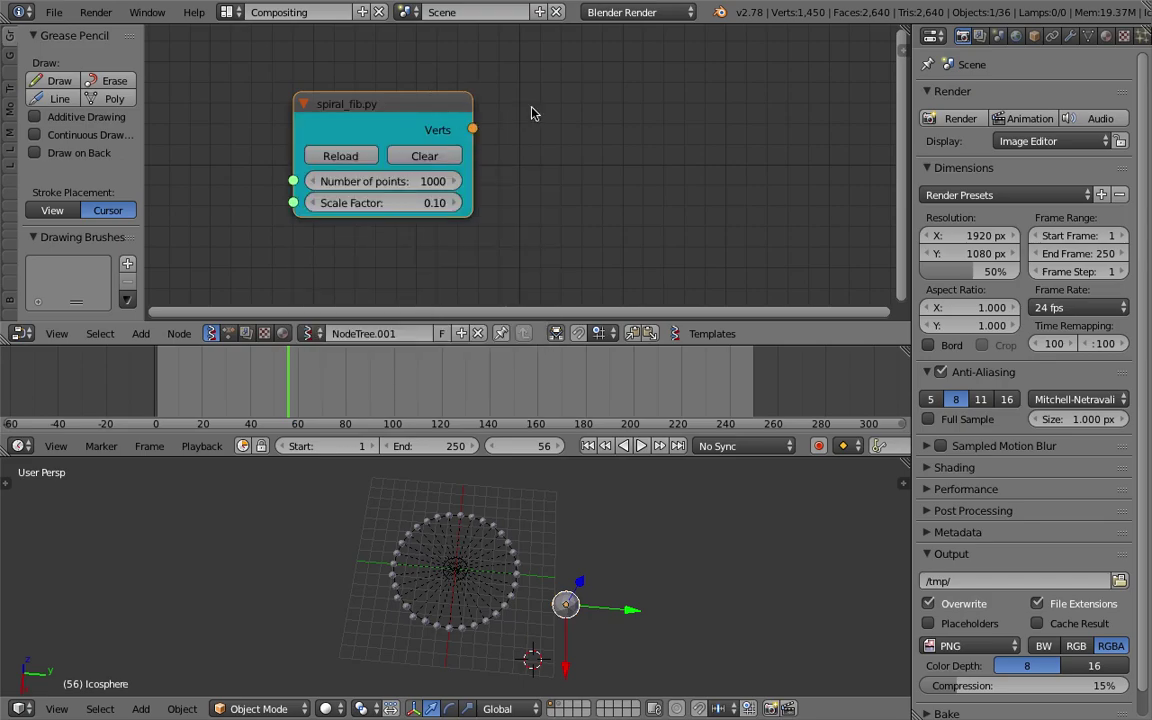
Step: Add a Viewer BMeshMK2 node and set the spiral to 100 points
{"action": "key", "text": "alt+space"}
{"action": "type", "text": "ver"}
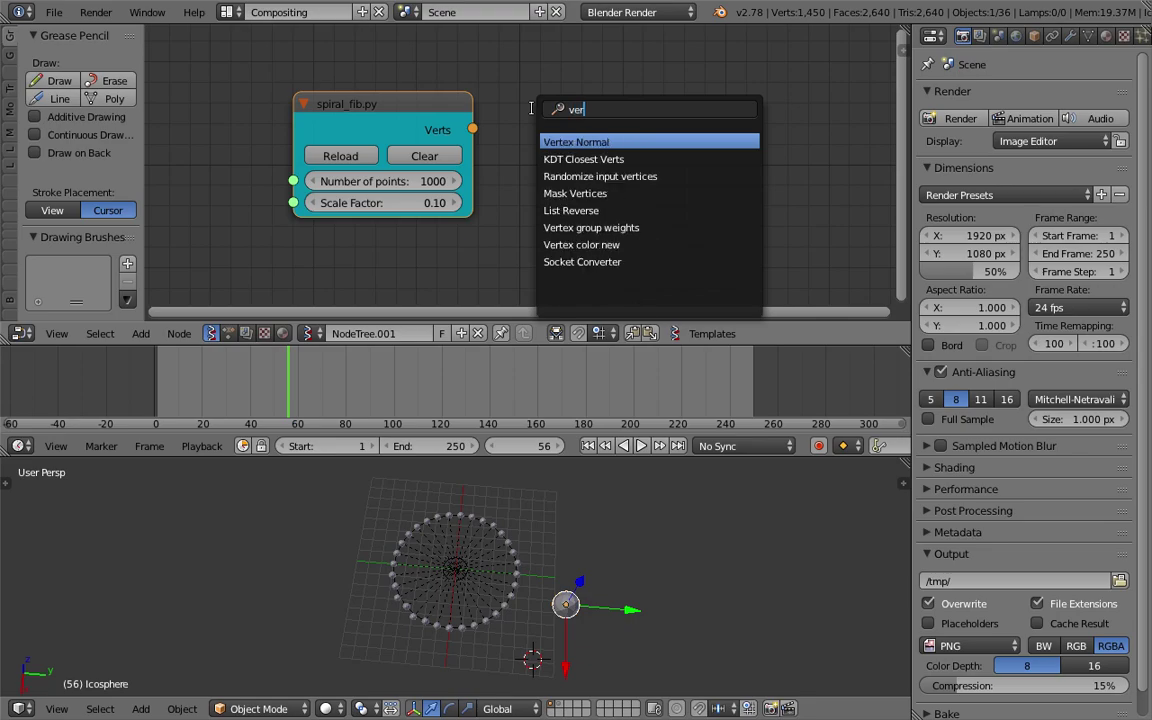
{"action": "type", "text": "bme"}
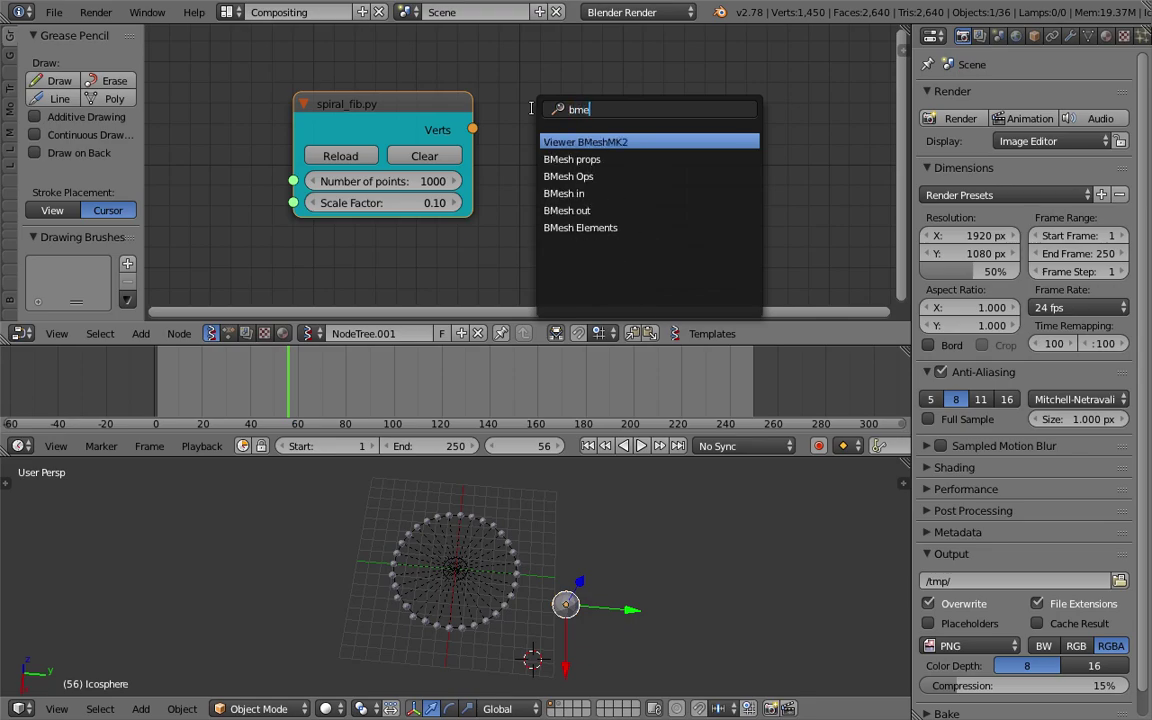
{"action": "key", "text": "Return"}
{"action": "left_click", "coordinate": [534, 115]}
{"action": "scroll", "coordinate": [560, 100], "scroll_direction": "down", "scroll_amount": 2}
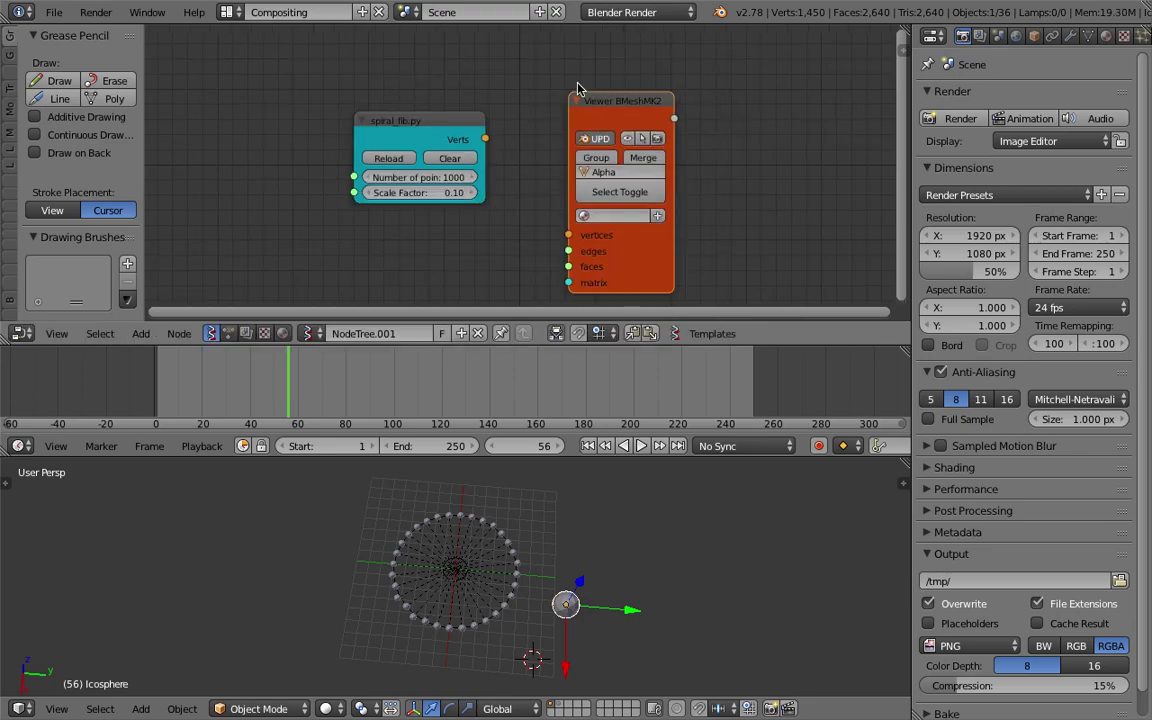
{"action": "left_click", "coordinate": [433, 157]}
{"action": "type", "text": "100"}
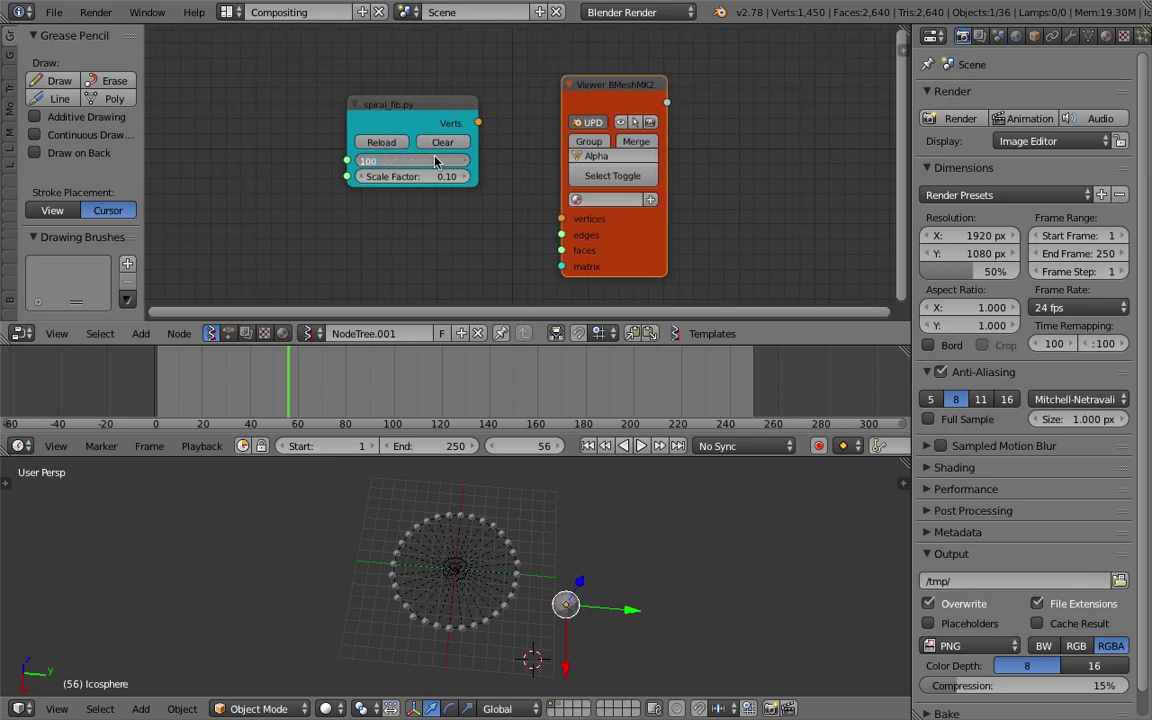
{"action": "key", "text": "Return"}
{"action": "left_click_drag", "start_coordinate": [433, 157], "coordinate": [386, 169]}
Step: Add a Viewer Draw node and feed it the spiral's Verts
{"action": "key", "text": "shift+a"}
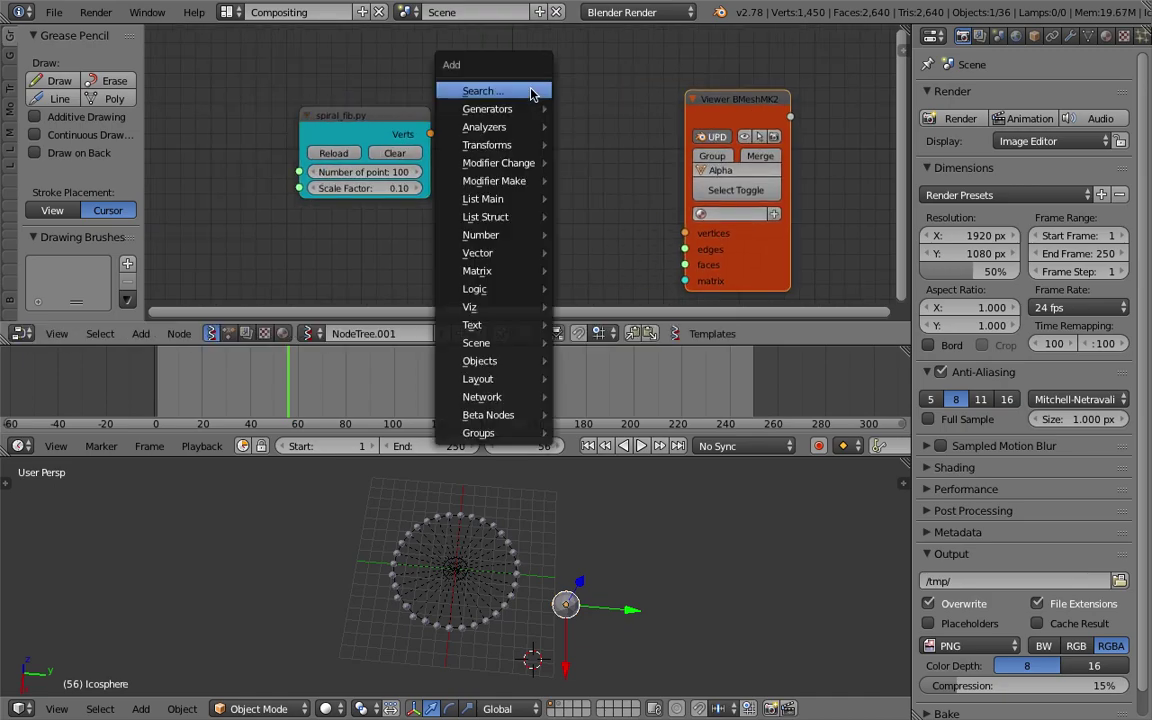
{"action": "key", "text": "Return"}
{"action": "type", "text": "view"}
{"action": "key", "text": "Return"}
{"action": "left_click", "coordinate": [534, 95]}
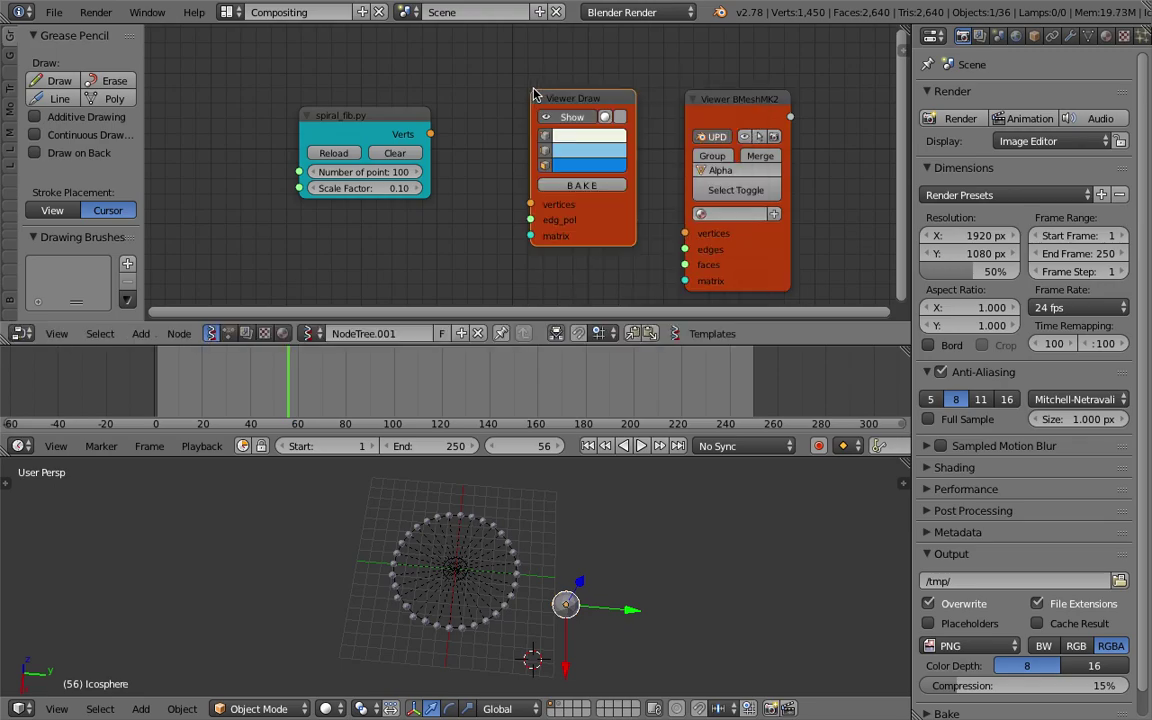
{"action": "left_click_drag", "start_coordinate": [430, 134], "coordinate": [530, 204]}
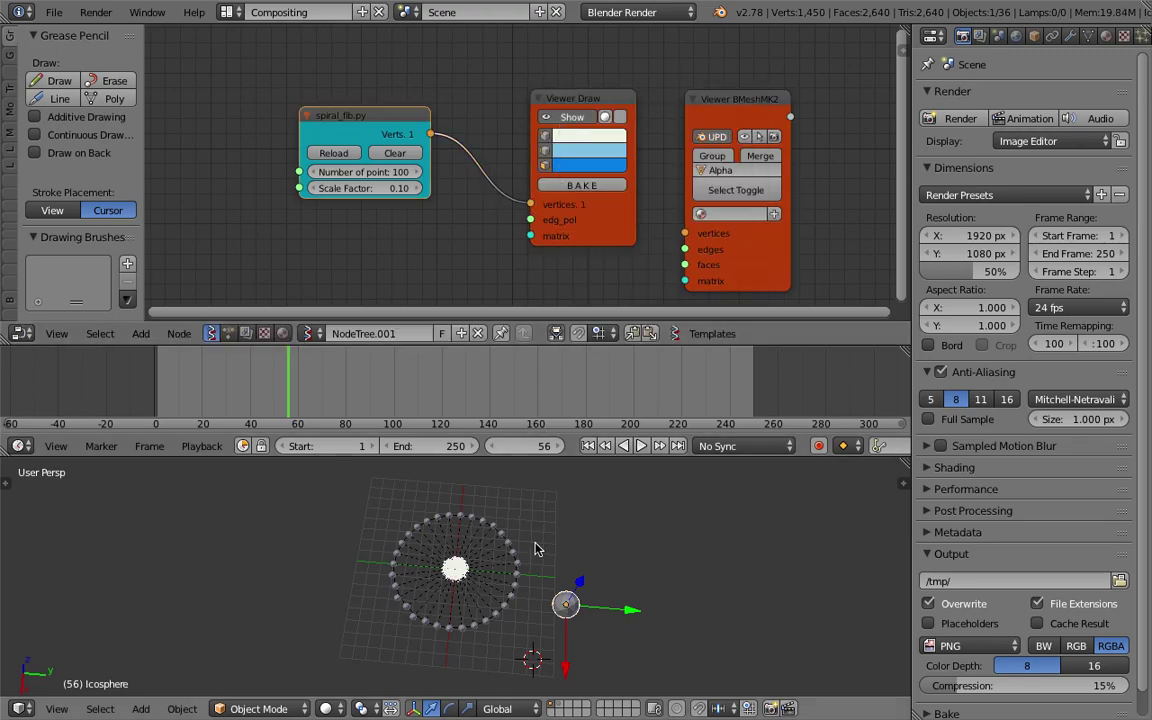
{"action": "scroll", "coordinate": [530, 590], "scroll_direction": "up", "scroll_amount": 3}
{"action": "scroll", "coordinate": [530, 590], "scroll_direction": "up", "scroll_amount": 3}
{"action": "scroll", "coordinate": [530, 590], "scroll_direction": "up", "scroll_amount": 2}
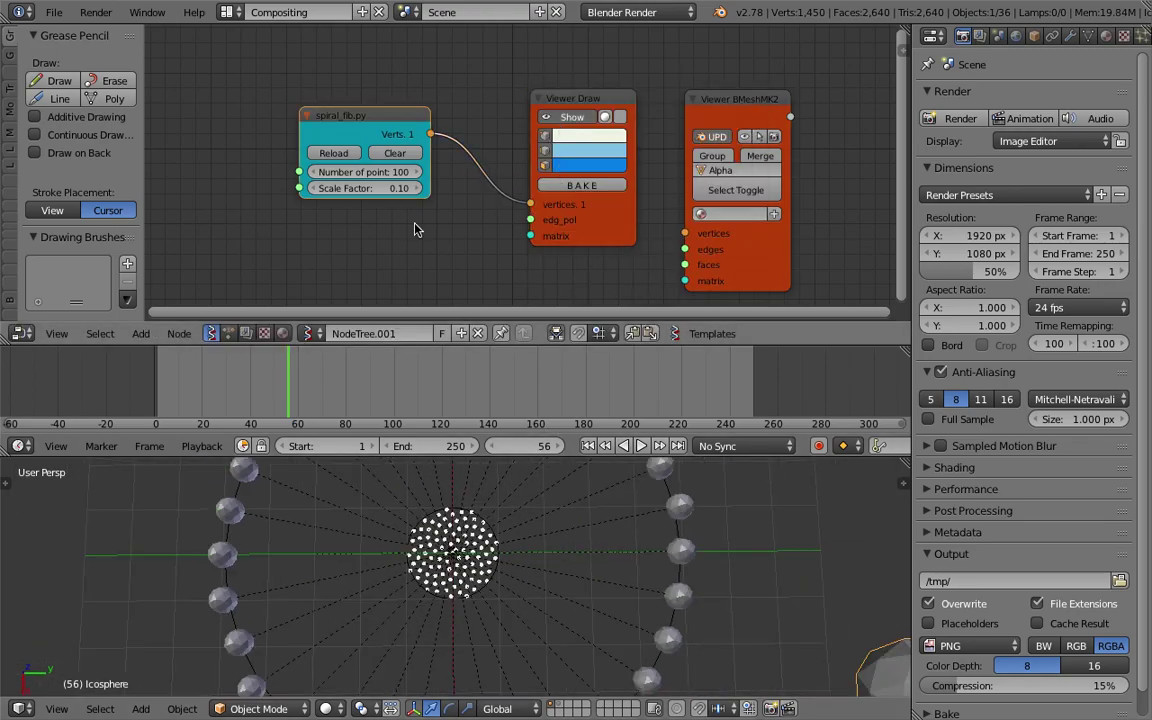
Step: Set the spiral to 300 points with a 0.10 scale factor
{"action": "left_click_drag", "start_coordinate": [393, 178], "coordinate": [380, 173]}
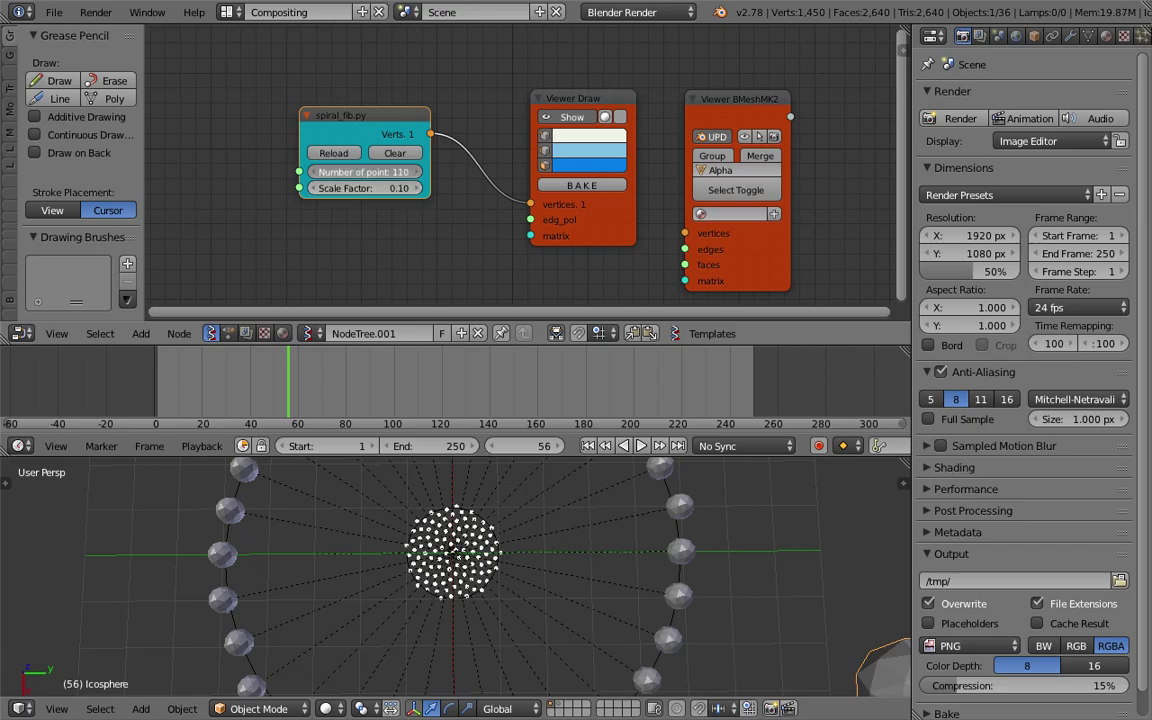
{"action": "left_click", "coordinate": [380, 173]}
{"action": "type", "text": "0"}
{"action": "key", "text": "Return"}
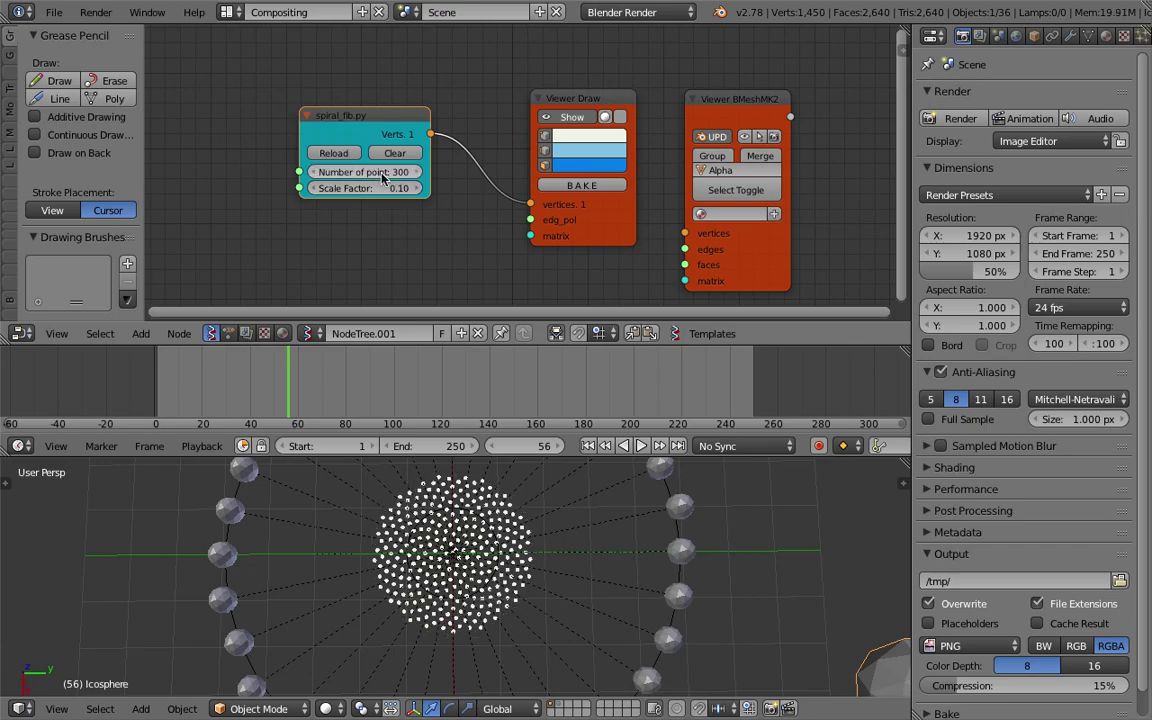
{"action": "left_click_drag", "start_coordinate": [378, 195], "coordinate": [392, 195]}
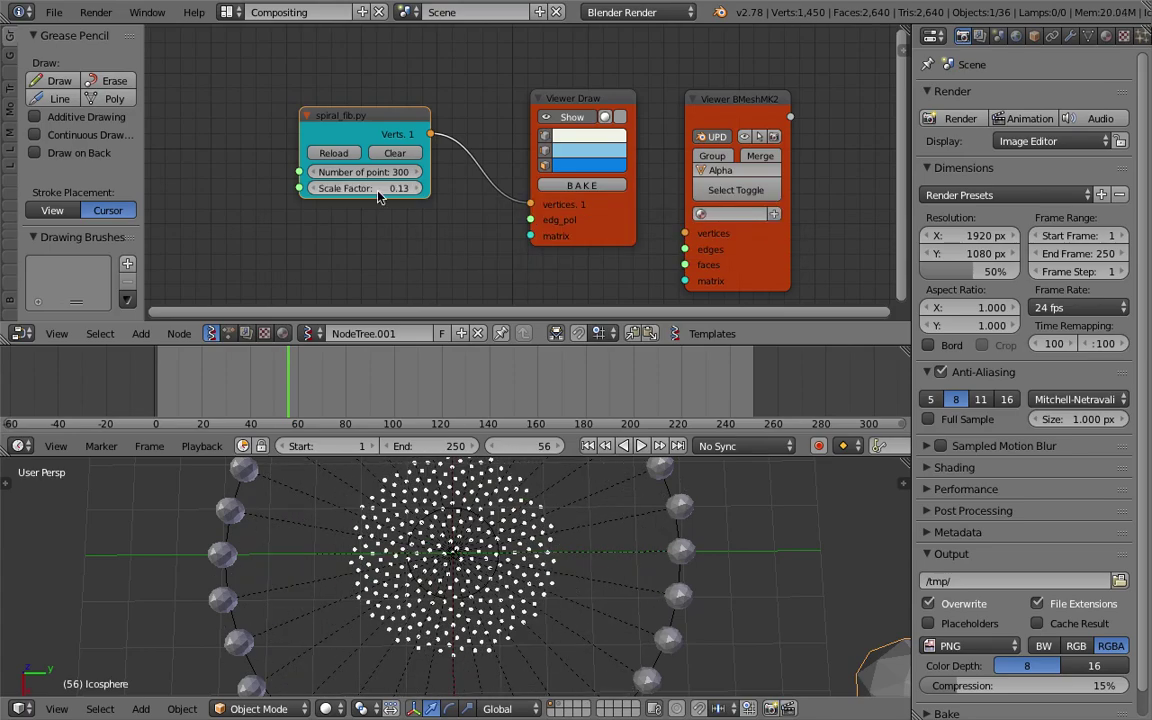
{"action": "scroll", "coordinate": [418, 203], "scroll_direction": "down", "scroll_amount": 2}
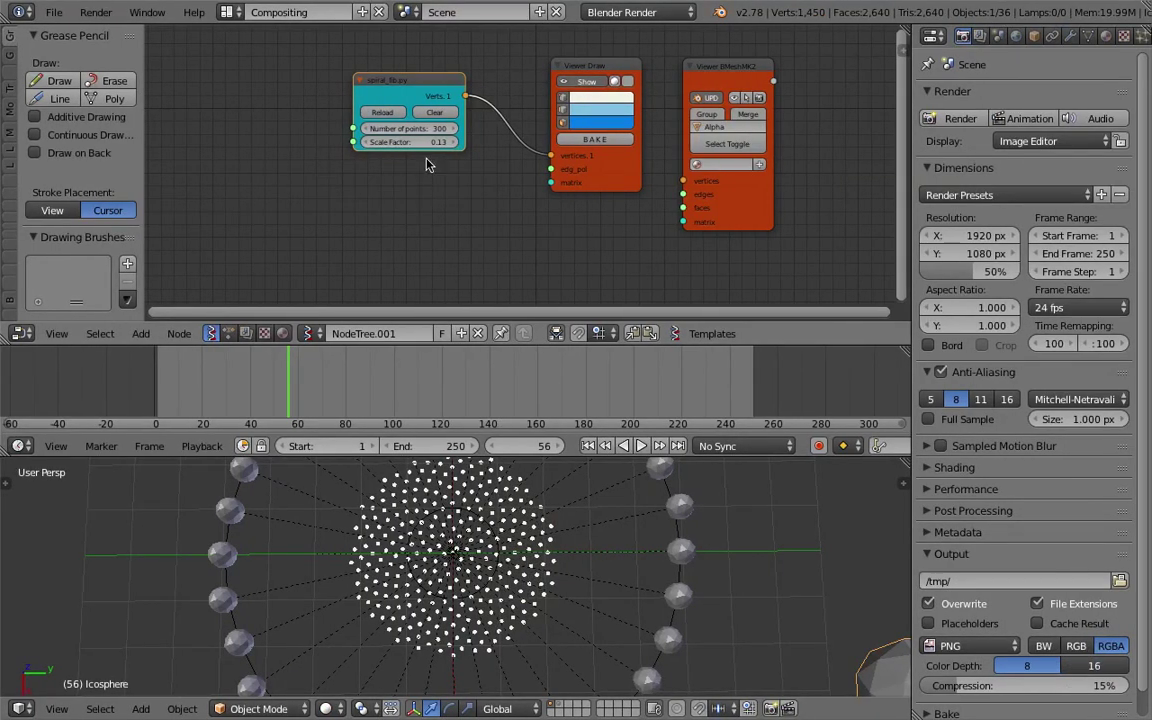
{"action": "left_click", "coordinate": [427, 143]}
{"action": "type", "text": "0.1"}
{"action": "key", "text": "Return"}
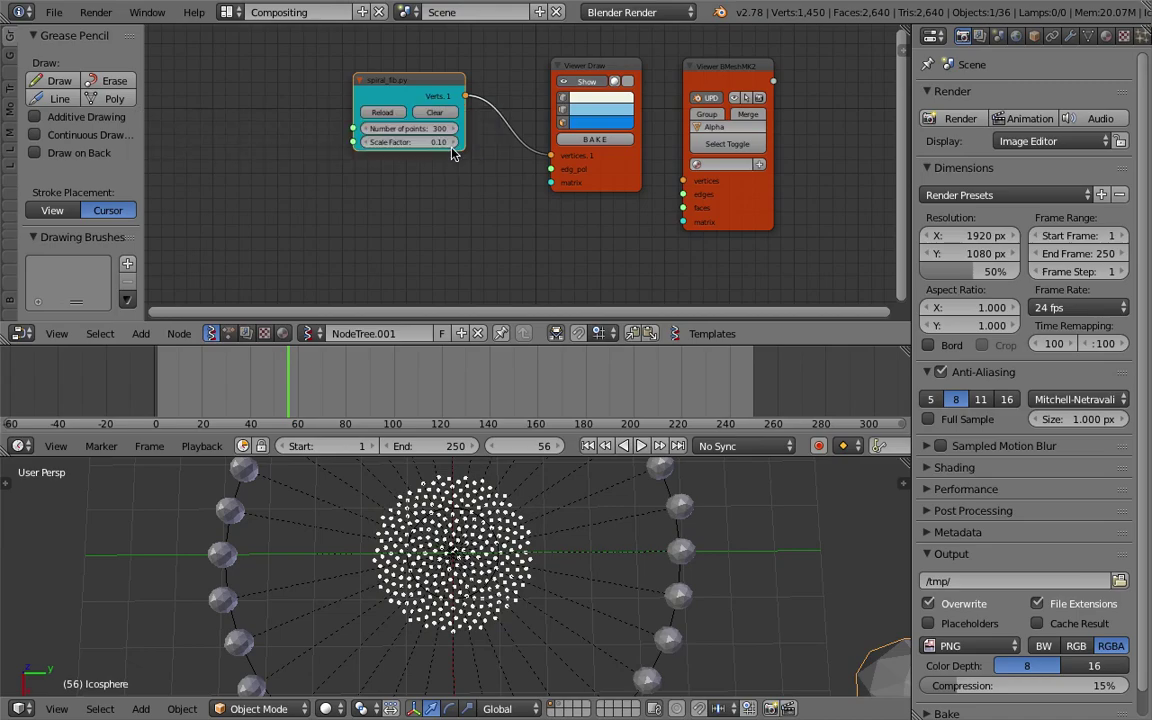
{"action": "left_click_drag", "start_coordinate": [443, 97], "coordinate": [405, 97]}
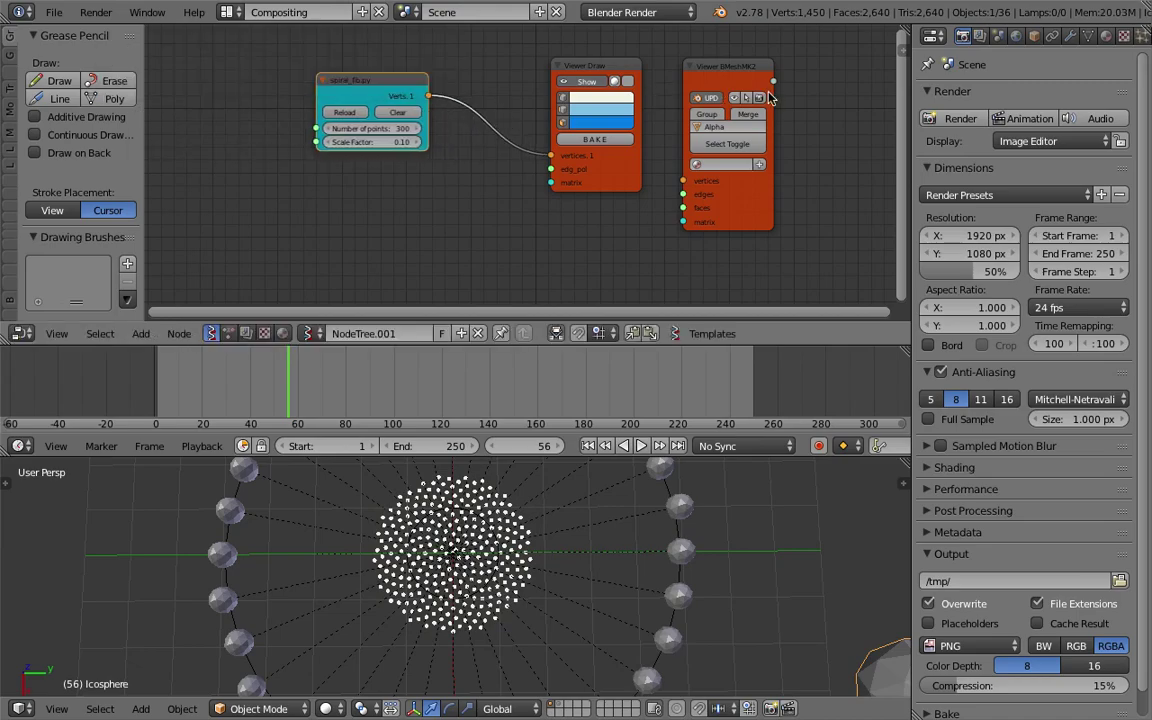
{"action": "scroll", "coordinate": [738, 73], "scroll_direction": "up", "scroll_amount": 2}
{"action": "type", "text": "START #"}
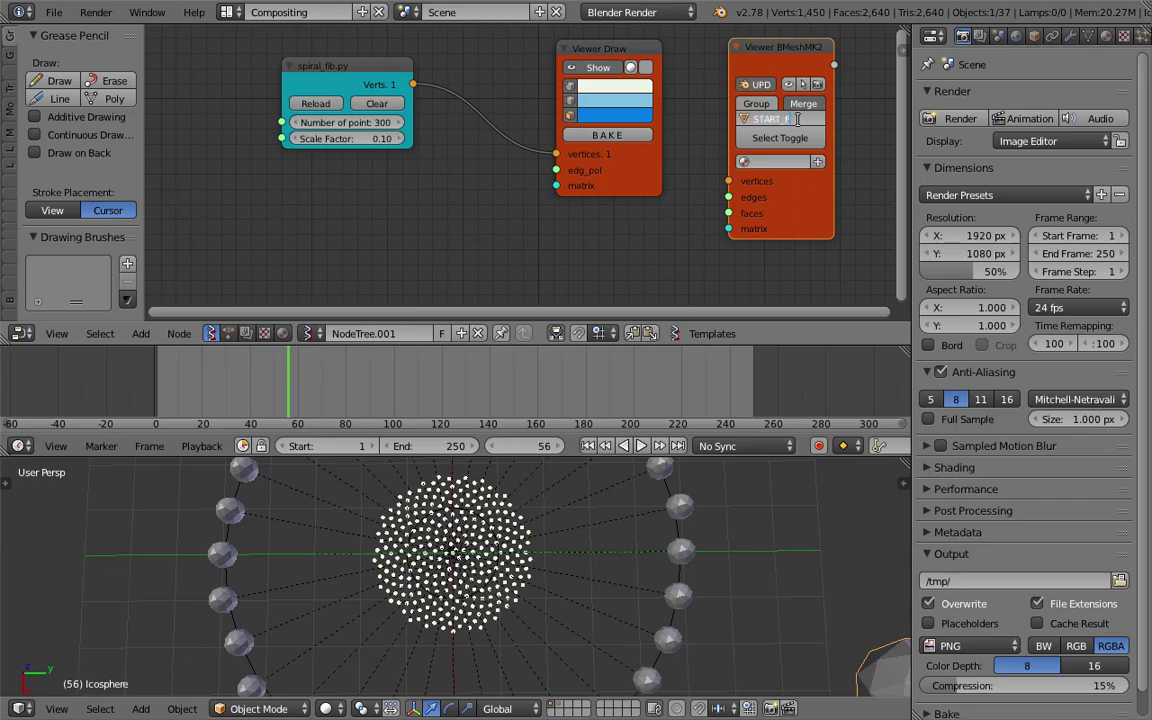
{"action": "type", "text": "_F"}
Step: Name the mesh viewer object START_F, feed it the spiral Verts, and move Viewer Draw aside
{"action": "key", "text": "Return"}
{"action": "left_click_drag", "start_coordinate": [413, 85], "coordinate": [712, 197]}
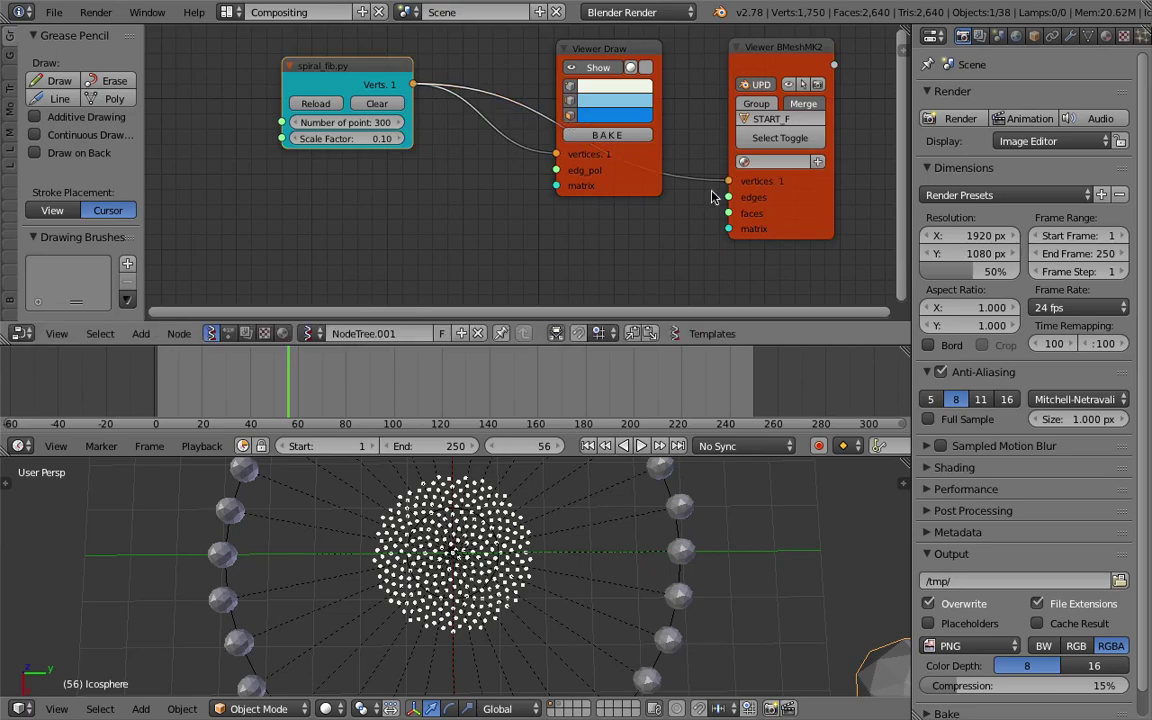
{"action": "right_click", "coordinate": [503, 498]}
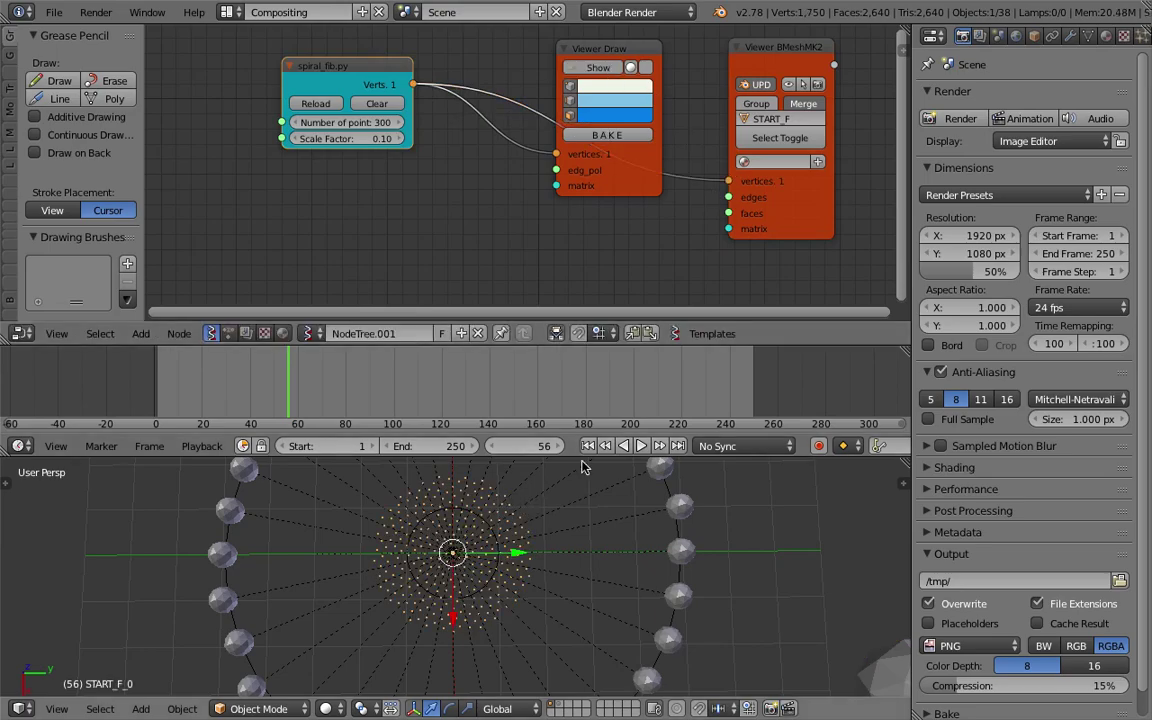
{"action": "scroll", "coordinate": [585, 467], "scroll_direction": "down", "scroll_amount": 2}
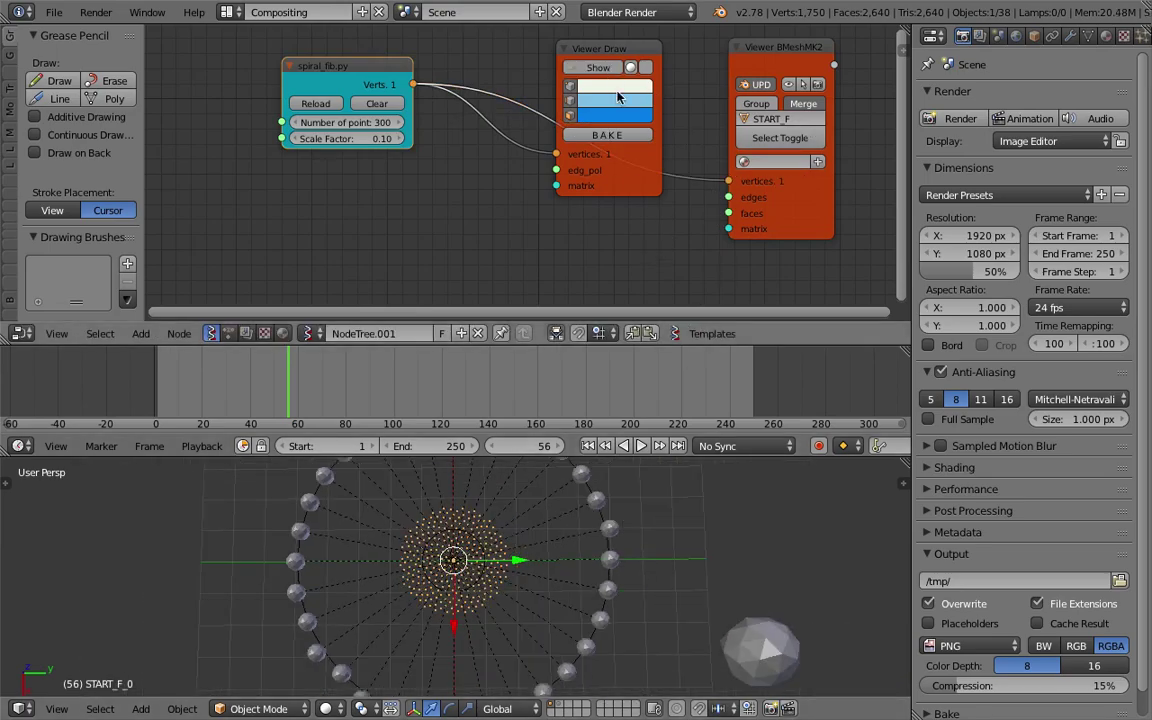
{"action": "left_click_drag", "start_coordinate": [608, 50], "coordinate": [513, 175]}
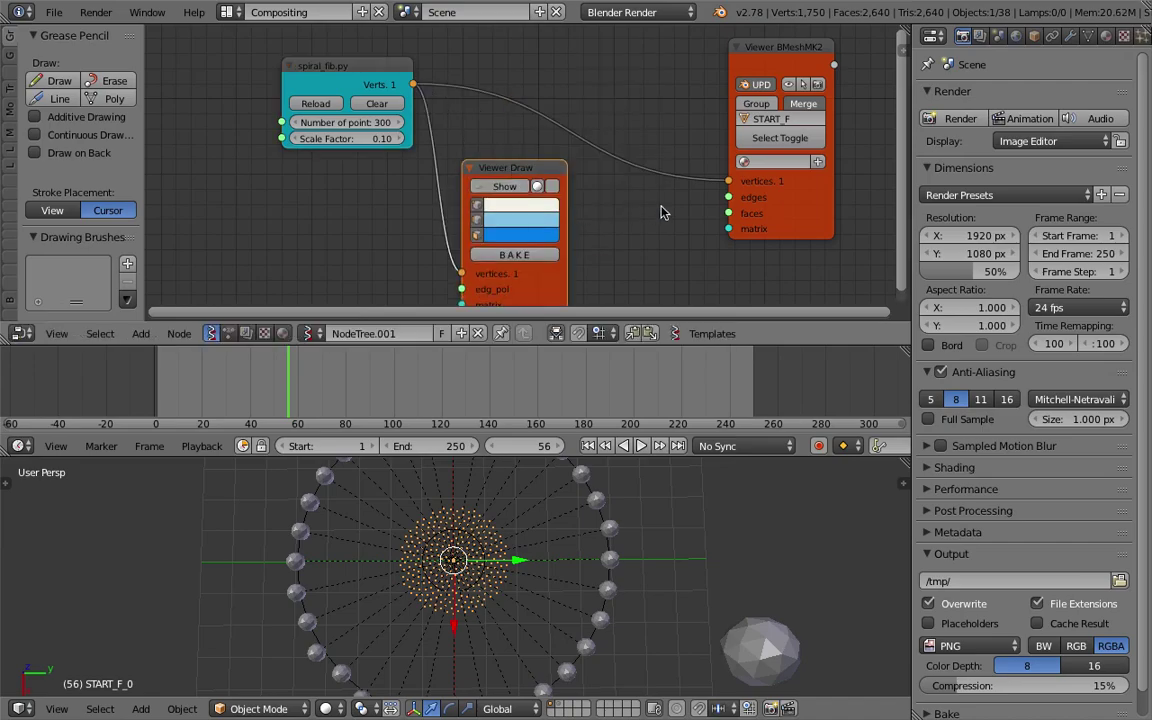
{"action": "middle_click_drag", "start_coordinate": [660, 212], "coordinate": [706, 237]}
{"action": "scroll", "coordinate": [706, 237], "scroll_direction": "down", "scroll_amount": 1}
Step: Duplicate the Viewer BMeshMK2 and spiral_fib nodes for a second spiral
{"action": "key", "text": "shift+d"}
{"action": "left_click", "coordinate": [576, 55]}
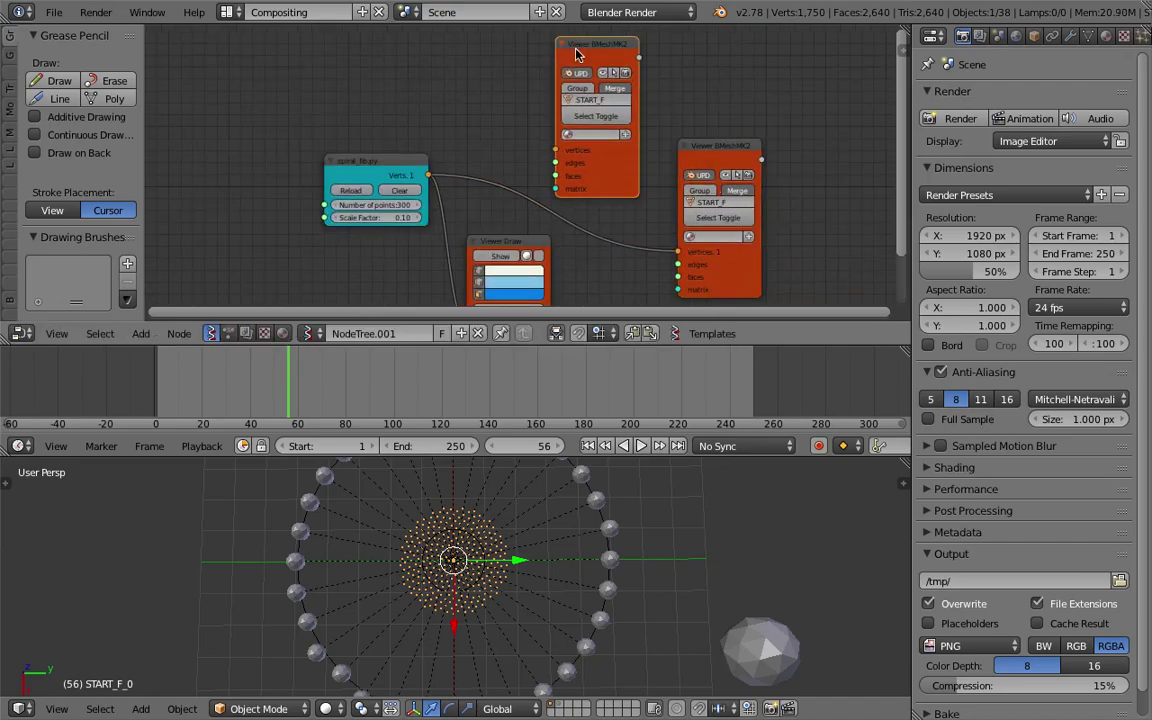
{"action": "key", "text": "shift+d"}
{"action": "left_click", "coordinate": [345, 112]}
{"action": "scroll", "coordinate": [338, 85], "scroll_direction": "up", "scroll_amount": 1}
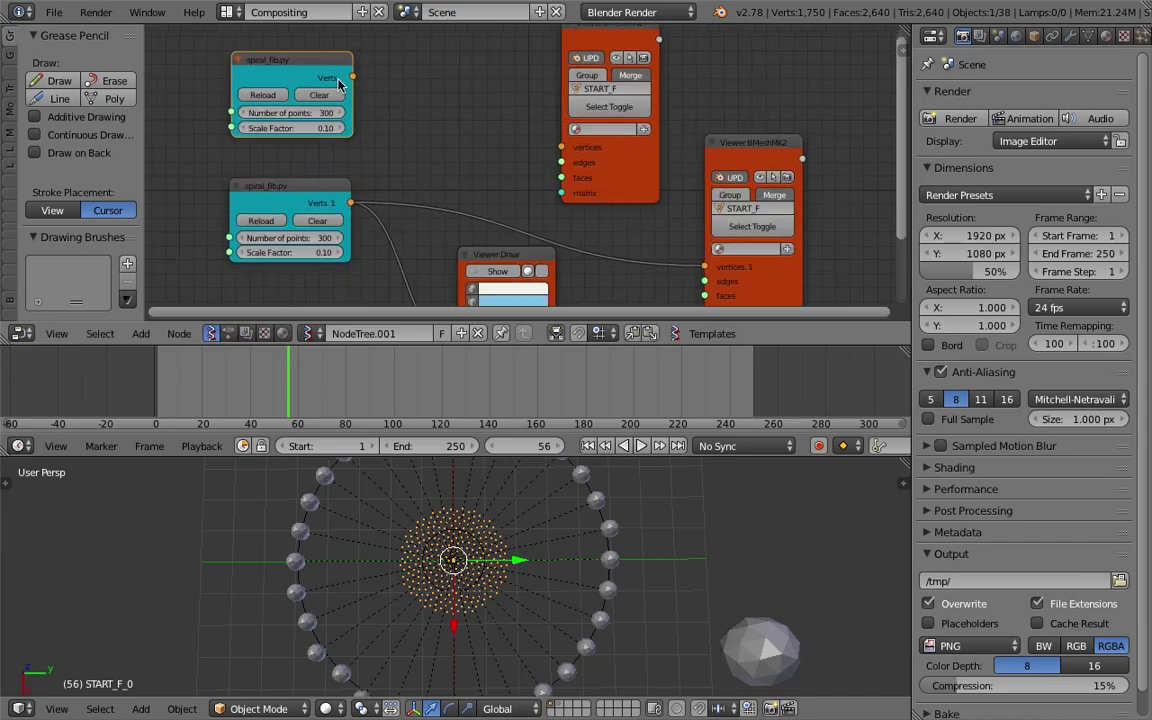
{"action": "left_click", "coordinate": [623, 88]}
Step: Name the copied viewer END_F, feed it the copied spiral, and set scale factor 0.34
{"action": "type", "text": "F"}
{"action": "key", "text": "Return"}
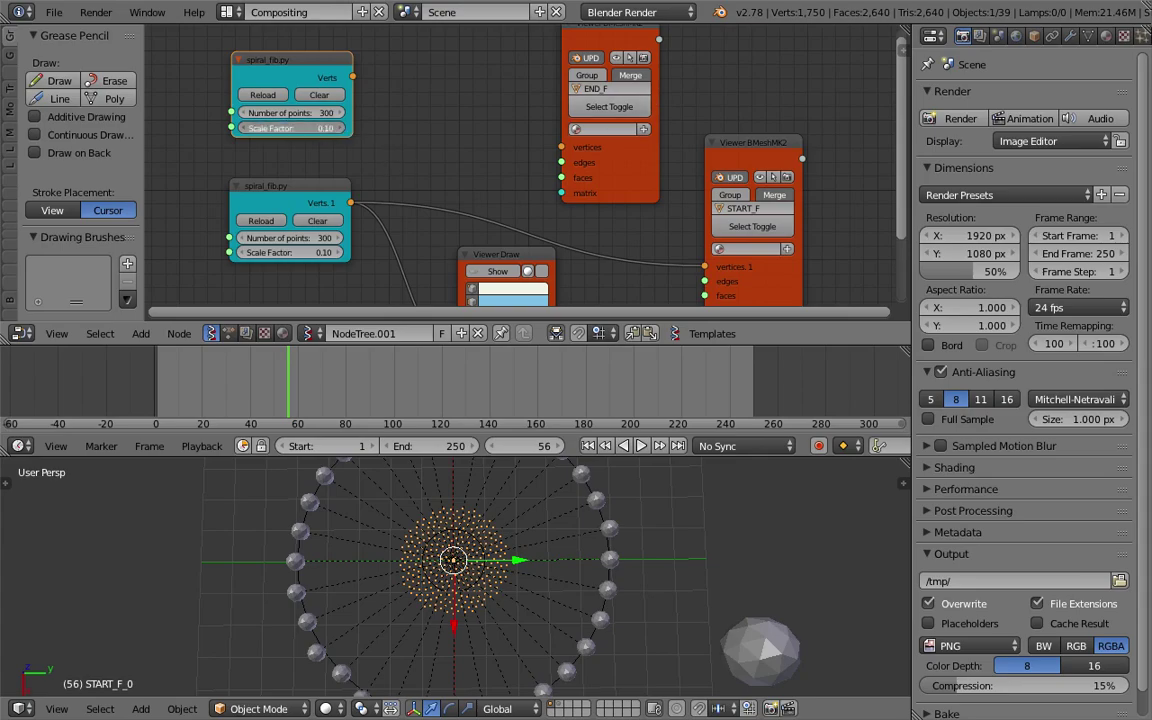
{"action": "left_click_drag", "start_coordinate": [290, 128], "coordinate": [300, 128]}
{"action": "left_click_drag", "start_coordinate": [352, 77], "coordinate": [529, 141]}
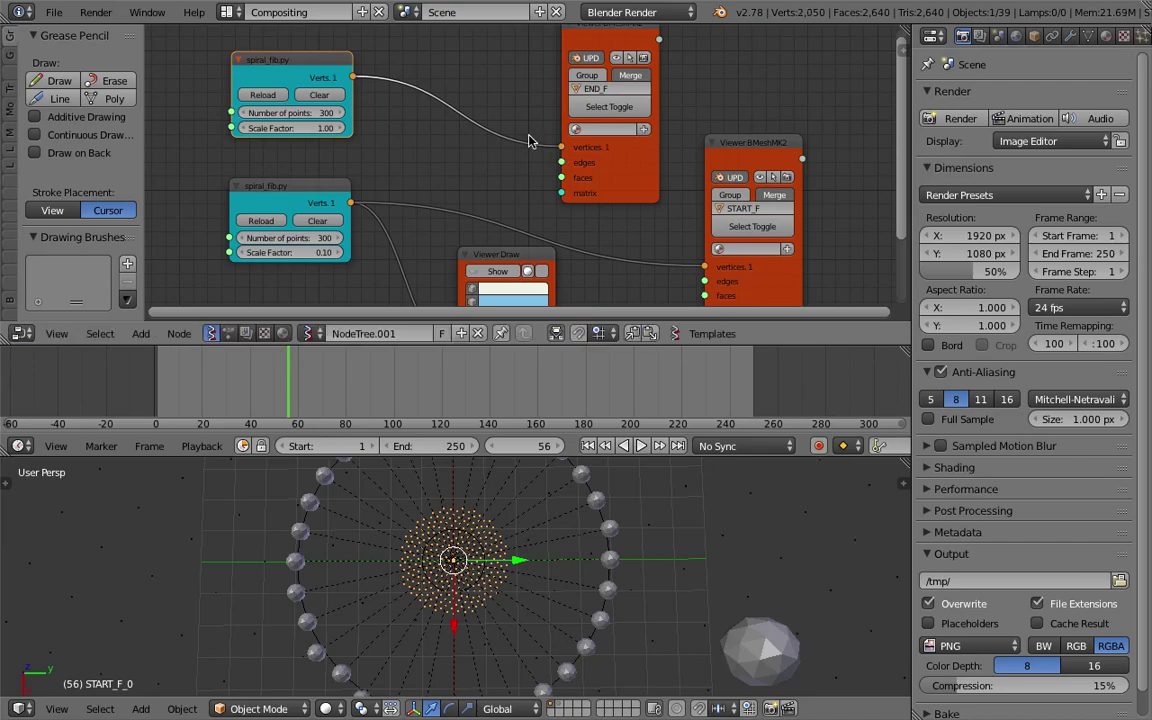
{"action": "middle_click_drag", "start_coordinate": [549, 148], "coordinate": [583, 113]}
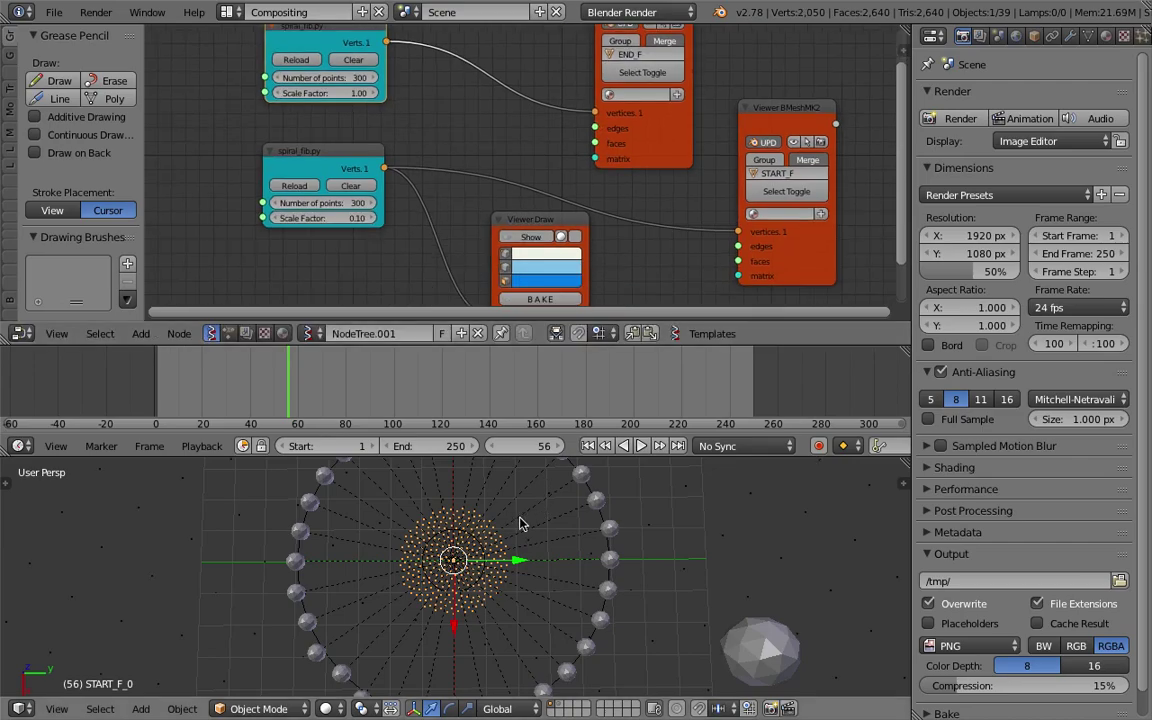
{"action": "scroll", "coordinate": [496, 573], "scroll_direction": "down", "scroll_amount": 4}
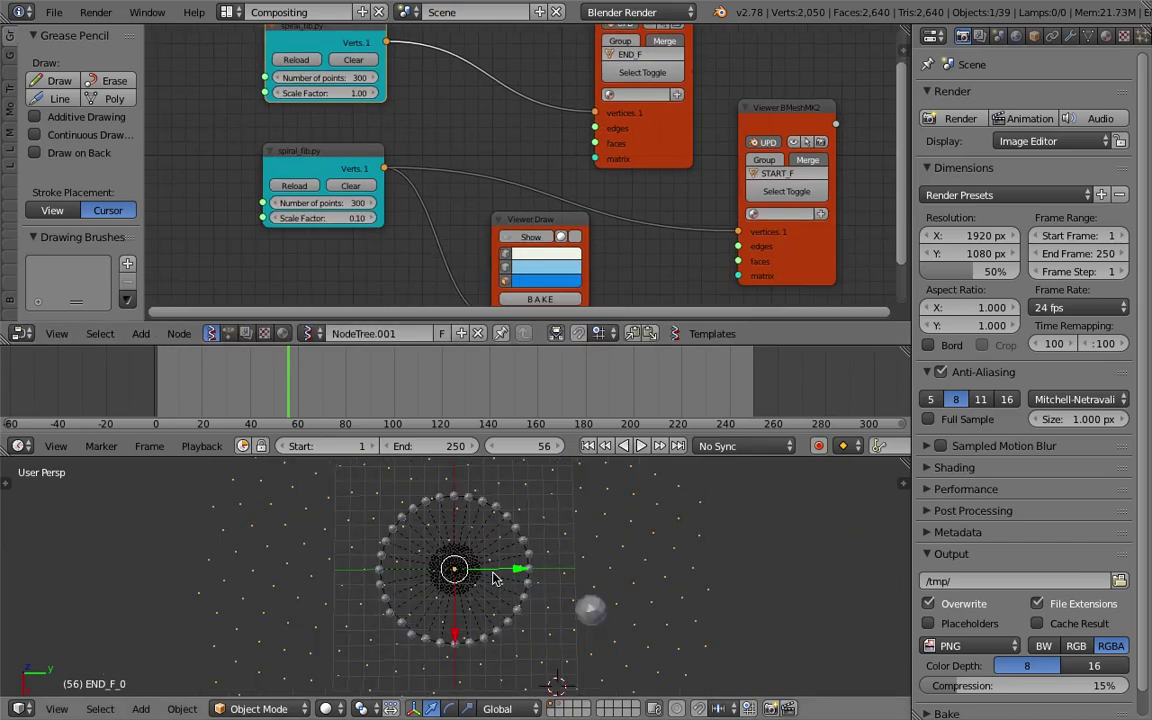
{"action": "left_click_drag", "start_coordinate": [349, 95], "coordinate": [314, 93]}
{"action": "scroll", "coordinate": [527, 519], "scroll_direction": "up", "scroll_amount": 3}
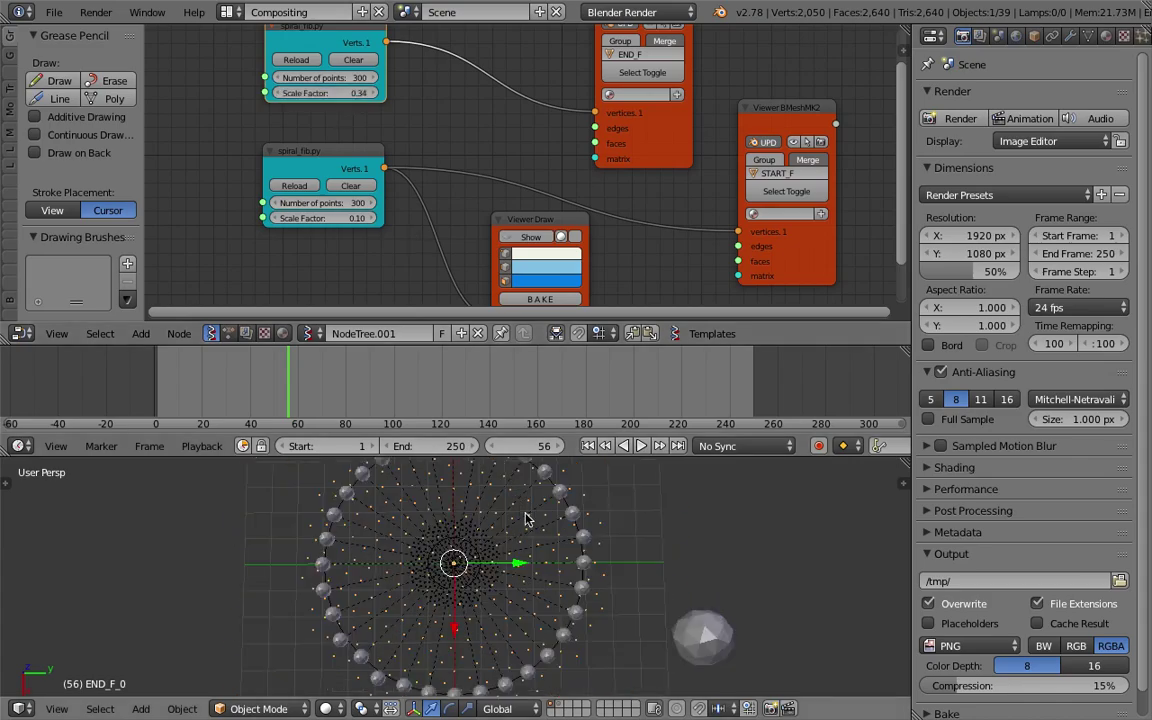
{"action": "middle_click_drag", "start_coordinate": [527, 519], "coordinate": [506, 532]}
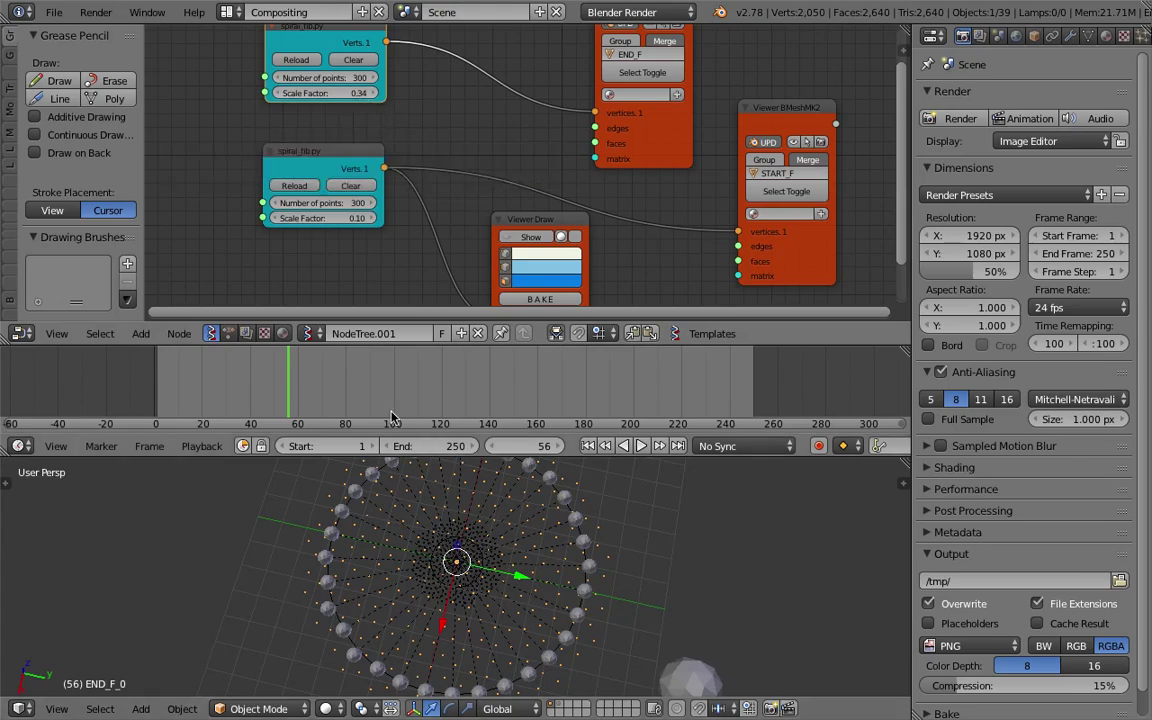
Step: Set the Animation Nodes mesh data sources to START_F_0 and END_F_0
{"action": "left_click", "coordinate": [228, 333]}
{"action": "key", "text": "ctrl+s"}
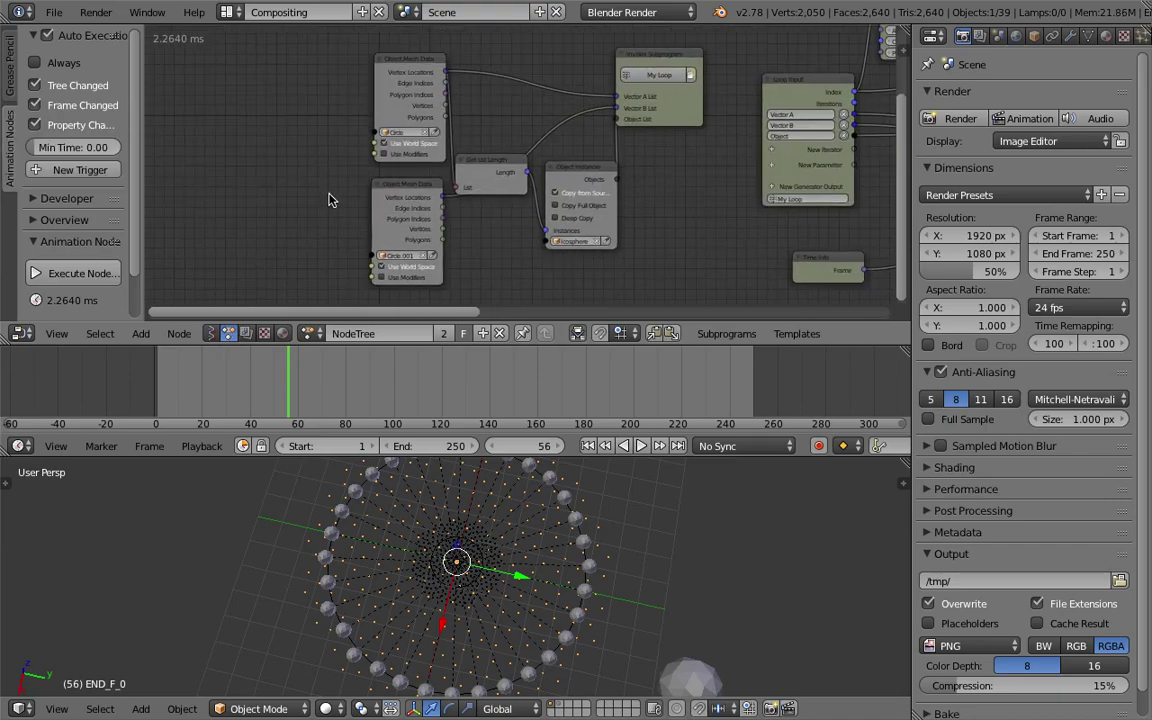
{"action": "scroll", "coordinate": [330, 200], "scroll_direction": "up", "scroll_amount": 2}
{"action": "left_click", "coordinate": [345, 127]}
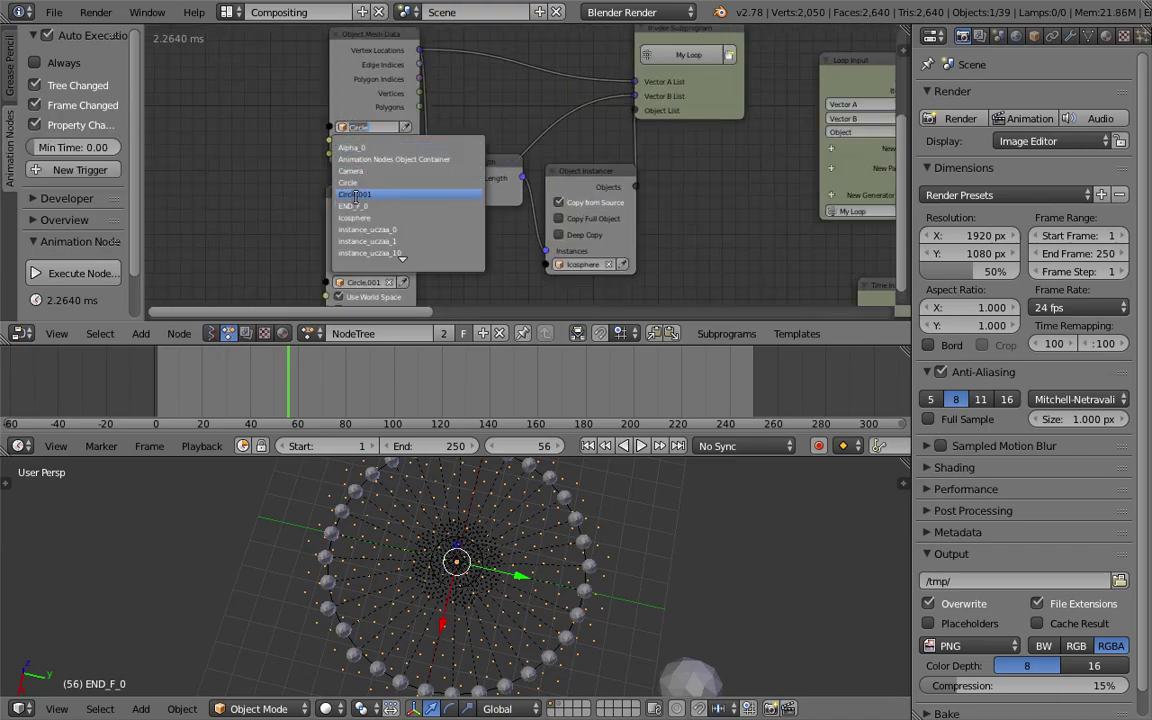
{"action": "scroll", "coordinate": [383, 258], "scroll_direction": "down", "scroll_amount": 4}
{"action": "key", "text": "Escape"}
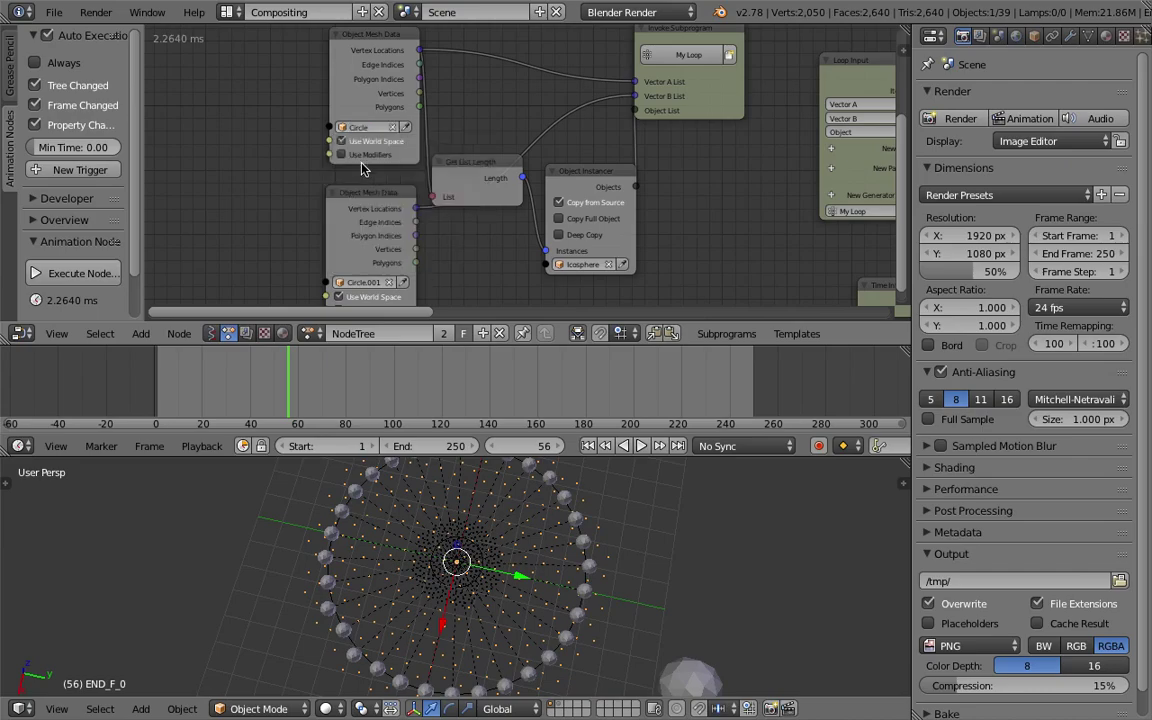
{"action": "left_click", "coordinate": [372, 128]}
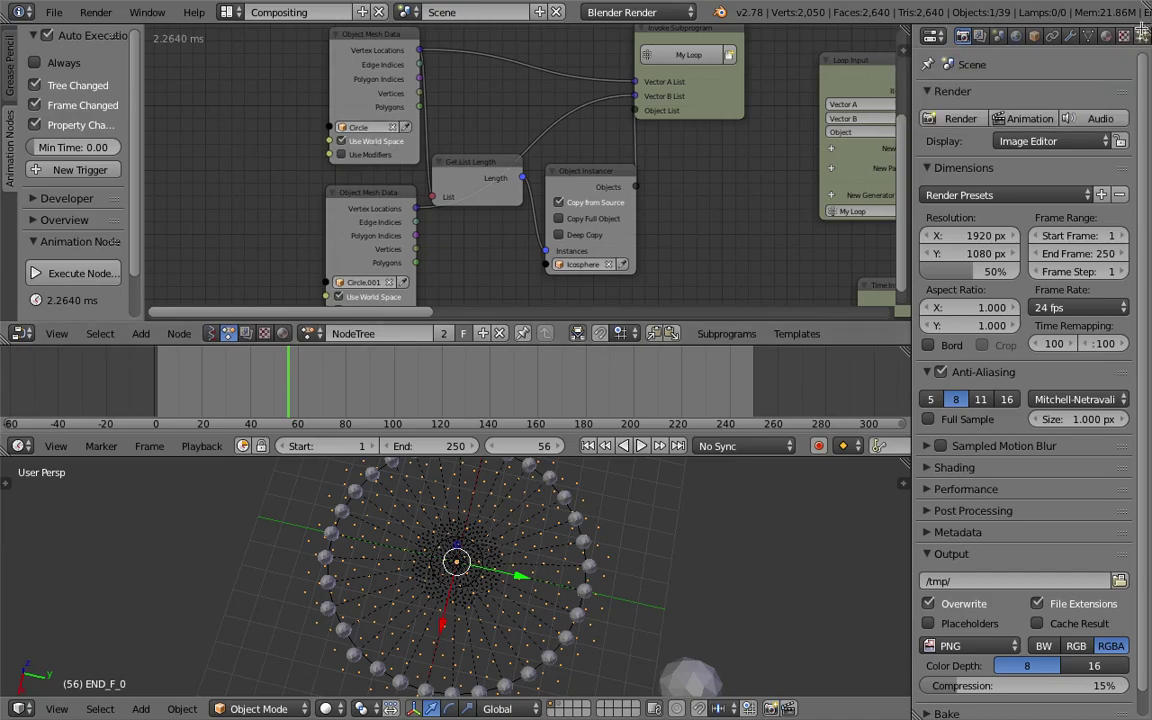
{"action": "left_click", "coordinate": [372, 127]}
{"action": "type", "text": "Star"}
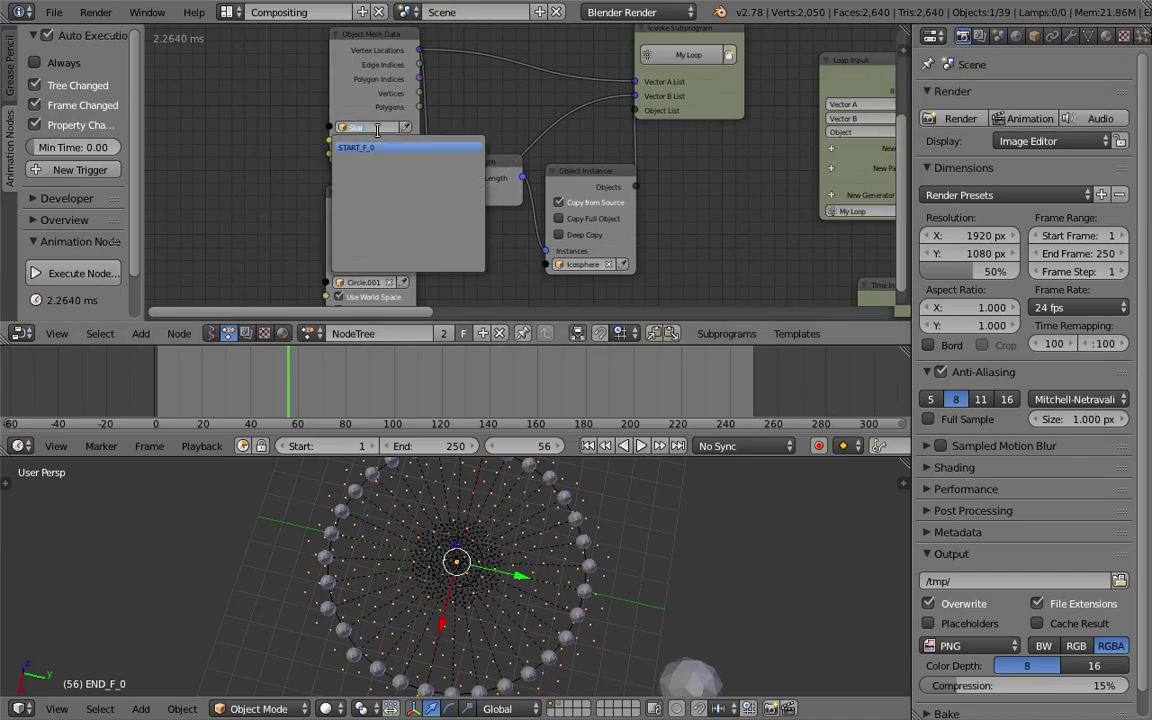
{"action": "left_click", "coordinate": [380, 148]}
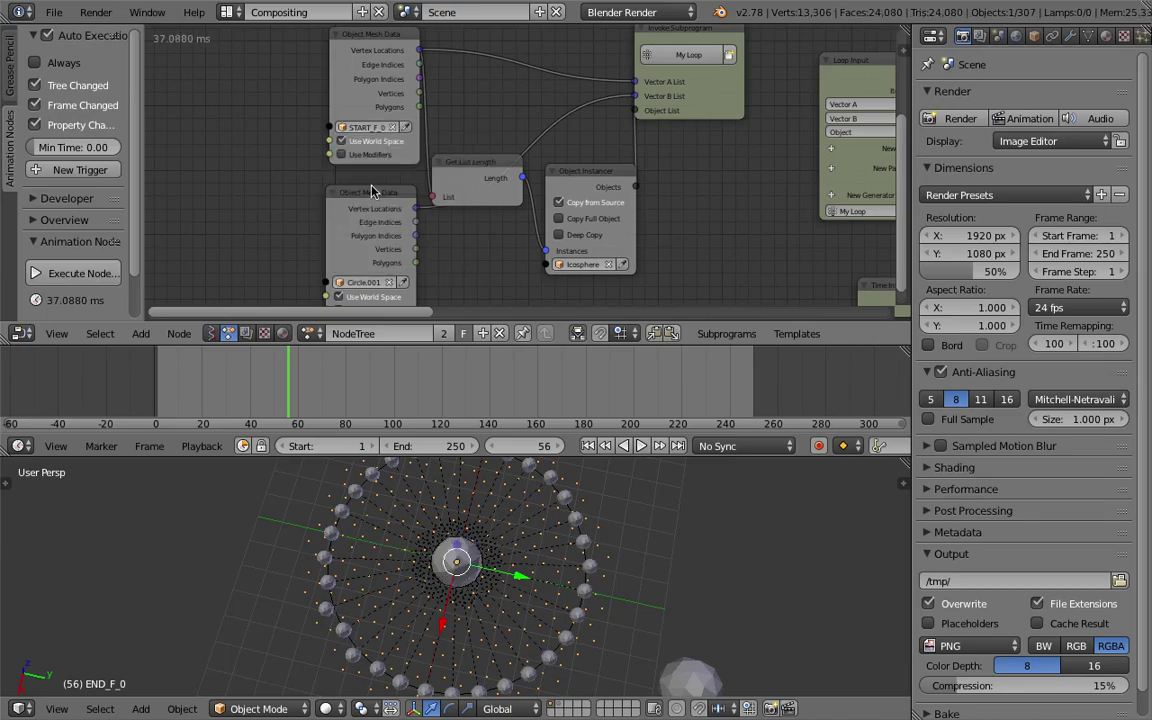
{"action": "left_click", "coordinate": [368, 283]}
{"action": "left_click", "coordinate": [352, 360]}
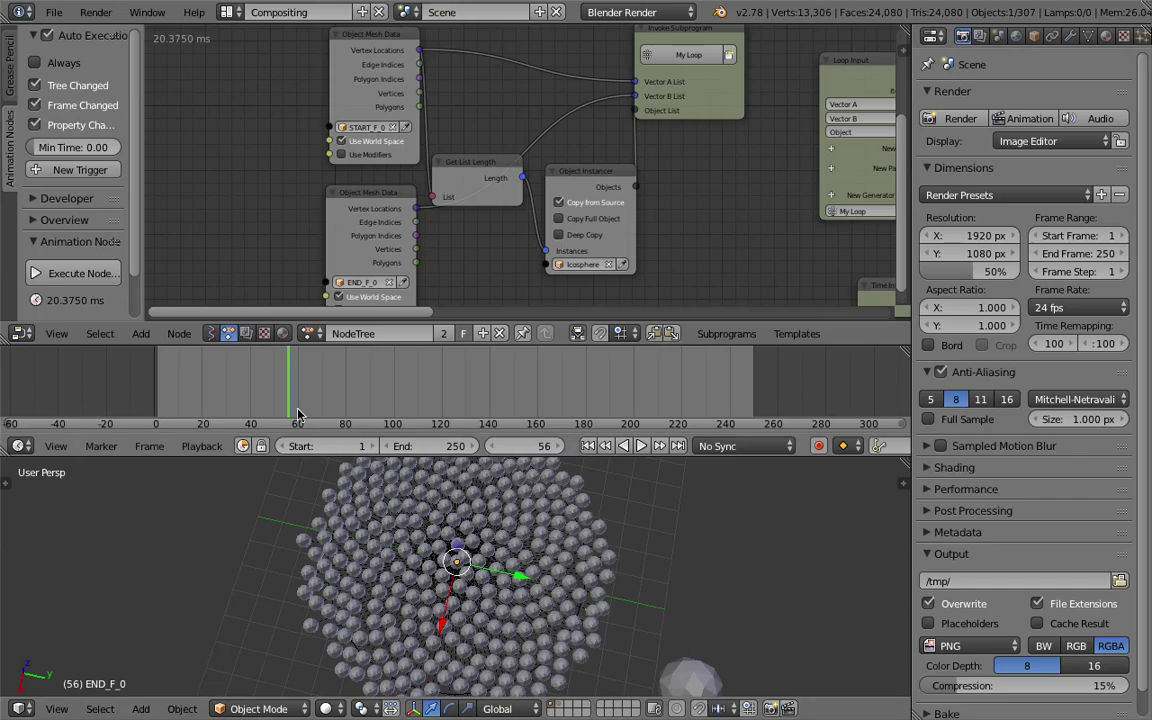
Step: Play the spiral morph preview, stop it, and rewind to frame 1
{"action": "left_click", "coordinate": [168, 393]}
{"action": "key", "text": "alt+a"}
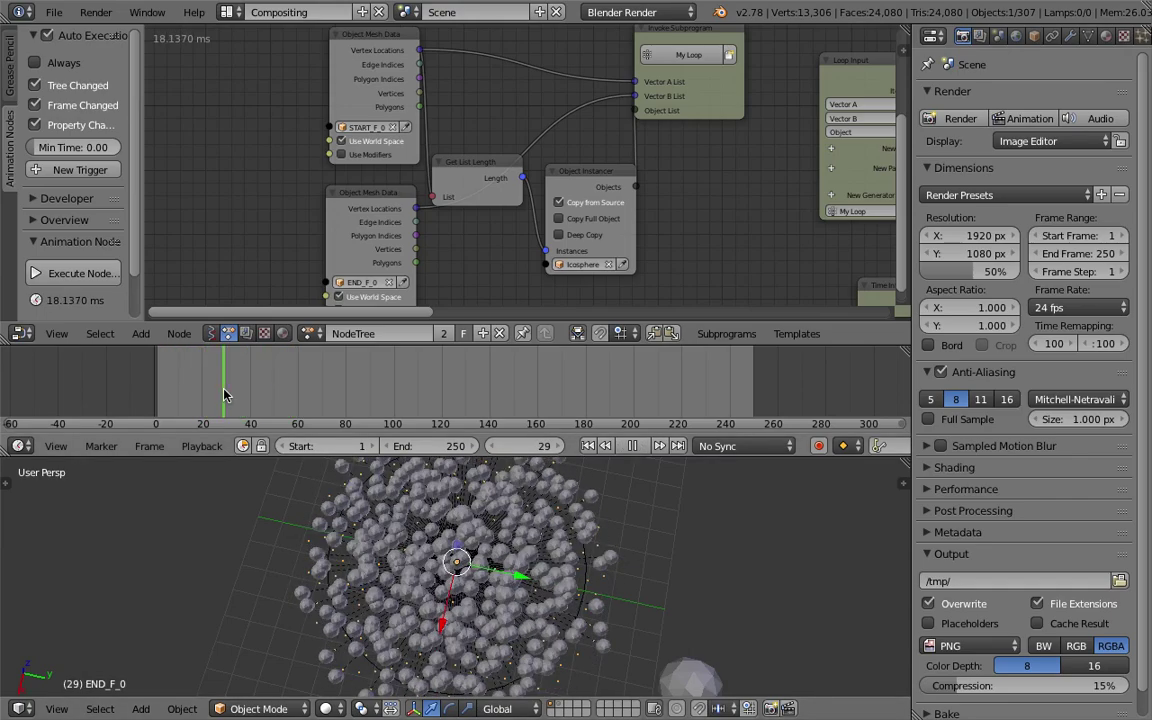
{"action": "left_click", "coordinate": [632, 445]}
{"action": "left_click", "coordinate": [607, 445]}
{"action": "middle_click_drag", "start_coordinate": [880, 280], "coordinate": [217, 215]}
Step: Set Animate Float's Start to 0.08 and End to 0.12, previewing playback
{"action": "middle_click_drag", "start_coordinate": [520, 215], "coordinate": [220, 200]}
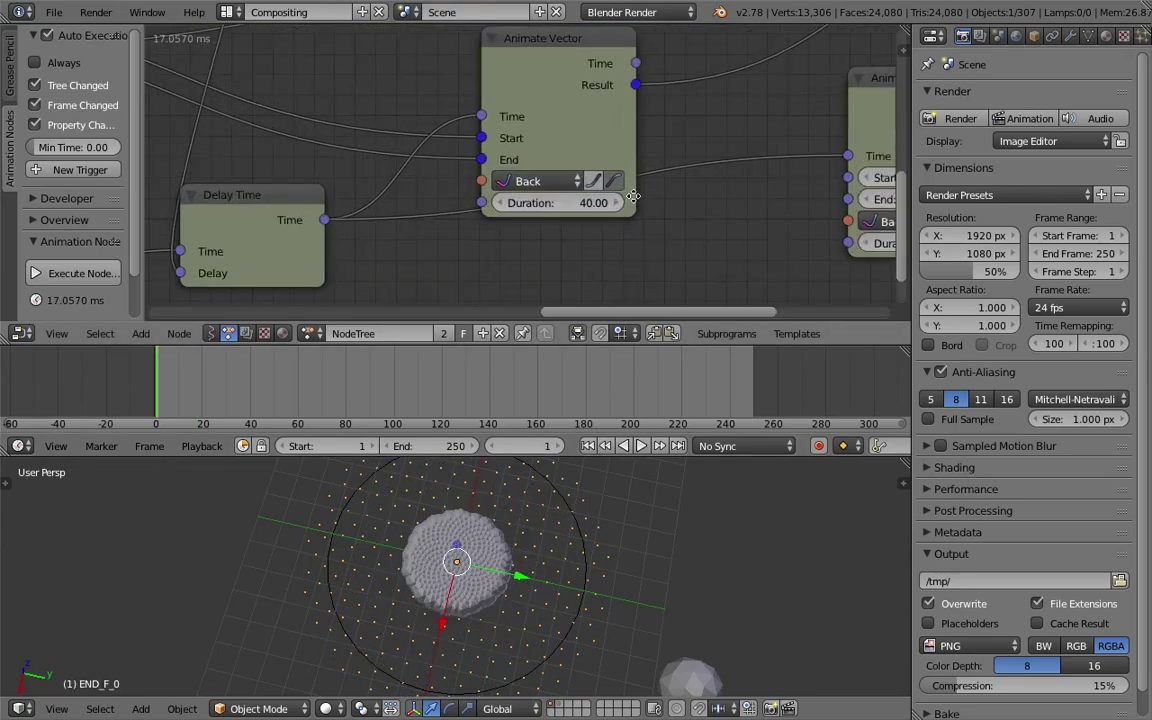
{"action": "middle_click_drag", "start_coordinate": [824, 167], "coordinate": [434, 155]}
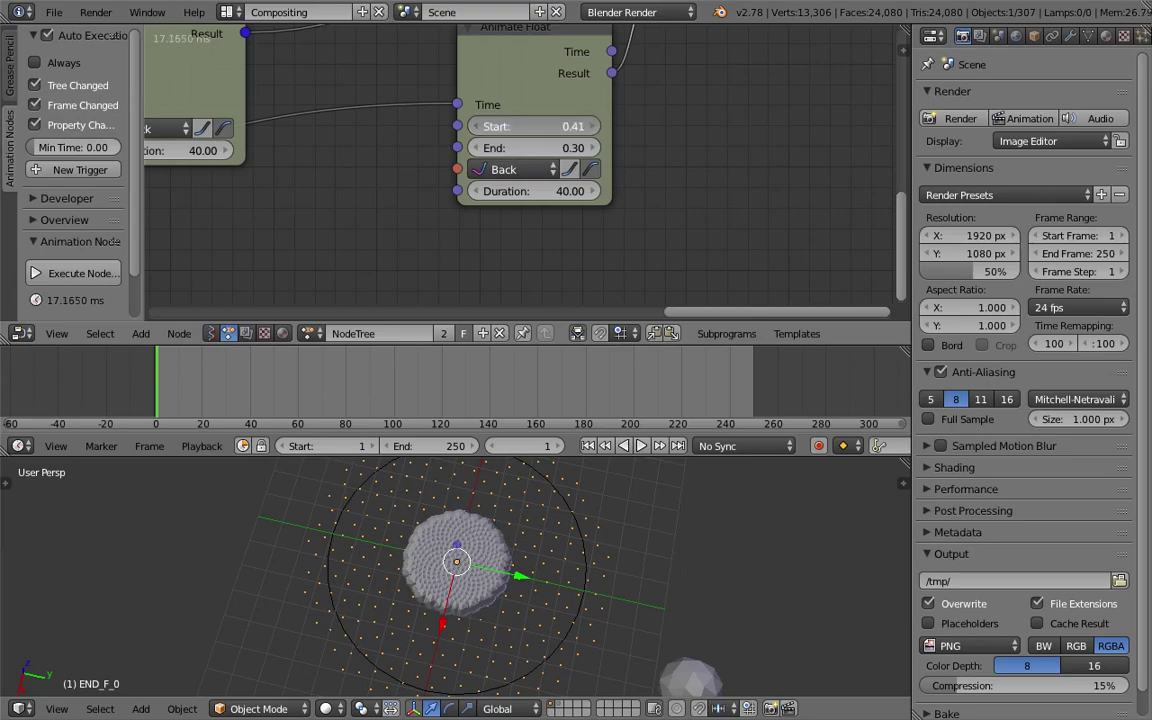
{"action": "mouse_move", "coordinate": [530, 126]}
{"action": "left_mouse_down"}
{"action": "mouse_move", "coordinate": [490, 126]}
{"action": "mouse_move", "coordinate": [545, 138]}
{"action": "left_mouse_up"}
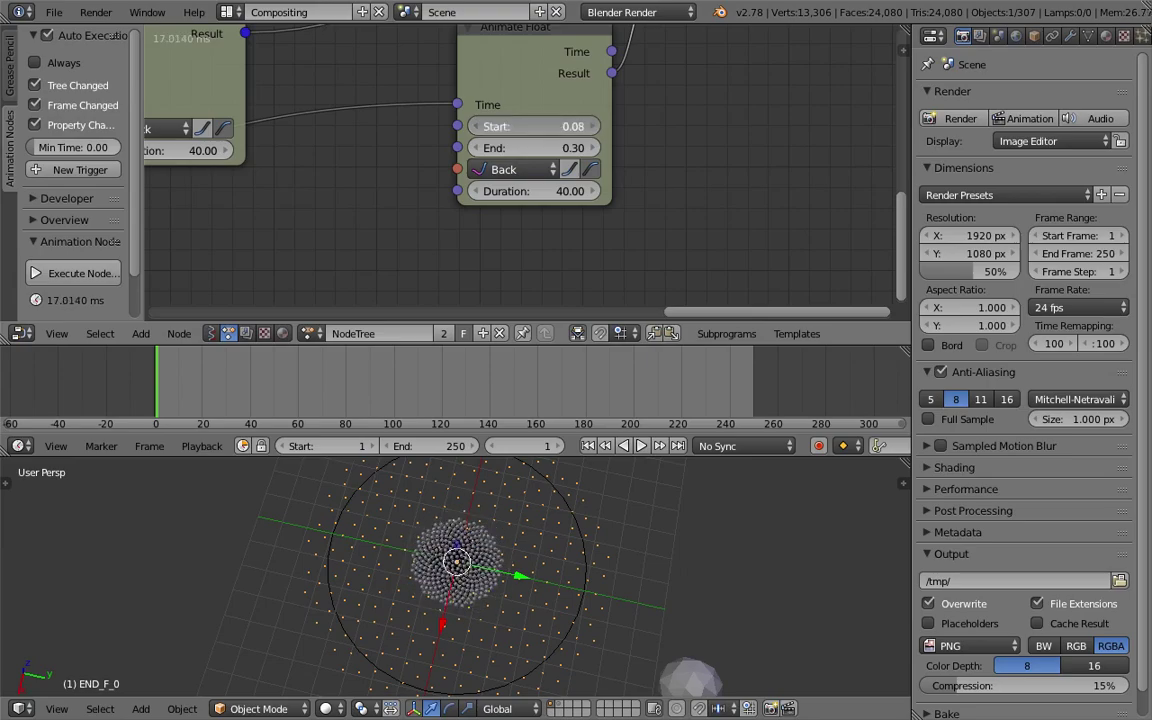
{"action": "scroll", "coordinate": [506, 617], "scroll_direction": "up", "scroll_amount": 4}
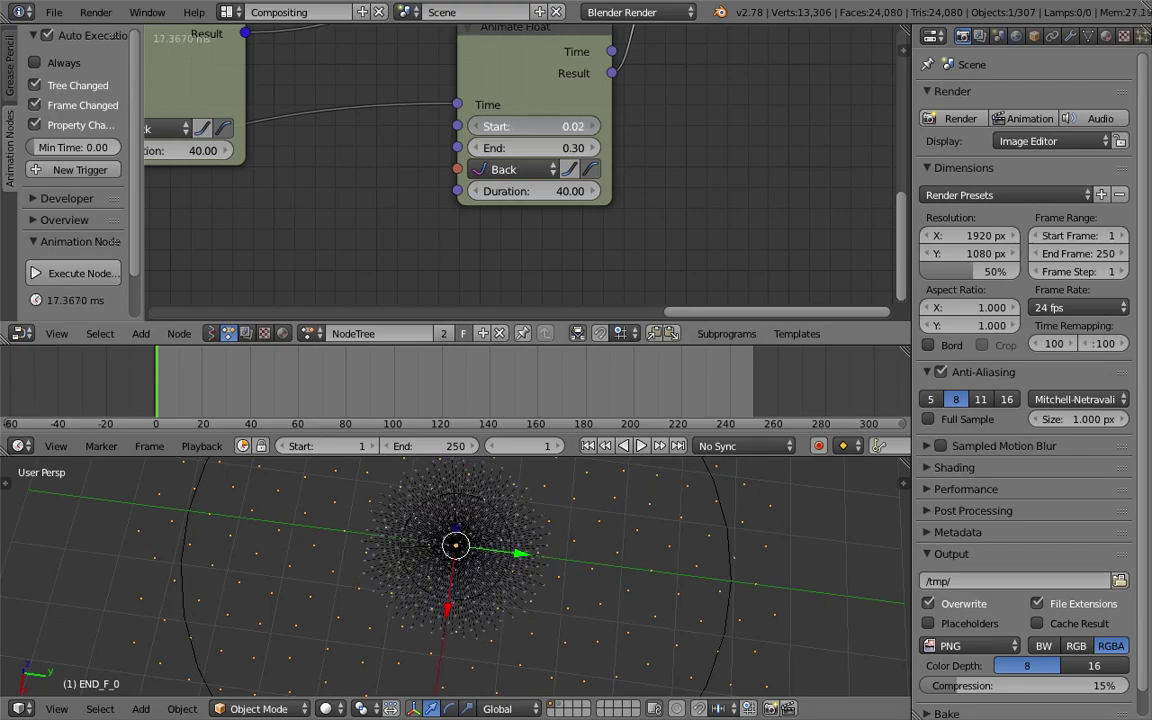
{"action": "left_click_drag", "start_coordinate": [530, 126], "coordinate": [515, 126]}
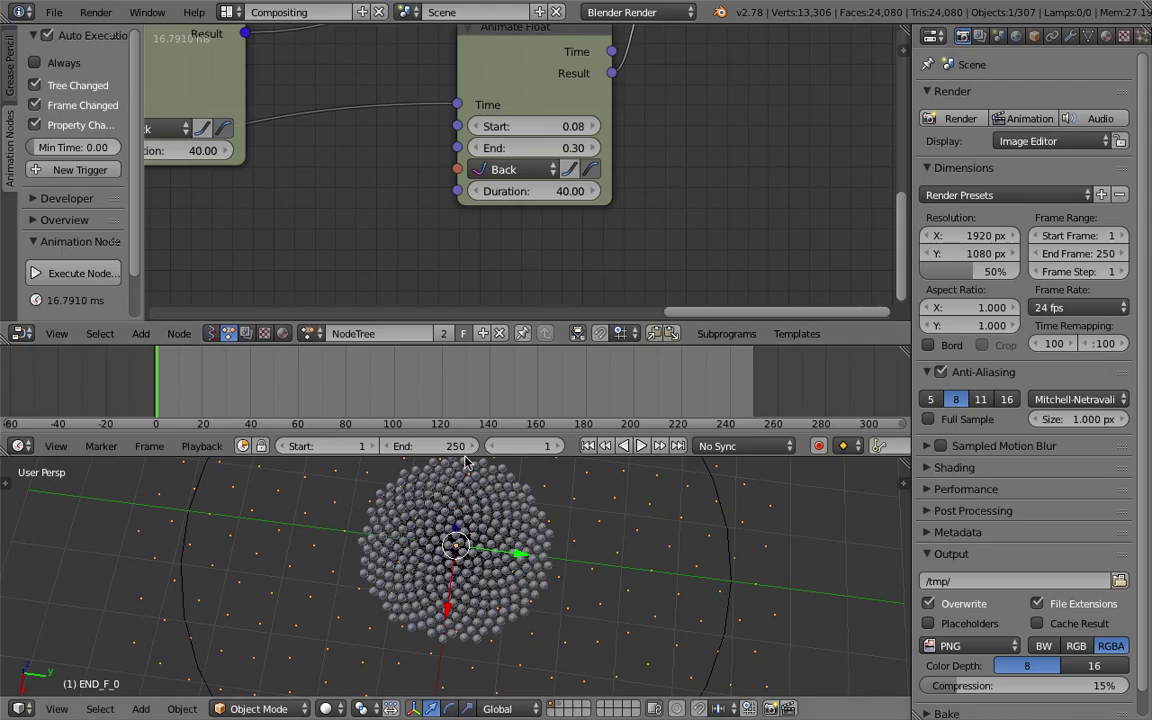
{"action": "scroll", "coordinate": [200, 390], "scroll_direction": "down", "scroll_amount": 2}
{"action": "key", "text": "alt+a"}
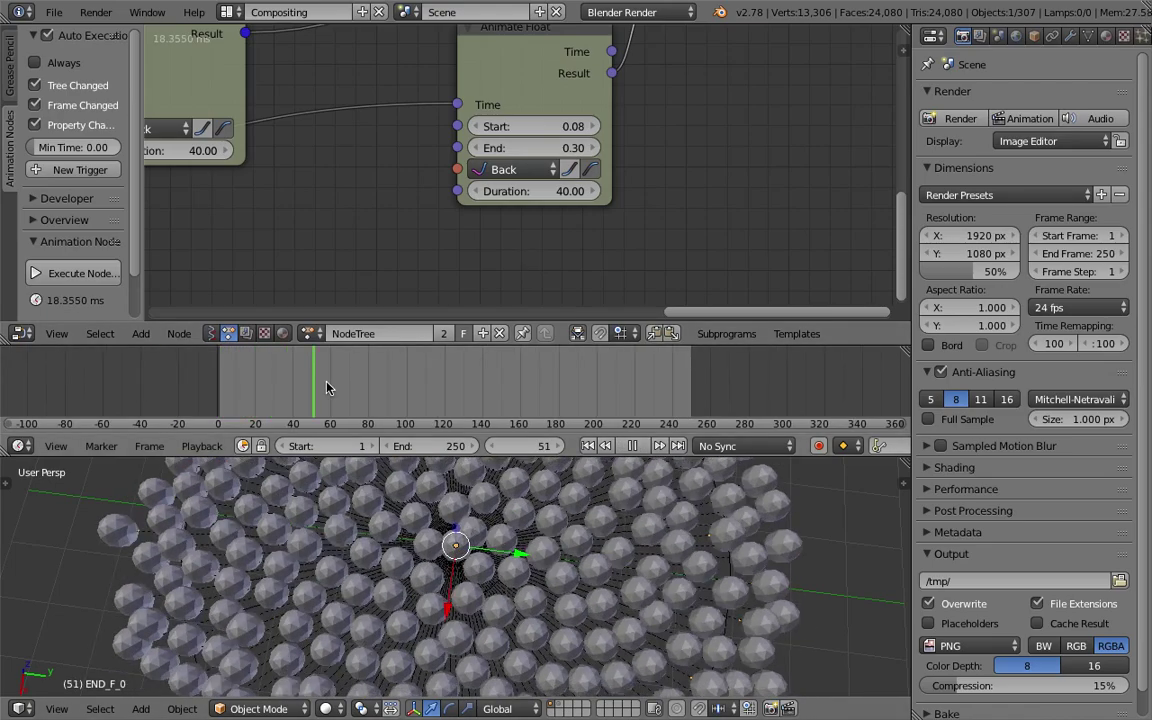
{"action": "key", "text": "alt+a"}
{"action": "left_click_drag", "start_coordinate": [577, 148], "coordinate": [656, 149]}
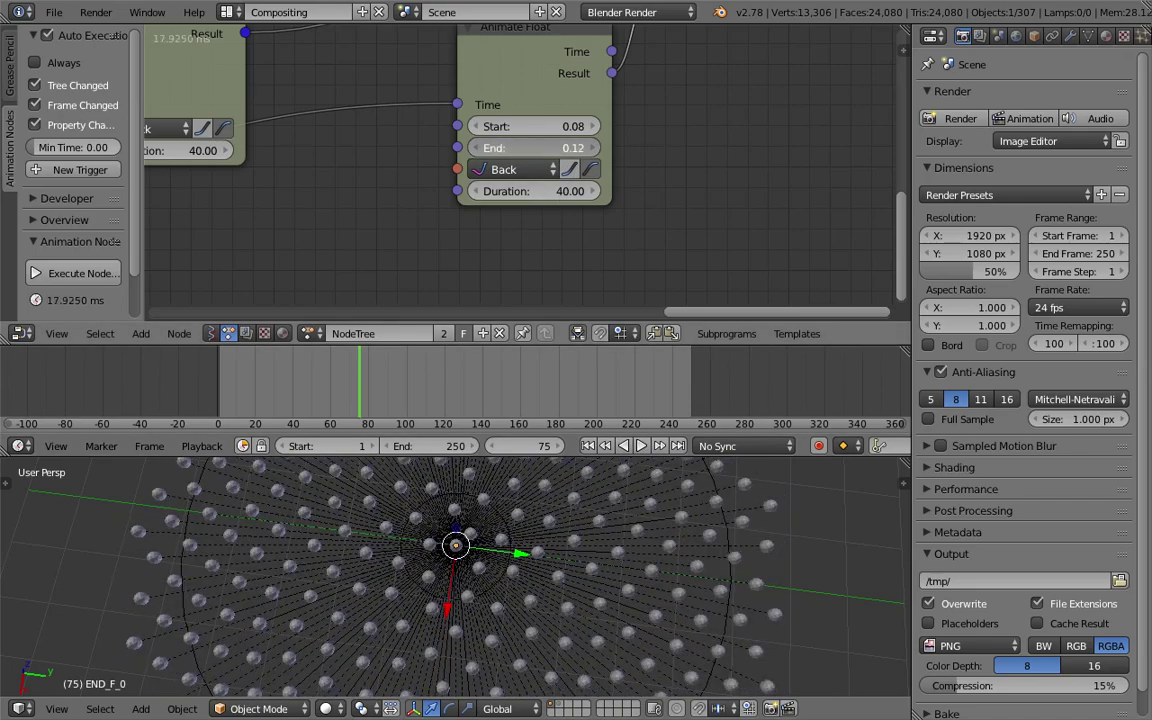
{"action": "left_click_drag", "start_coordinate": [577, 148], "coordinate": [312, 141]}
{"action": "scroll", "coordinate": [312, 141], "scroll_direction": "down", "scroll_amount": 3}
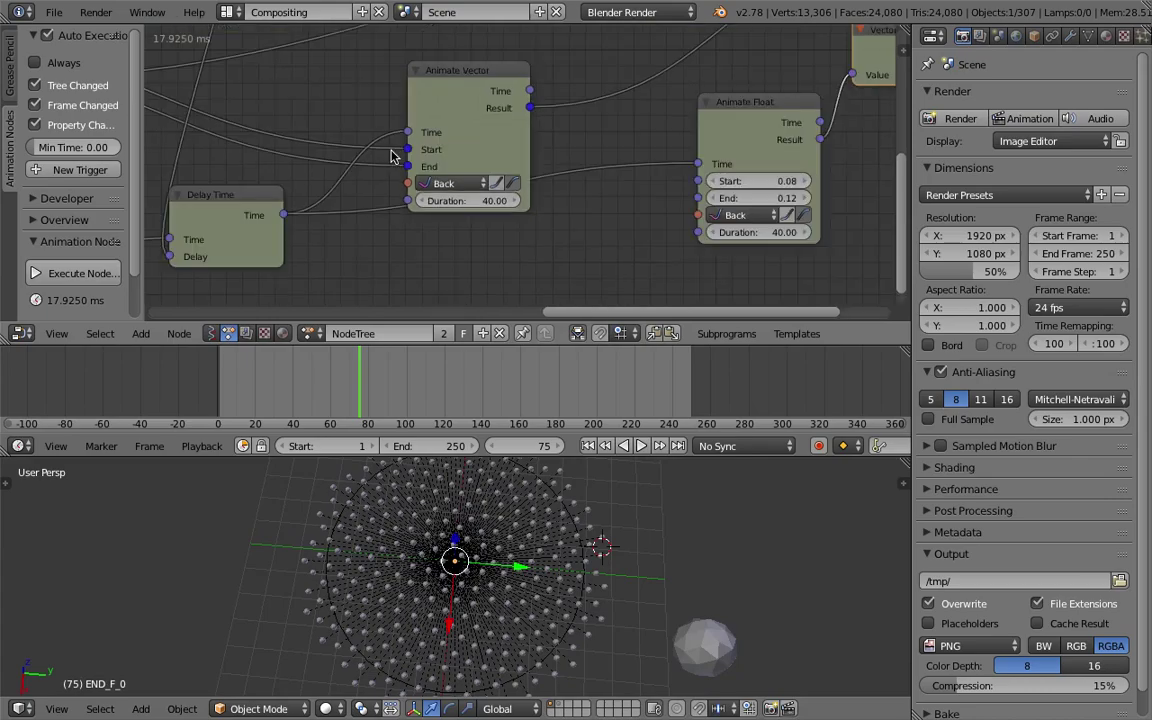
Step: Hide the Object Instancer's relationship lines through its advanced settings
{"action": "middle_click_drag", "start_coordinate": [281, 151], "coordinate": [476, 175]}
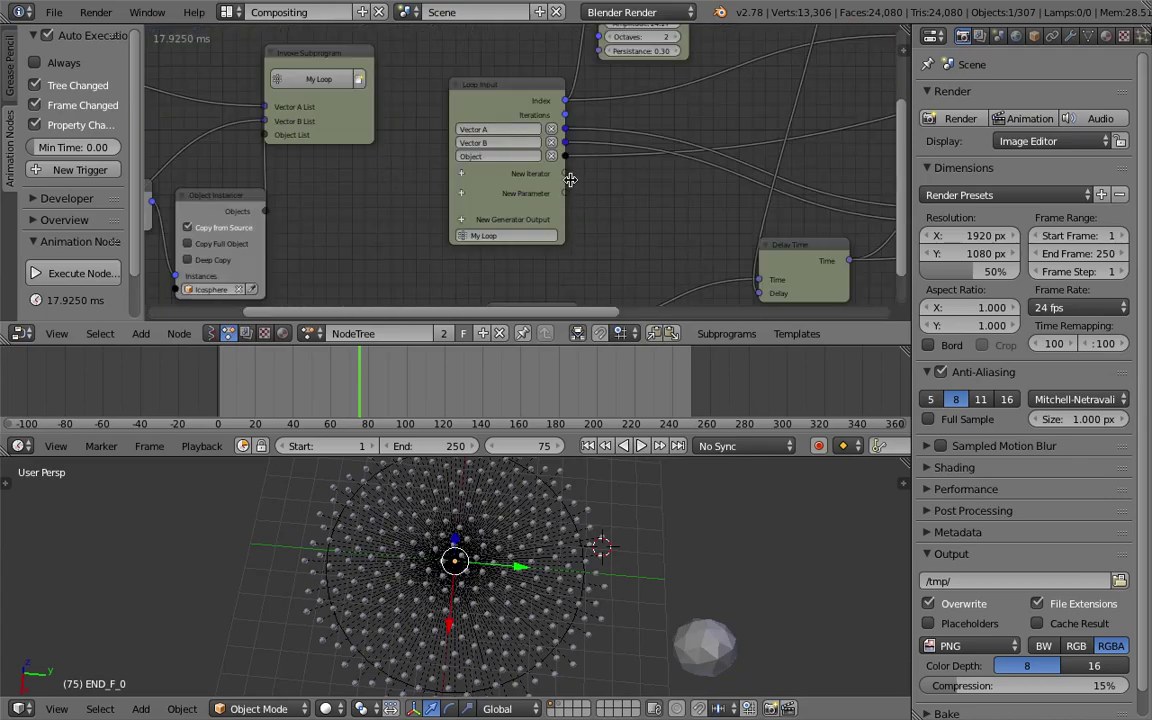
{"action": "left_click_drag", "start_coordinate": [406, 98], "coordinate": [422, 83]}
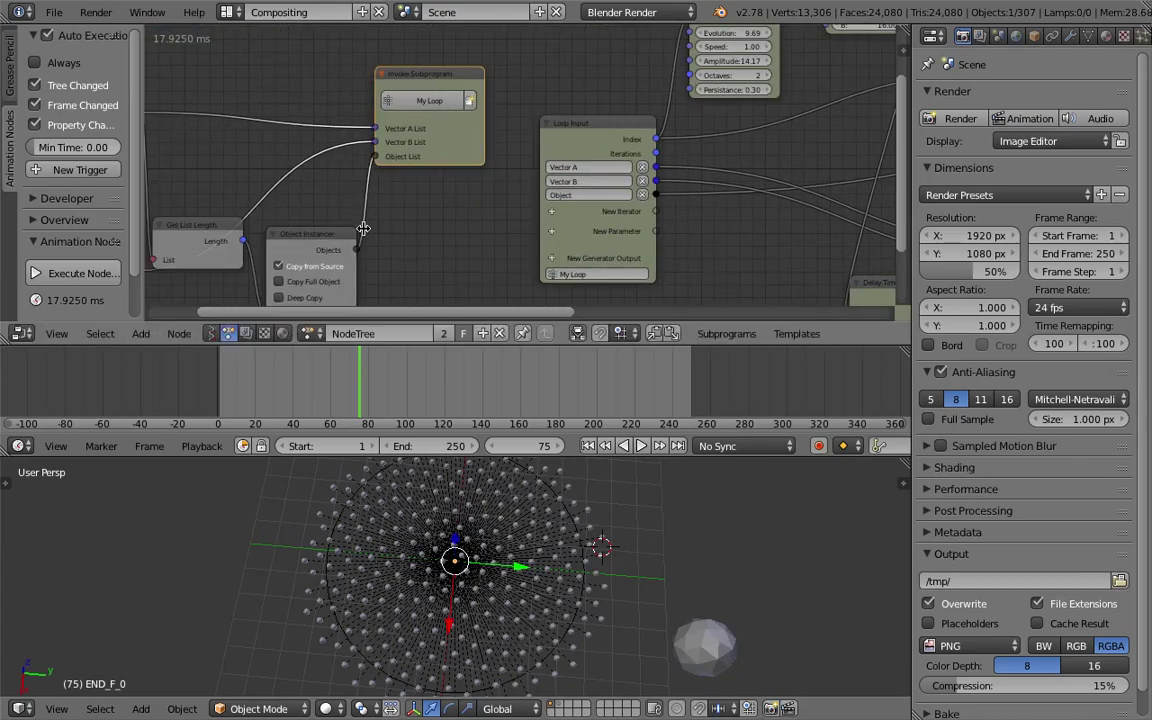
{"action": "left_click", "coordinate": [324, 243]}
{"action": "key", "text": "u"}
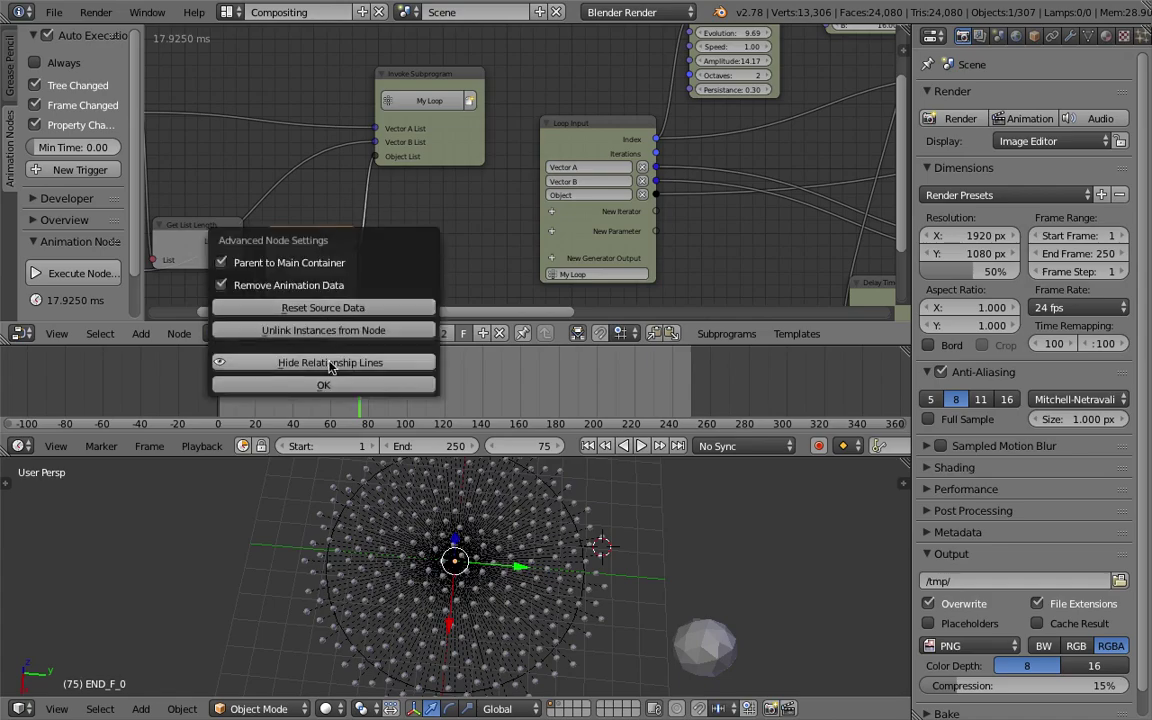
{"action": "left_click", "coordinate": [324, 365]}
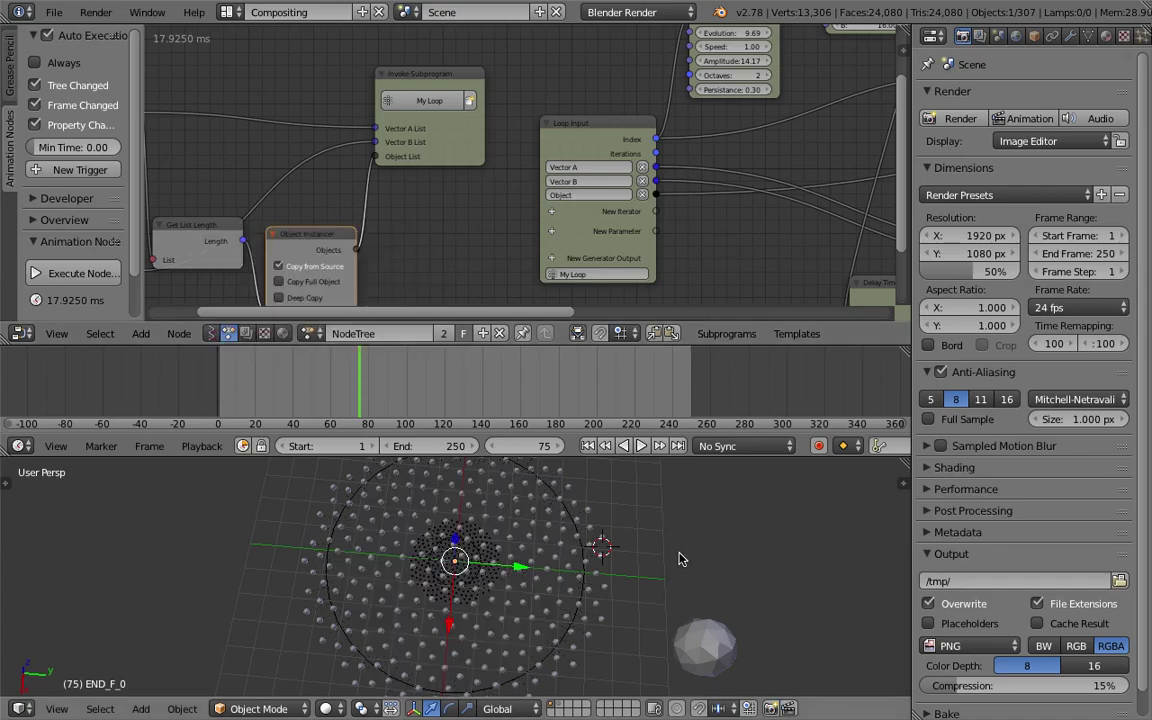
Step: Switch to the 3D View Full layout and briefly play the icosphere animation
{"action": "left_click", "coordinate": [227, 12]}
{"action": "left_click", "coordinate": [217, 33]}
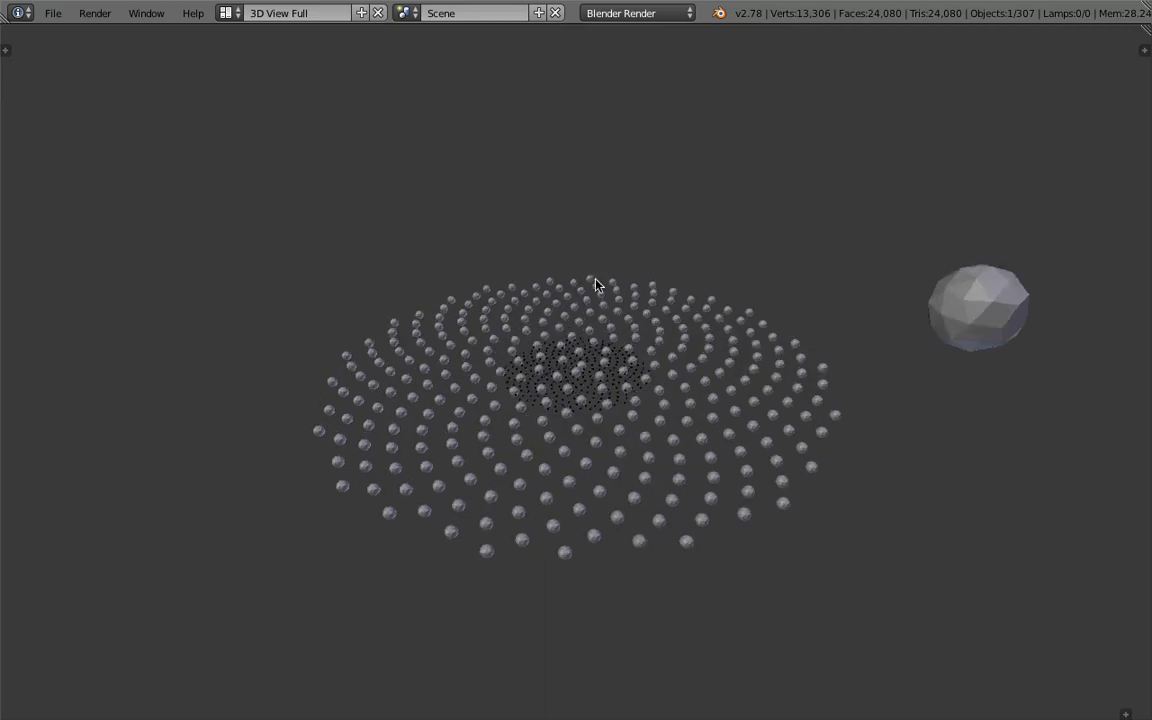
{"action": "key", "text": "alt+a"}
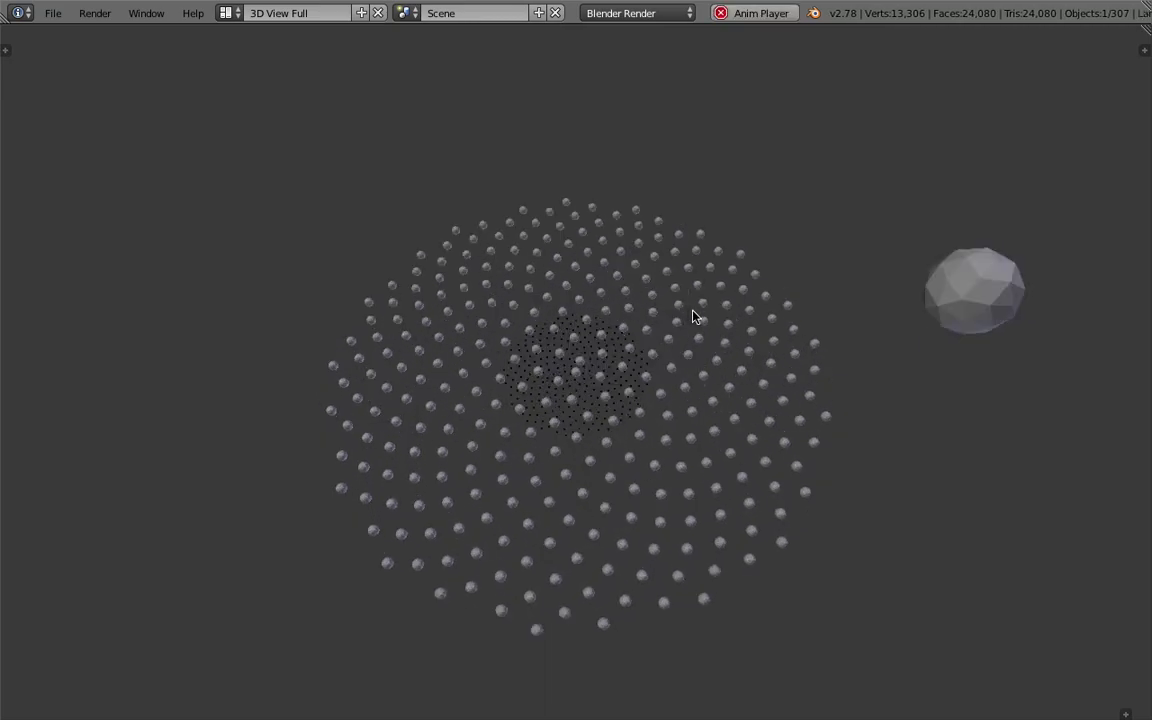
{"action": "key", "text": "Escape"}
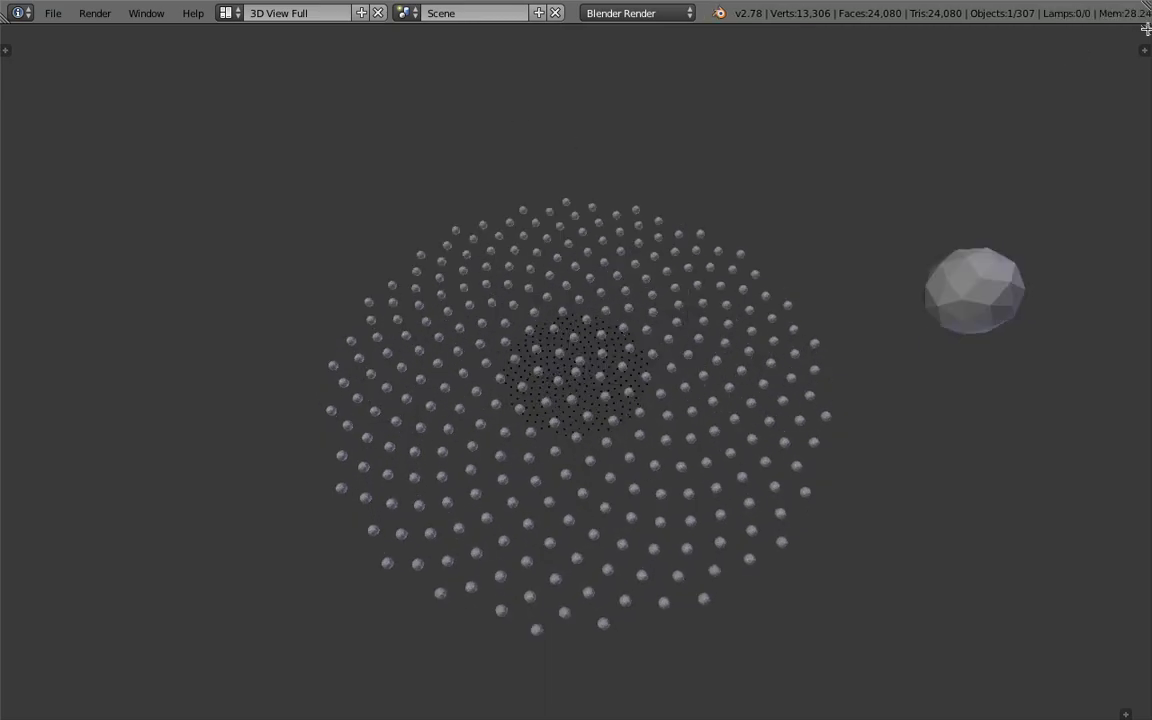
Step: Split off a new area above the 3D view and make it an enlarged Timeline
{"action": "left_click_drag", "start_coordinate": [1146, 28], "coordinate": [491, 66]}
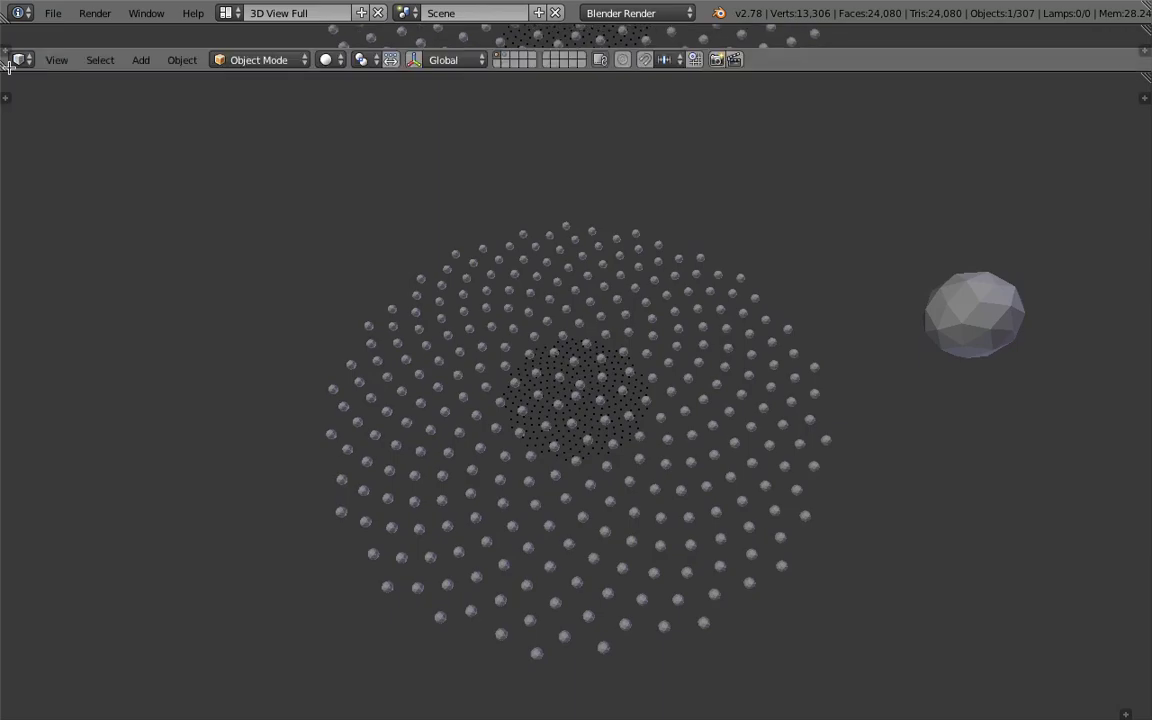
{"action": "left_click", "coordinate": [22, 60]}
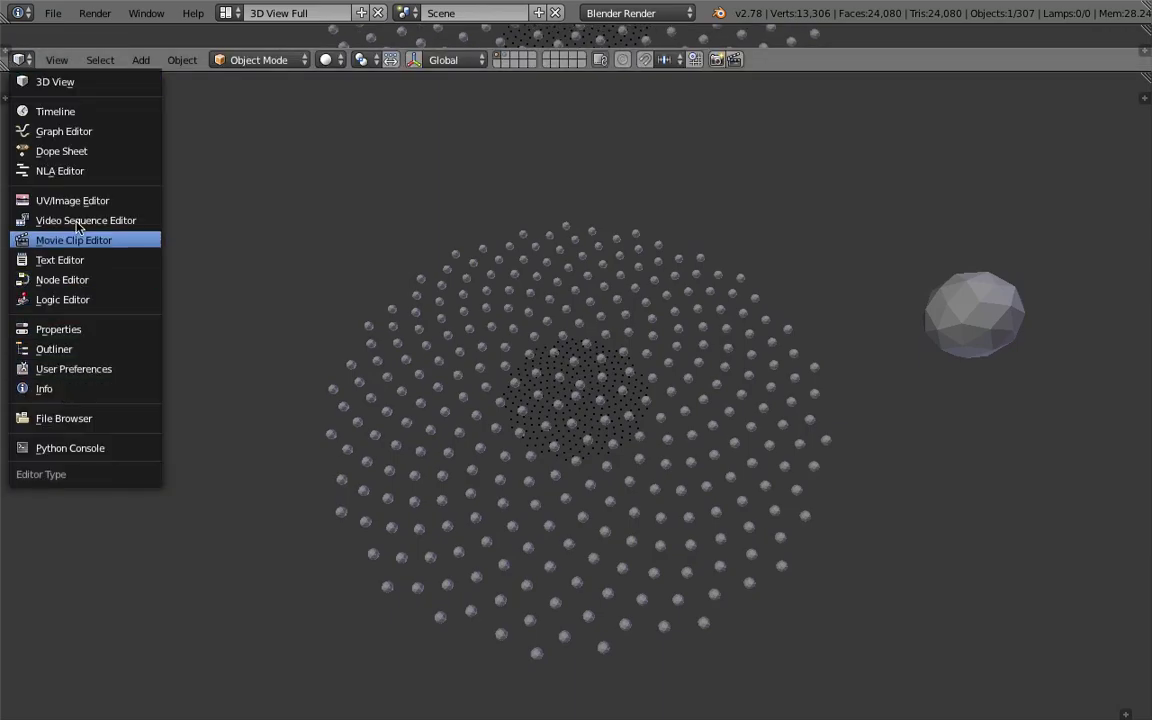
{"action": "left_click", "coordinate": [77, 111]}
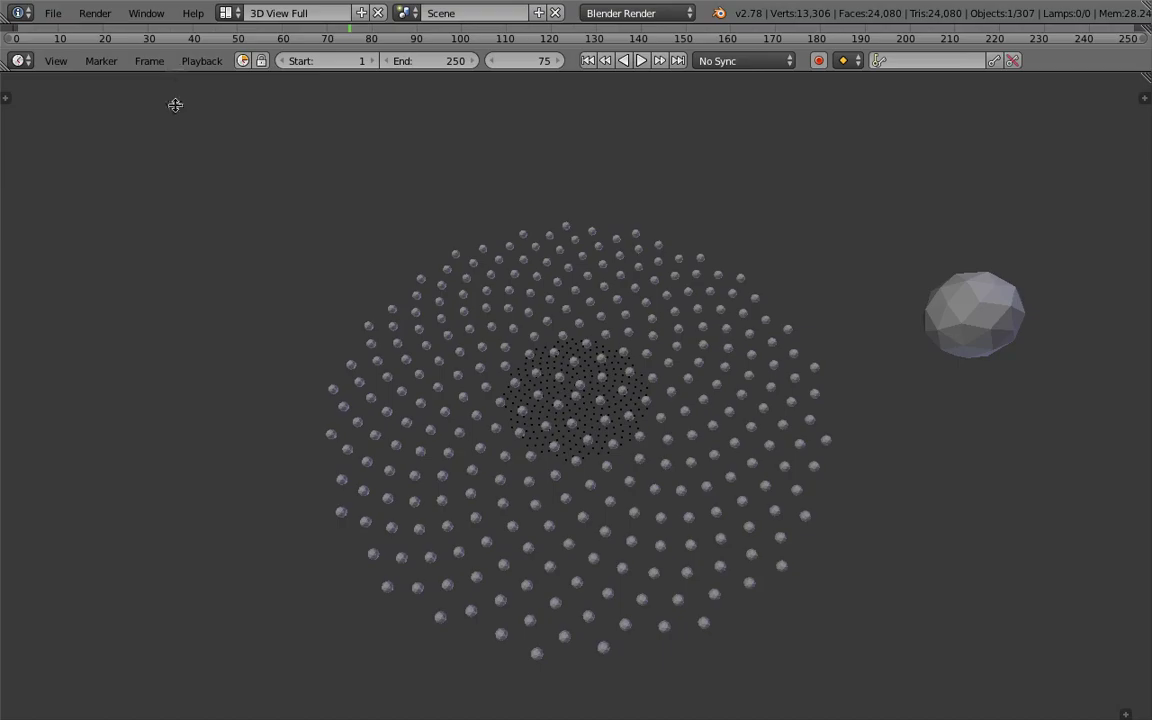
{"action": "left_click_drag", "start_coordinate": [175, 105], "coordinate": [560, 168]}
Step: Replay the animation from the start and stop it at frame 61
{"action": "left_click", "coordinate": [588, 158]}
{"action": "left_click", "coordinate": [632, 158]}
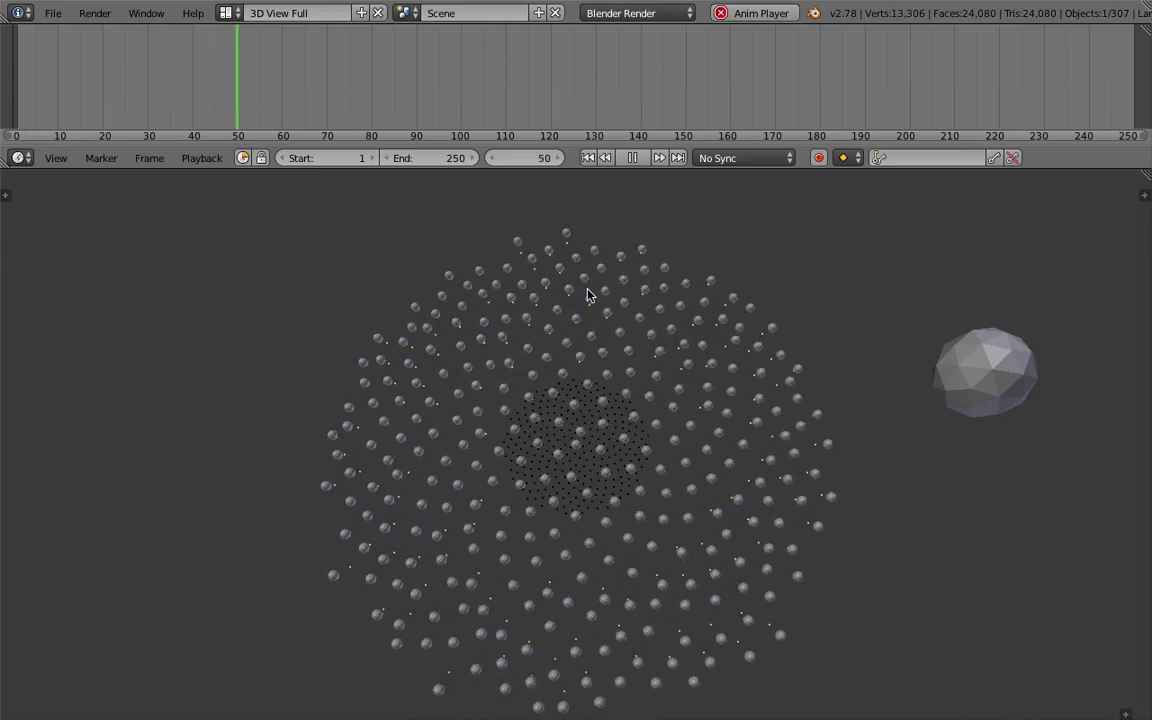
{"action": "left_click", "coordinate": [632, 158]}
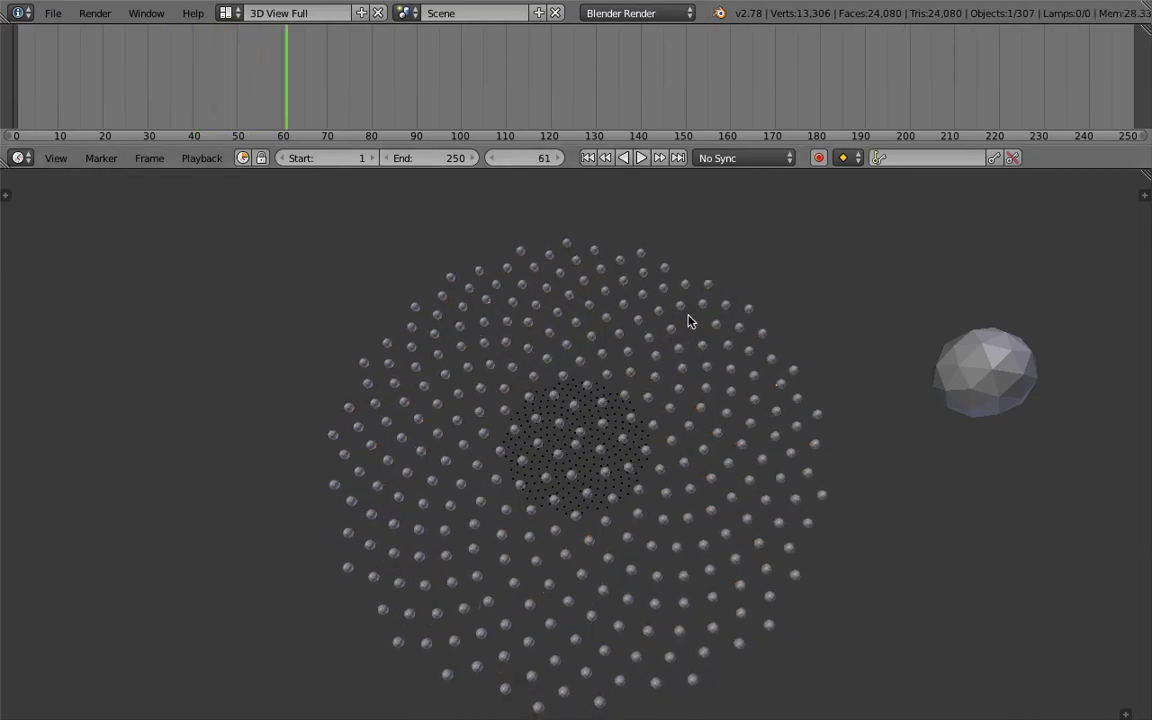
{"action": "left_click", "coordinate": [226, 12]}
Step: Return to the Compositing layout, enlarge the node editor and save the blend file
{"action": "left_click", "coordinate": [245, 75]}
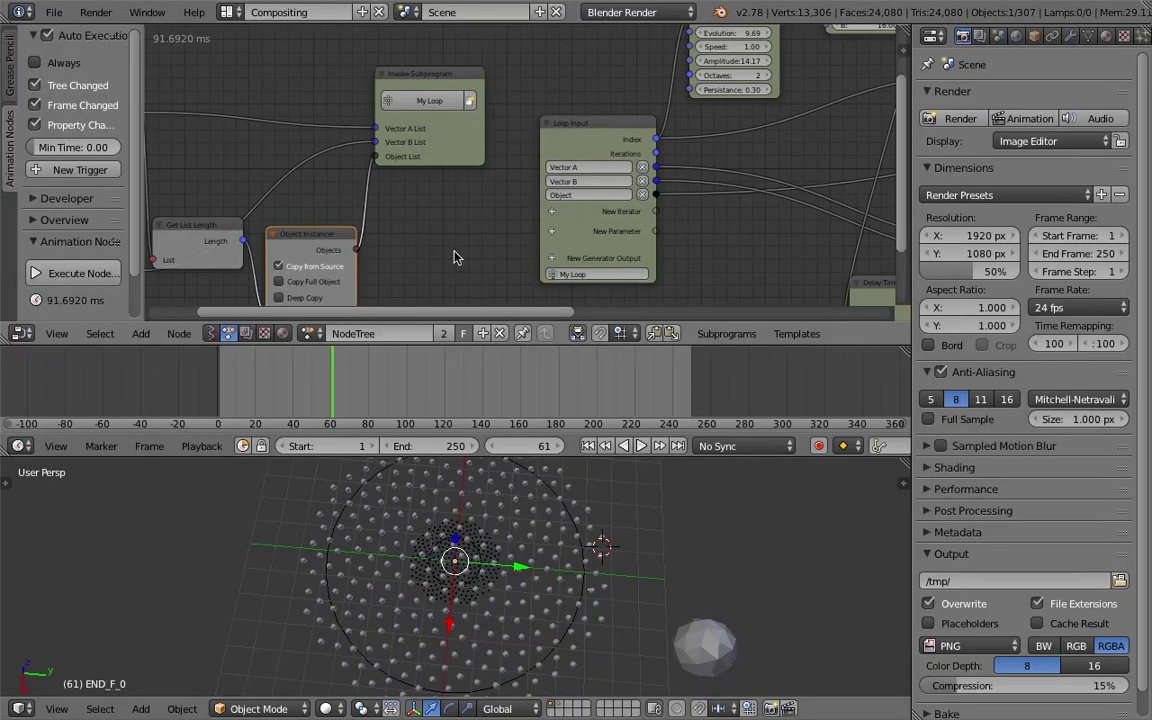
{"action": "key", "text": "ctrl+s"}
{"action": "left_click", "coordinate": [458, 254]}
{"action": "middle_click_drag", "start_coordinate": [570, 170], "coordinate": [738, 156]}
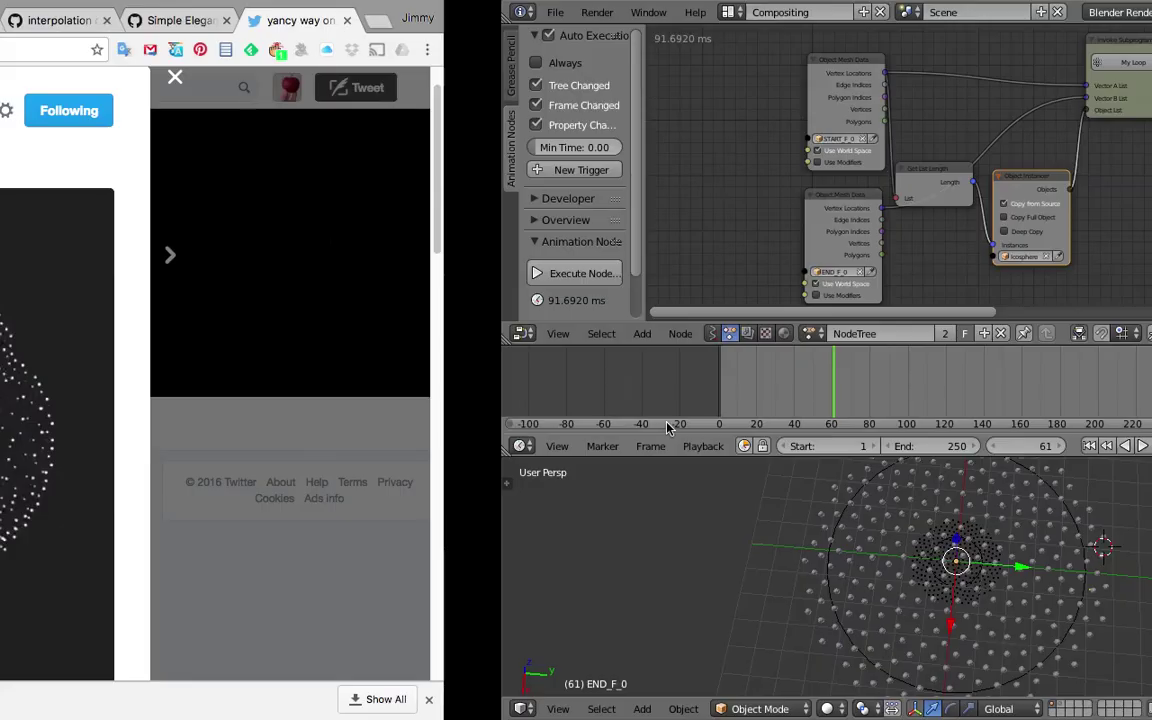
{"action": "key", "text": "ctrl+s"}
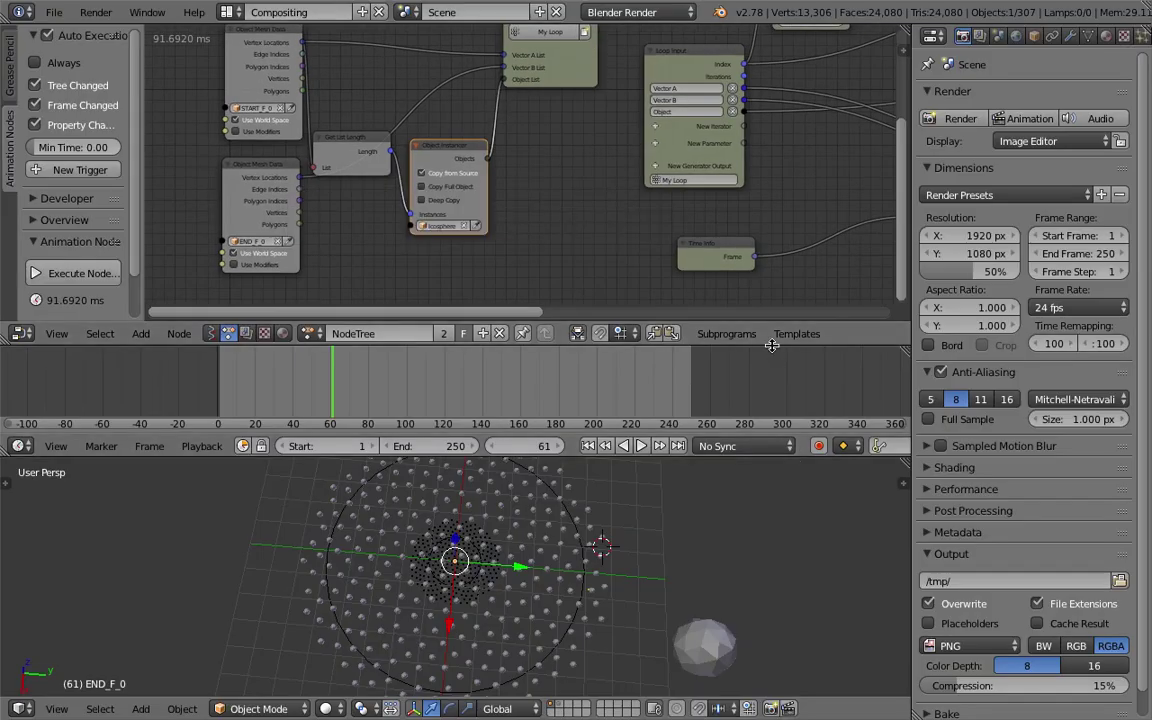
{"action": "left_click_drag", "start_coordinate": [767, 344], "coordinate": [770, 380]}
{"action": "key", "text": "ctrl+s"}
{"action": "left_click", "coordinate": [530, 233]}
Step: Move the Time Info node left to make room for a new node
{"action": "middle_click_drag", "start_coordinate": [530, 233], "coordinate": [393, 249]}
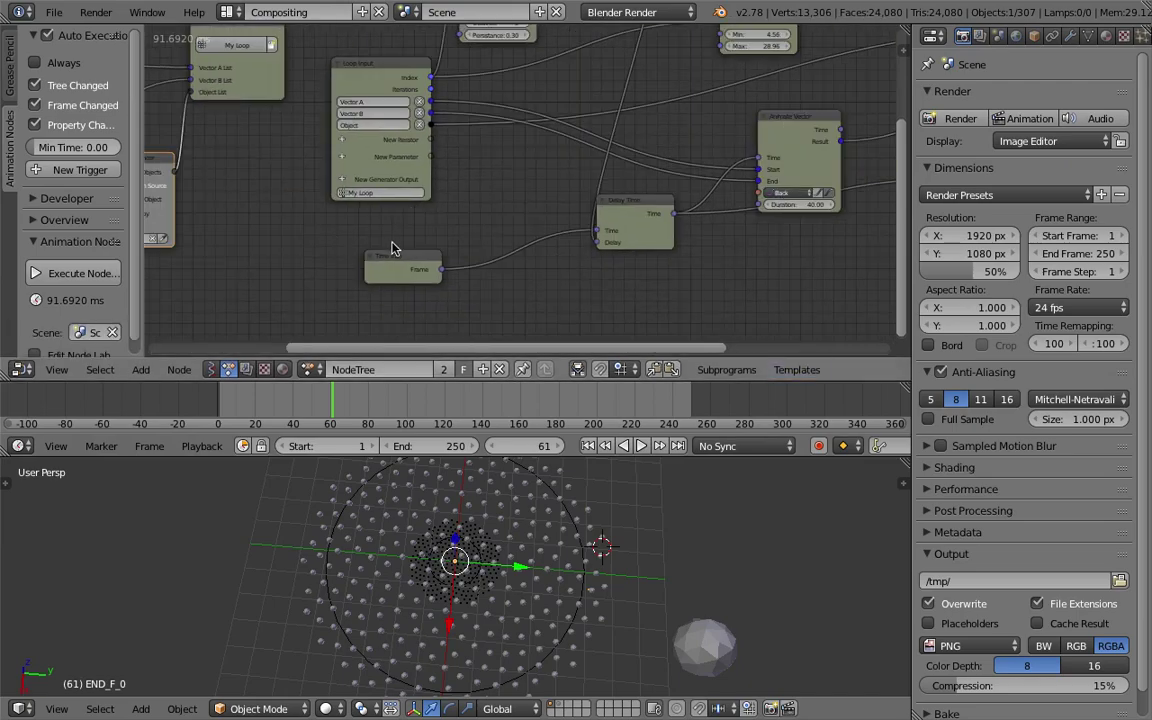
{"action": "left_click_drag", "start_coordinate": [393, 252], "coordinate": [329, 252]}
{"action": "middle_click_drag", "start_coordinate": [532, 265], "coordinate": [483, 247]}
{"action": "key", "text": "shift+a"}
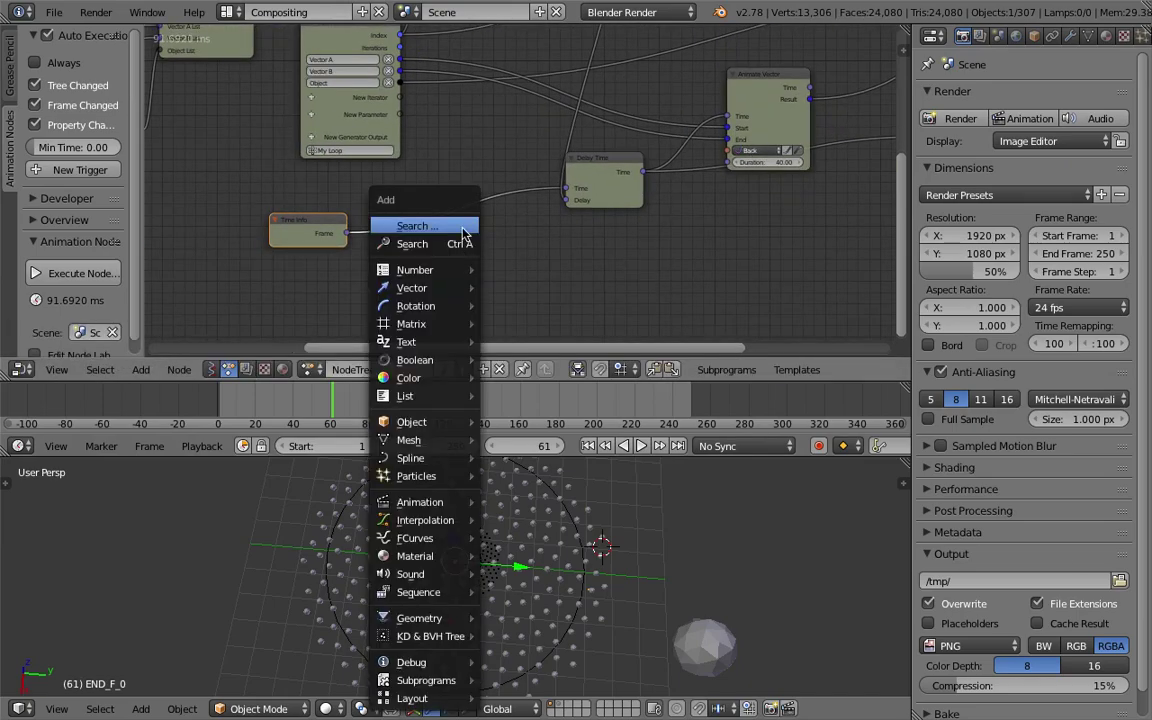
{"action": "left_click", "coordinate": [463, 228]}
{"action": "type", "text": "t"}
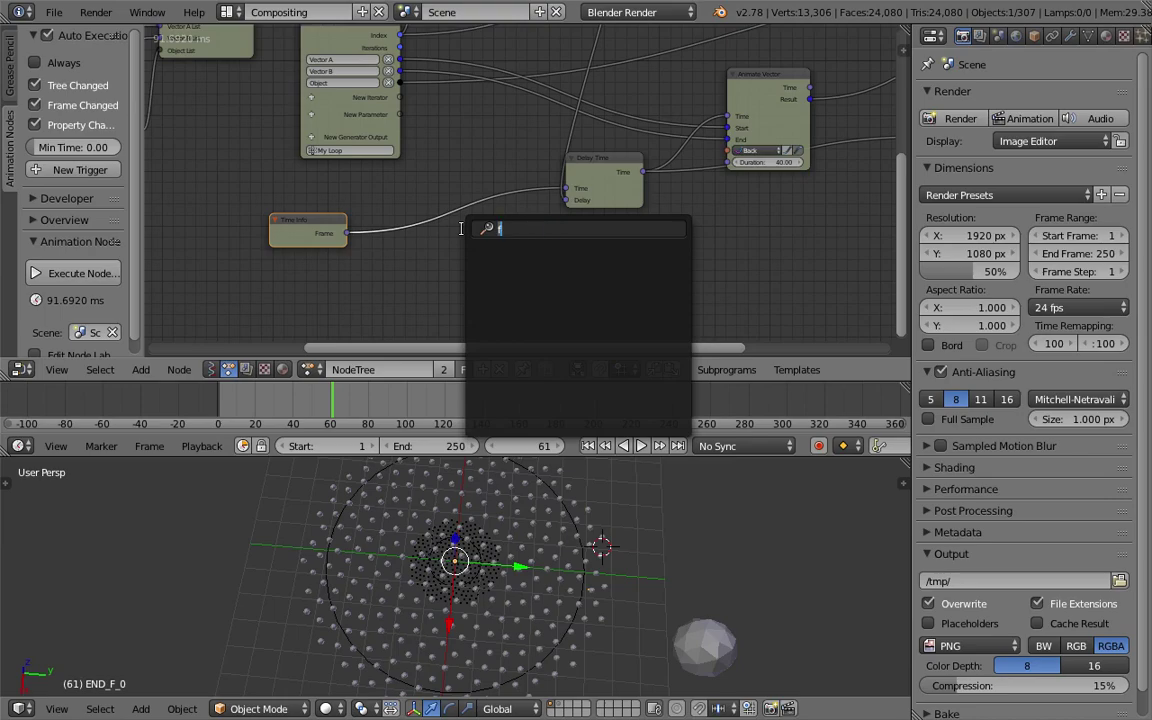
{"action": "key", "text": "Escape"}
Step: Add a new Time Info node by searching for 'frame'
{"action": "key", "text": "shift+a"}
{"action": "left_click", "coordinate": [461, 240]}
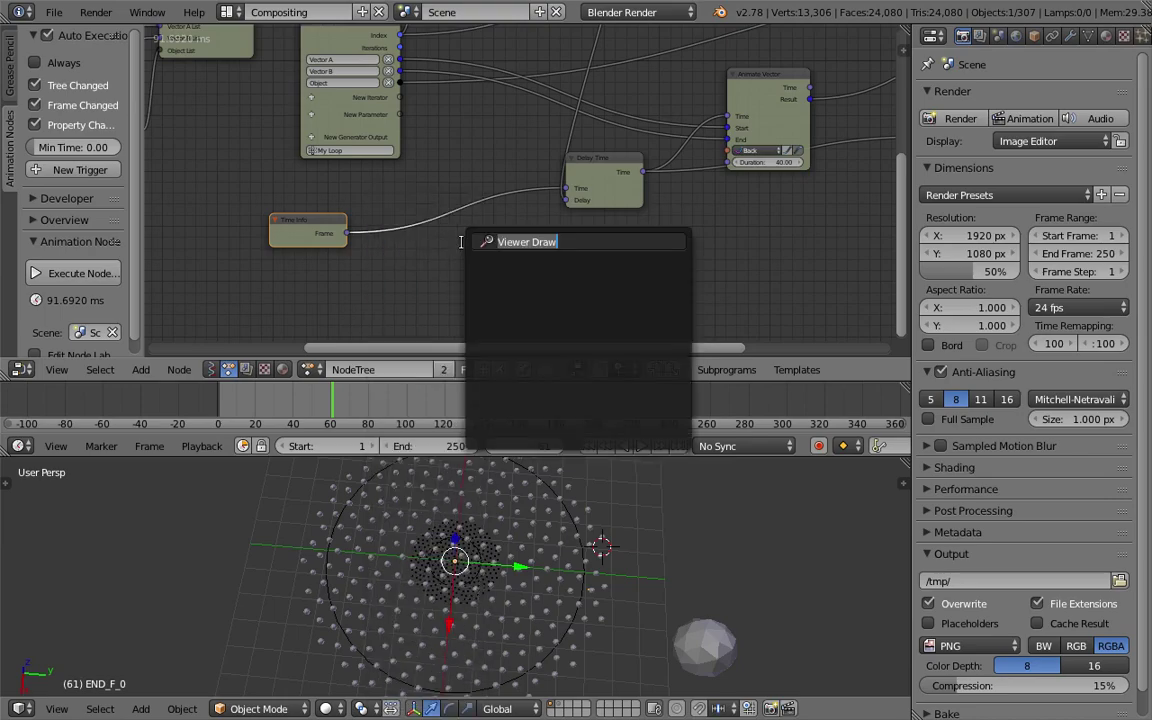
{"action": "type", "text": "frame"}
{"action": "key", "text": "Down"}
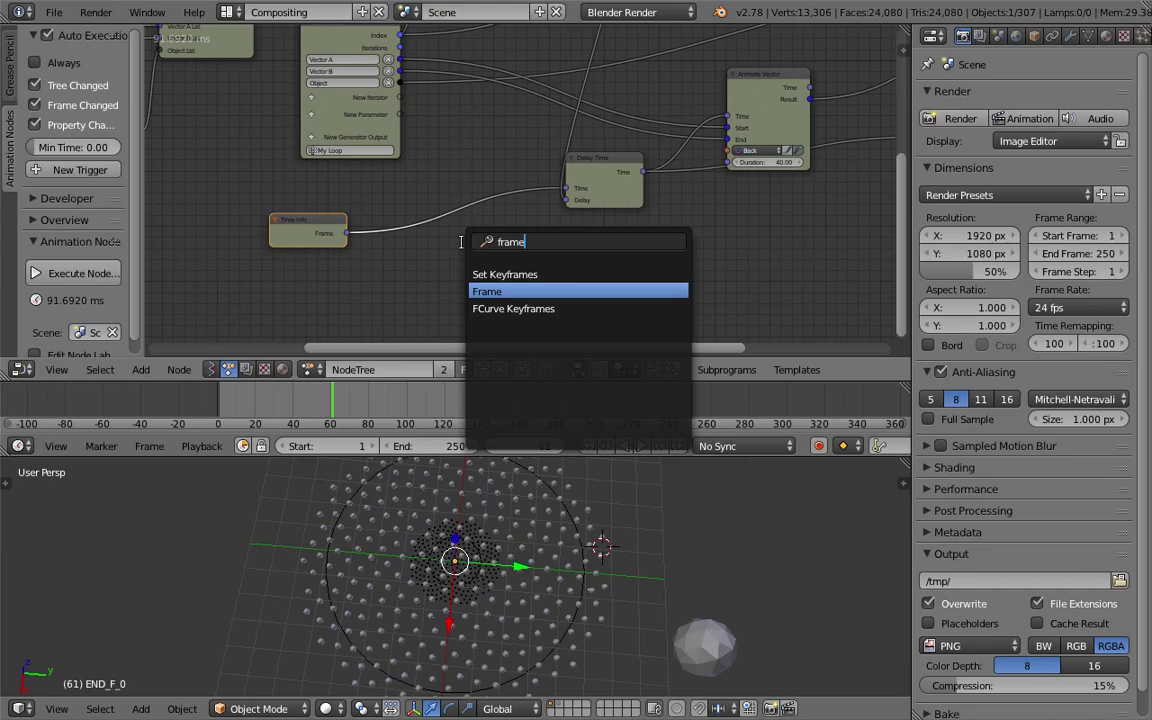
{"action": "key", "text": "Return"}
{"action": "key", "text": "Escape"}
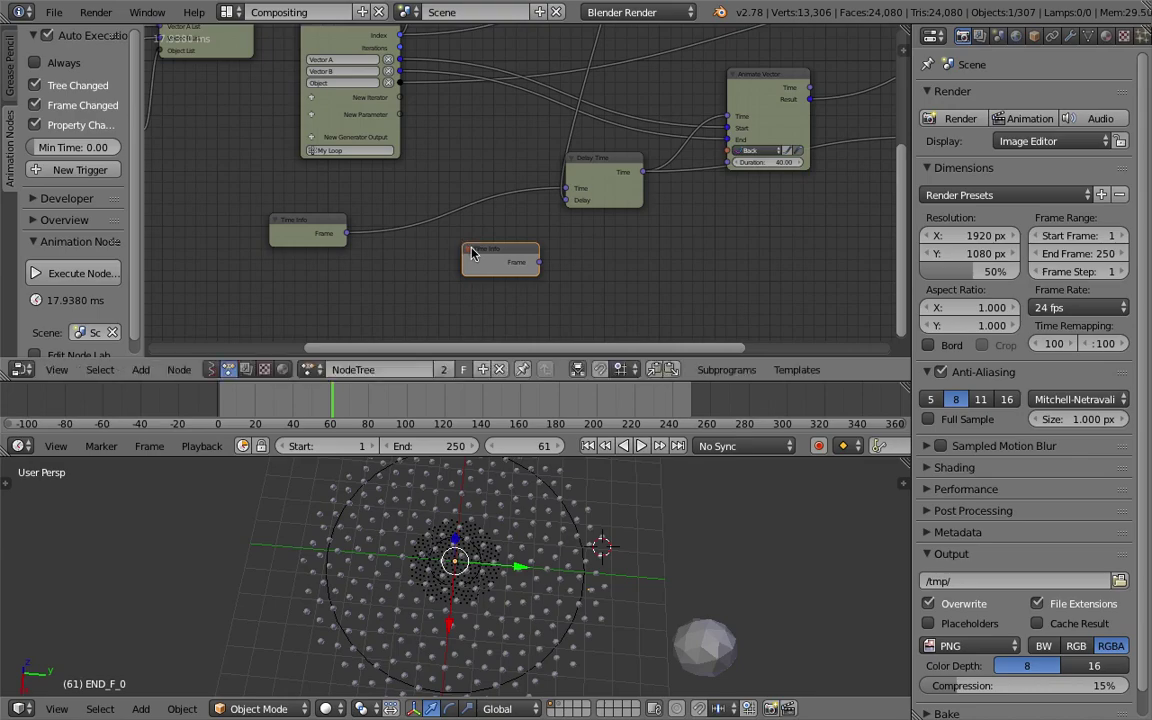
Step: Add a Repeat Time node by searching for 'rep'
{"action": "key", "text": "shift+a"}
{"action": "left_click", "coordinate": [465, 232]}
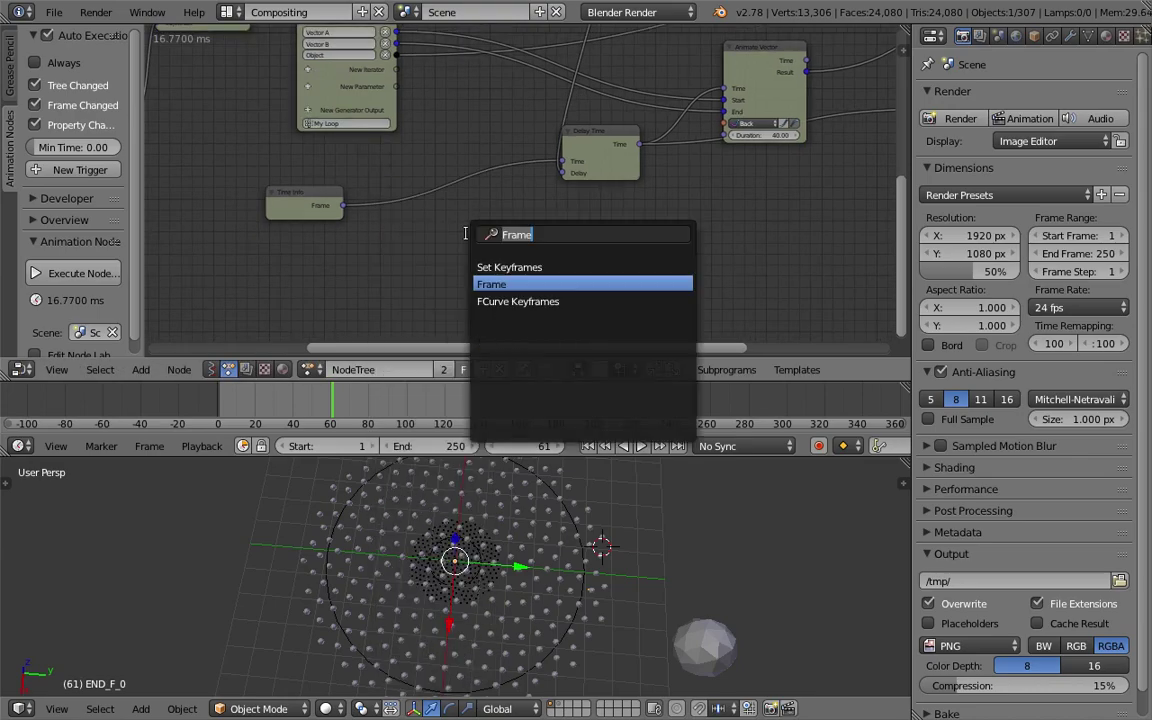
{"action": "type", "text": "rep"}
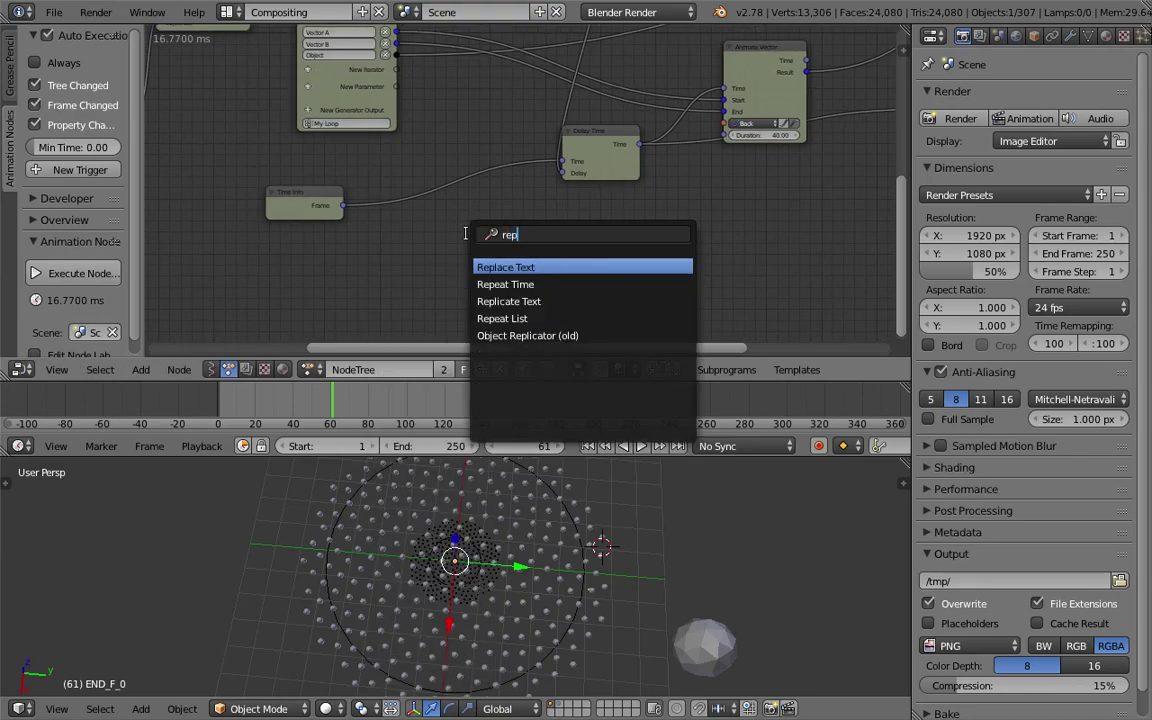
{"action": "key", "text": "Down"}
{"action": "key", "text": "Return"}
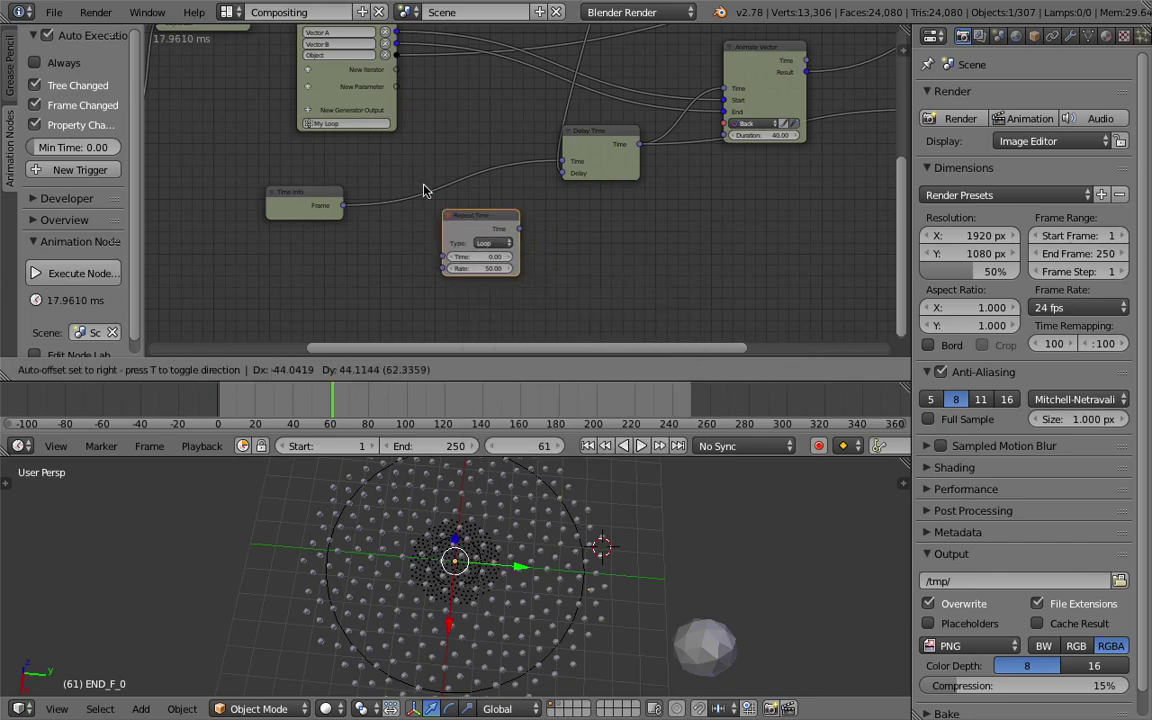
Step: Drop Repeat Time onto the Time Info link, rewind, and switch its type to Ping Pong
{"action": "left_click", "coordinate": [422, 188]}
{"action": "scroll", "coordinate": [422, 188], "scroll_direction": "up", "scroll_amount": 1}
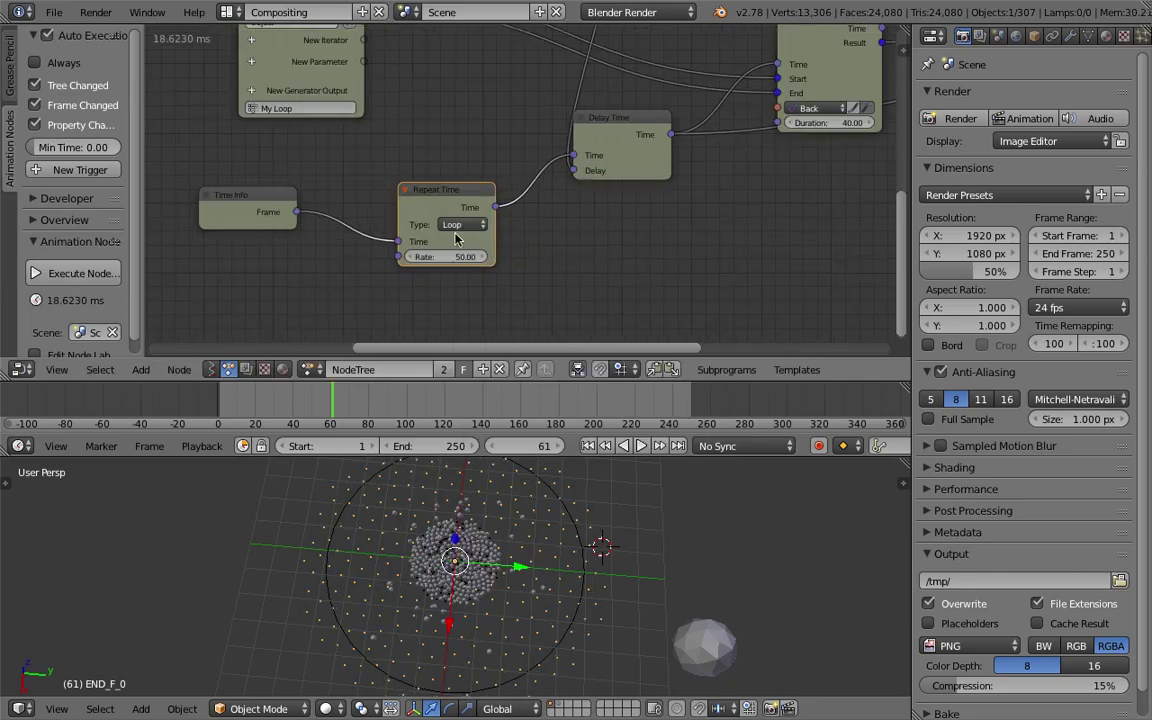
{"action": "left_click", "coordinate": [588, 446]}
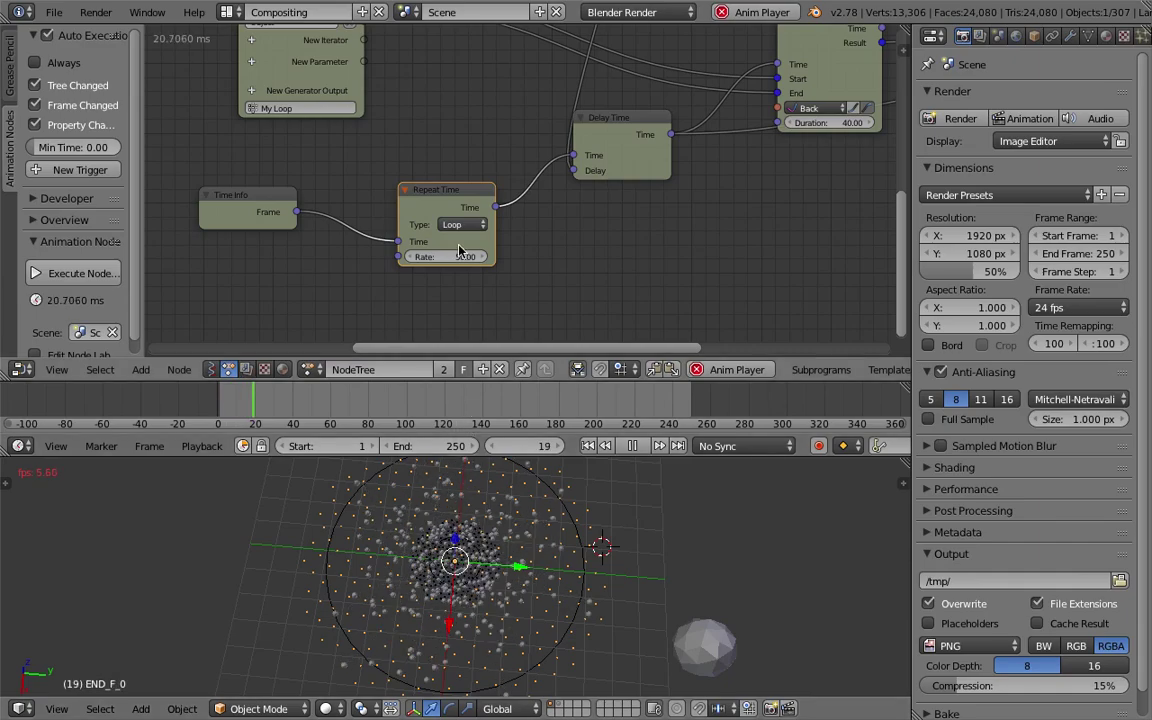
{"action": "left_click", "coordinate": [463, 233]}
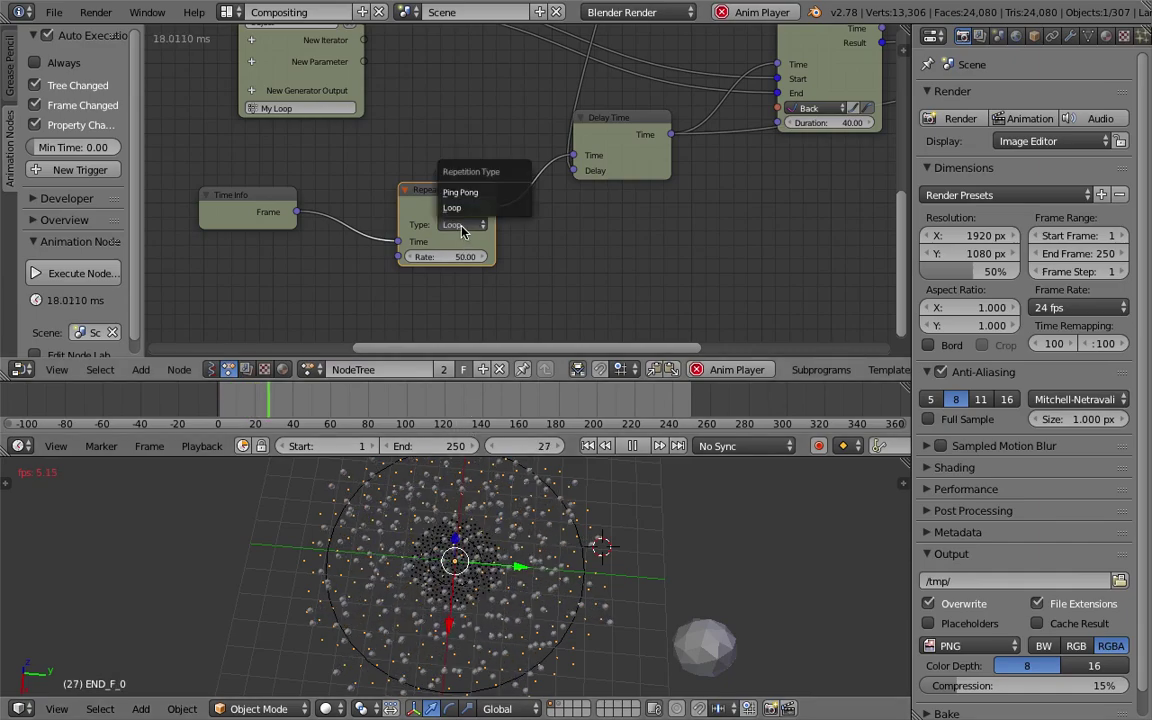
{"action": "left_click", "coordinate": [460, 192]}
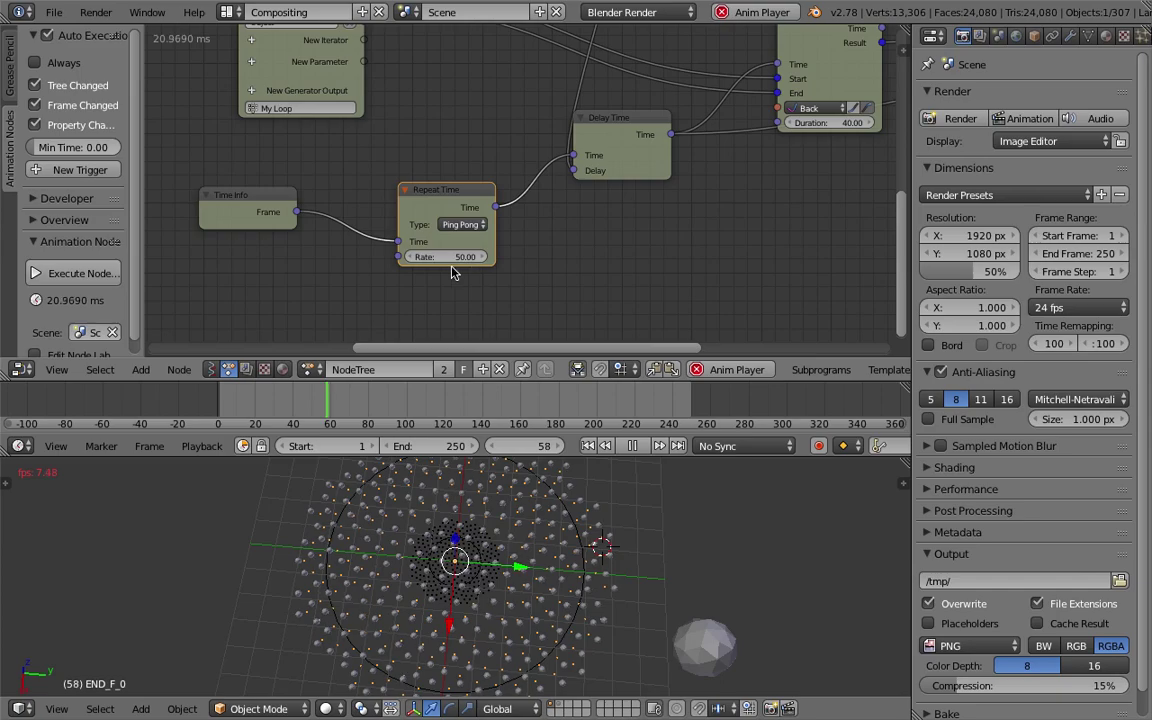
Step: Switch to the 3D View Full layout and move the first spiral mesh to layer 2
{"action": "left_click", "coordinate": [228, 12]}
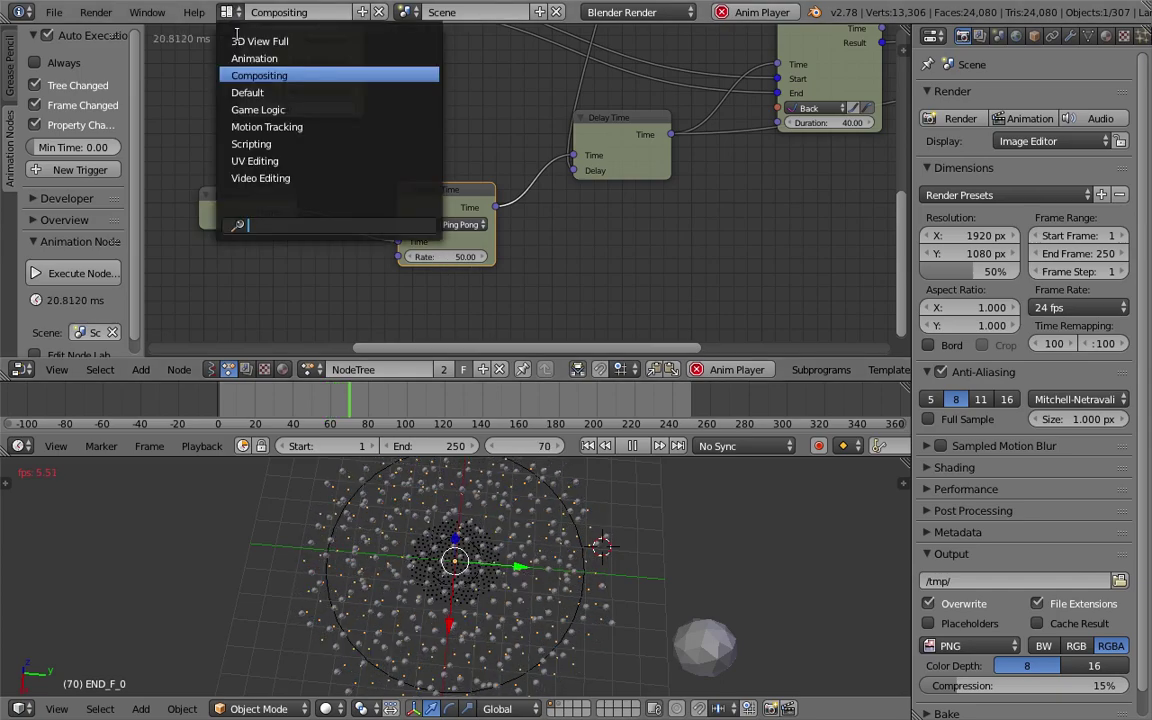
{"action": "left_click", "coordinate": [240, 41]}
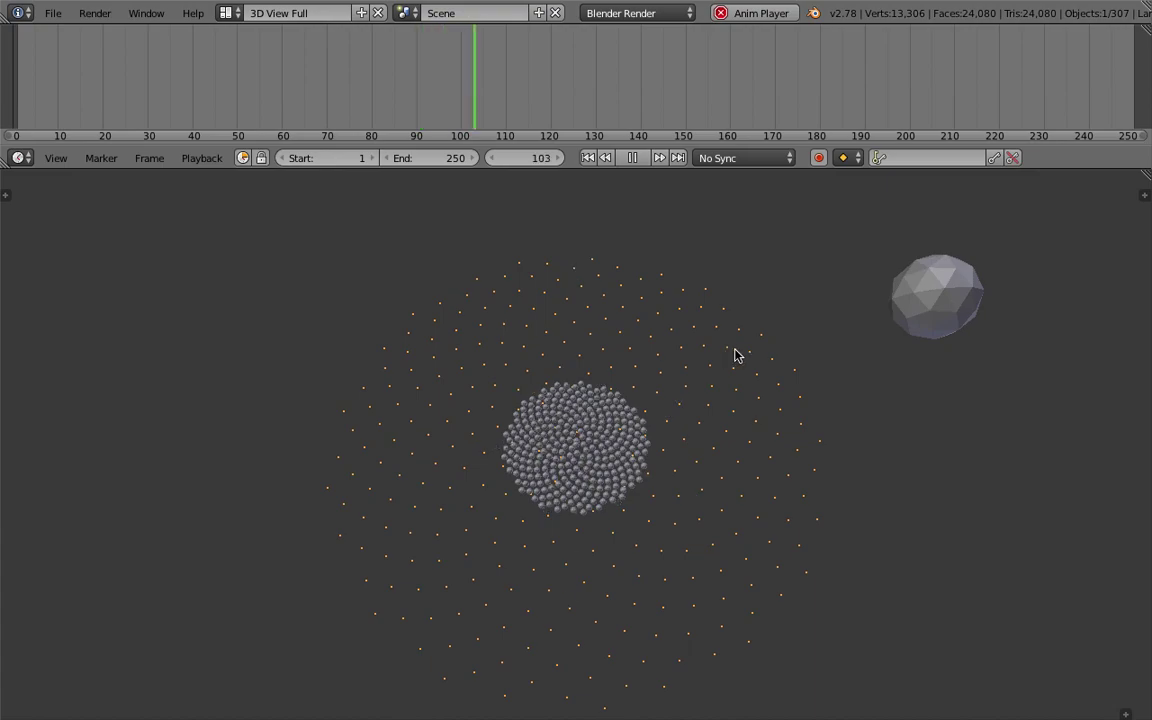
{"action": "key", "text": "m"}
{"action": "key", "text": "2"}
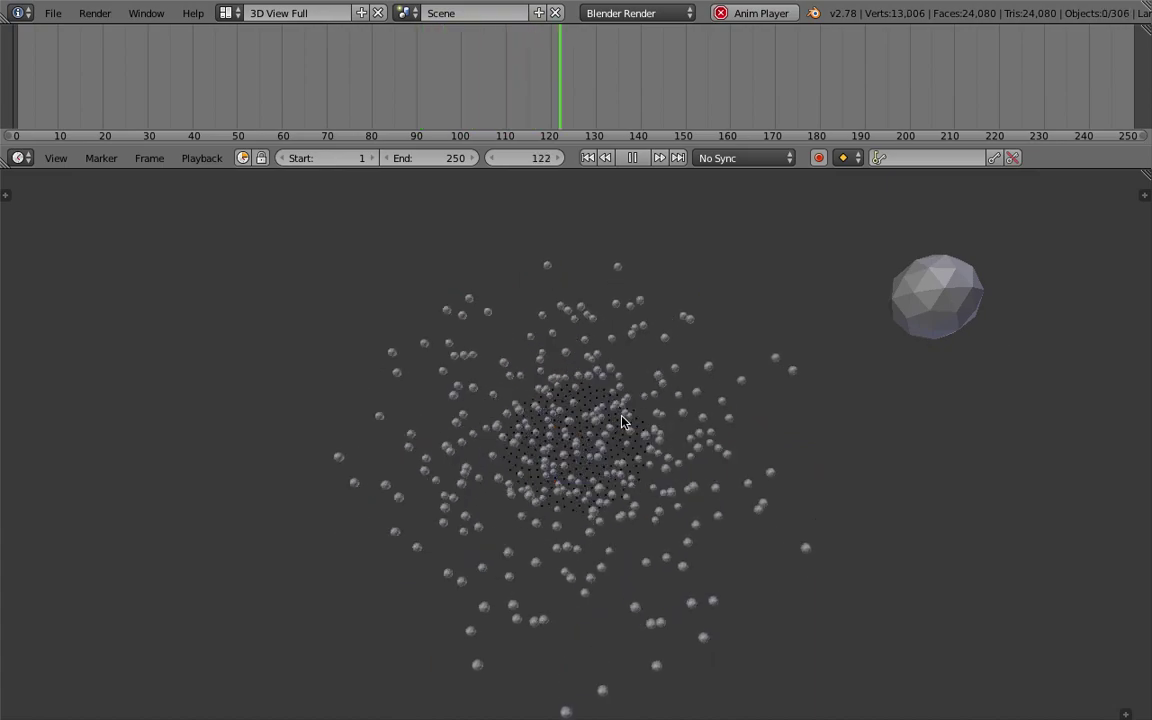
Step: Move the second spiral point mesh to layer 2, leaving only the spheres visible
{"action": "right_click", "coordinate": [617, 408]}
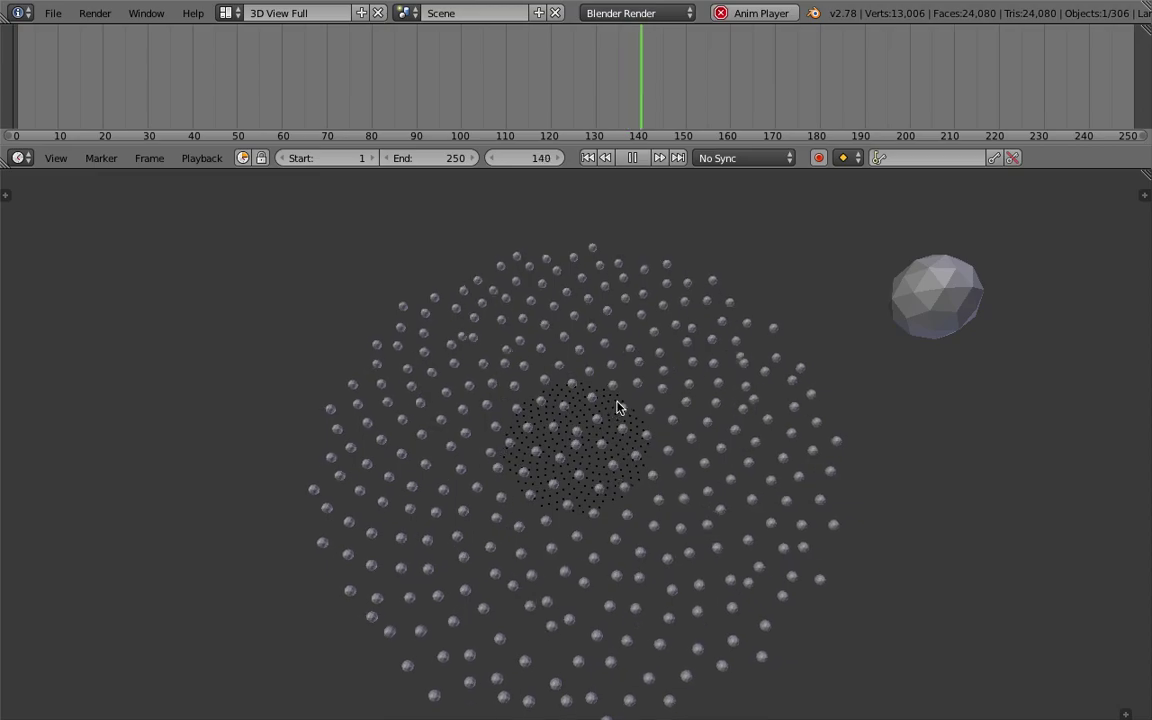
{"action": "key", "text": "m"}
{"action": "key", "text": "2"}
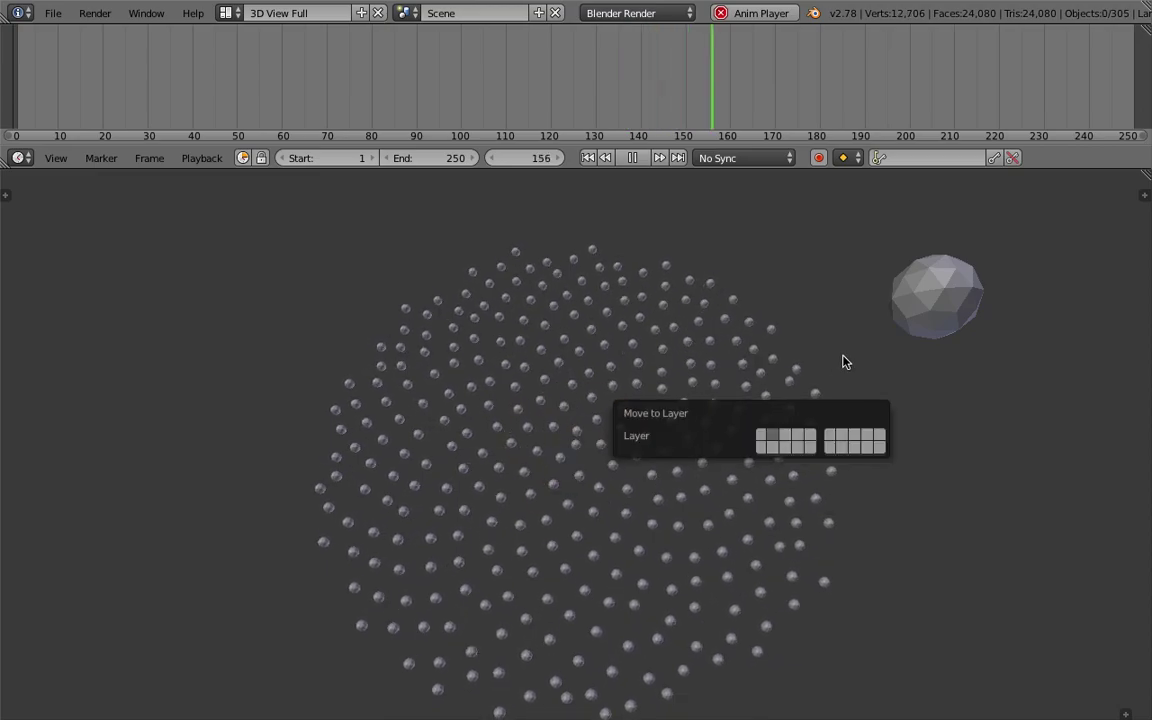
{"action": "scroll", "coordinate": [856, 398], "scroll_direction": "down", "scroll_amount": 3}
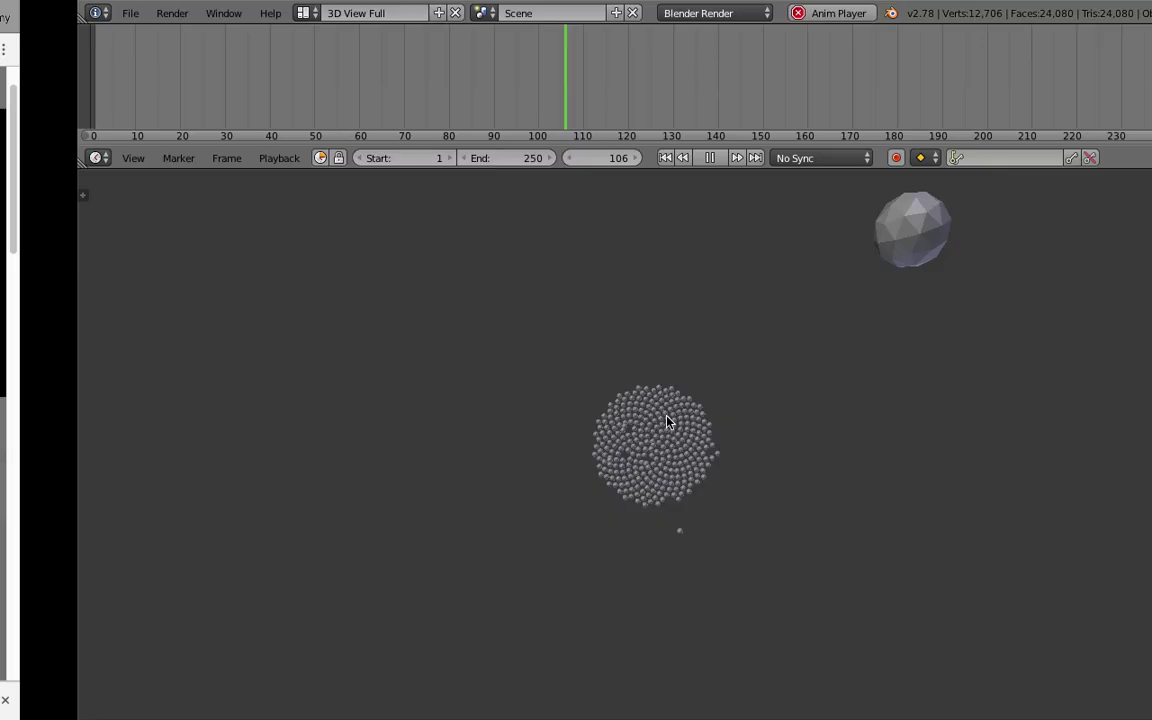
{"action": "mouse_move", "coordinate": [685, 455]}
{"action": "middle_mouse_down"}
{"action": "mouse_move", "coordinate": [601, 364]}
{"action": "mouse_move", "coordinate": [655, 304]}
{"action": "mouse_move", "coordinate": [681, 437]}
{"action": "middle_mouse_up"}
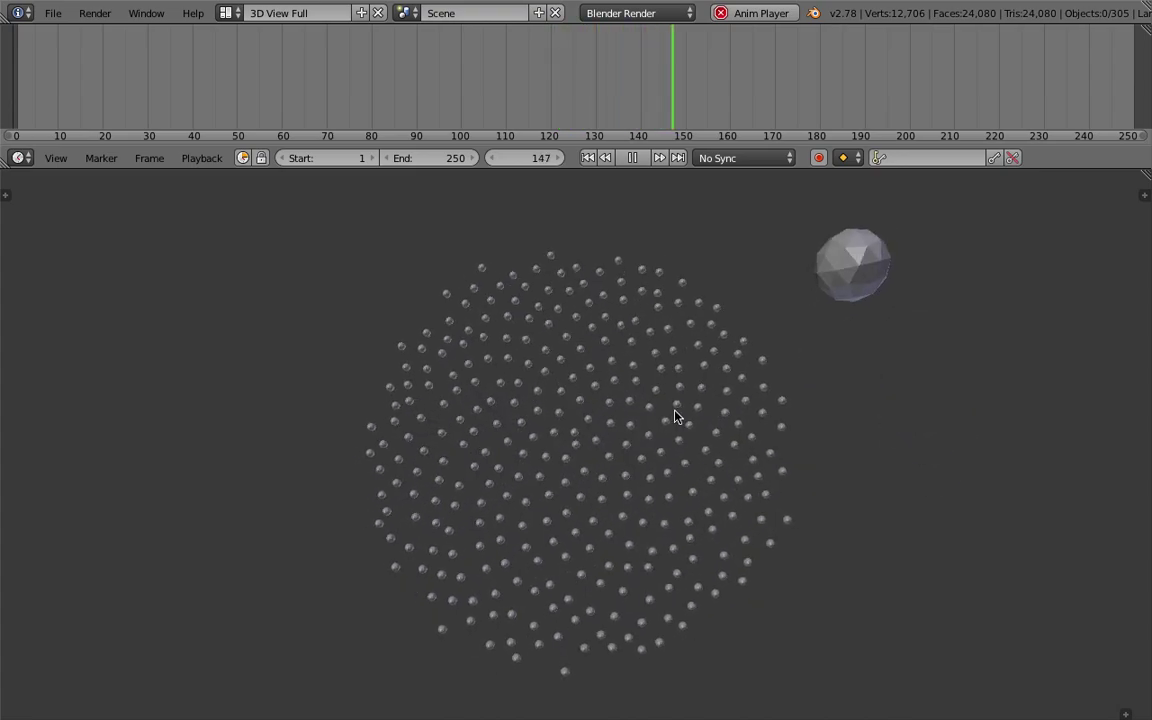
{"action": "right_click", "coordinate": [792, 298]}
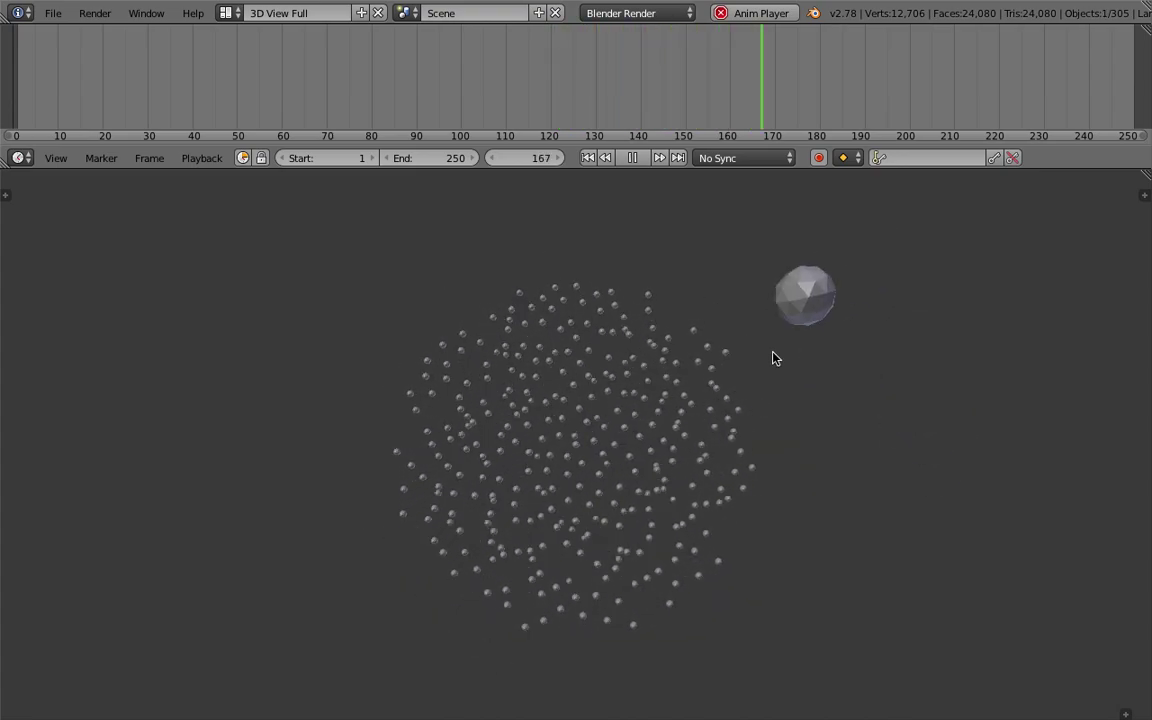
{"action": "left_click", "coordinate": [632, 160]}
{"action": "scroll", "coordinate": [576, 438], "scroll_direction": "up", "scroll_amount": 3}
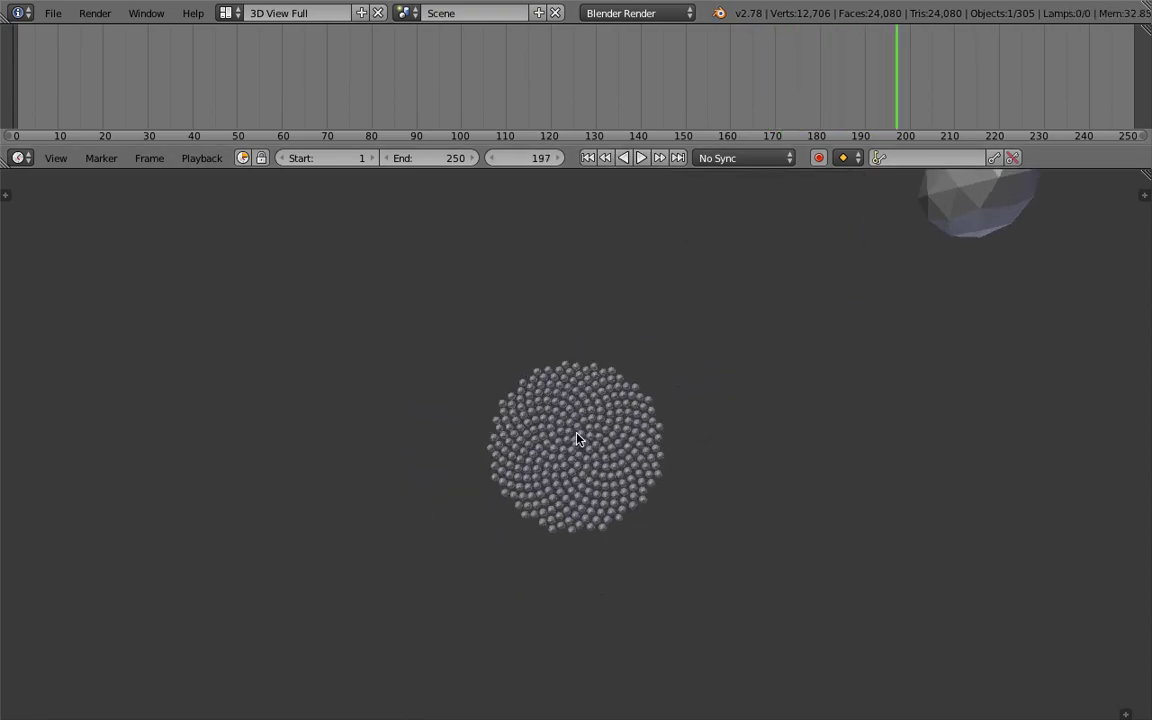
{"action": "scroll", "coordinate": [602, 430], "scroll_direction": "up", "scroll_amount": 3}
{"action": "scroll", "coordinate": [600, 450], "scroll_direction": "up", "scroll_amount": 1}
{"action": "scroll", "coordinate": [599, 463], "scroll_direction": "up", "scroll_amount": 4}
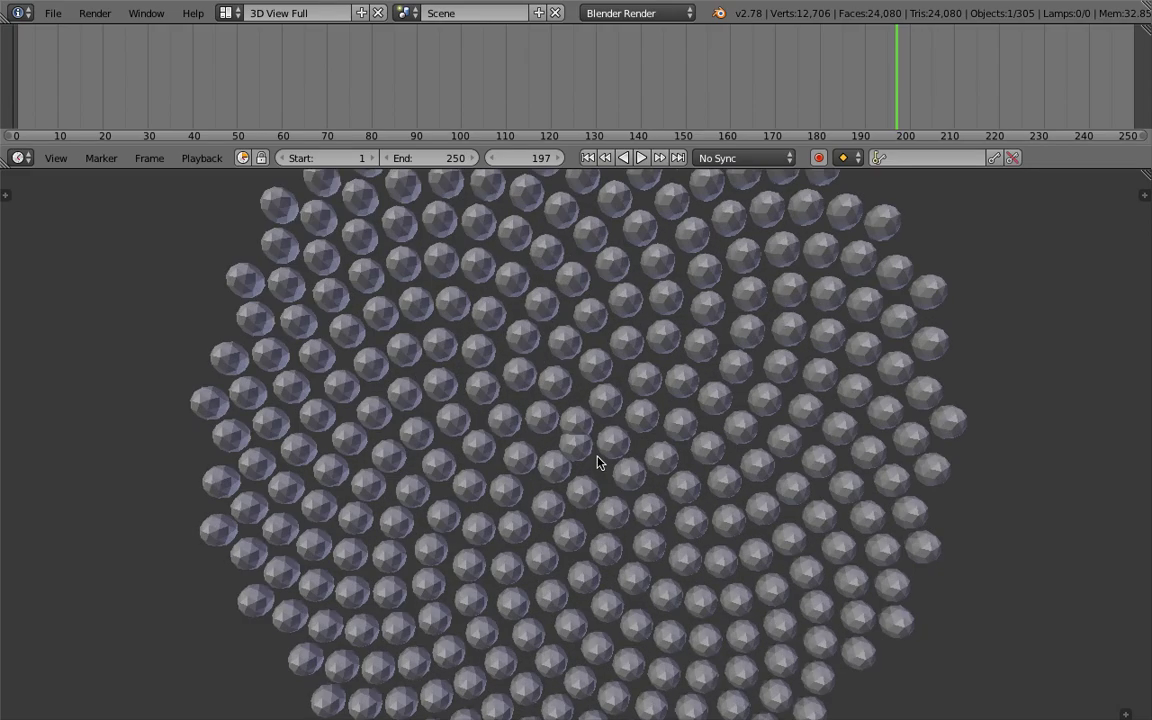
{"action": "scroll", "coordinate": [597, 464], "scroll_direction": "down", "scroll_amount": 5}
{"action": "scroll", "coordinate": [560, 400], "scroll_direction": "down", "scroll_amount": 4}
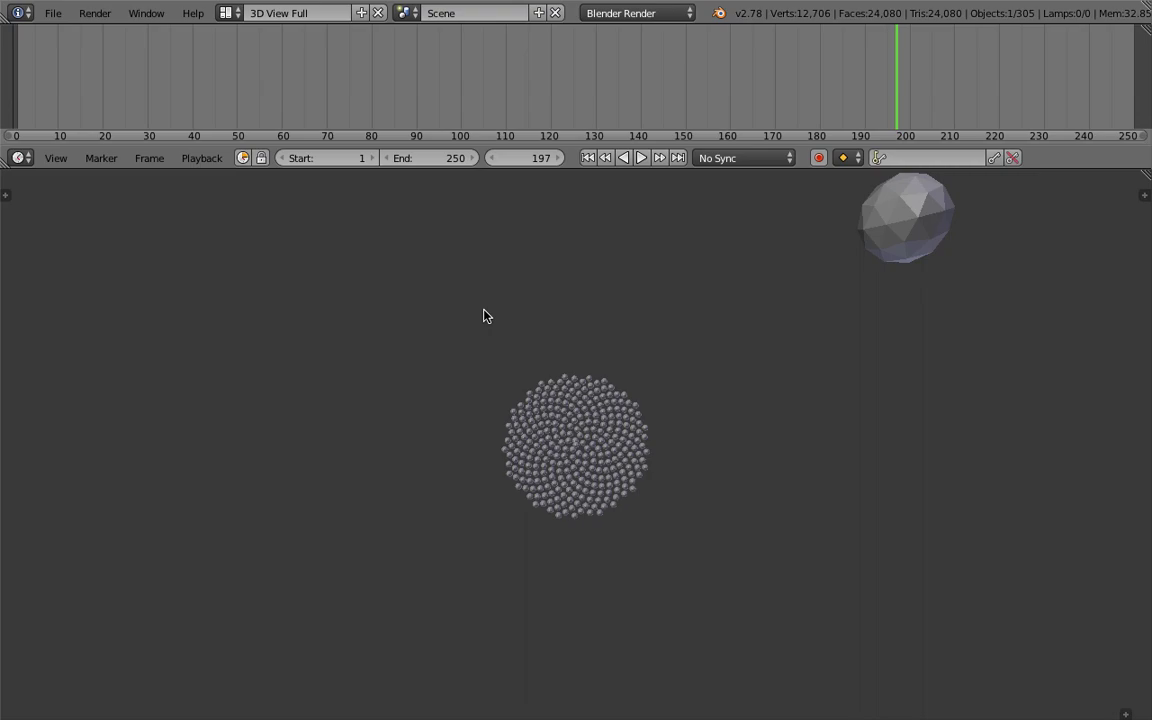
{"action": "mouse_move", "coordinate": [484, 316]}
{"action": "middle_mouse_down"}
{"action": "mouse_move", "coordinate": [530, 324]}
{"action": "mouse_move", "coordinate": [579, 370]}
{"action": "mouse_move", "coordinate": [585, 467]}
{"action": "mouse_move", "coordinate": [571, 447]}
{"action": "mouse_move", "coordinate": [476, 404]}
{"action": "middle_mouse_up"}
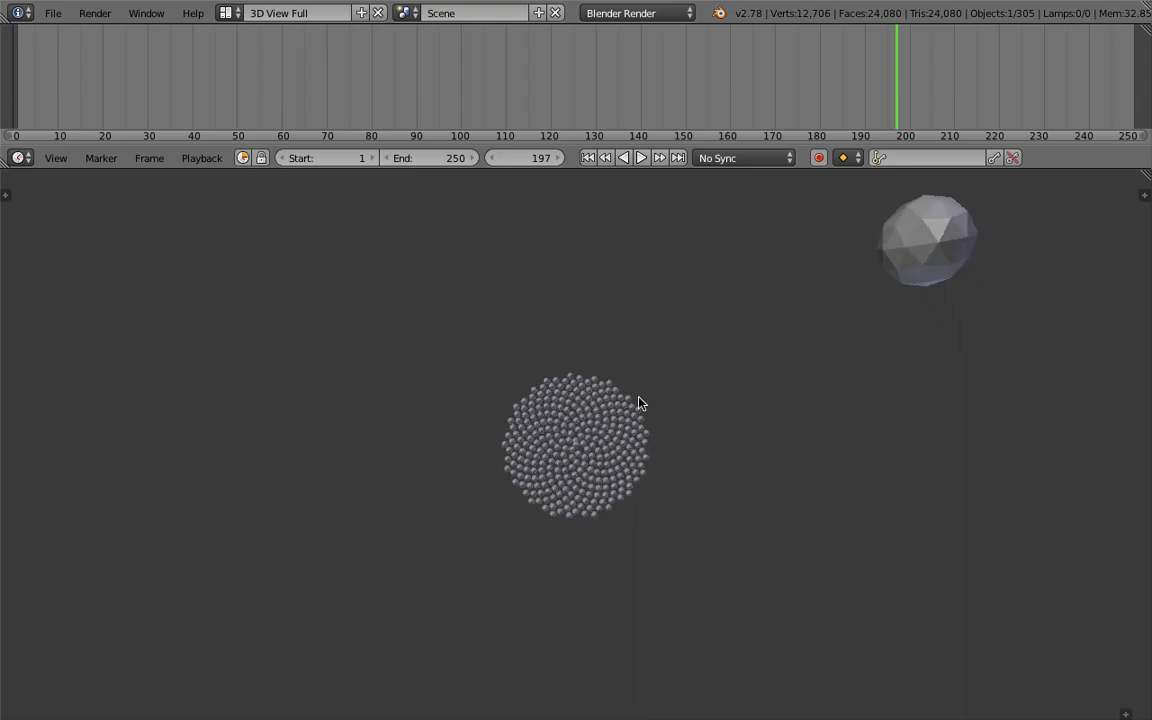
{"action": "scroll", "coordinate": [610, 404], "scroll_direction": "up", "scroll_amount": 2}
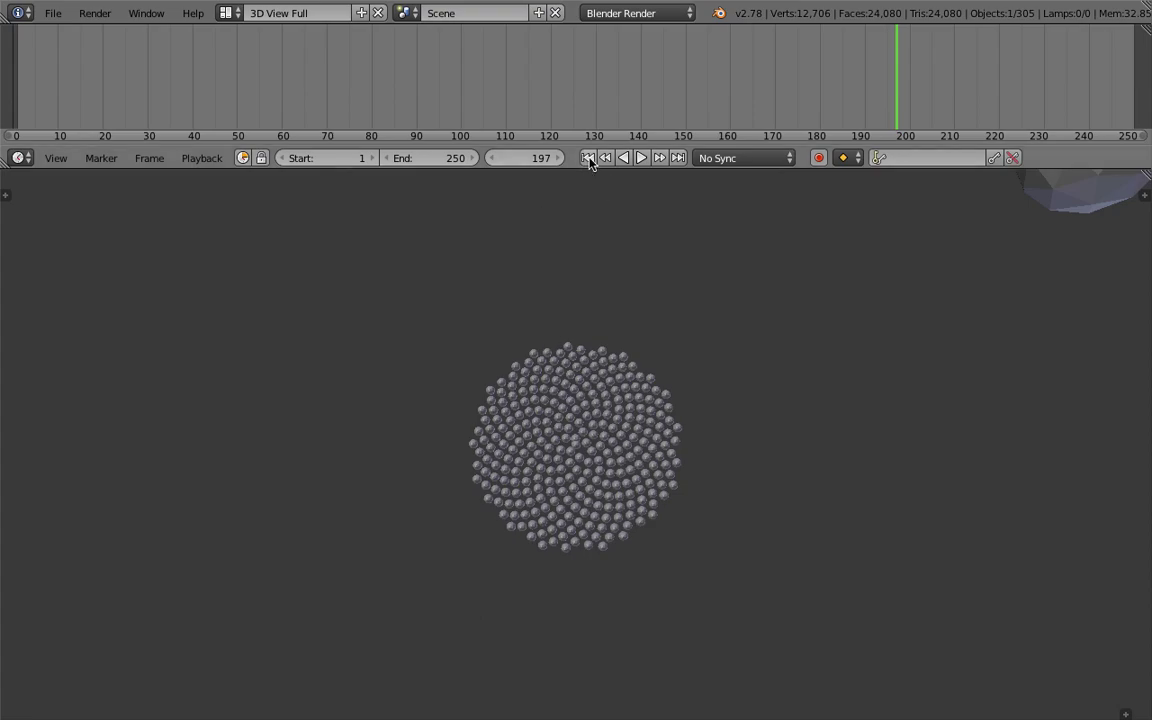
{"action": "key", "text": "alt+a"}
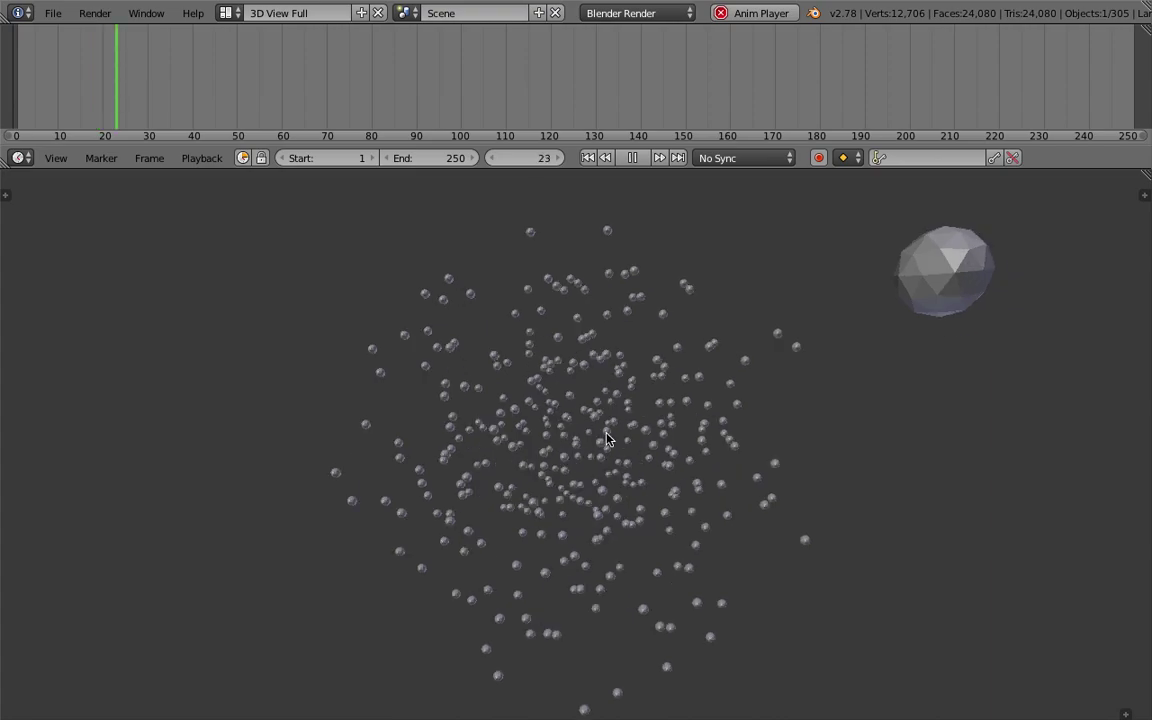
{"action": "mouse_move", "coordinate": [586, 450]}
{"action": "middle_mouse_down"}
{"action": "mouse_move", "coordinate": [630, 334]}
{"action": "mouse_move", "coordinate": [645, 324]}
{"action": "mouse_move", "coordinate": [580, 432]}
{"action": "middle_mouse_up"}
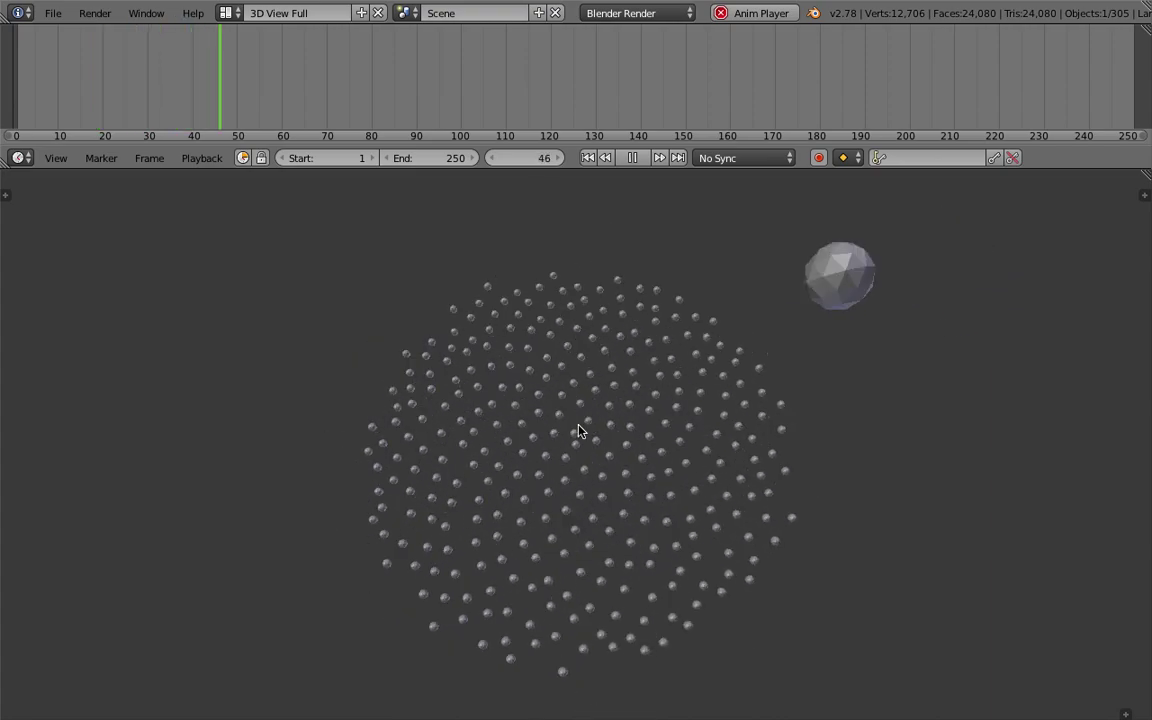
Step: Stop playback at frame 61 and return to Compositing, showing the Number Wiggle and Math nodes
{"action": "left_click", "coordinate": [632, 158]}
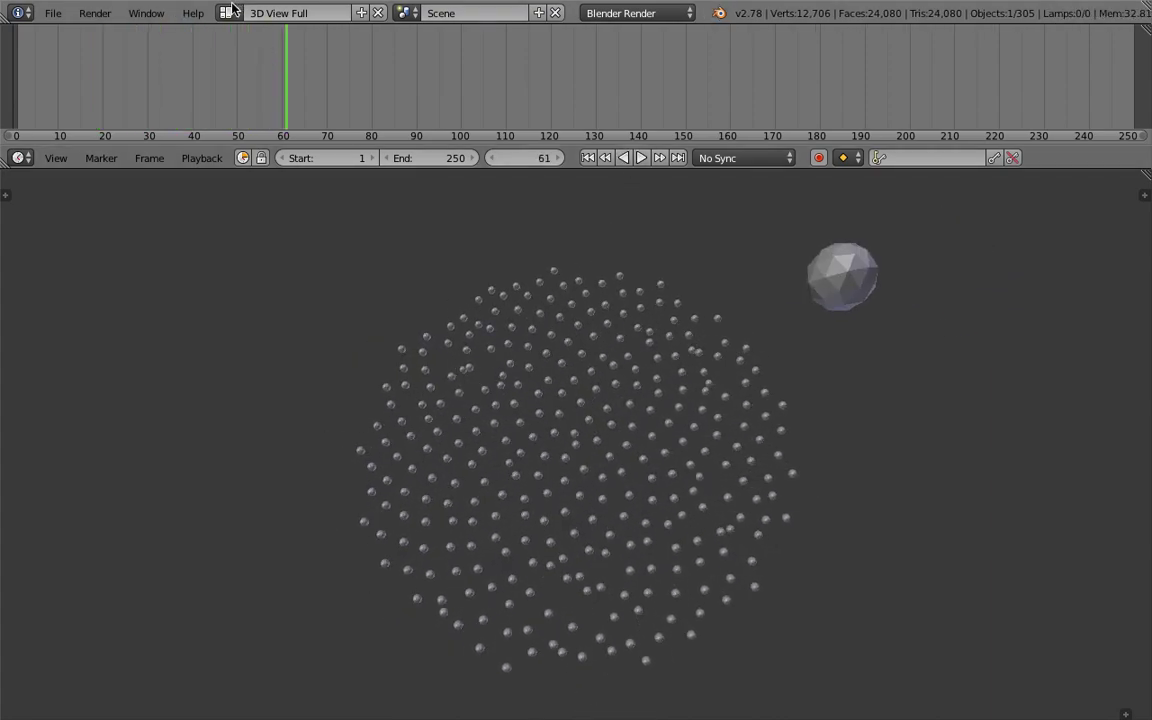
{"action": "left_click", "coordinate": [229, 12]}
{"action": "left_click", "coordinate": [257, 75]}
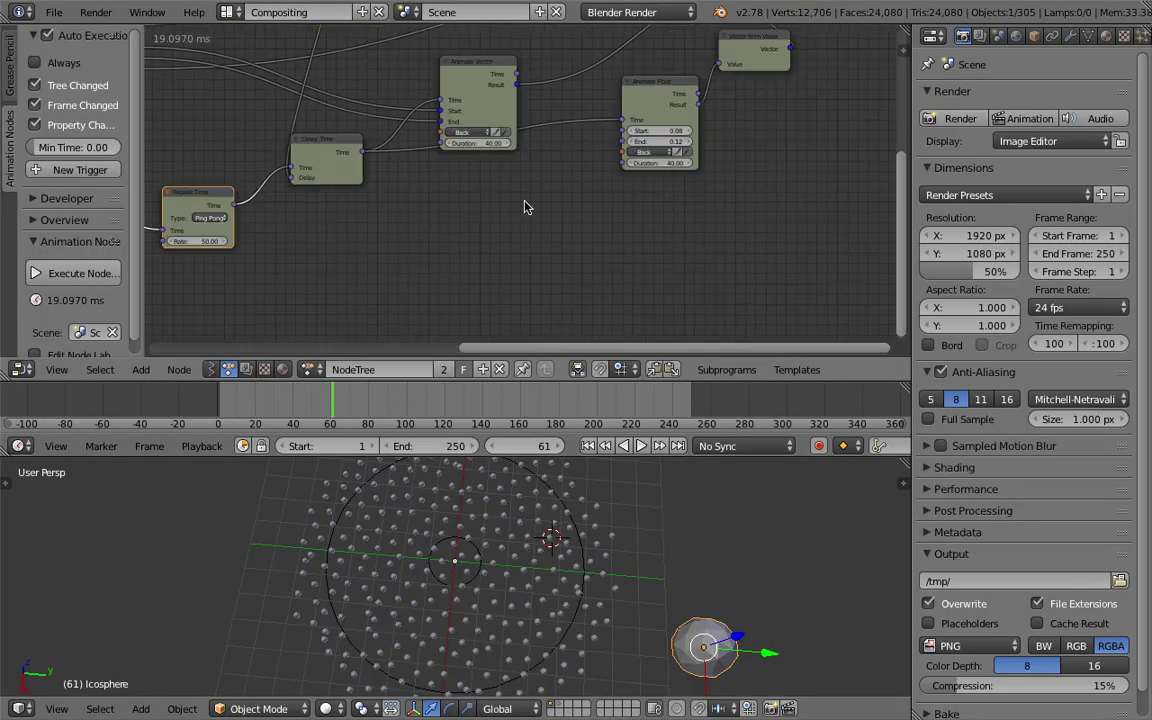
{"action": "middle_click_drag", "start_coordinate": [527, 207], "coordinate": [468, 317]}
{"action": "mouse_move", "coordinate": [377, 65]}
{"action": "middle_mouse_down"}
{"action": "mouse_move", "coordinate": [589, 236]}
{"action": "mouse_move", "coordinate": [578, 223]}
{"action": "middle_mouse_up"}
{"action": "scroll", "coordinate": [480, 155], "scroll_direction": "up", "scroll_amount": 2}
Step: Nudge the Number Wiggle and Random Number nodes aside, then bring Delay Time into view
{"action": "left_click_drag", "start_coordinate": [573, 215], "coordinate": [558, 189]}
{"action": "scroll", "coordinate": [525, 178], "scroll_direction": "down", "scroll_amount": 1}
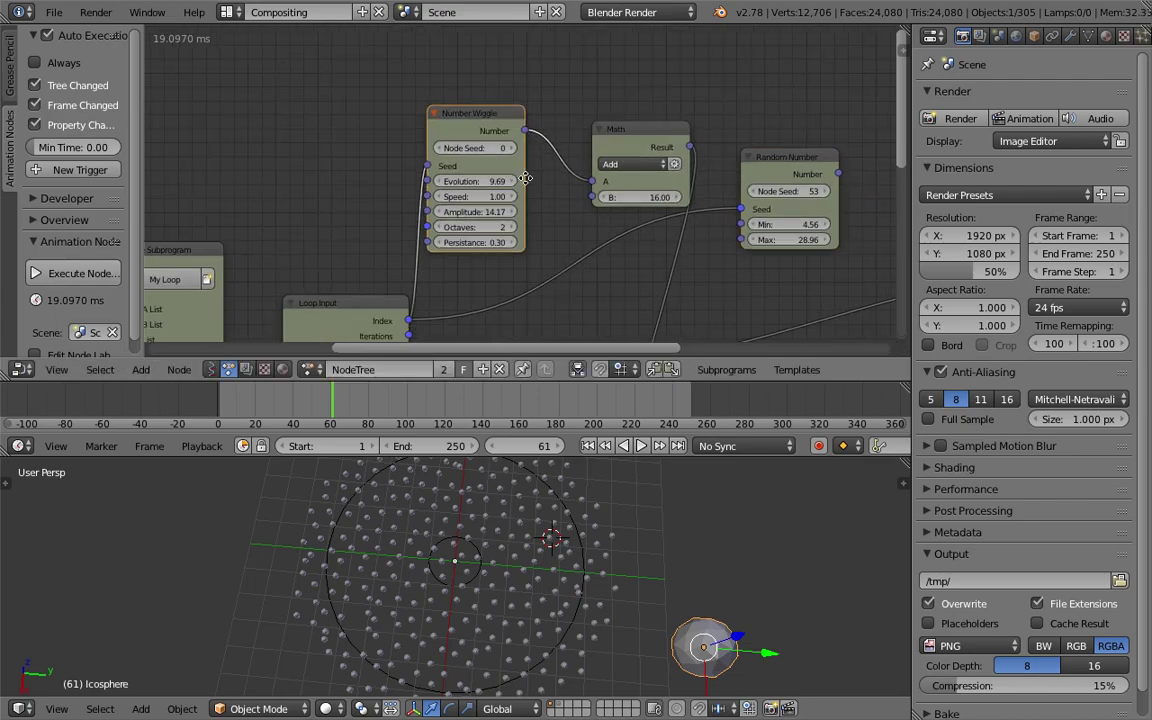
{"action": "middle_click_drag", "start_coordinate": [525, 178], "coordinate": [470, 135]}
{"action": "left_click_drag", "start_coordinate": [728, 116], "coordinate": [750, 156]}
{"action": "scroll", "coordinate": [650, 160], "scroll_direction": "down", "scroll_amount": 1}
{"action": "mouse_move", "coordinate": [650, 160]}
{"action": "middle_mouse_down"}
{"action": "mouse_move", "coordinate": [648, 145]}
{"action": "mouse_move", "coordinate": [686, 119]}
{"action": "middle_mouse_up"}
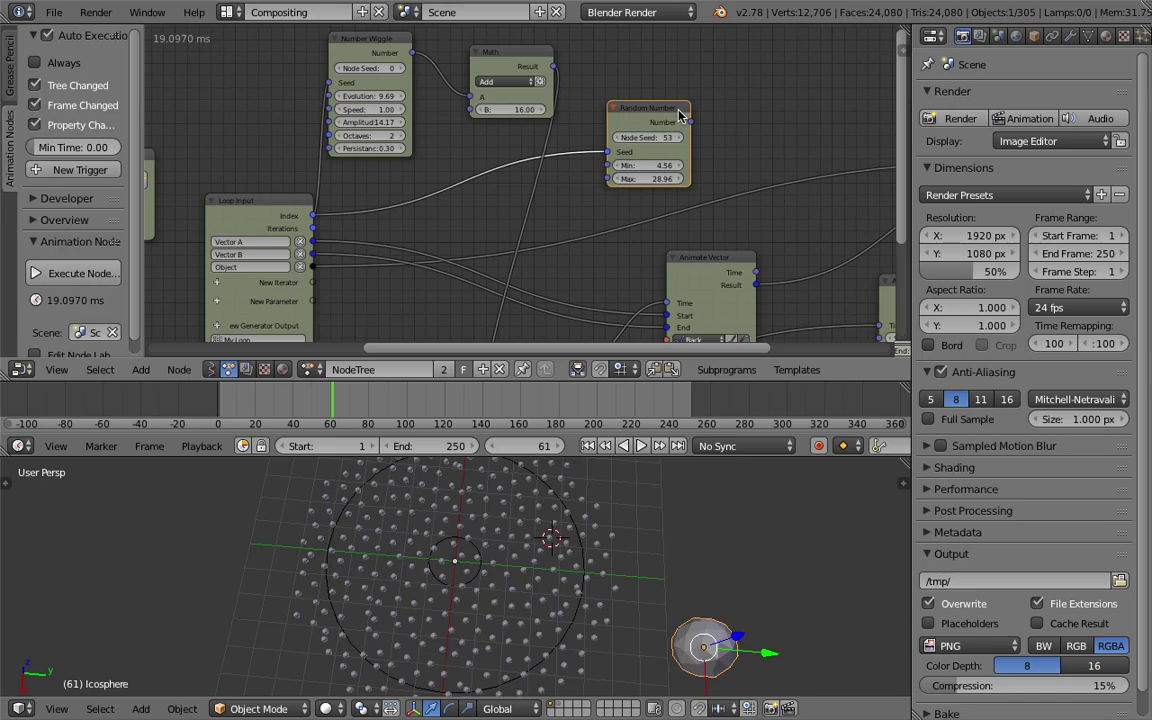
{"action": "left_click_drag", "start_coordinate": [672, 116], "coordinate": [706, 100]}
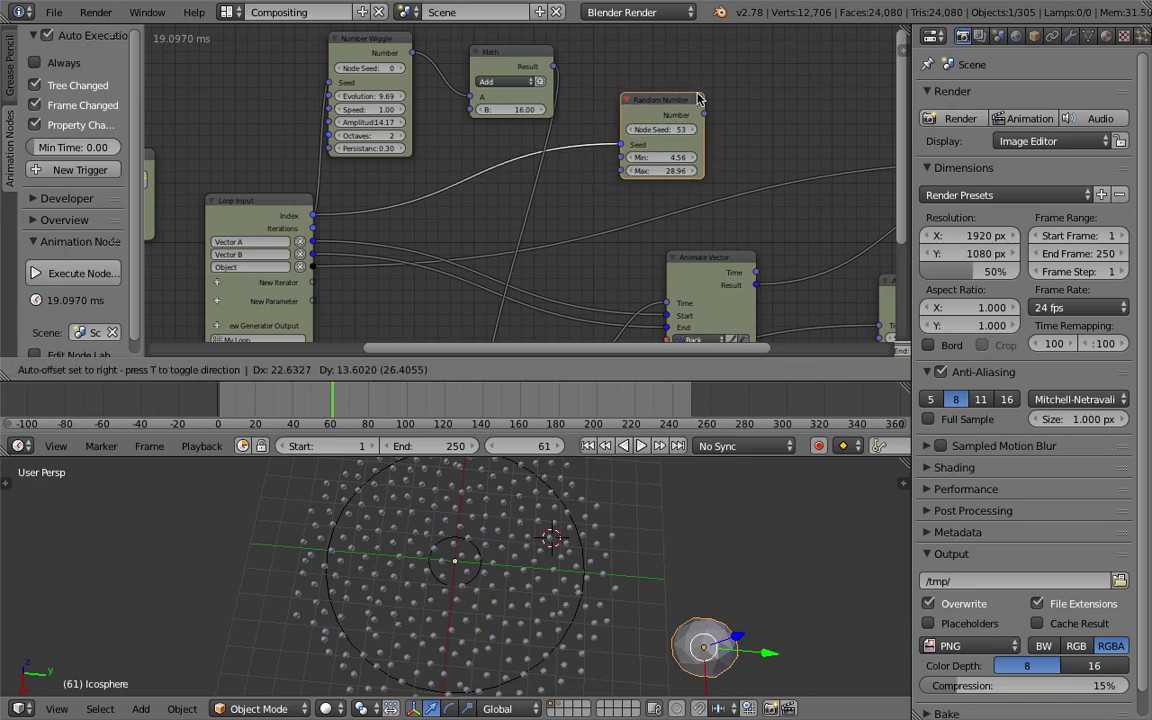
{"action": "middle_click_drag", "start_coordinate": [599, 478], "coordinate": [407, 535]}
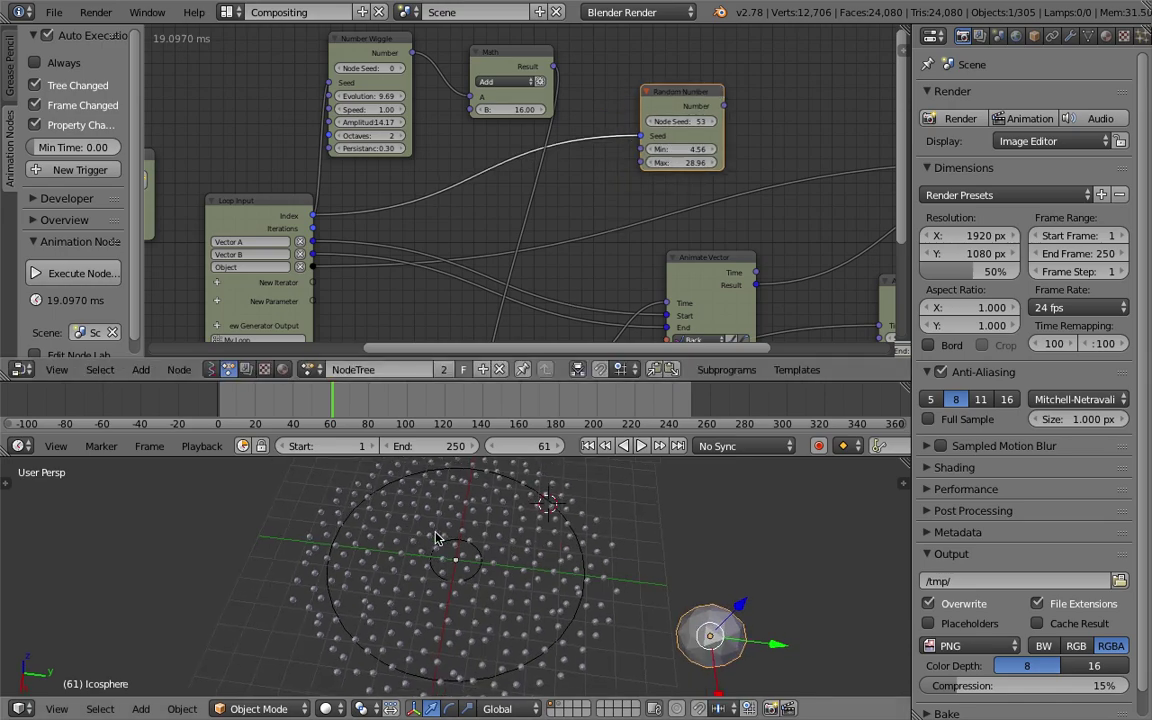
{"action": "middle_click_drag", "start_coordinate": [444, 290], "coordinate": [440, 264]}
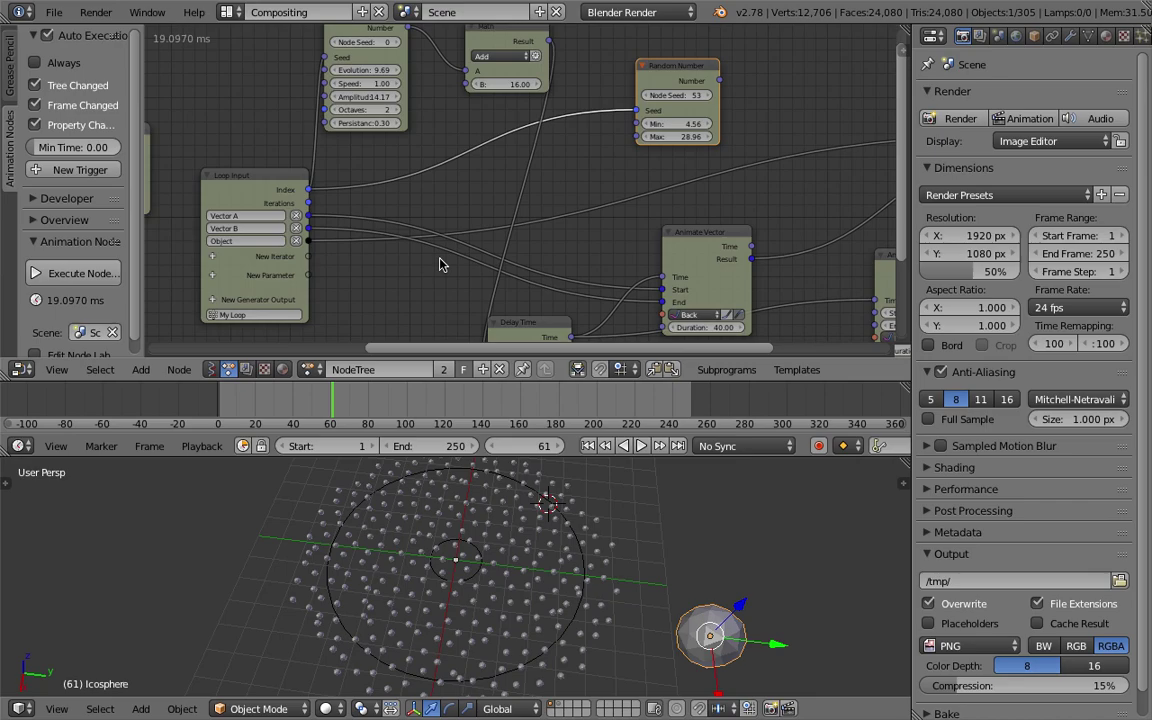